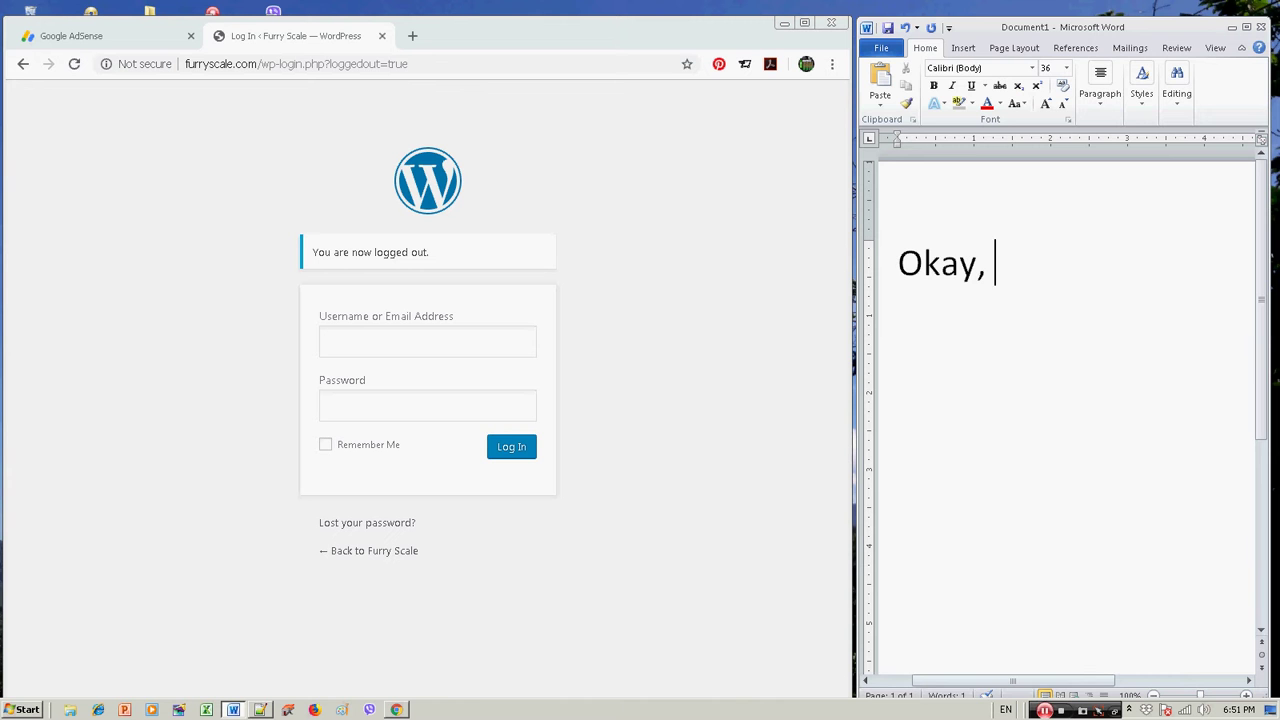
- Continue the Word note after "Okay," with "lets practice Working on a Wordpress website." over three lines
text(lets pra)
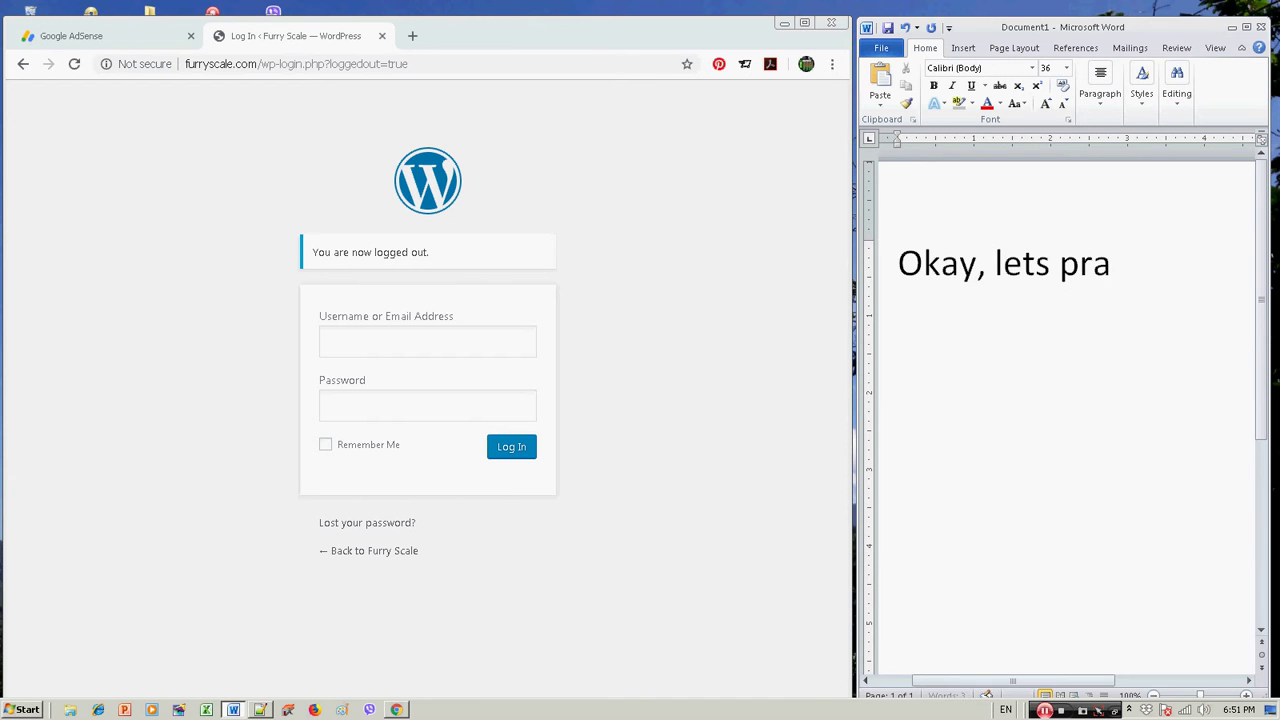
text(ctic)
text(working)
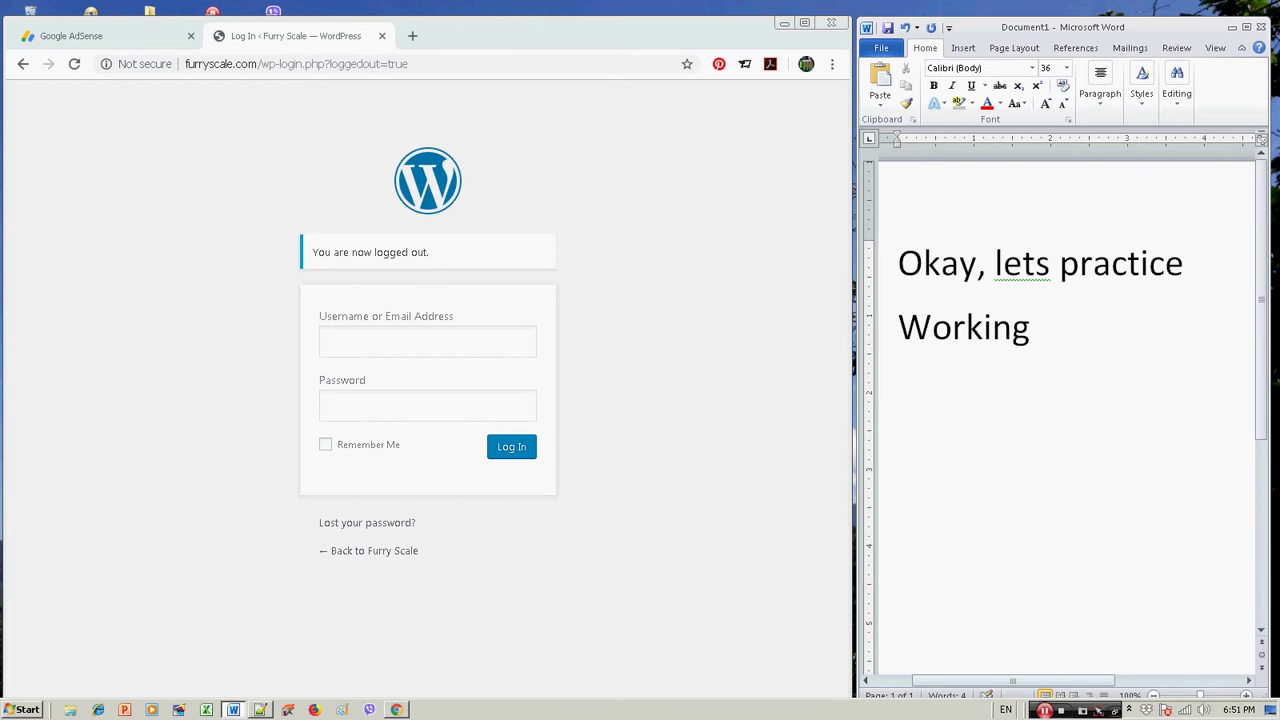
text( on a)
key(Return)
text(wordpress)
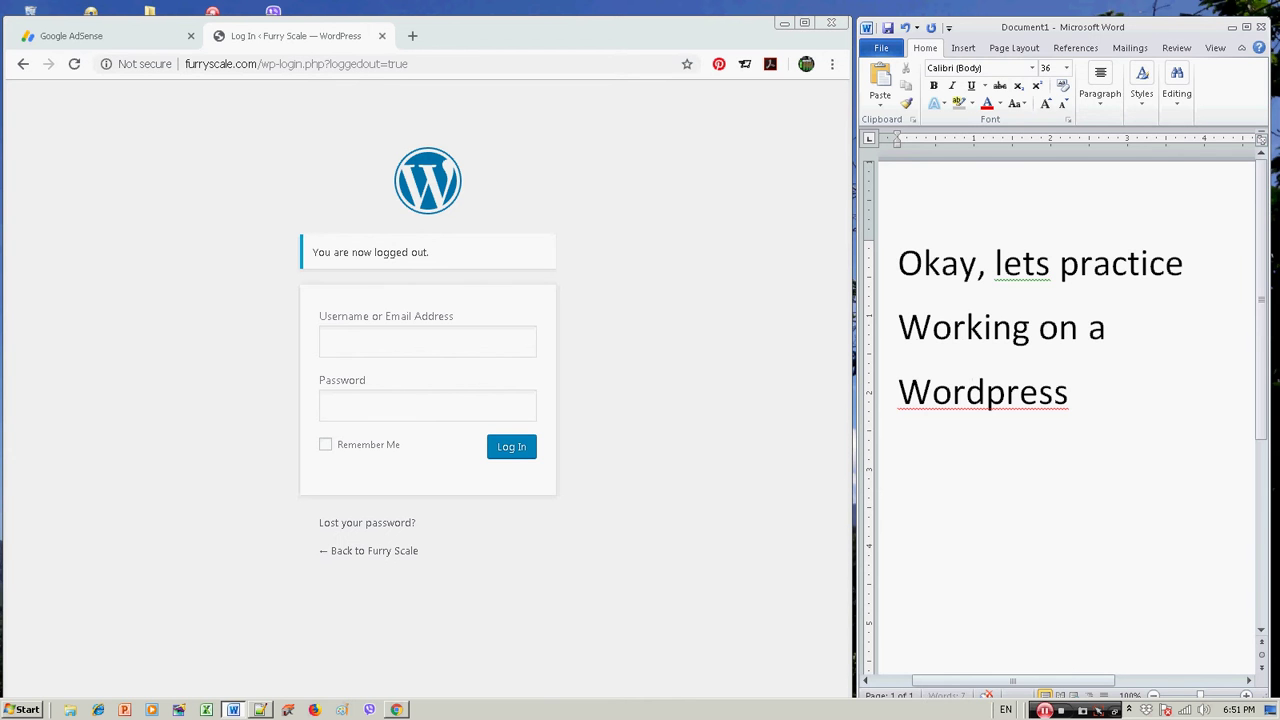
text( website.)
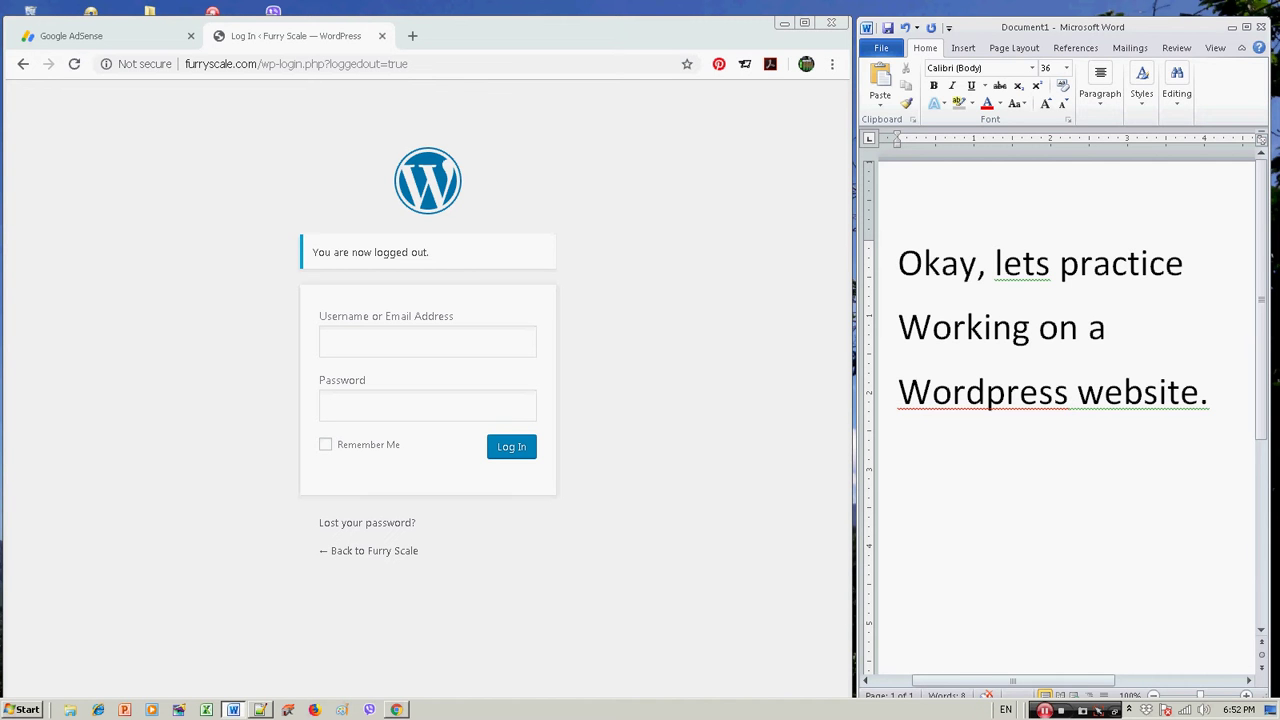
- Add the sentence "First thing to do is to Login..." over two lines at the end of the note
text(First th)
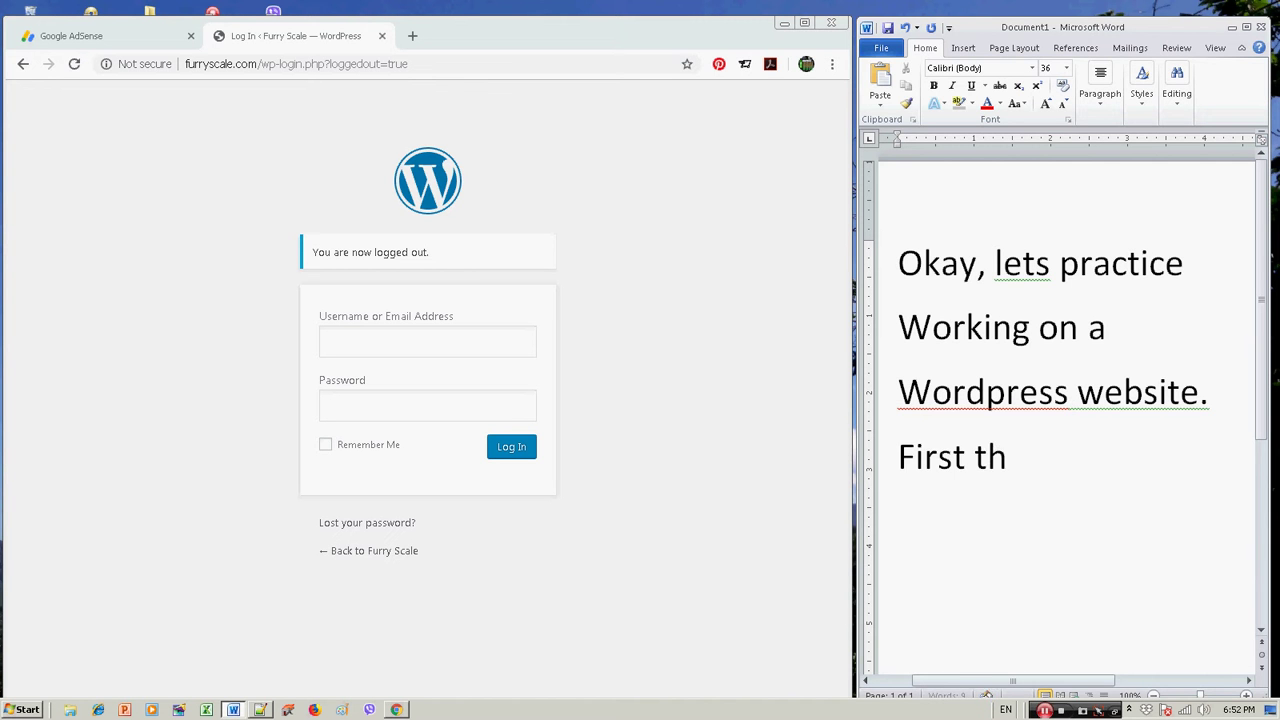
text(ing to)
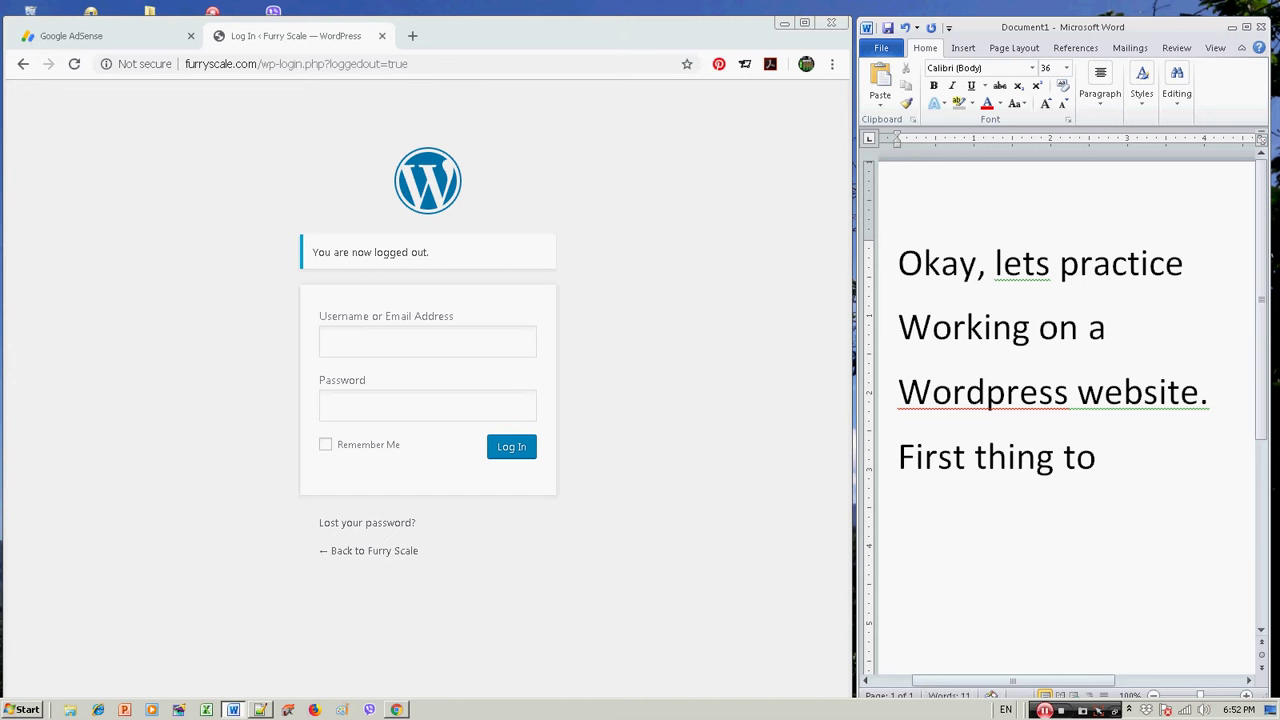
text( do is to)
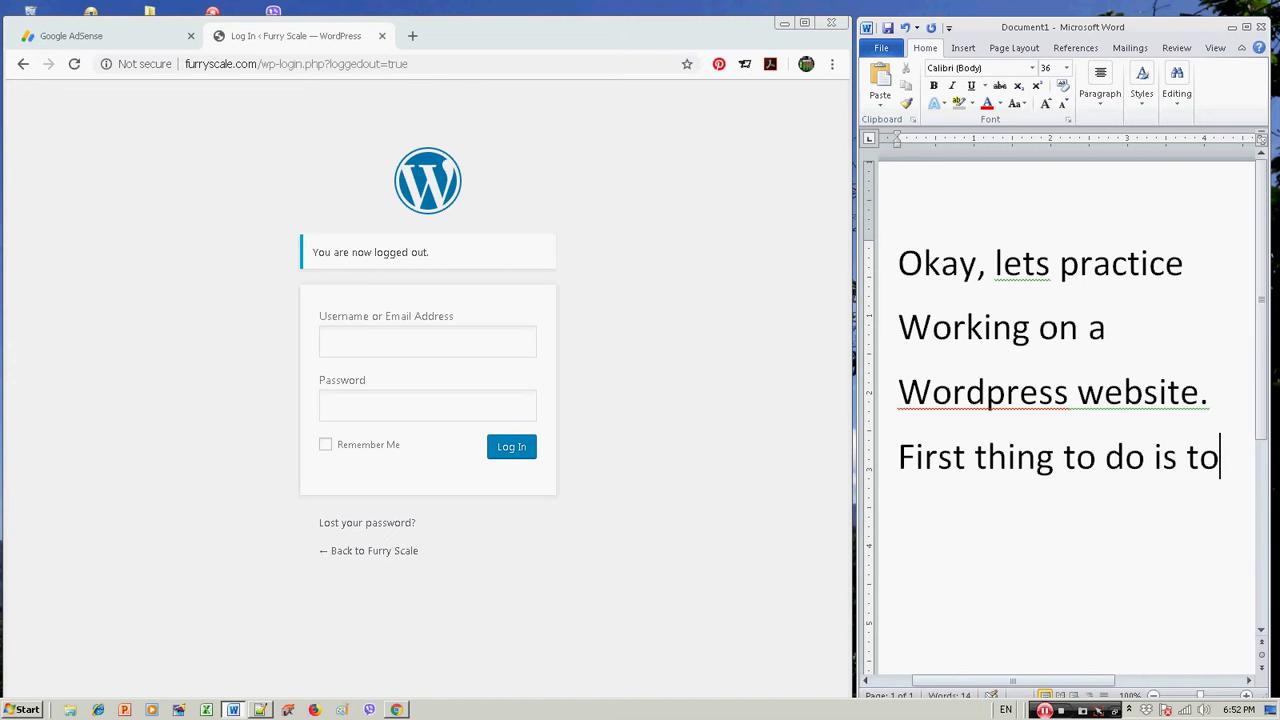
key(Return)
text(Login...)
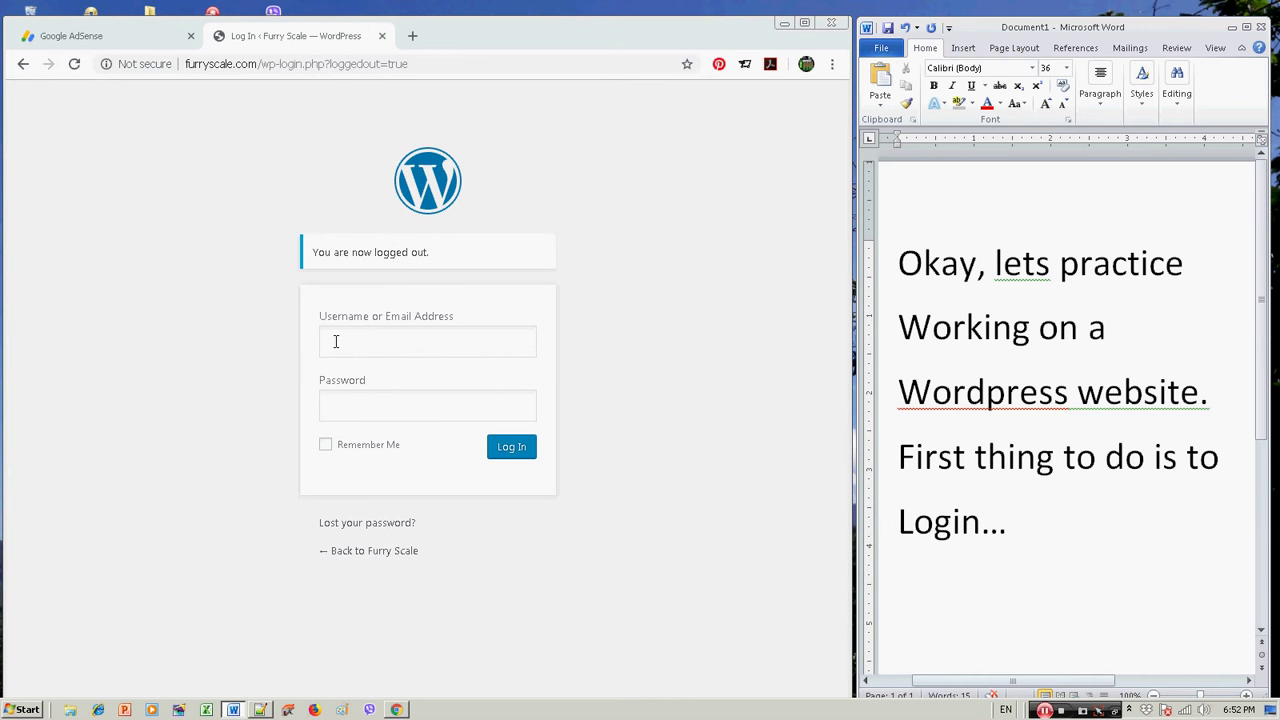
- Switch to Chrome, log in to the Furry Scale WordPress site with the username and account password, and save the login in the browser
click(337, 341)
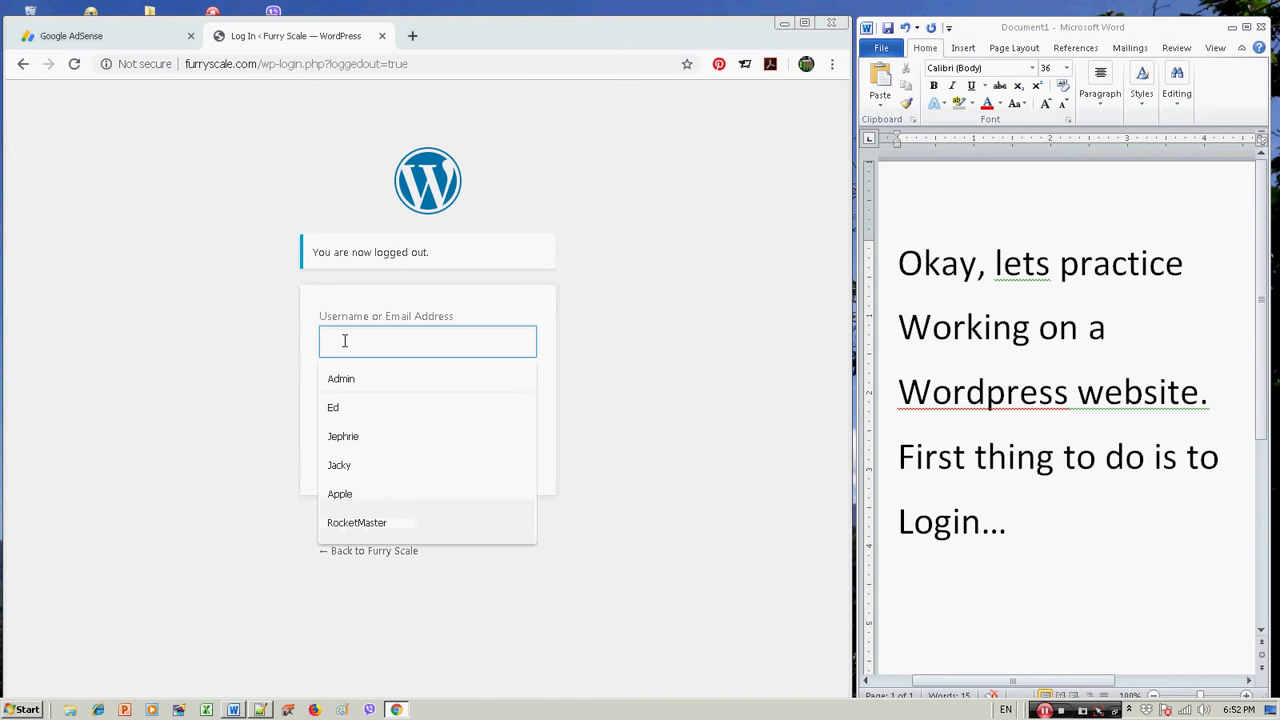
text(Paolo)
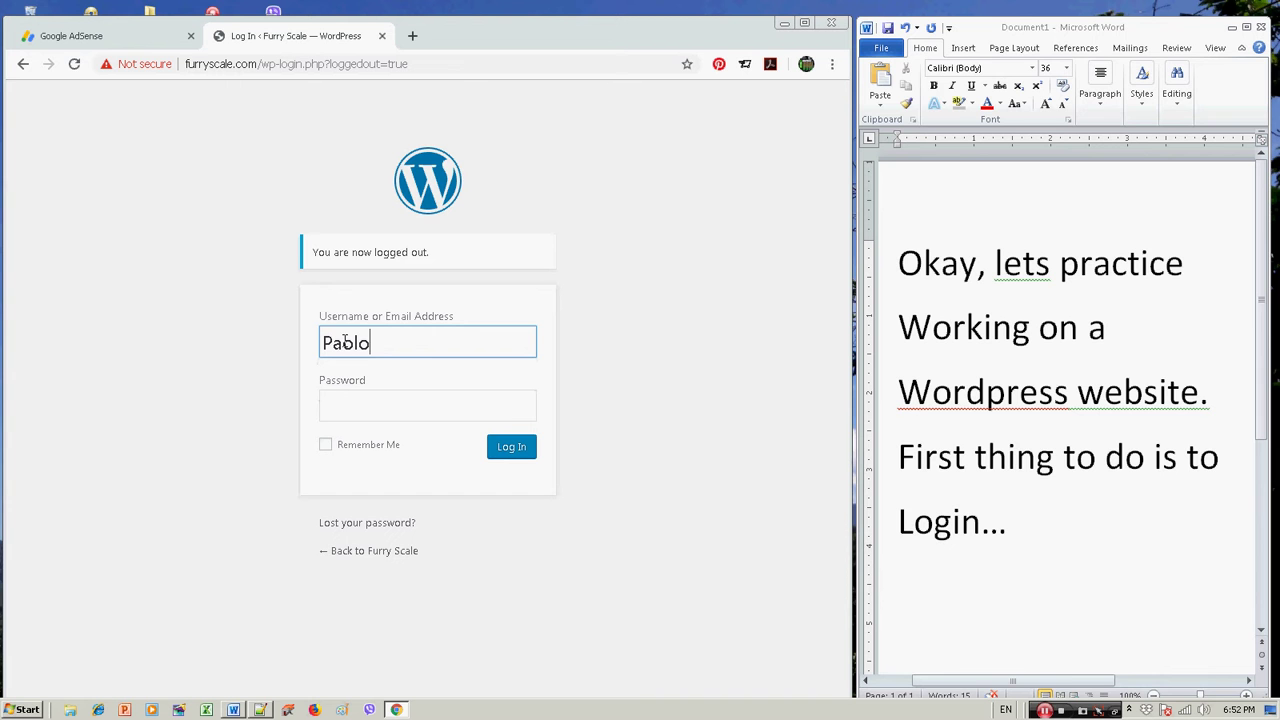
click(367, 406)
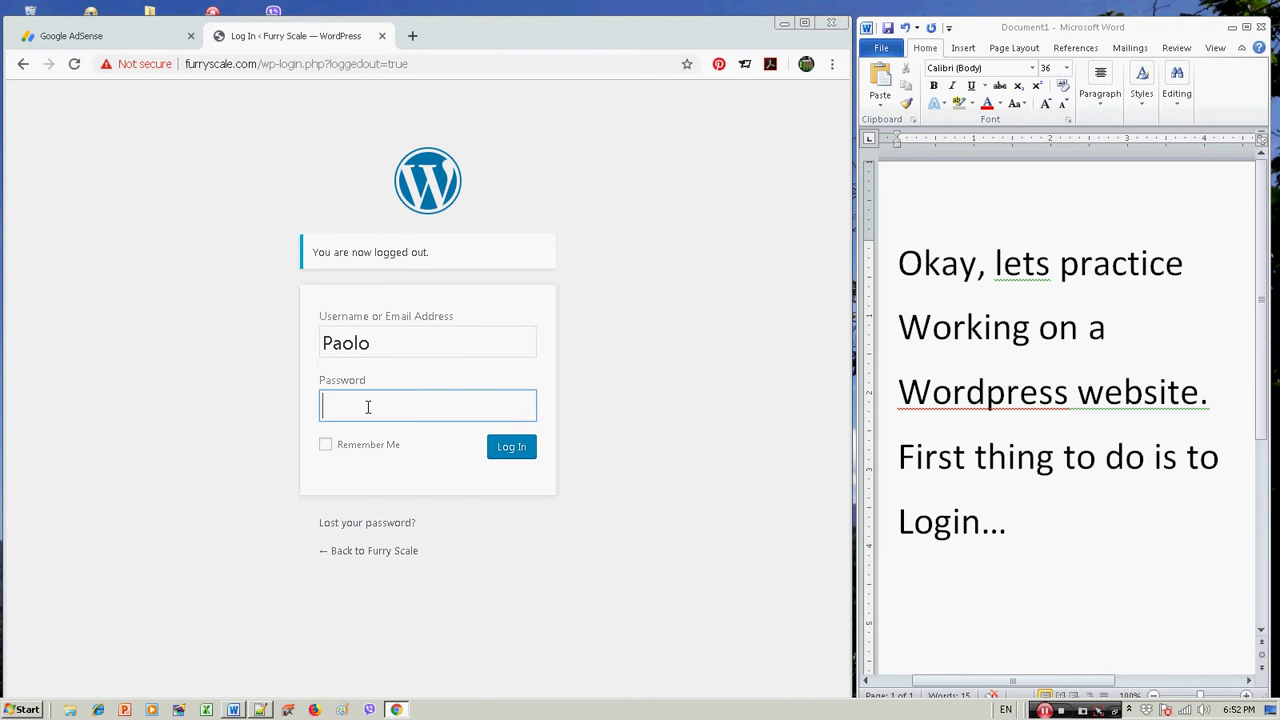
right_click(368, 406)
click(401, 484)
click(512, 452)
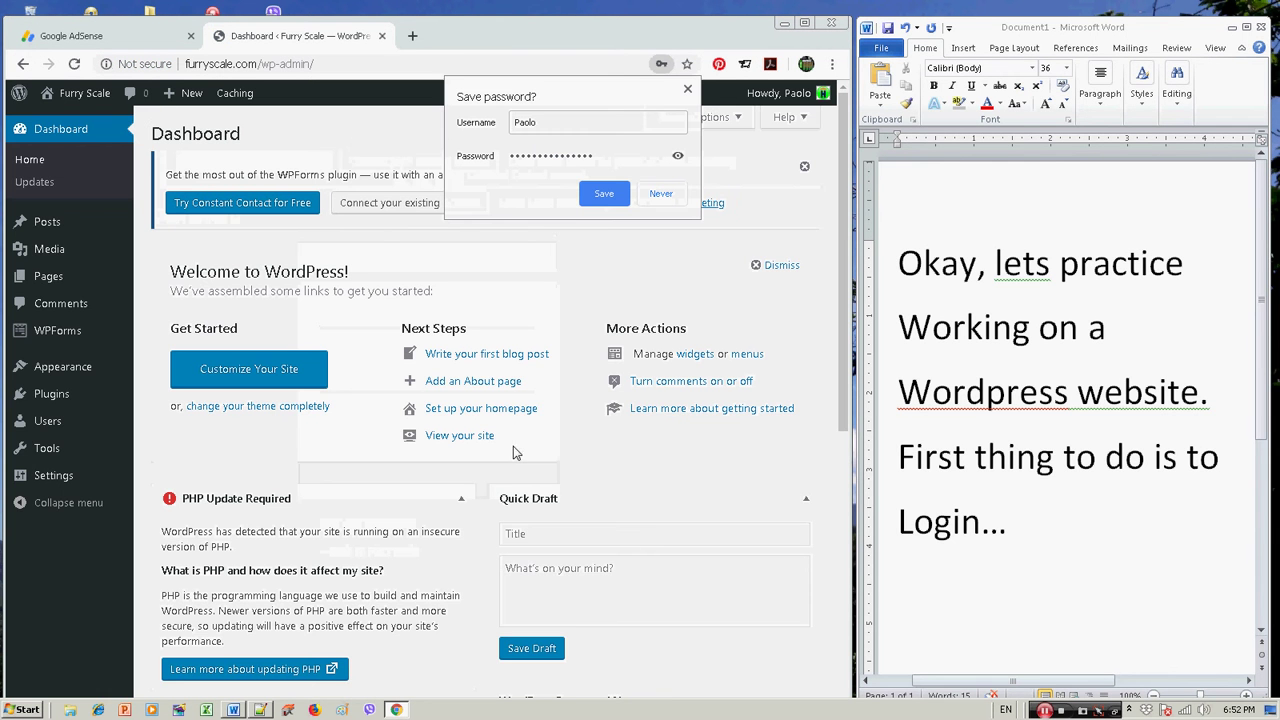
click(605, 194)
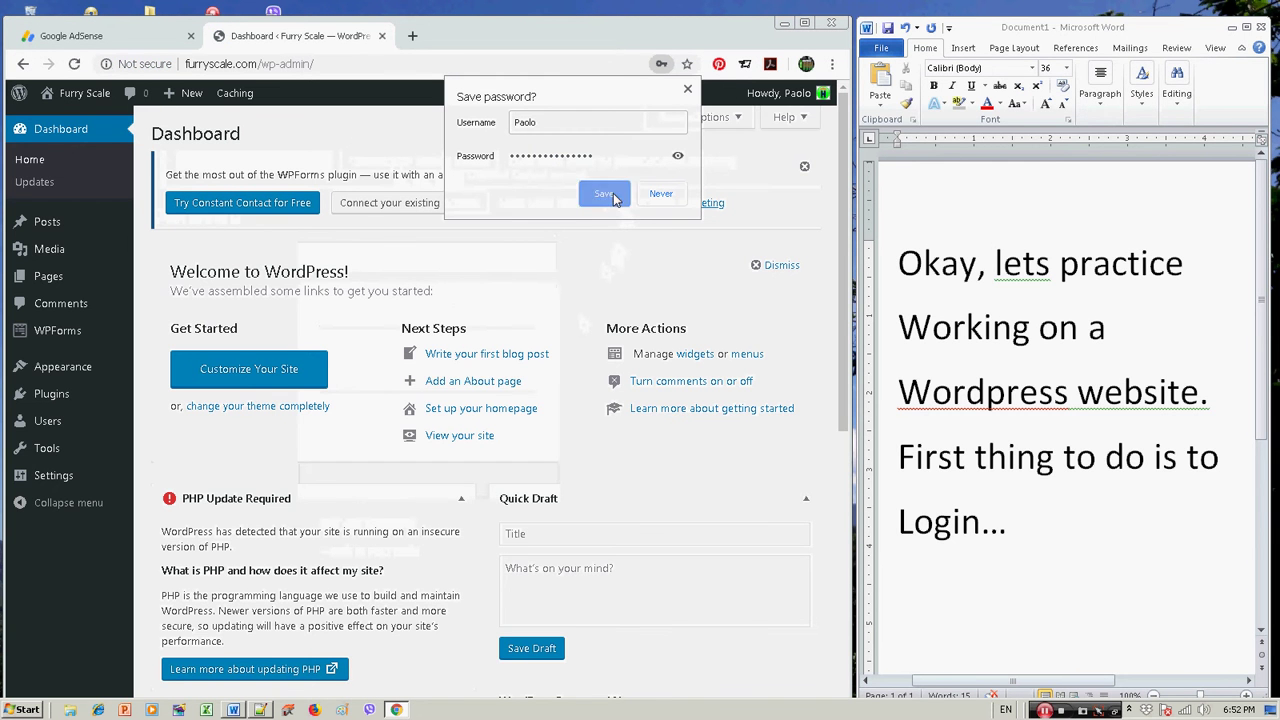
- Switch to Word and replace the whole note with "Now we are already On the dashboard." over two lines
click(1037, 533)
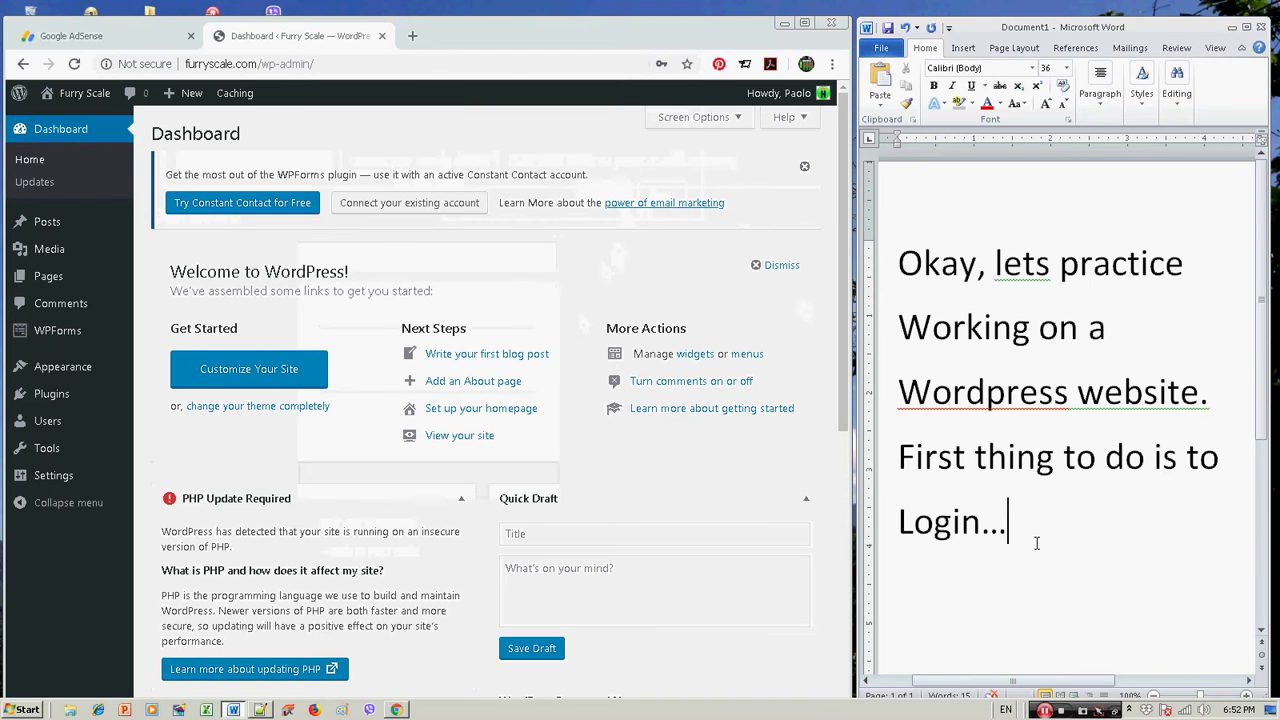
drag(1037, 533, 866, 291)
text(N)
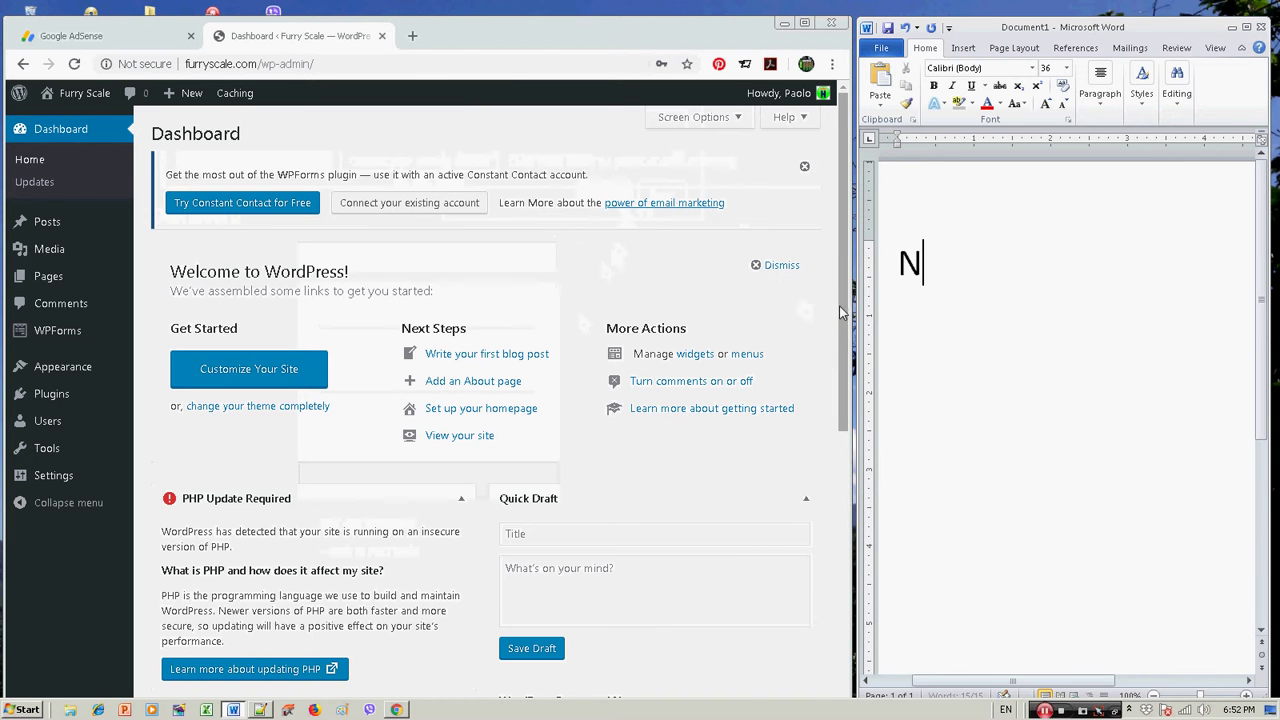
text(ow we are)
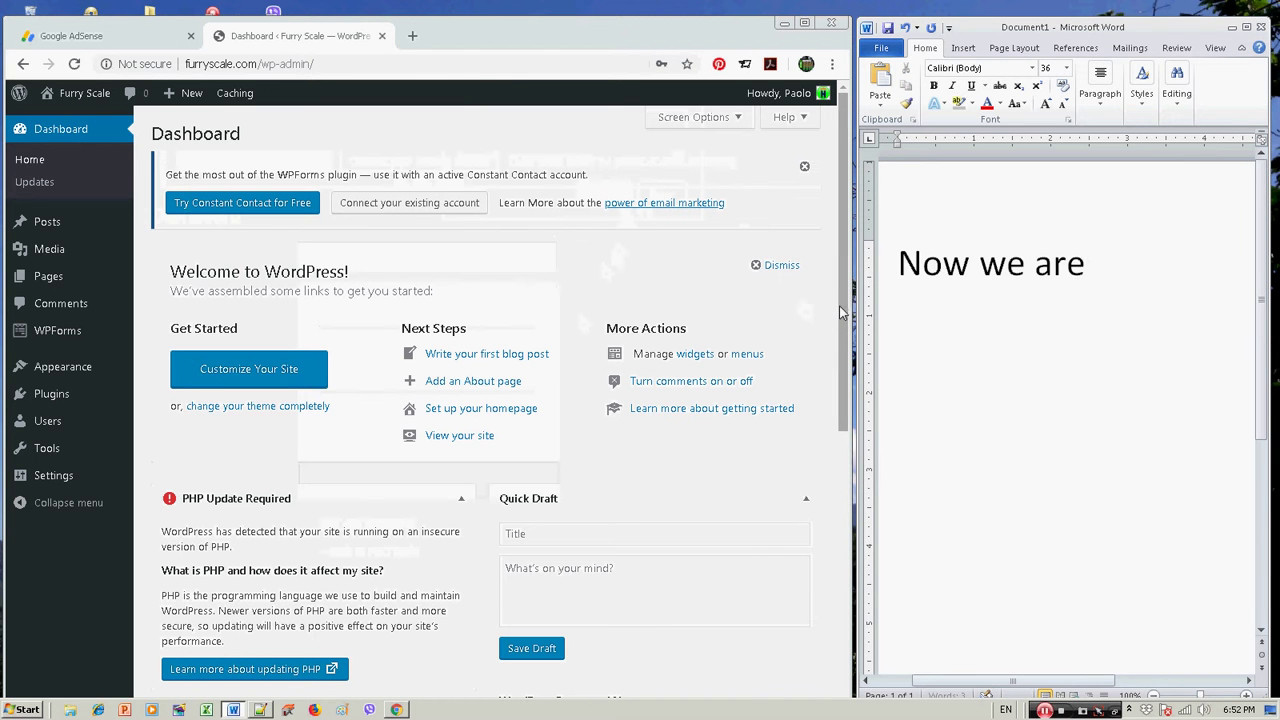
text( already)
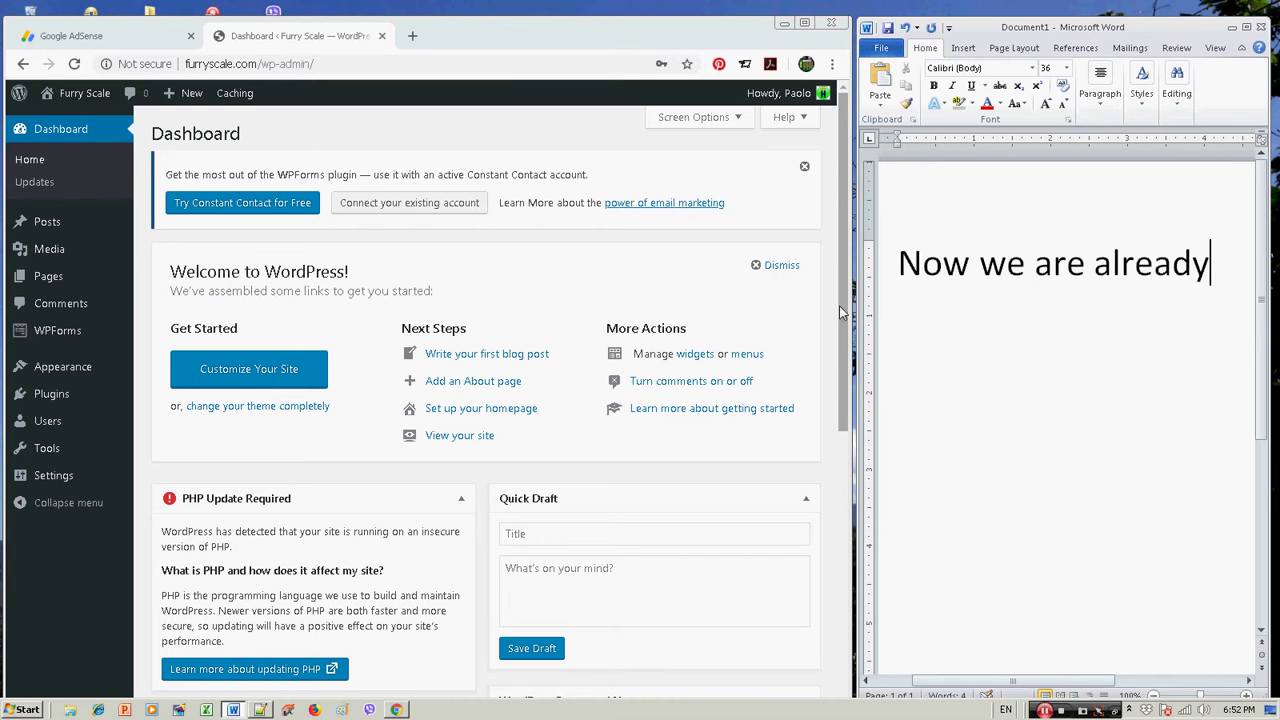
key(Return)
text(On the dashboard)
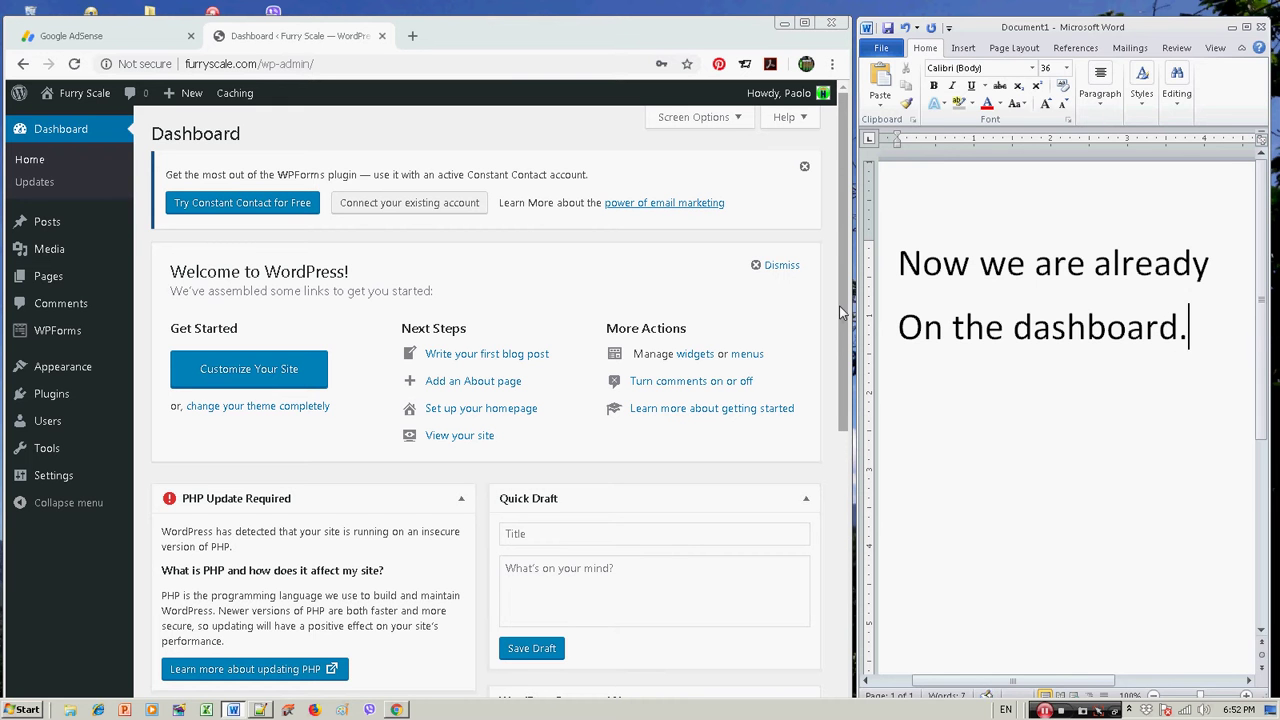
text(.)
key(Return)
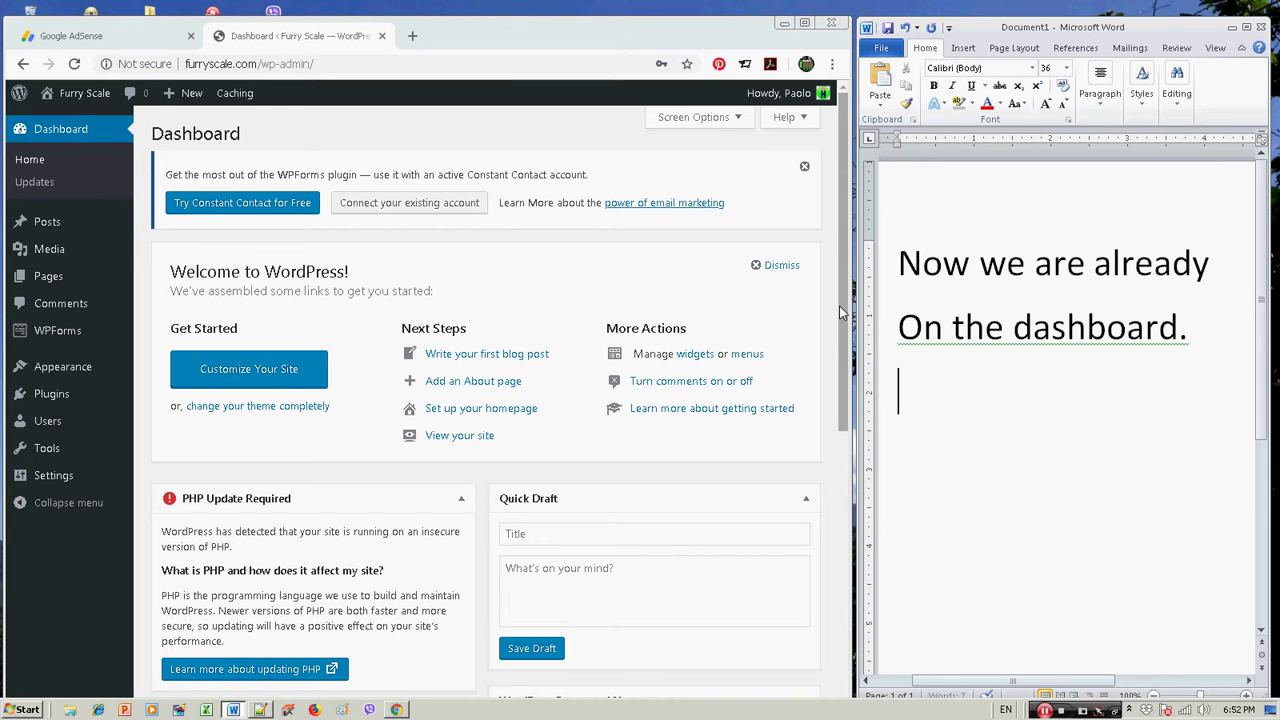
- Add "You can click on the Menus to find out What are the options In each..." over four lines to the note
text(You)
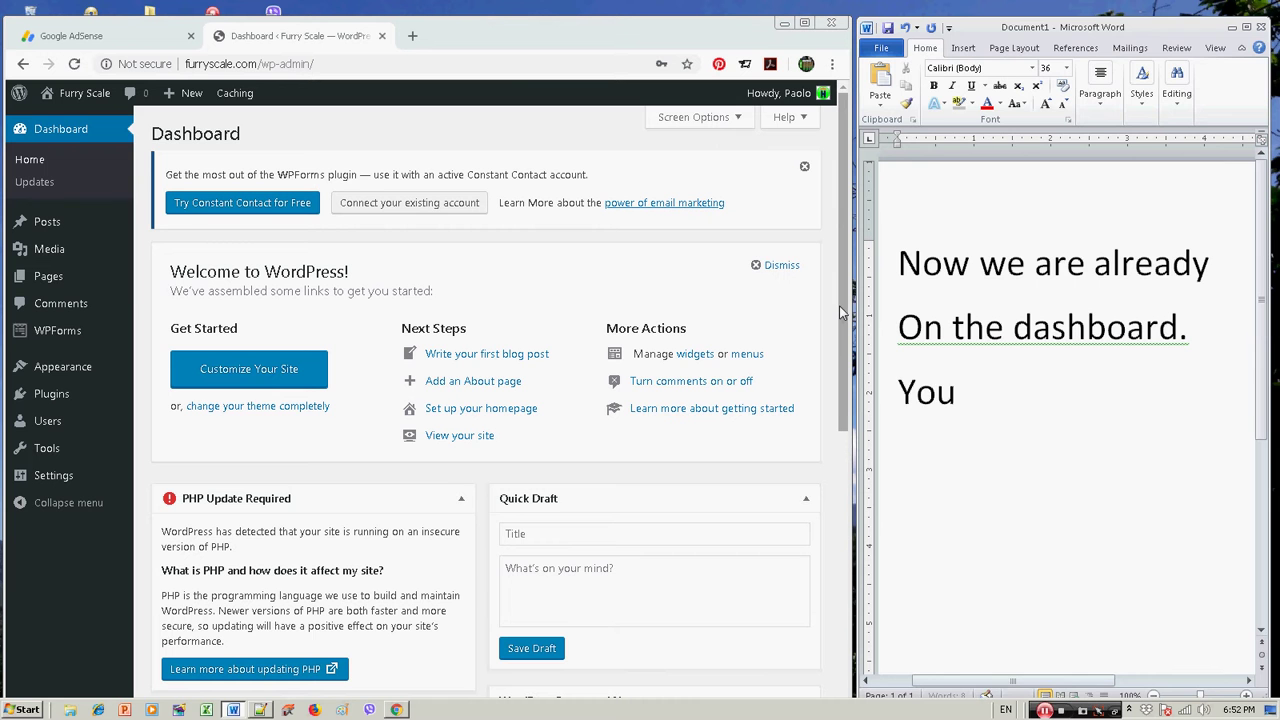
text( can click)
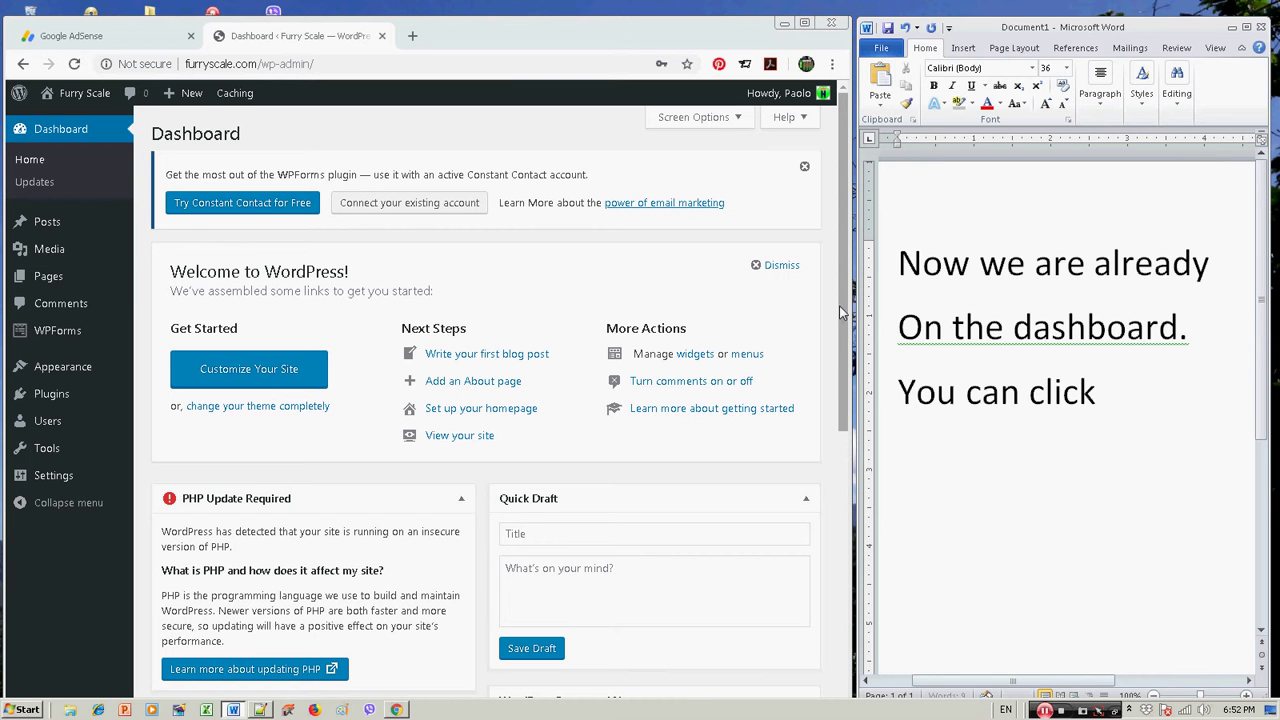
text( on the)
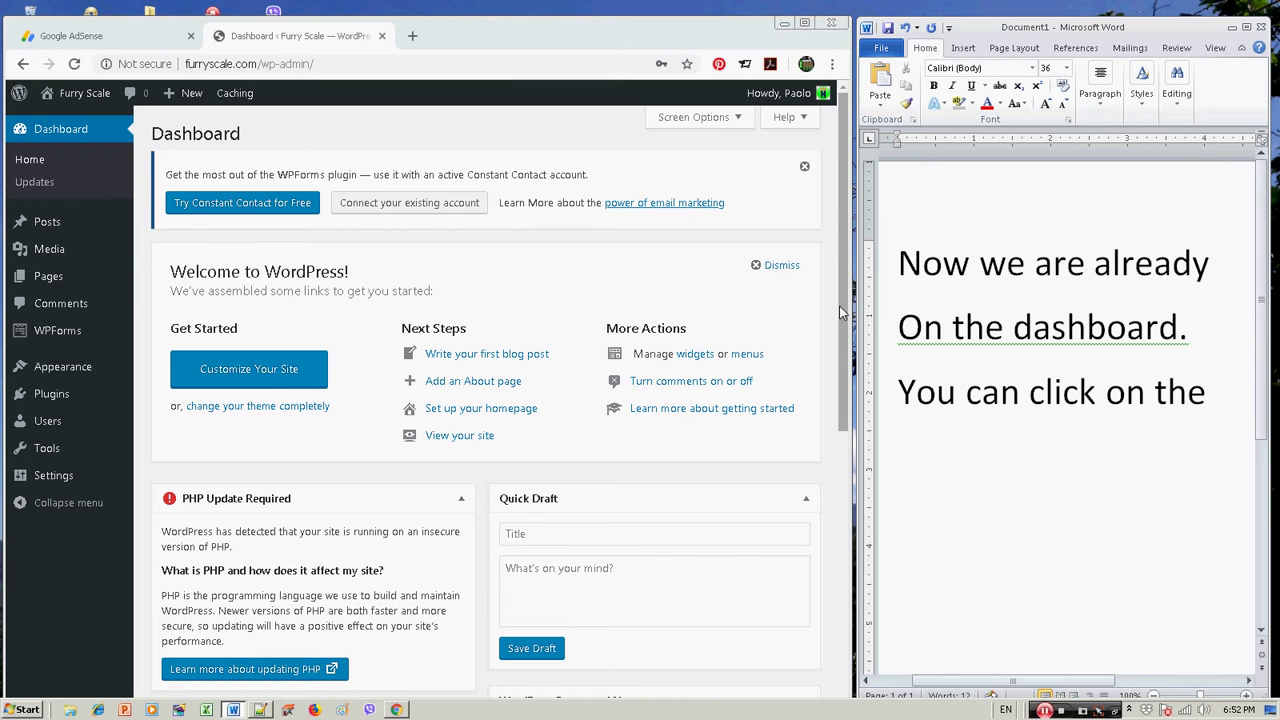
text( menus)
key(shift+F3)
text(to )
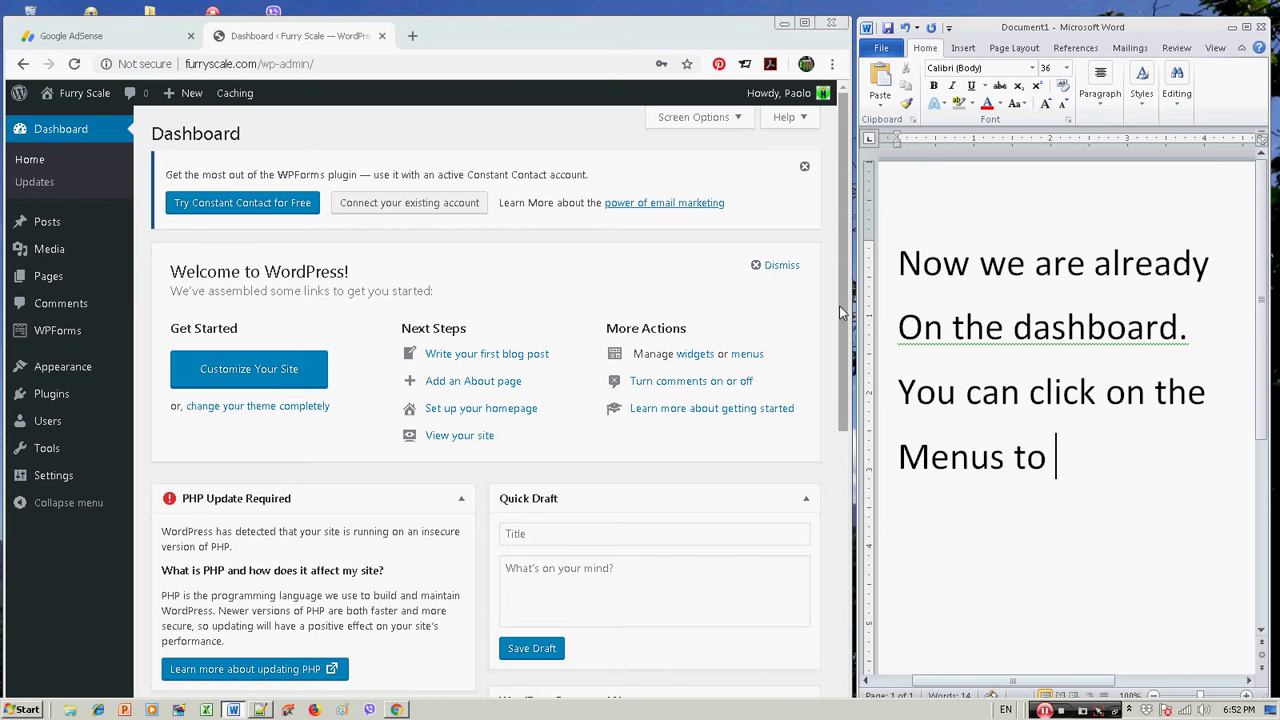
text(find out)
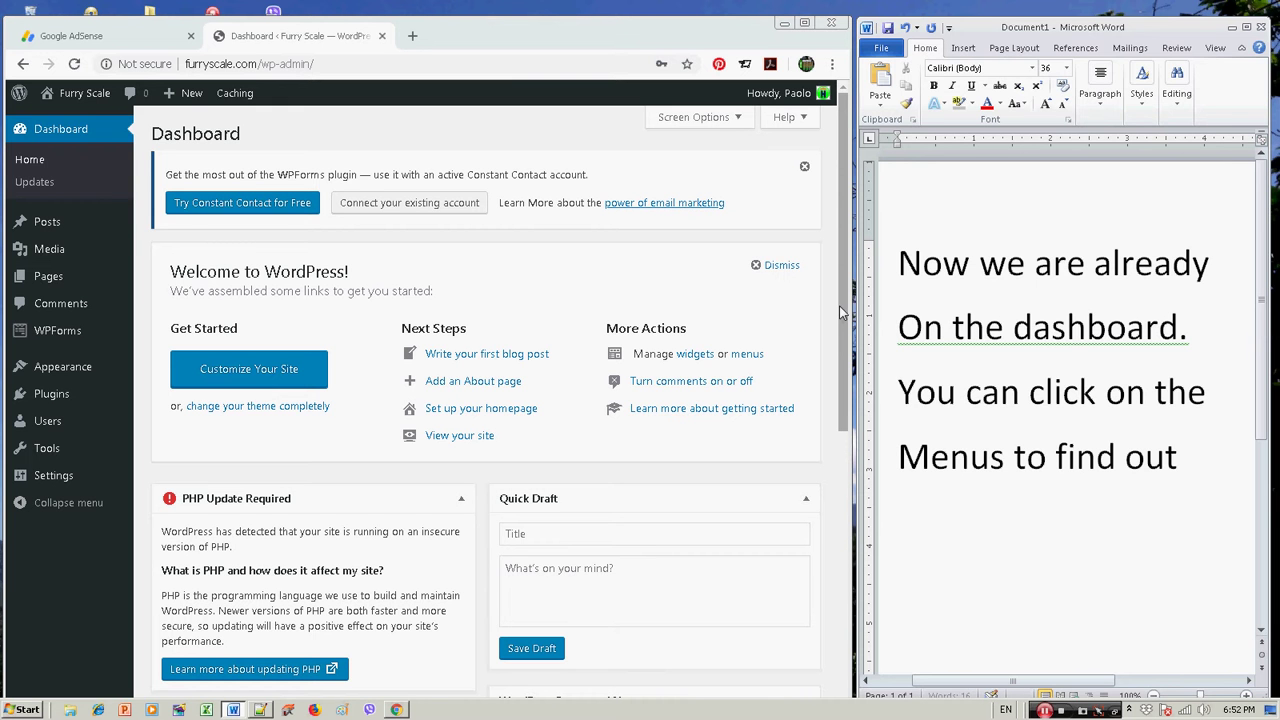
key(Return)
text(what a)
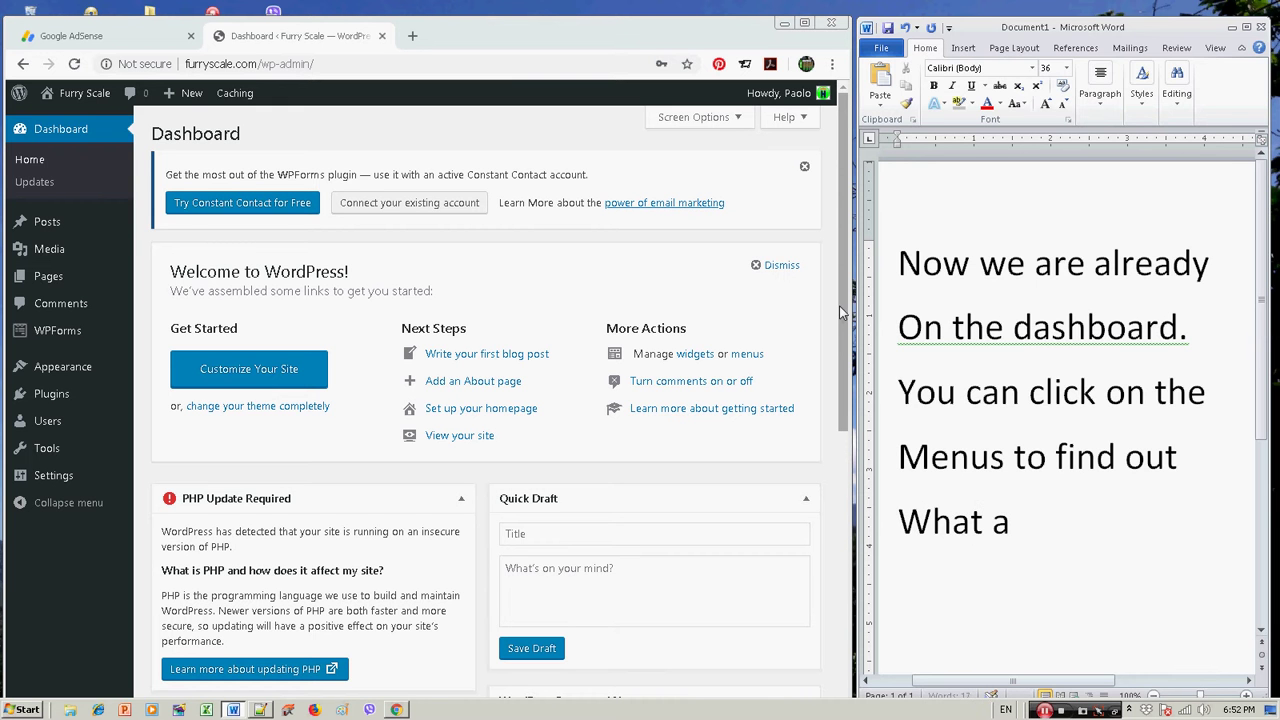
text(re the)
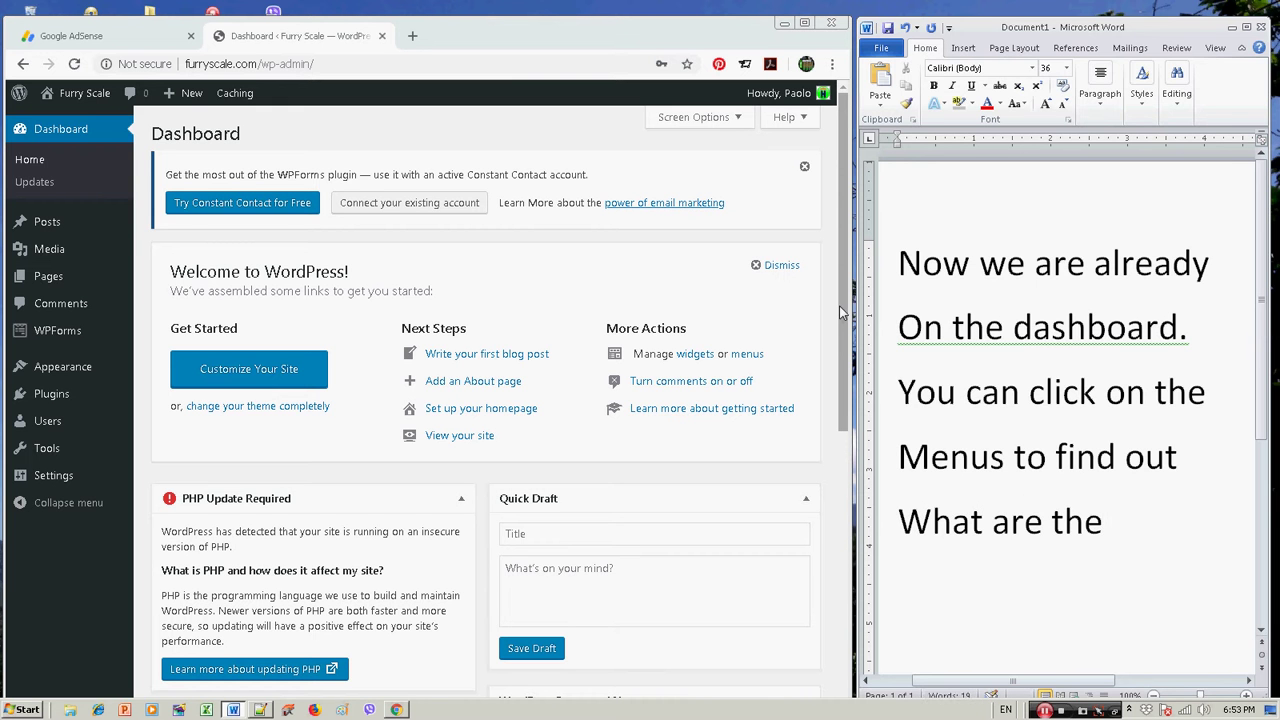
text( options)
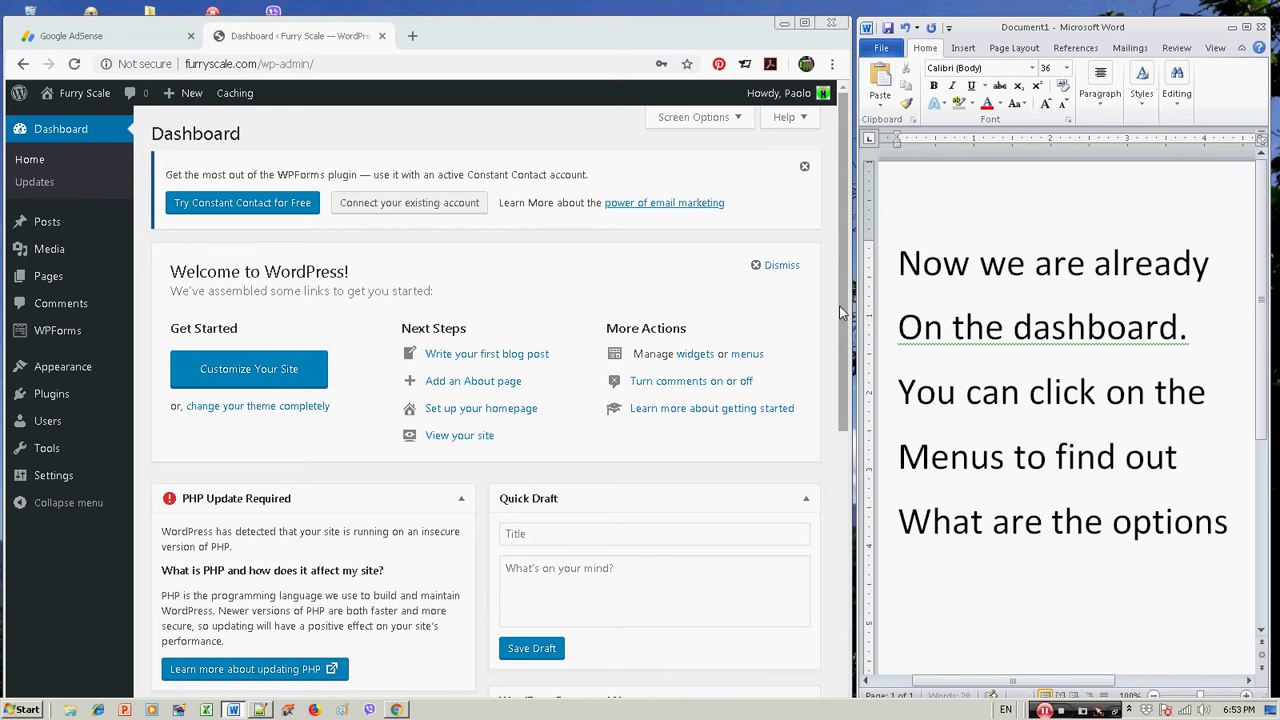
key(Return)
text(In e)
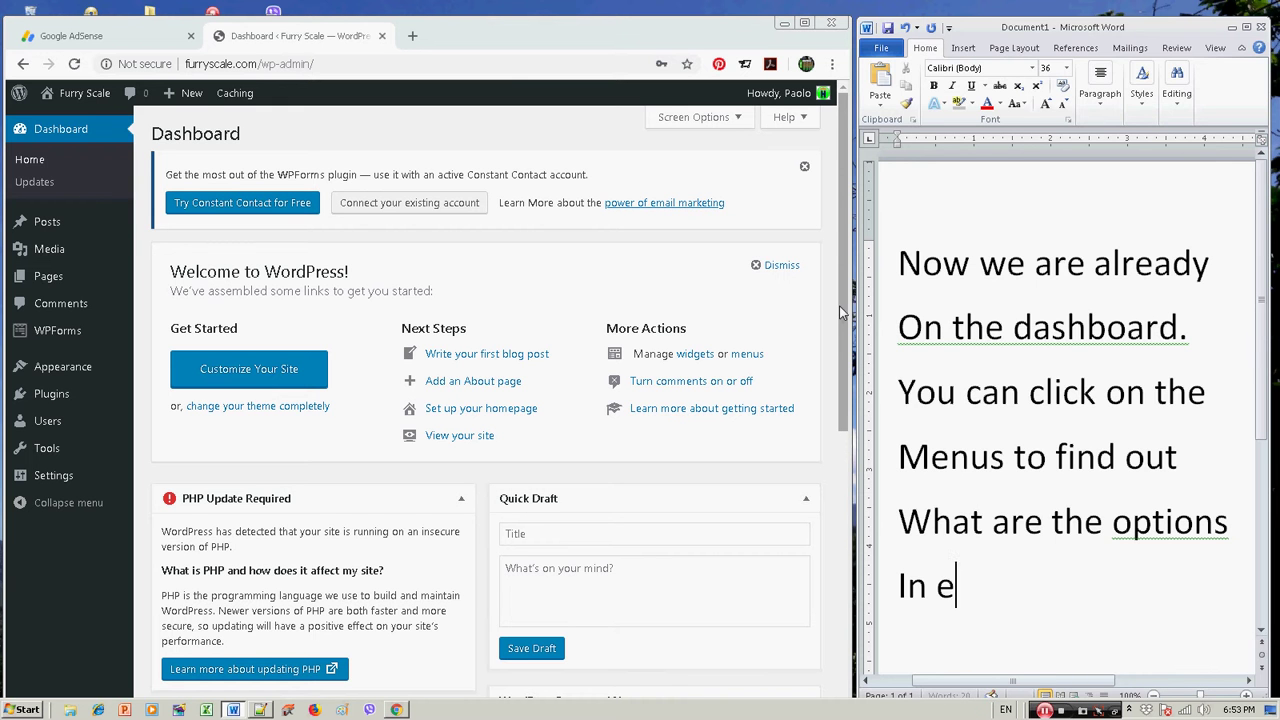
text(ach...)
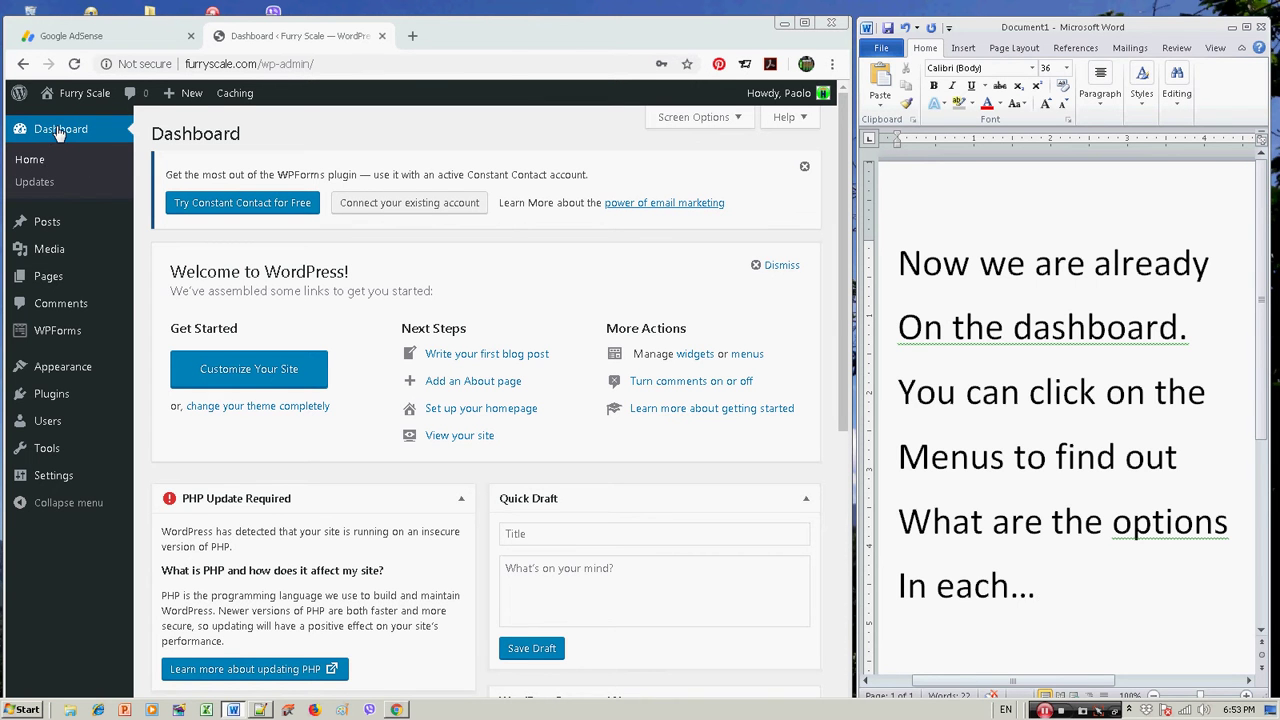
- Switch to Chrome and look through the WordPress dashboard's Home page and its Updates page
click(30, 160)
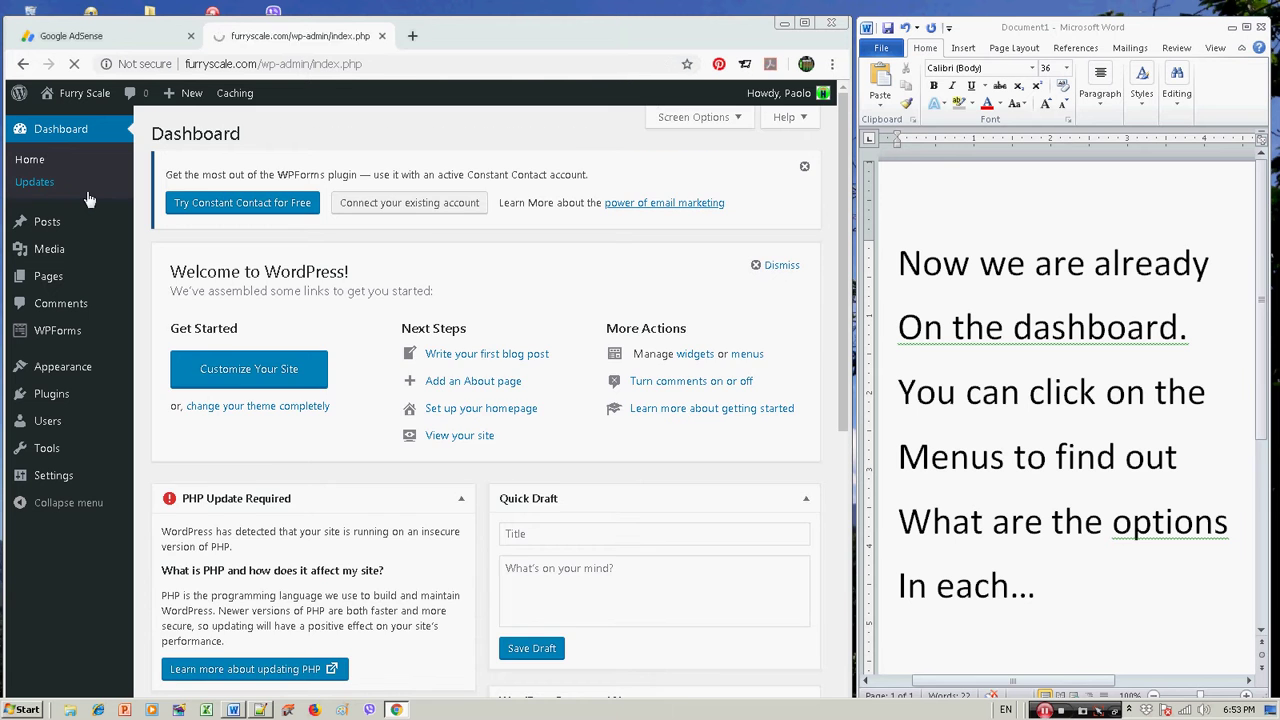
scroll(270, 285, down, 3)
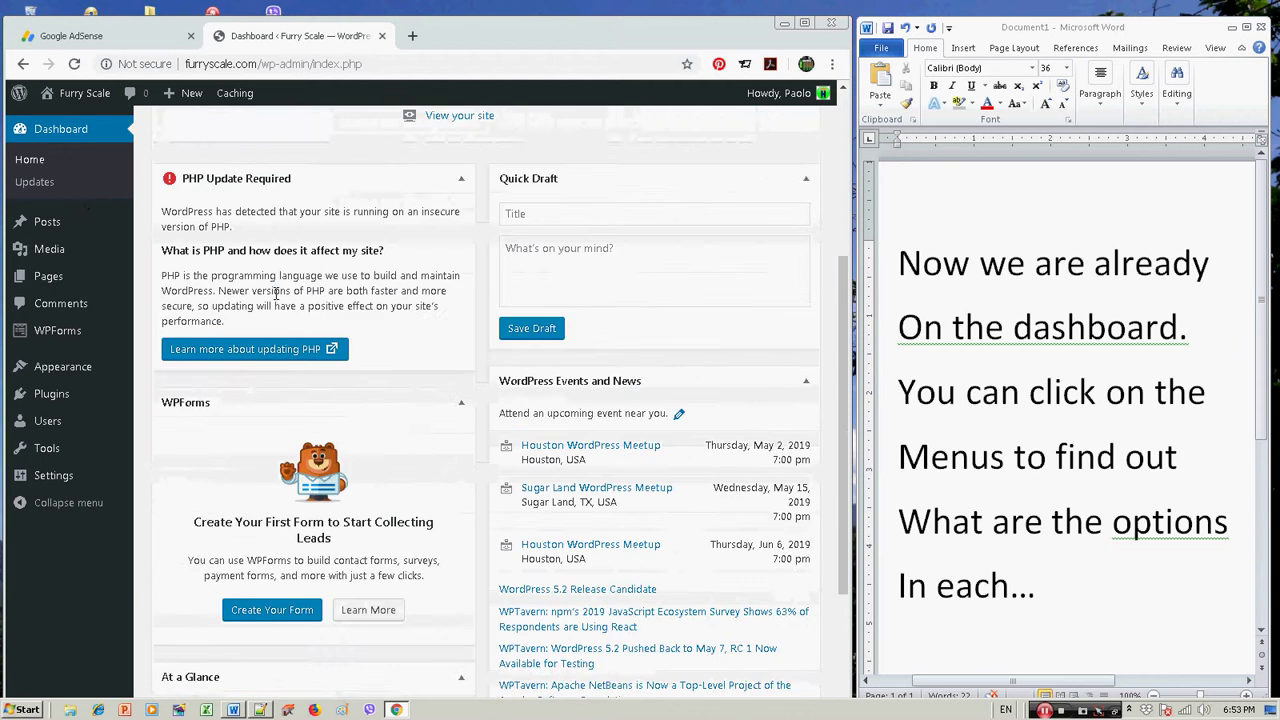
scroll(276, 293, down, 2)
scroll(298, 340, up, 5)
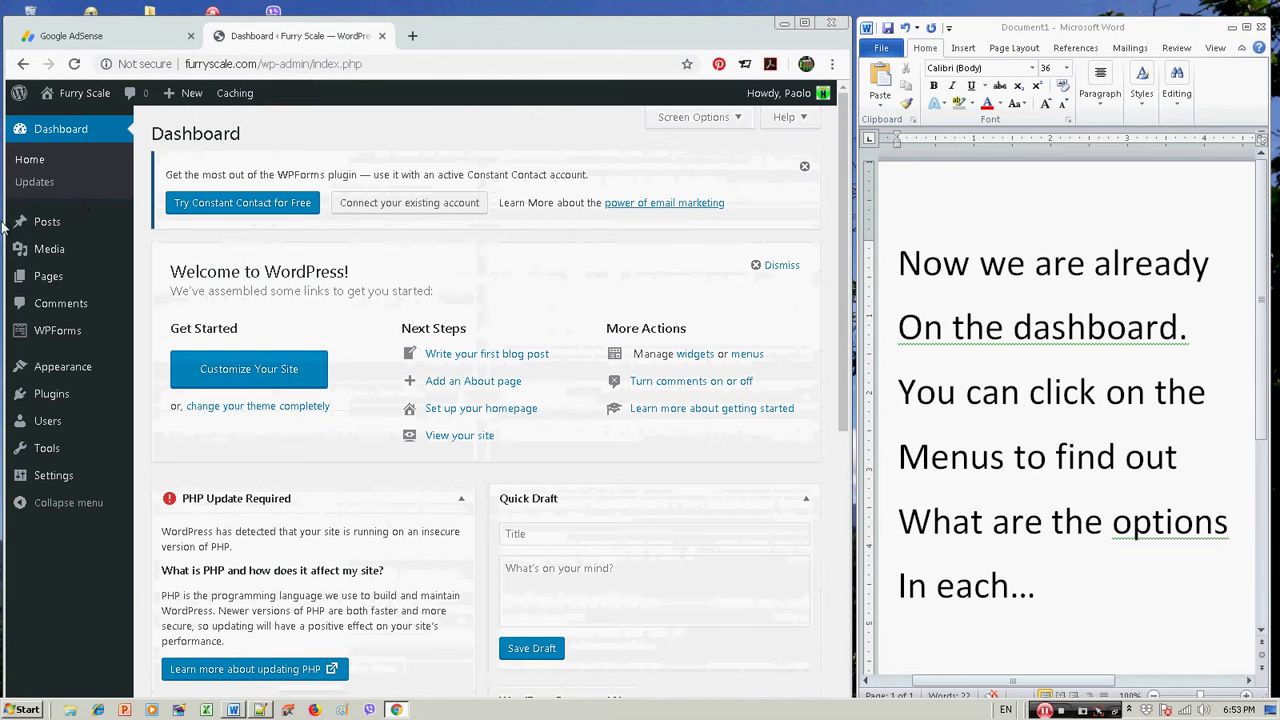
click(38, 186)
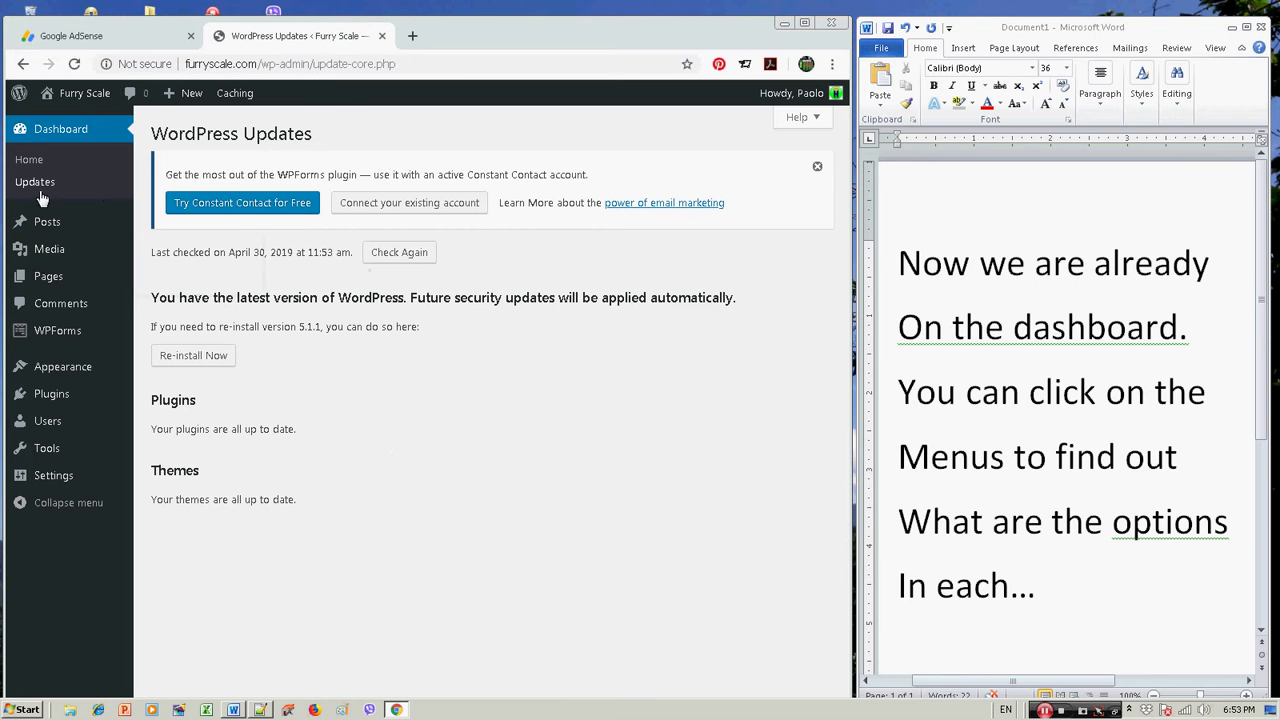
- Open the list of all posts and highlight the message inside the table
click(48, 226)
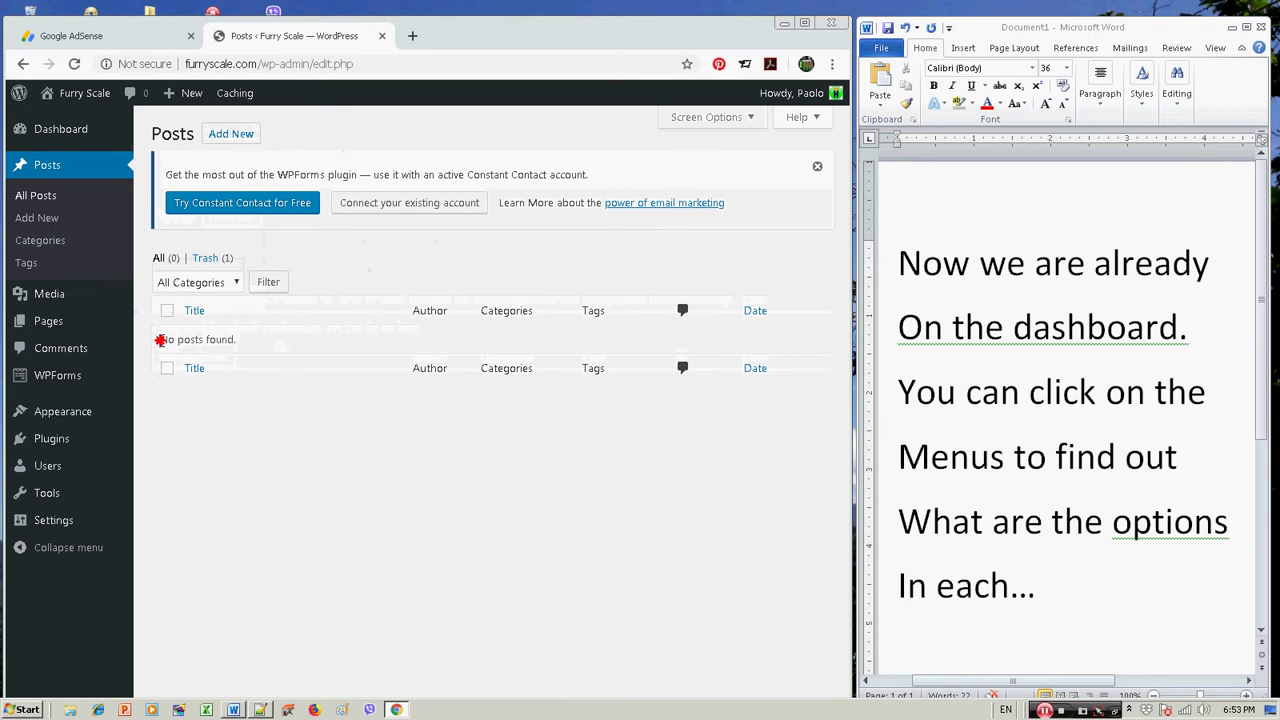
drag(160, 340, 288, 349)
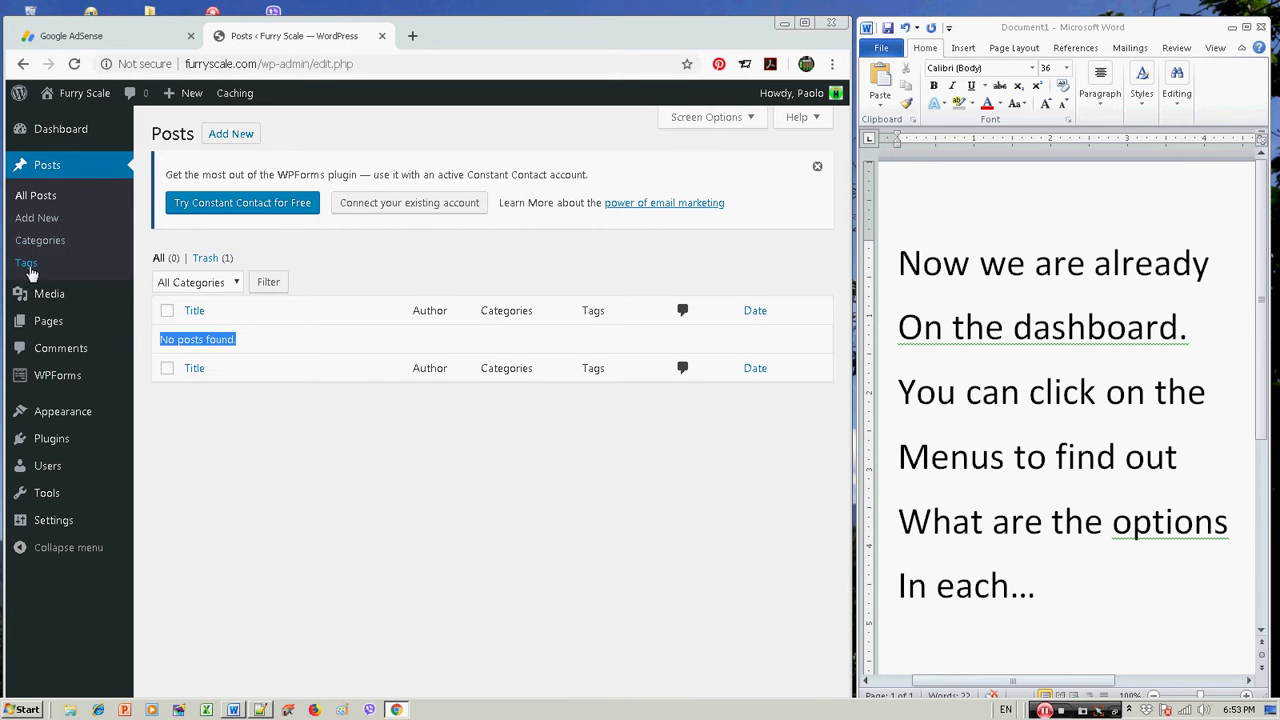
- Look at the options under Media and Pages in the dashboard menu and clear the highlight in the posts list
mouse_move(66, 300)
mouse_move(48, 330)
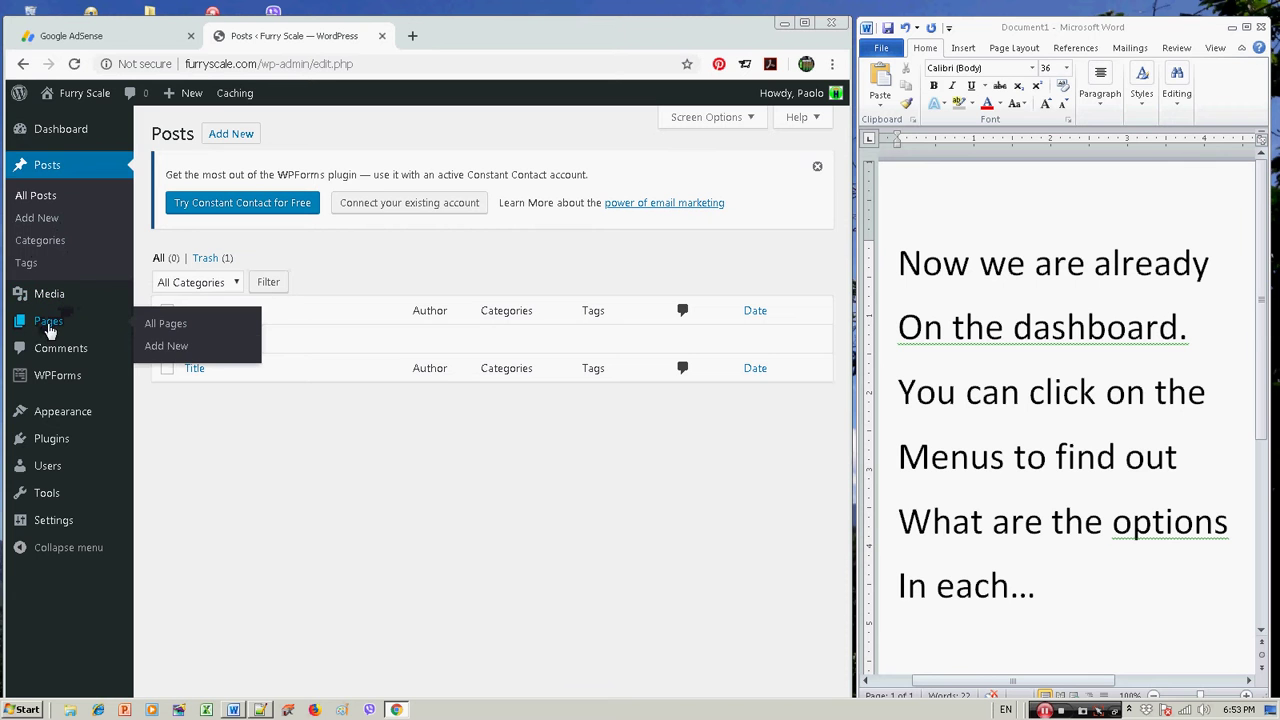
click(427, 459)
- Switch to Word and replace the whole note with "First thing to do is to try" and "To create a post..." on two lines
click(1080, 600)
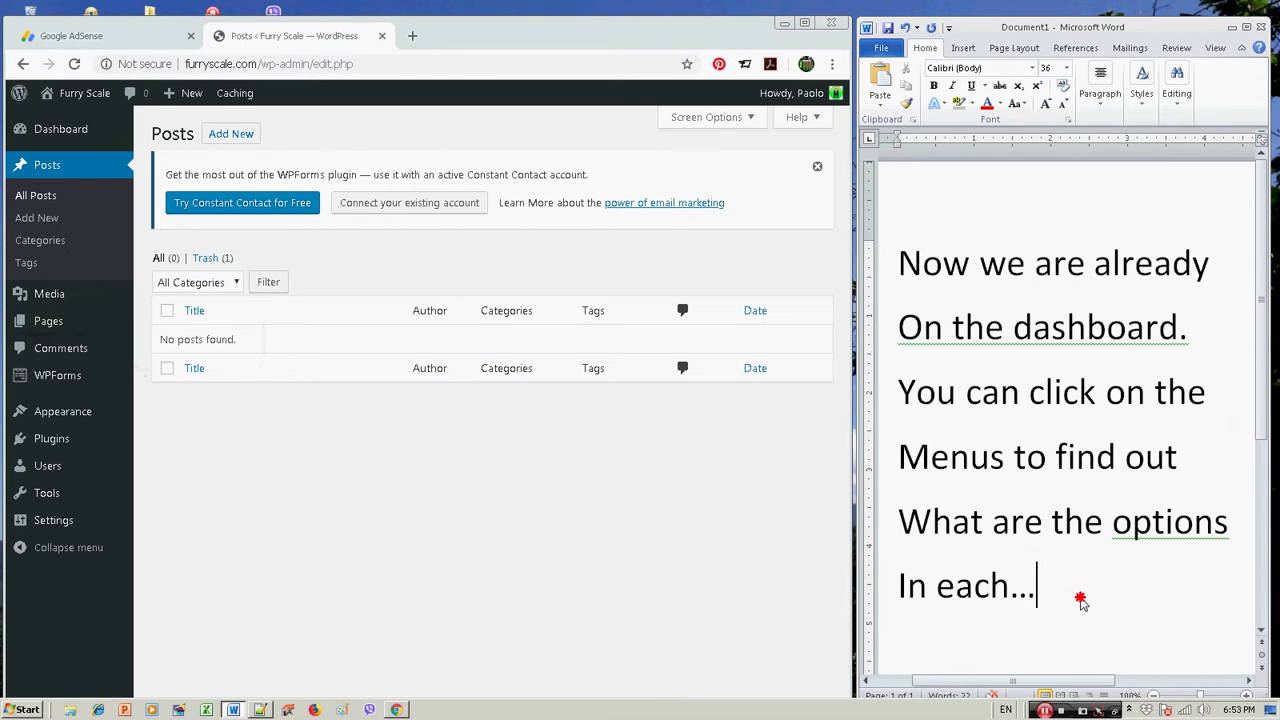
drag(1097, 606, 874, 262)
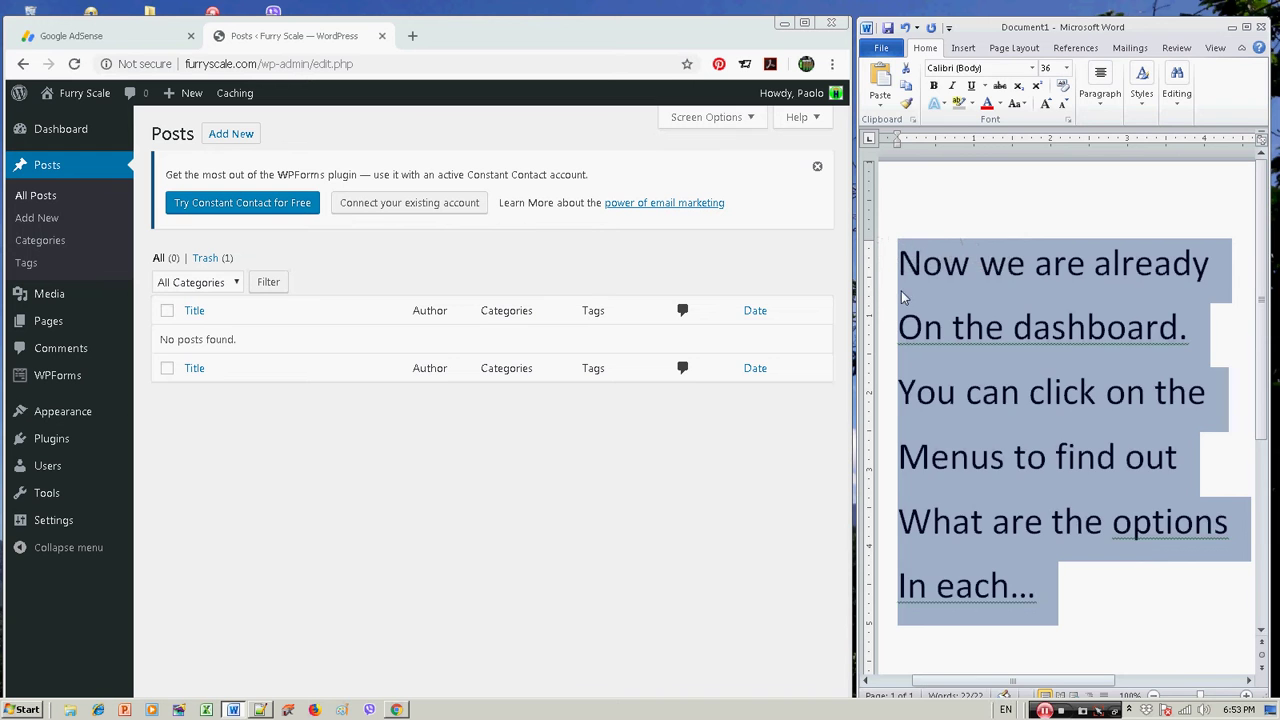
text(First th)
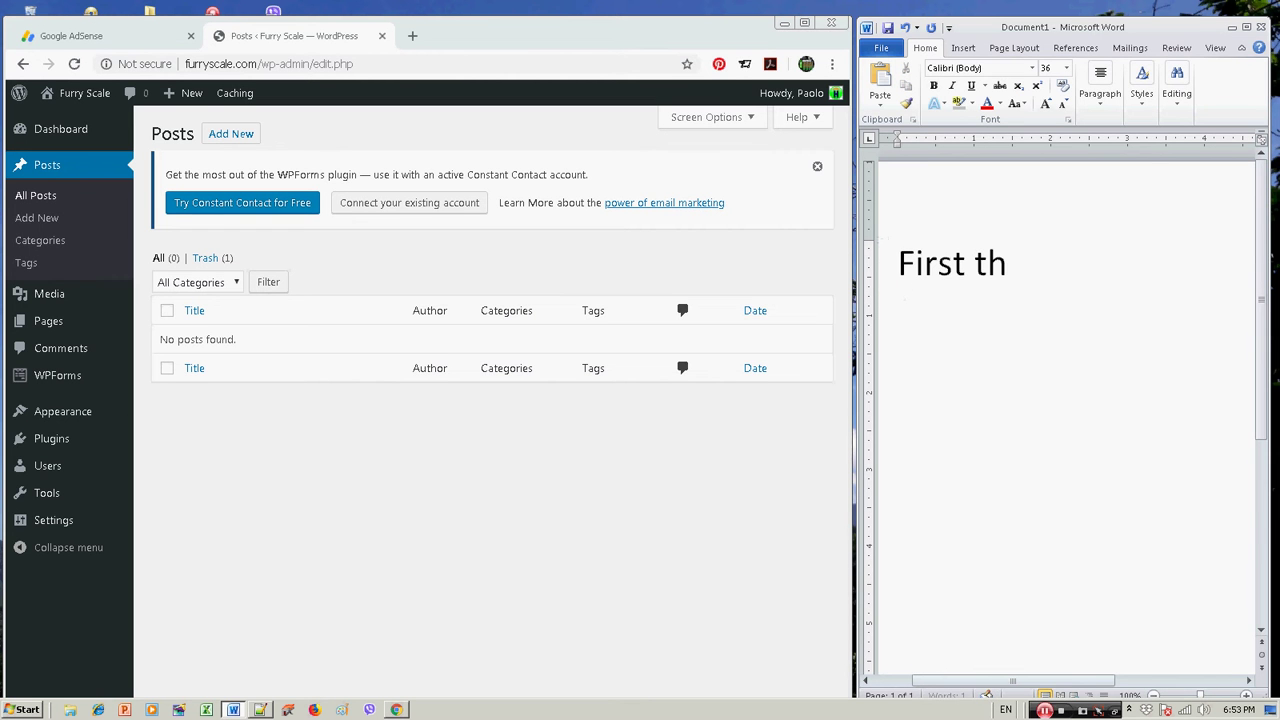
text(ing to d)
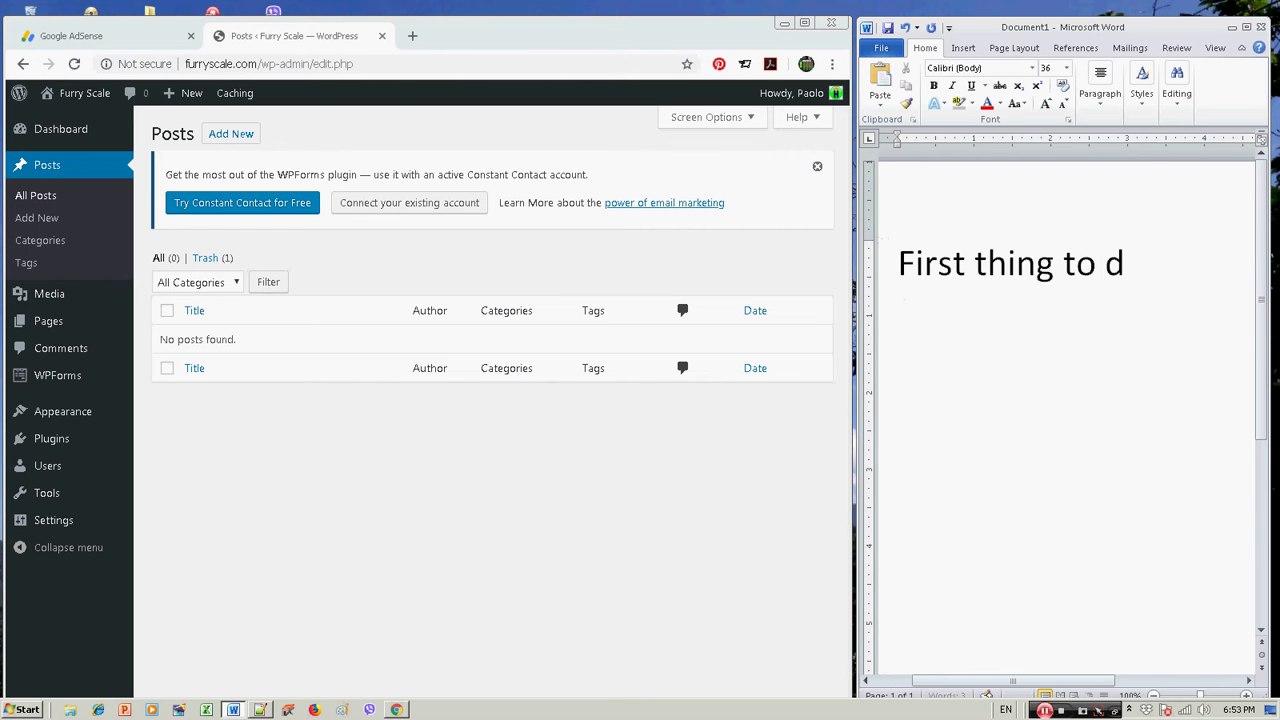
text(o is to try)
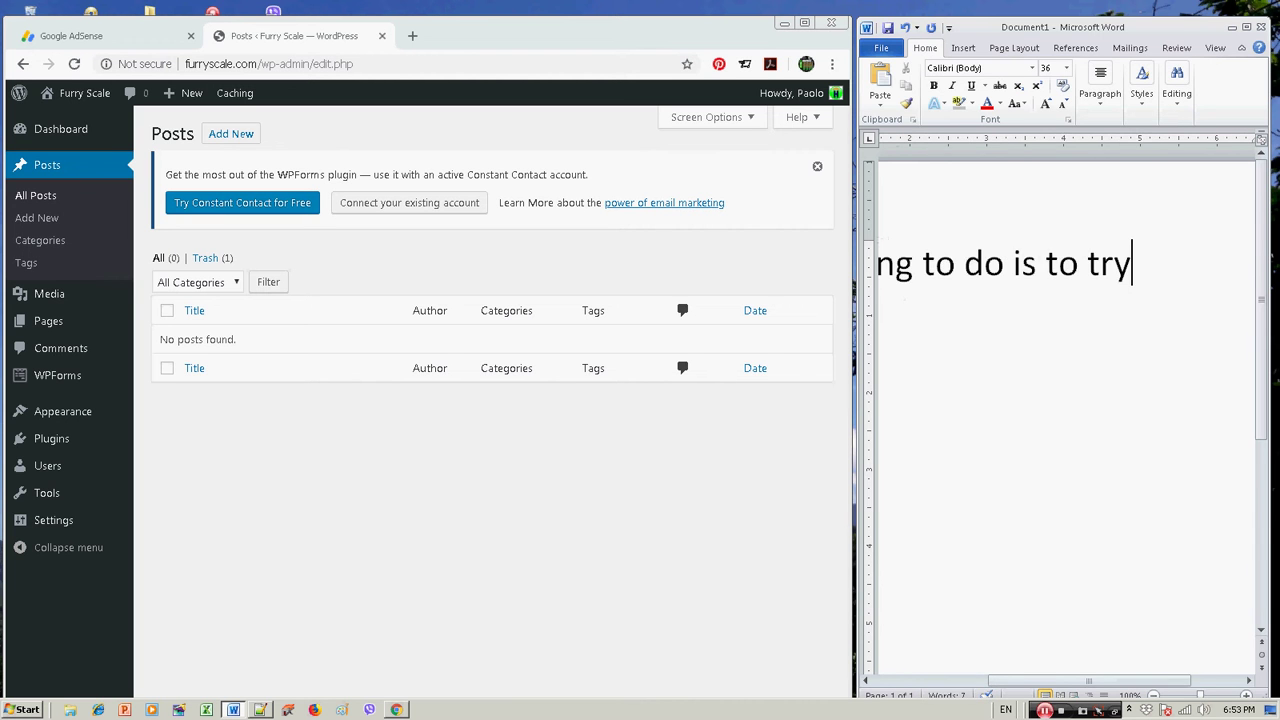
key(Return)
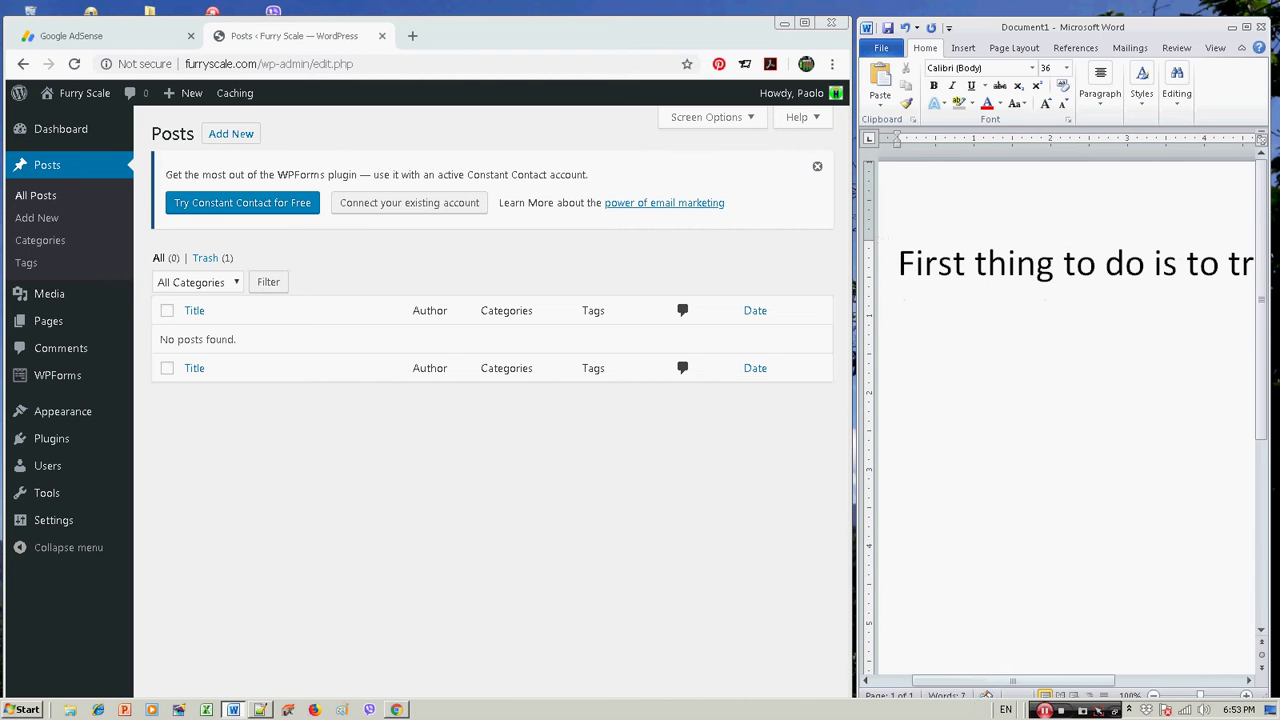
text(To create a pos)
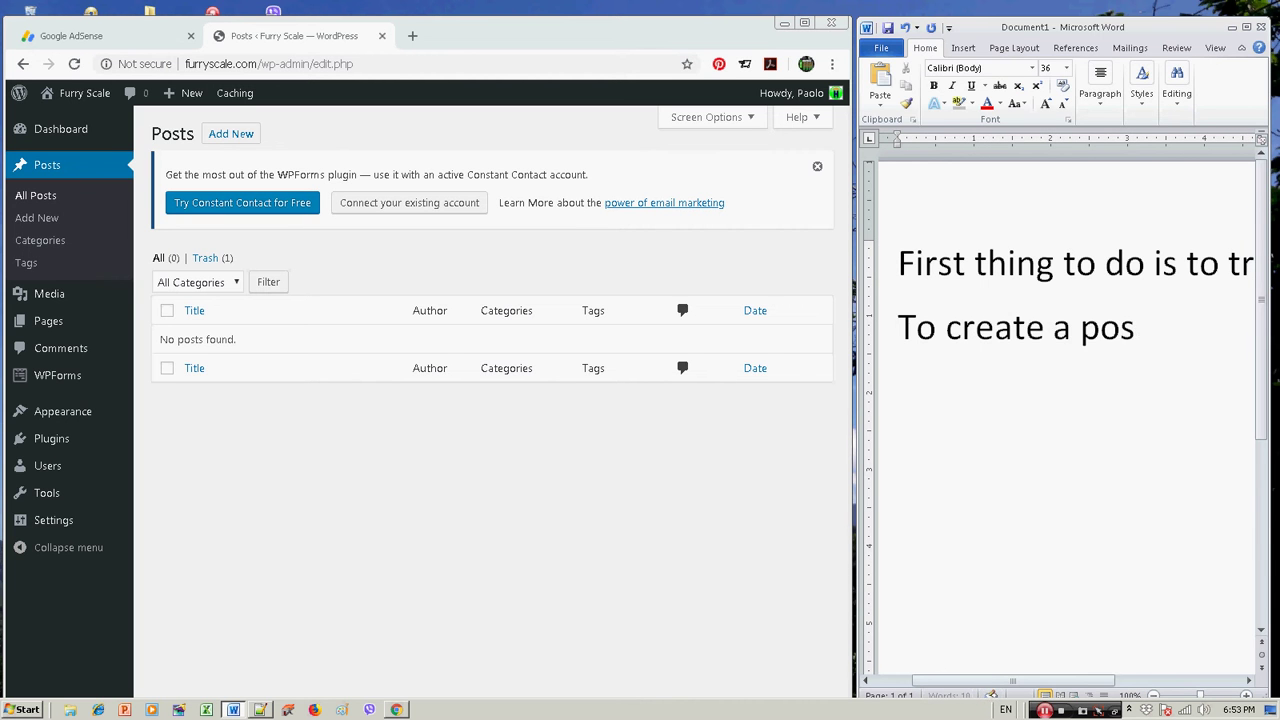
text(t...)
key(Return)
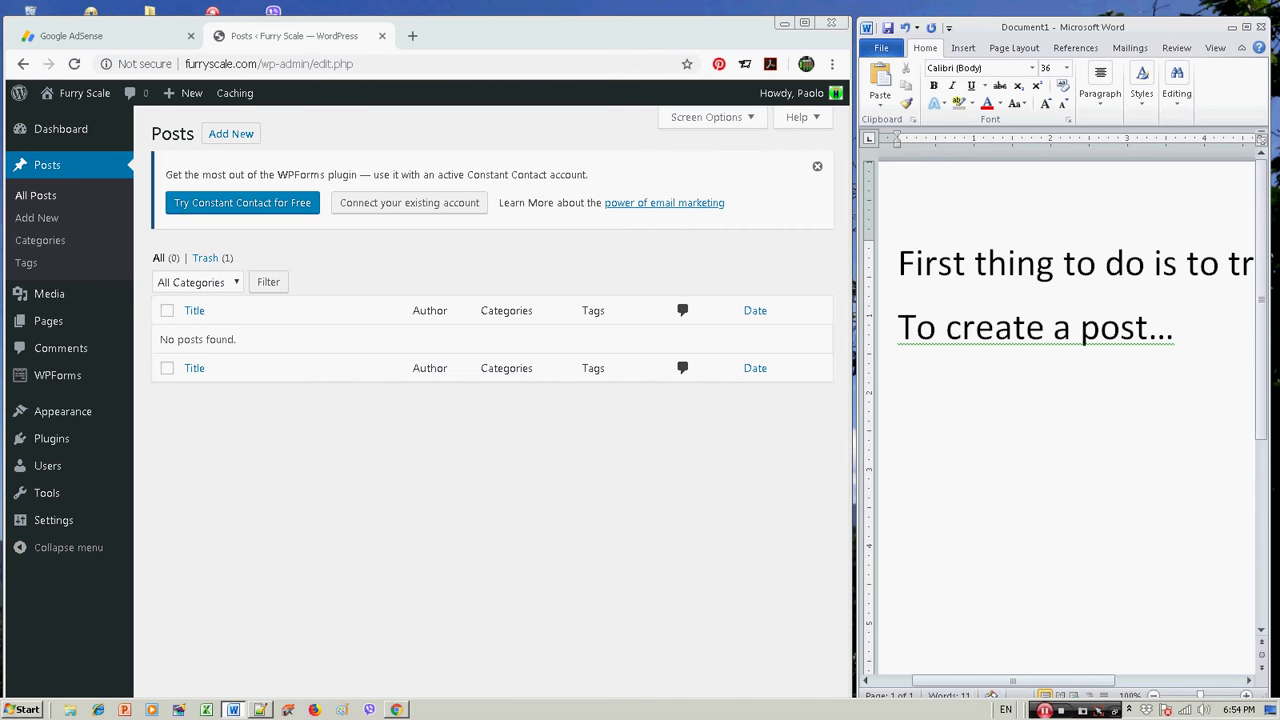
- Open a new post in WordPress in Chrome, and in Word add the lines "This is the new" and "Interface of" to the note
click(44, 220)
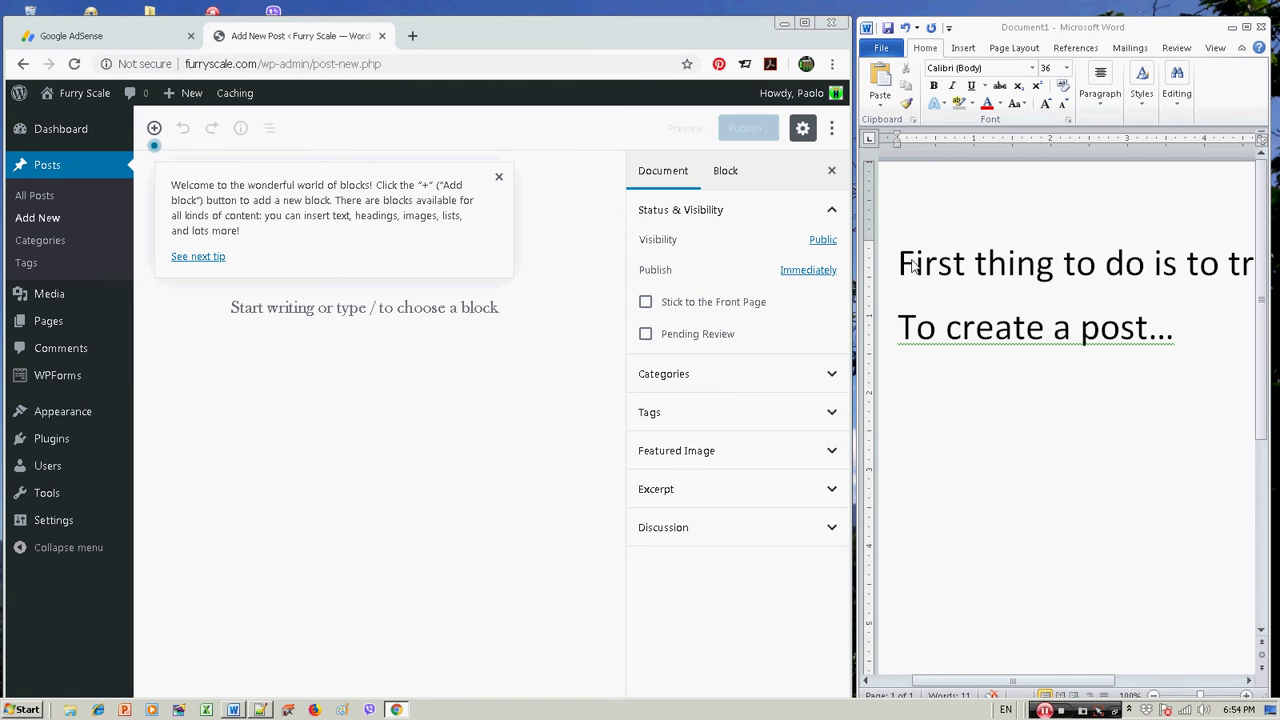
click(1208, 347)
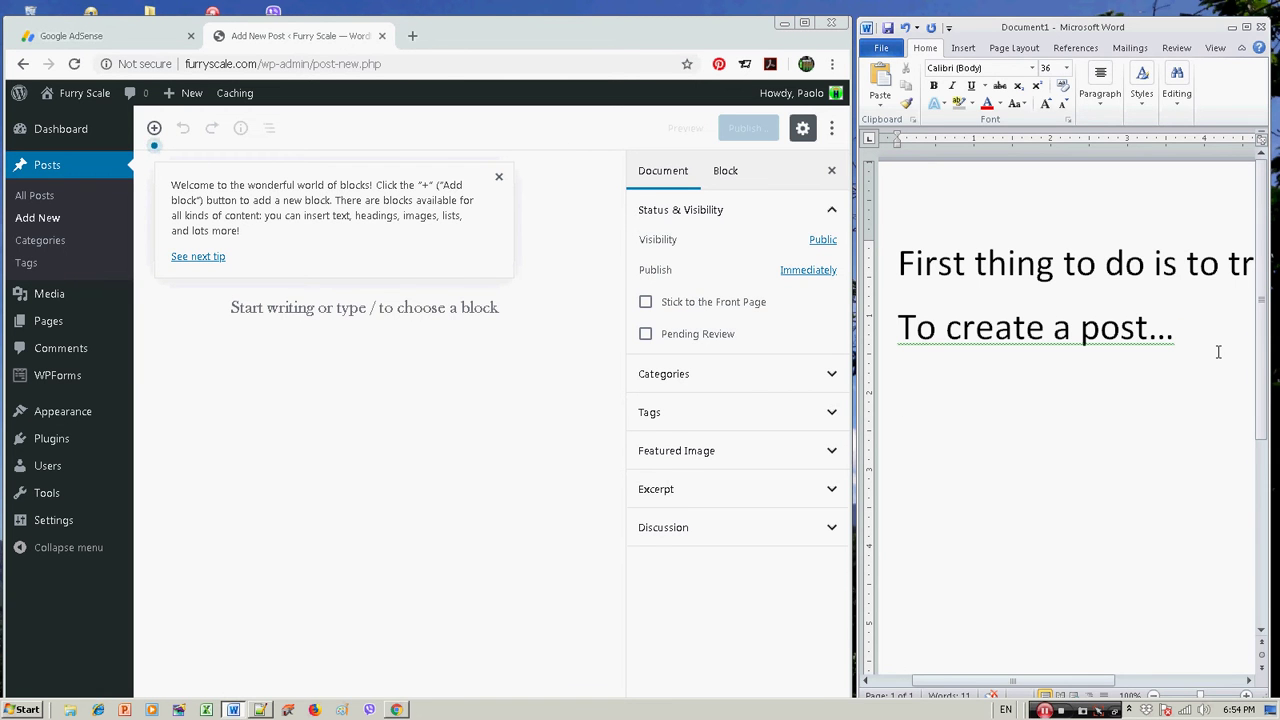
key(Return)
text(This is the)
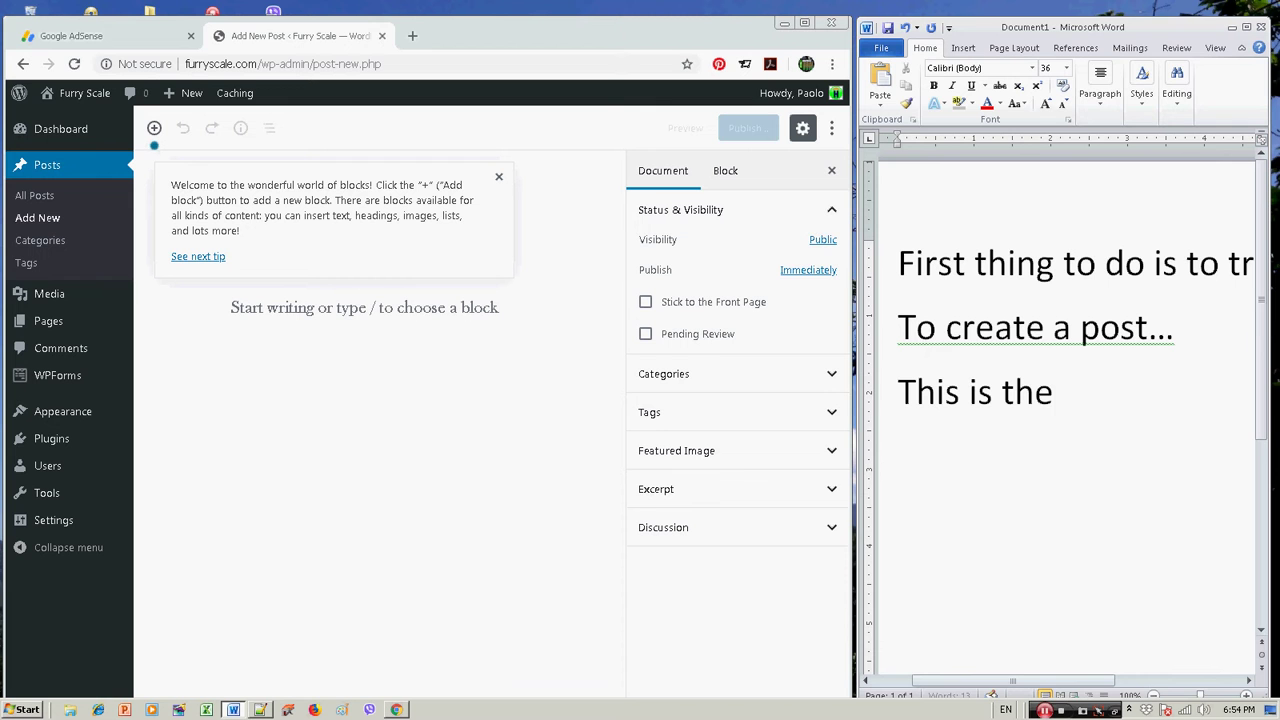
text( new)
key(Return)
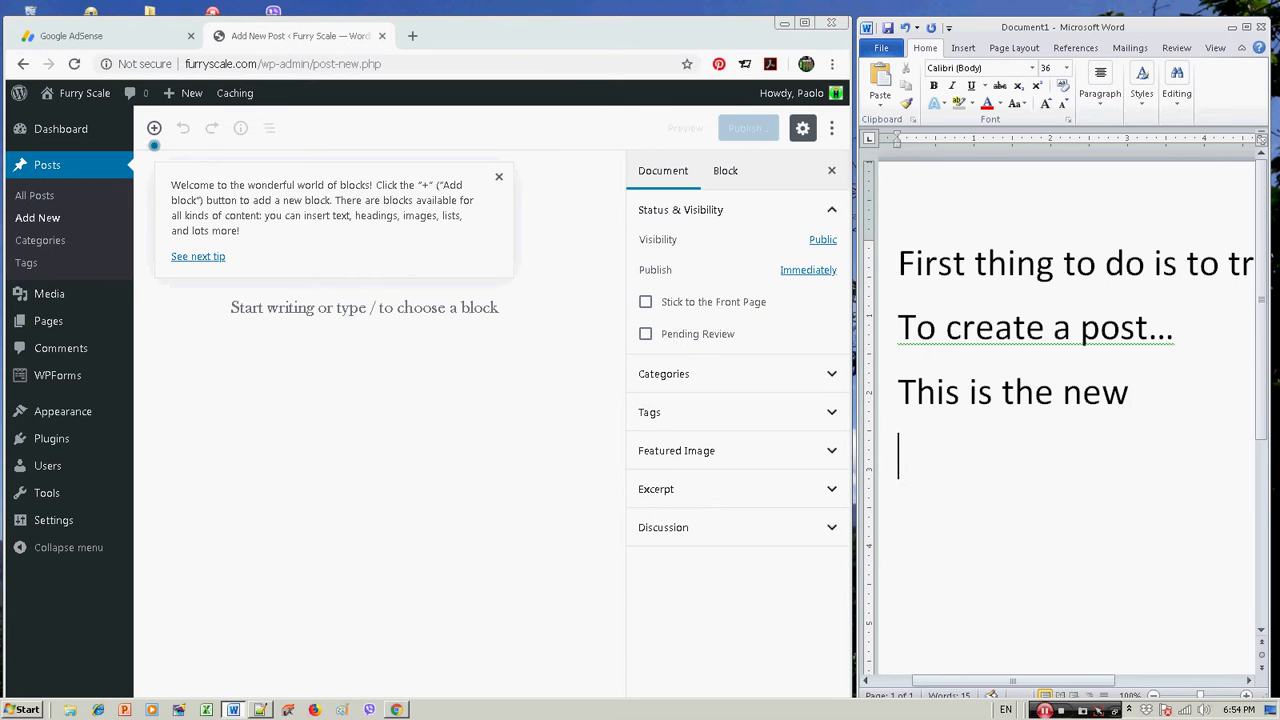
text(interface)
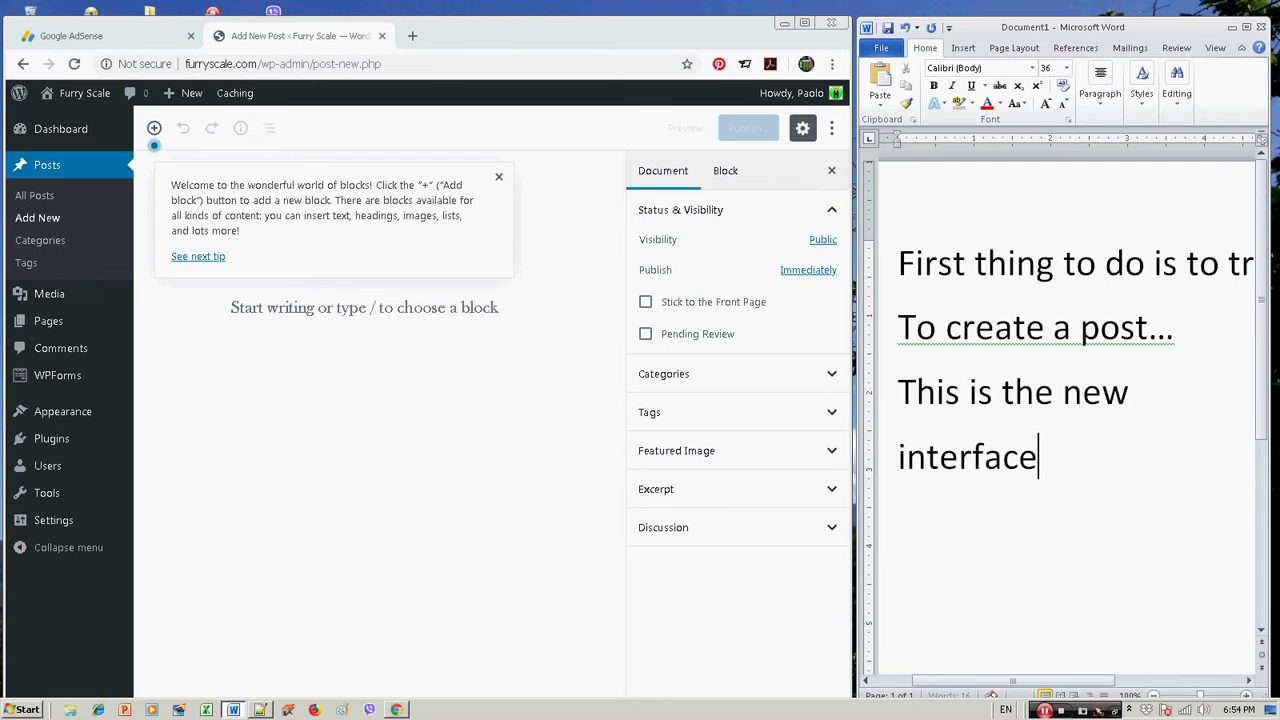
text( of)
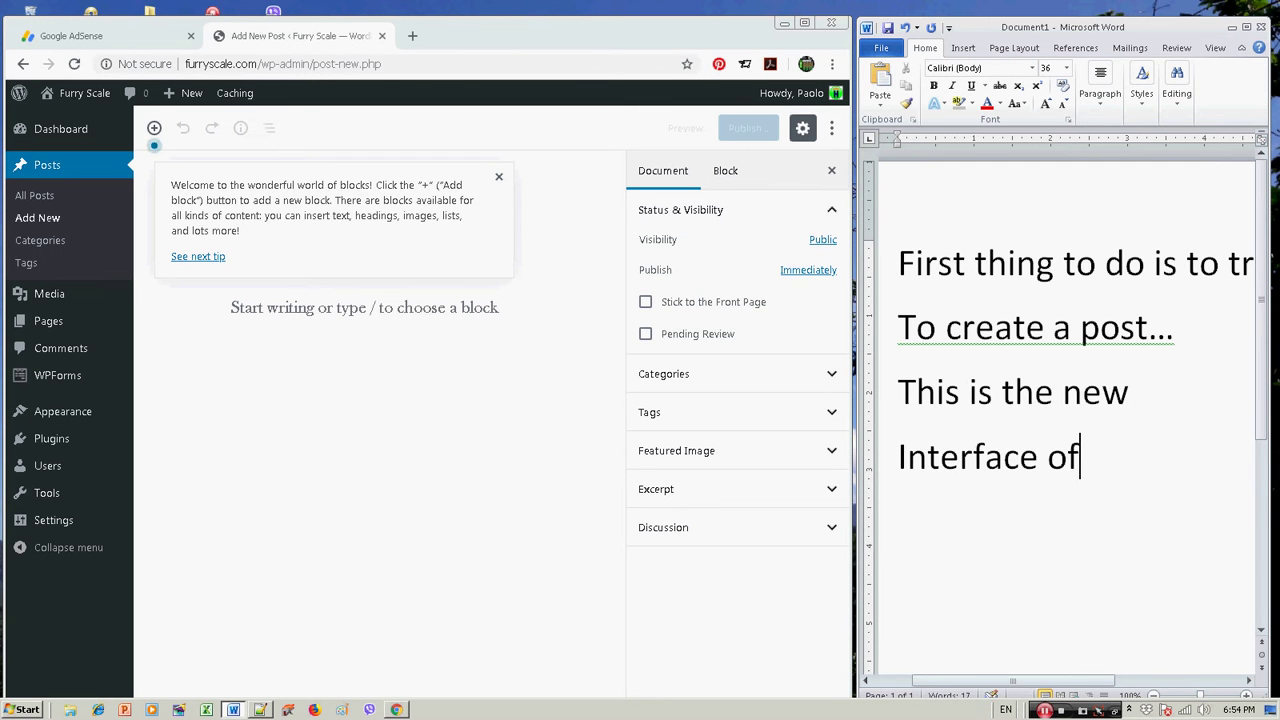
- Continue the note with "Wordpress. It uses" and "Blocks." on two more lines
key(Return)
text(wor)
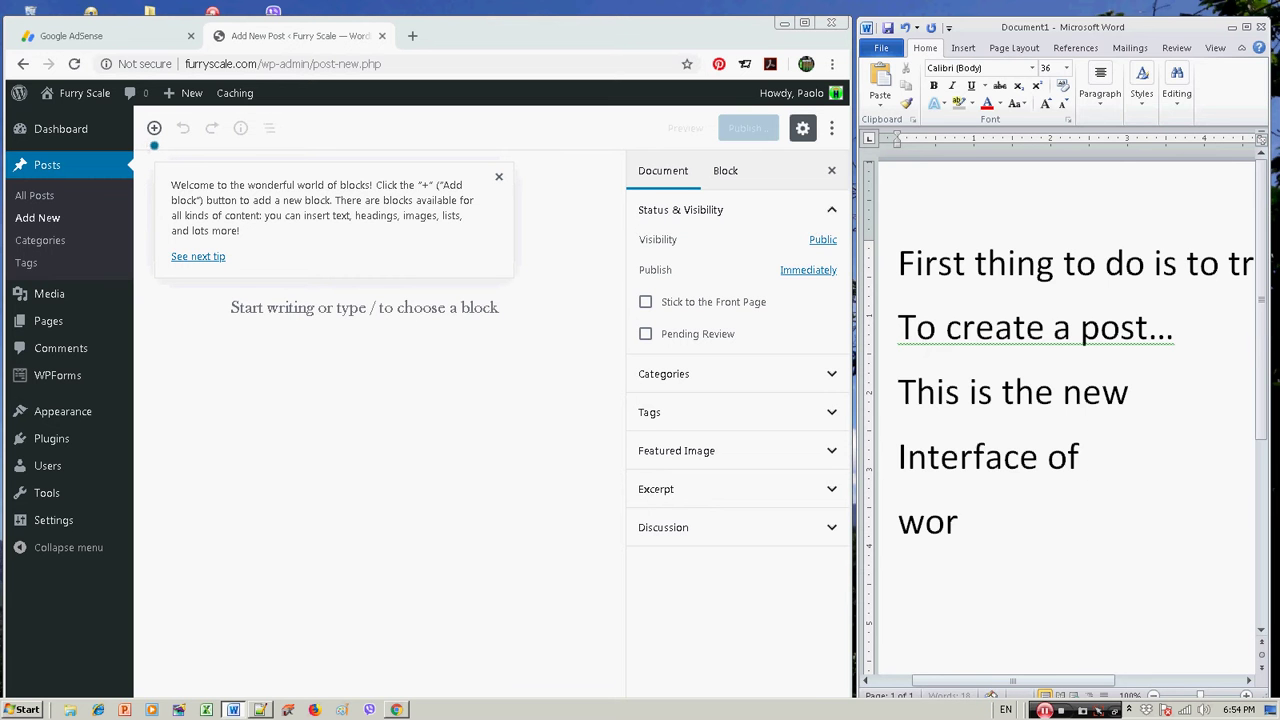
text(dpress)
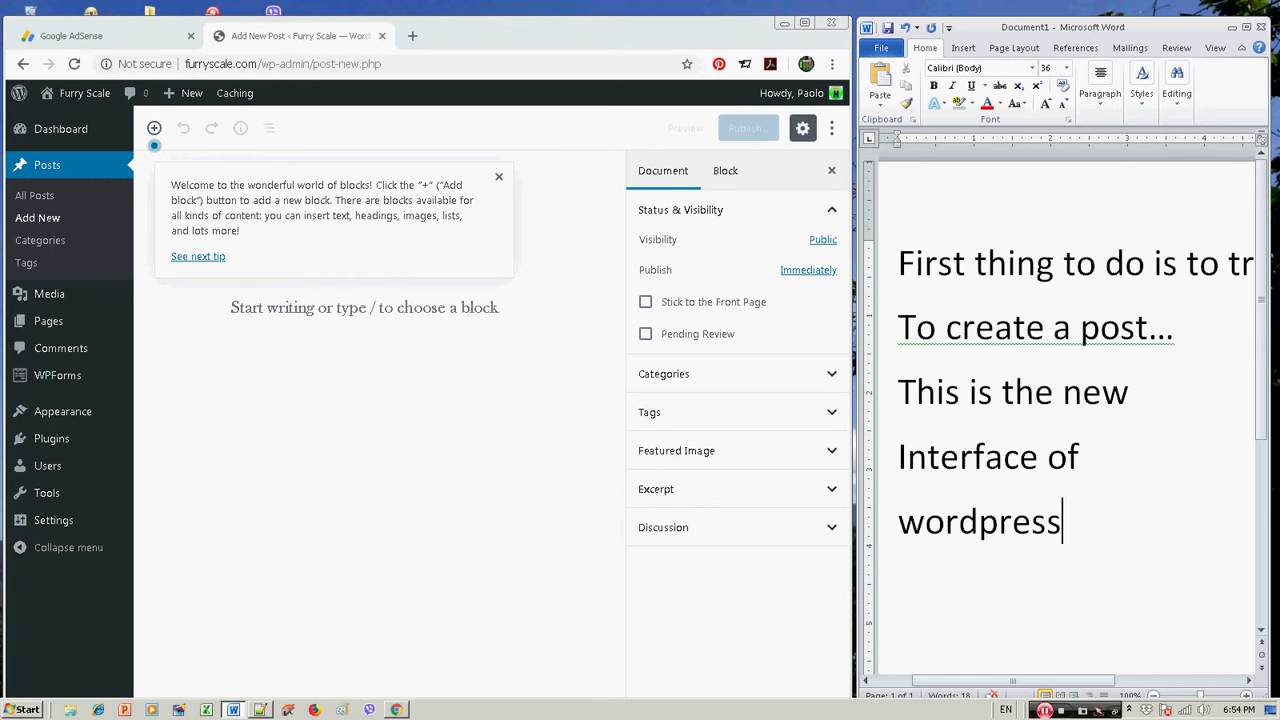
text(. I)
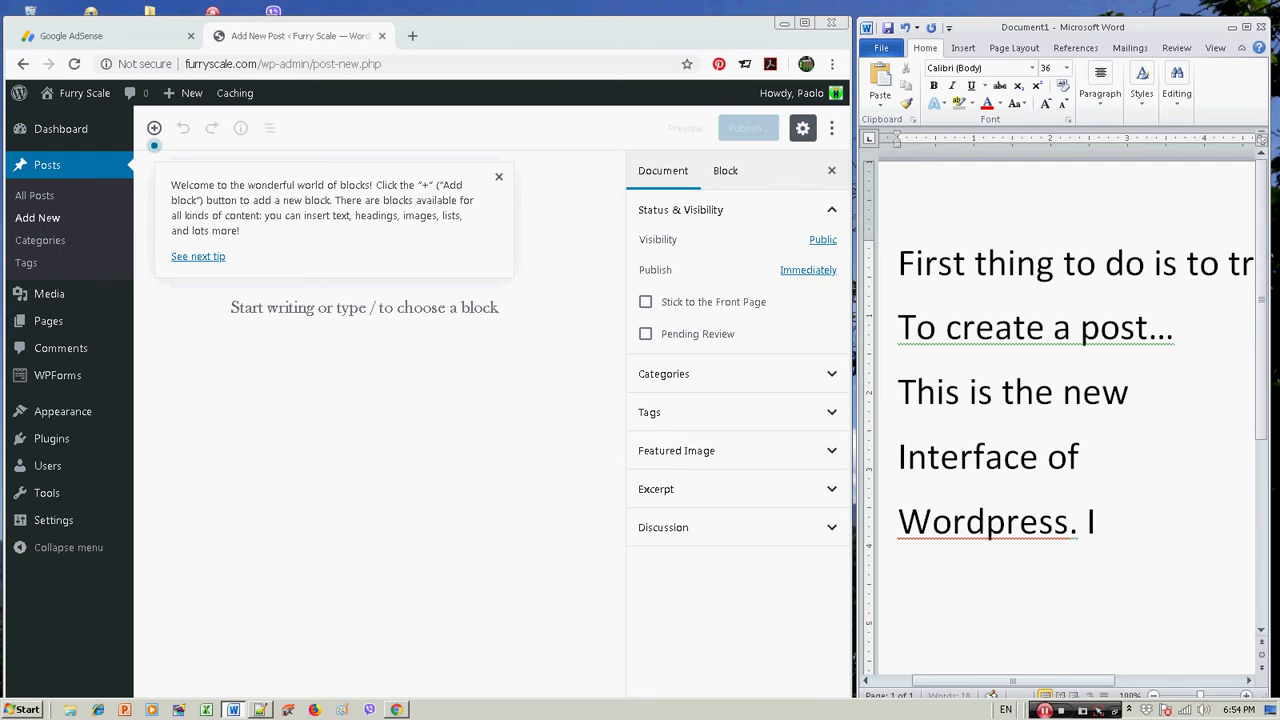
text(t uses)
key(Return)
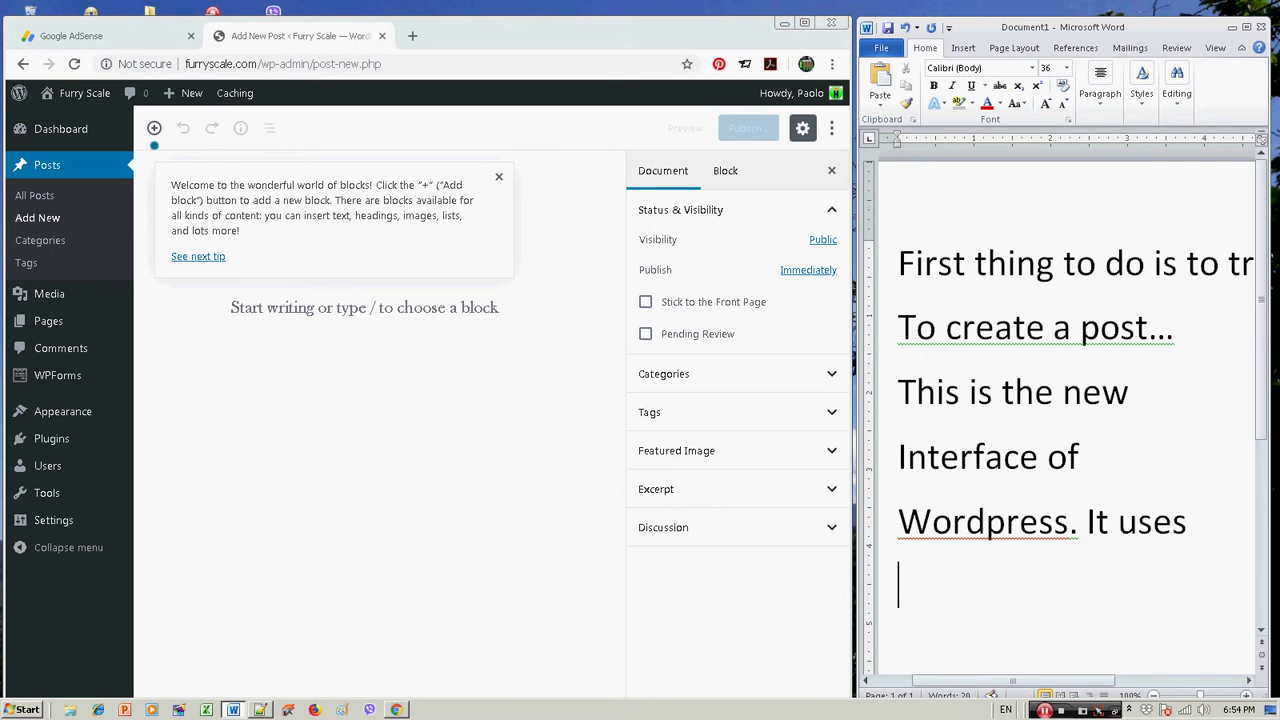
text(blo)
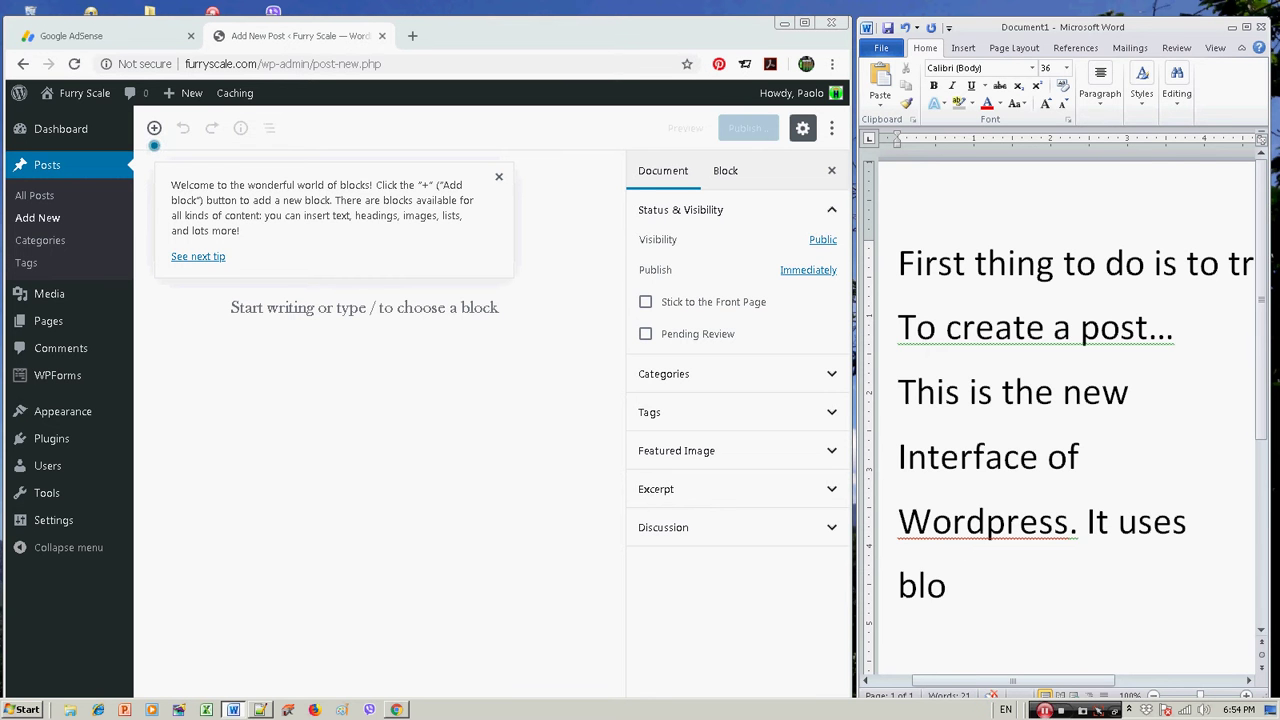
text(cks.)
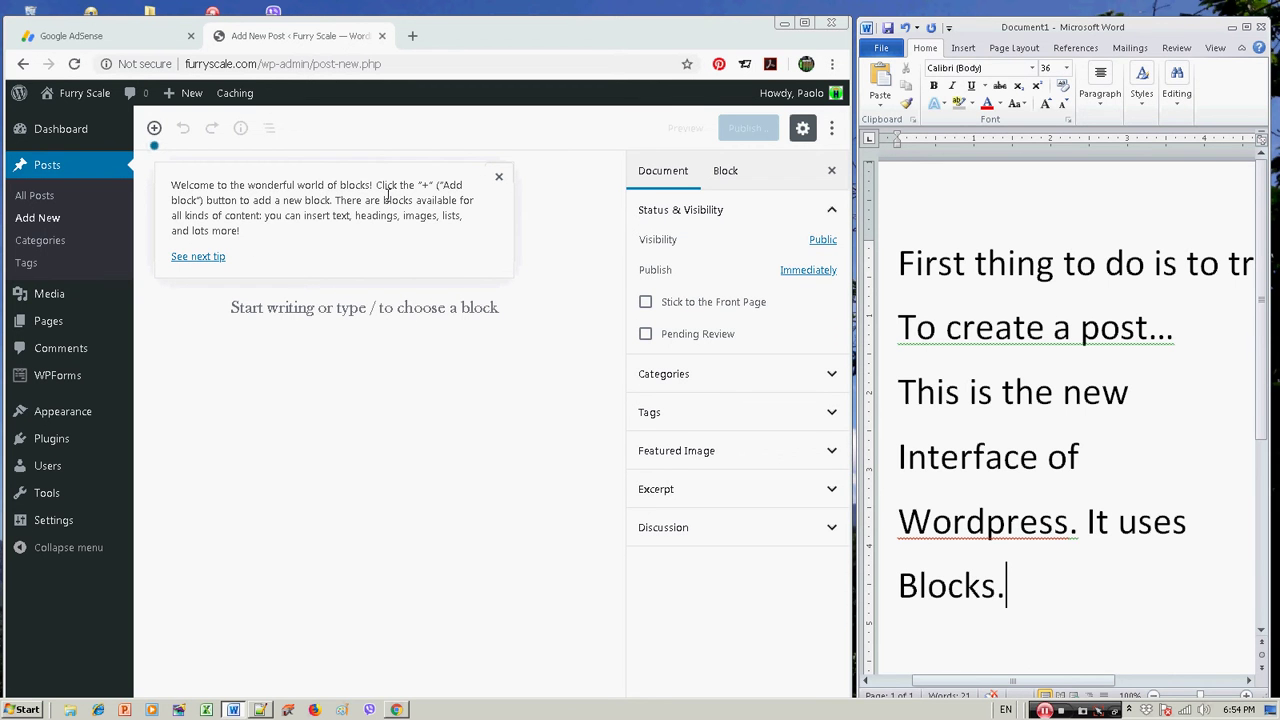
- Switch to Chrome and go through the block editor's welcome tips, highlighting "blocks" and "Publish", and dismiss the last one
drag(340, 190, 386, 190)
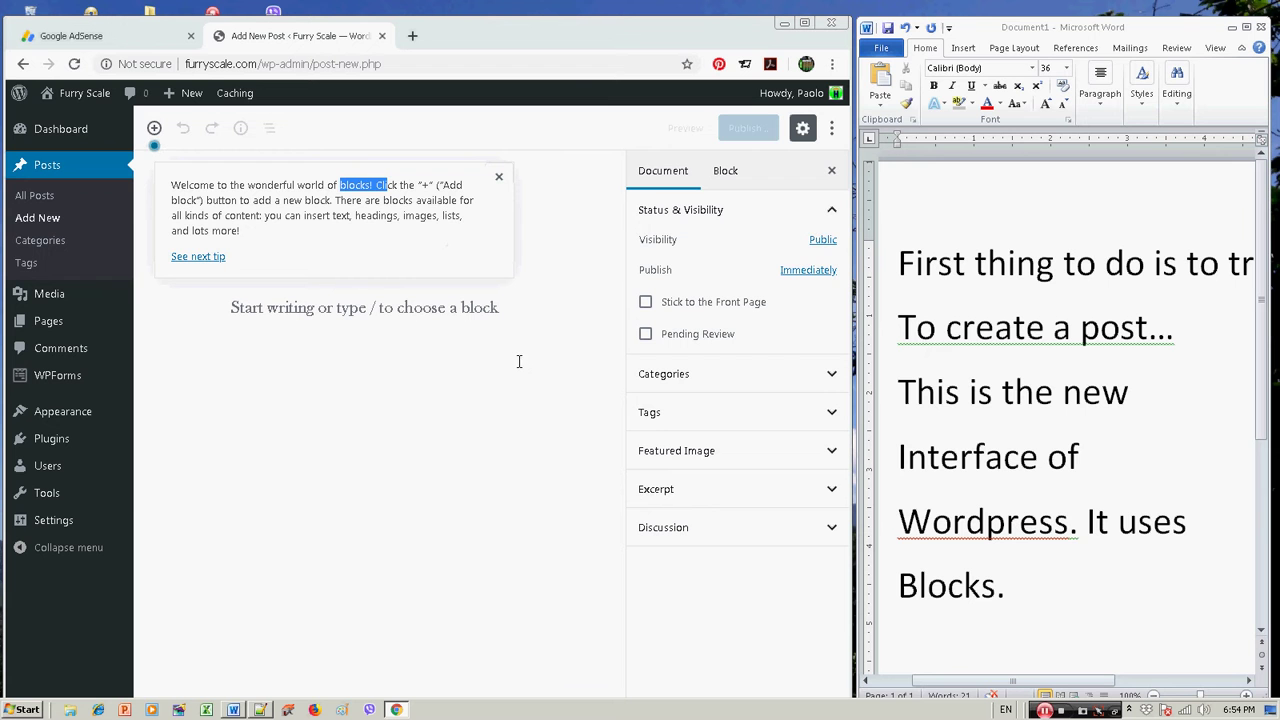
click(198, 256)
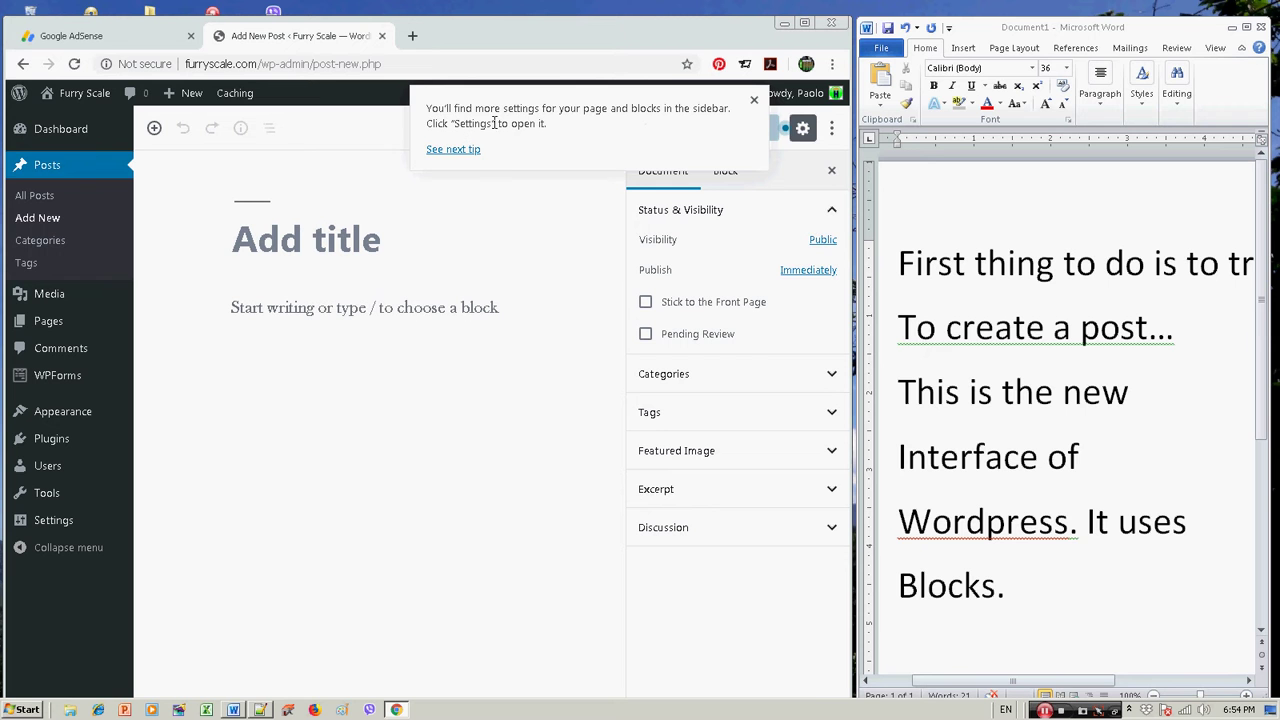
click(455, 150)
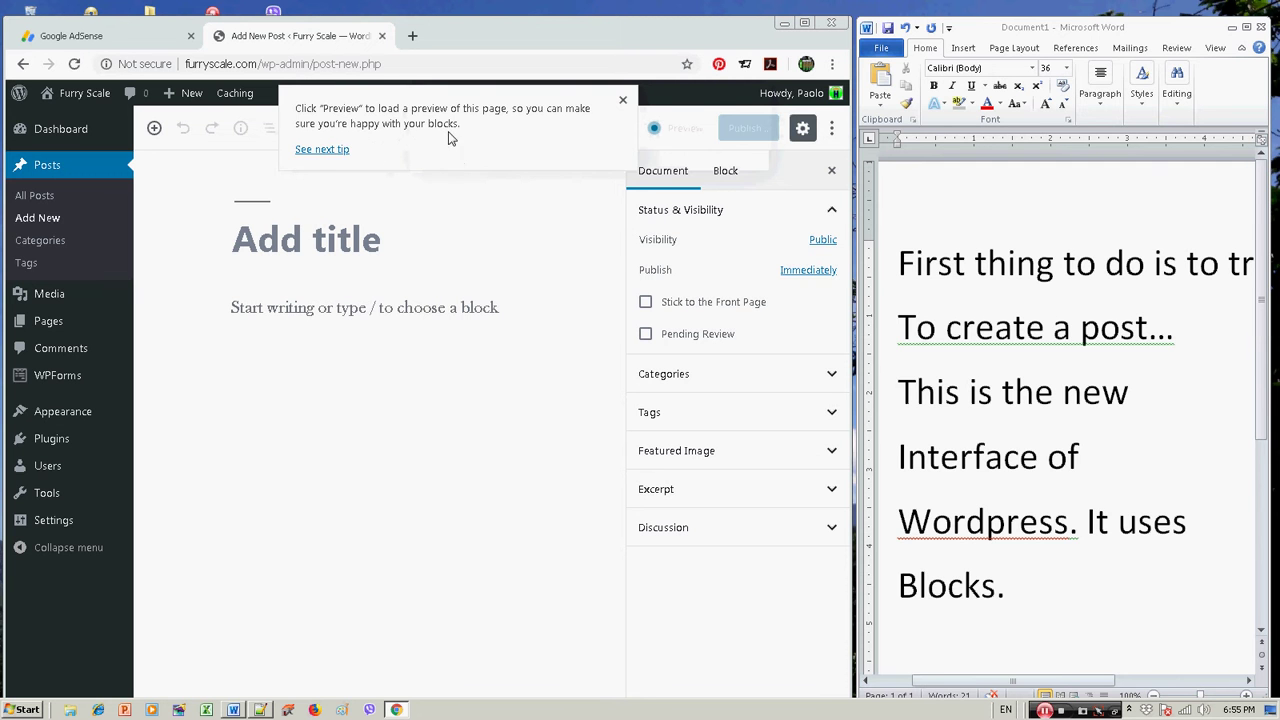
click(322, 150)
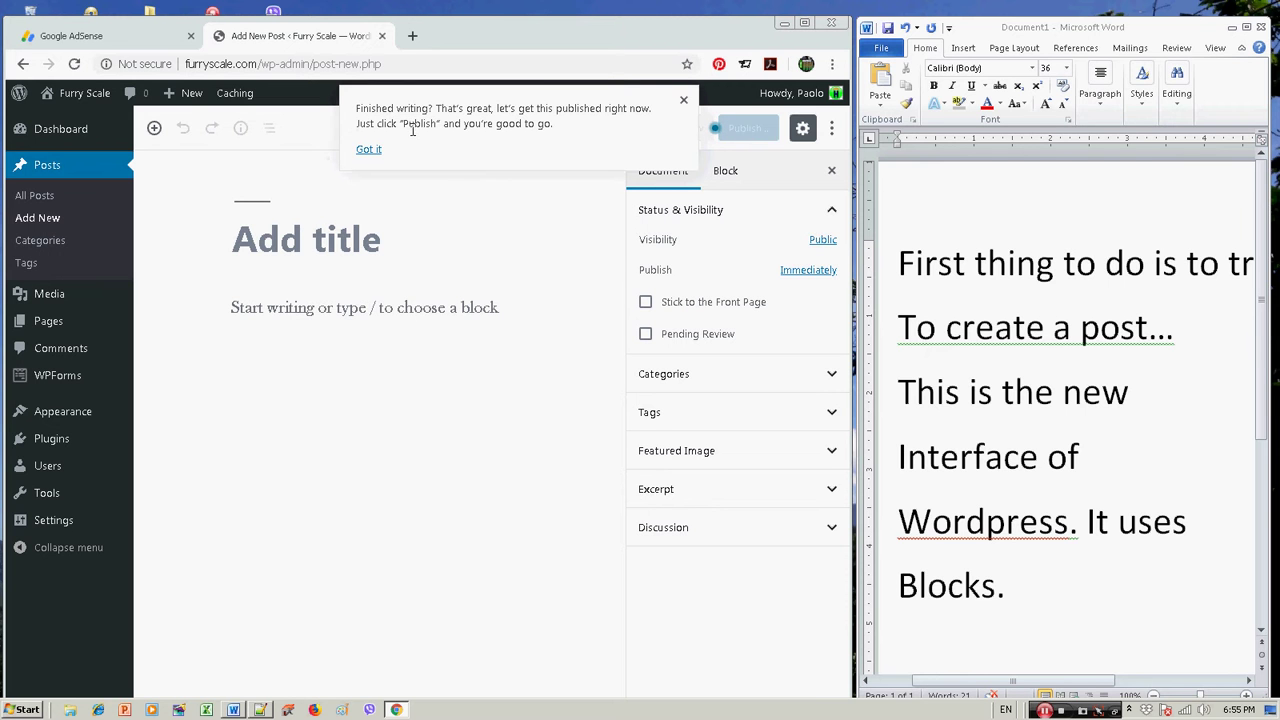
drag(403, 126, 437, 127)
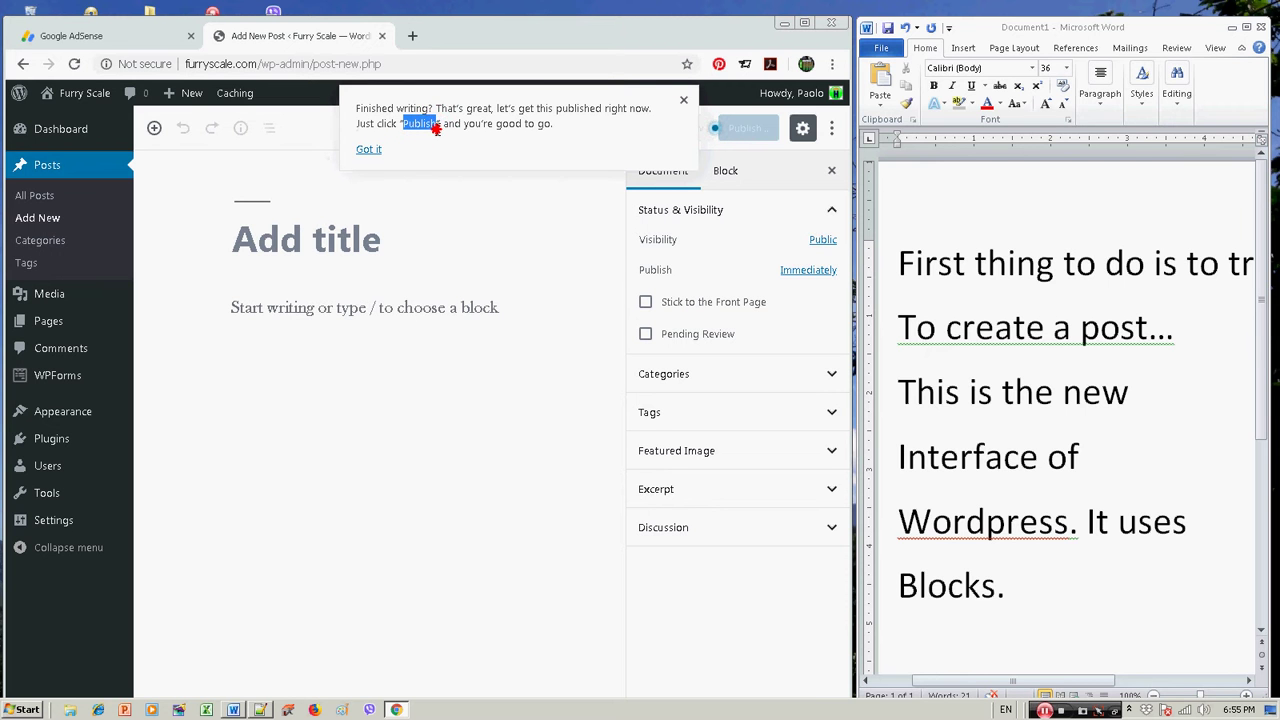
click(370, 152)
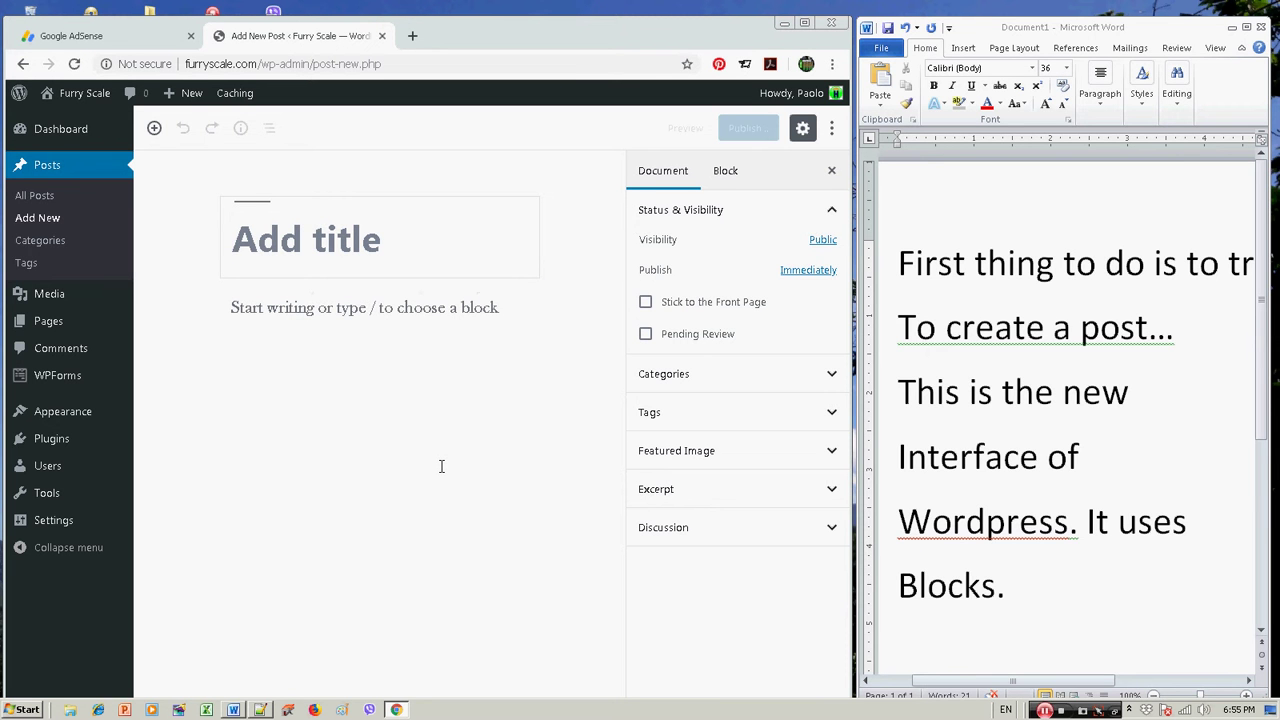
- Enter "Furry Scale Launched" as the title of the new post
text(Furry)
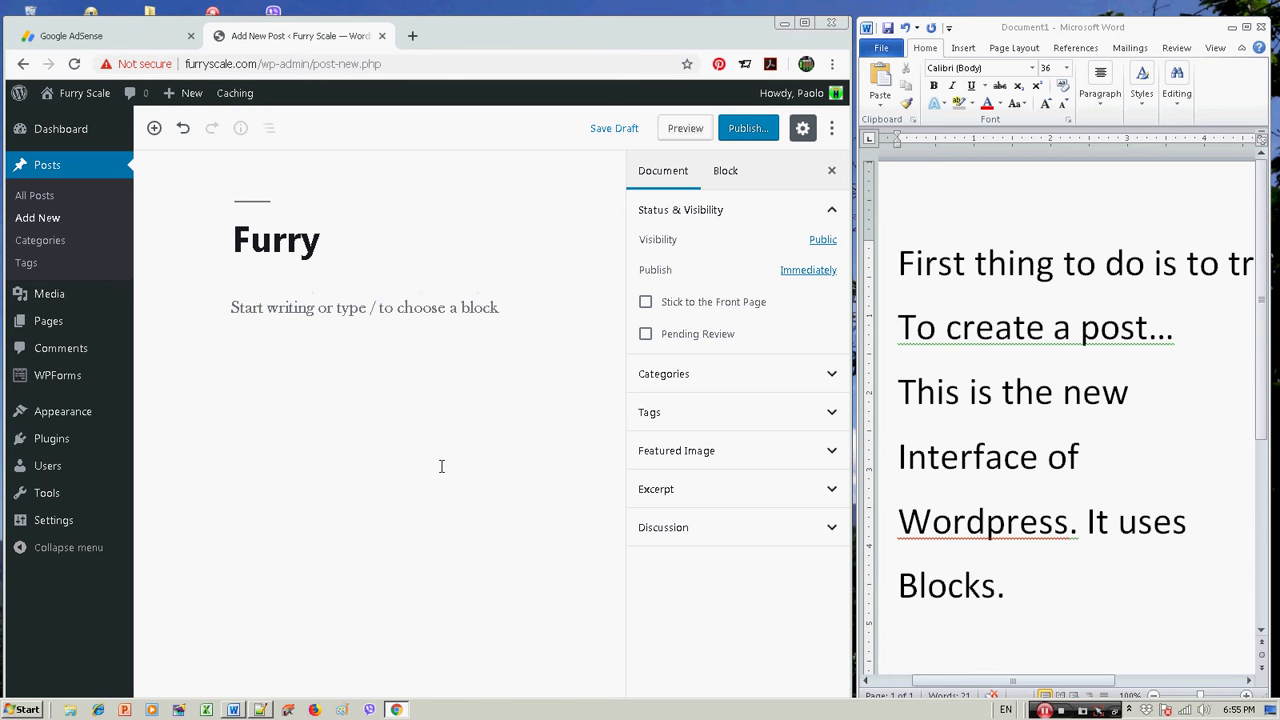
text( Sace)
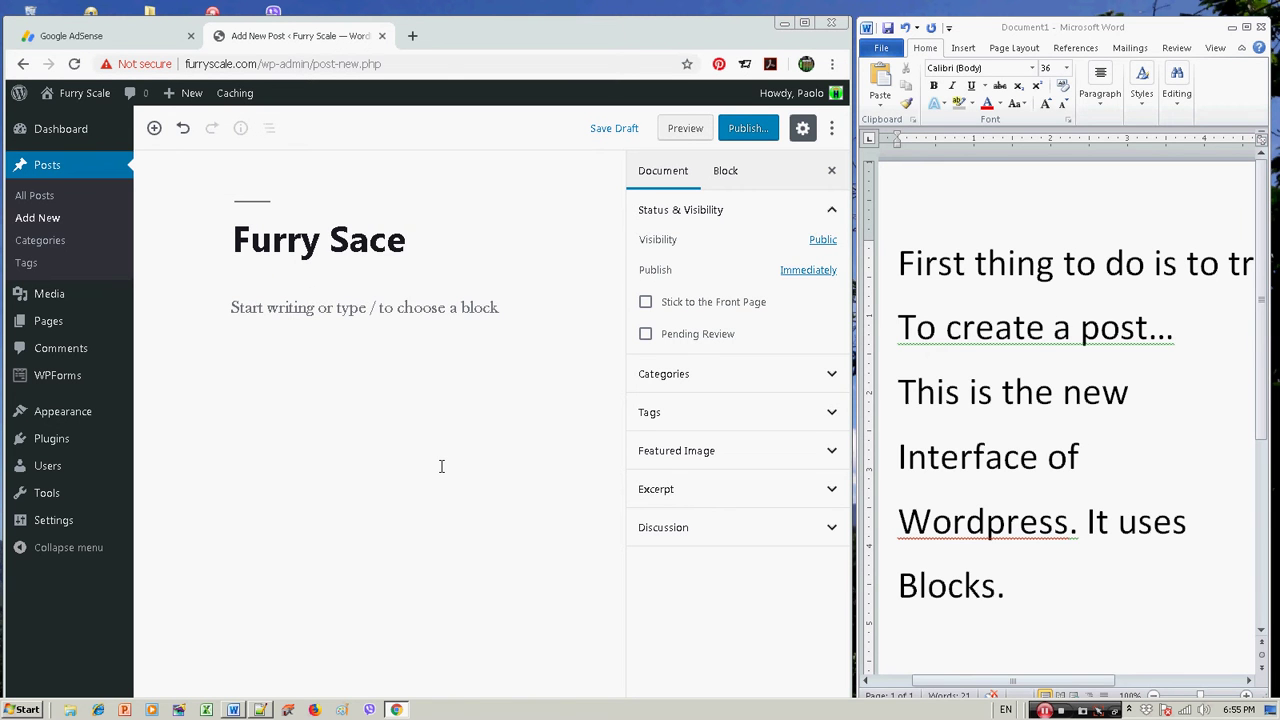
key(BackSpace)
key(BackSpace)
key(BackSpace)
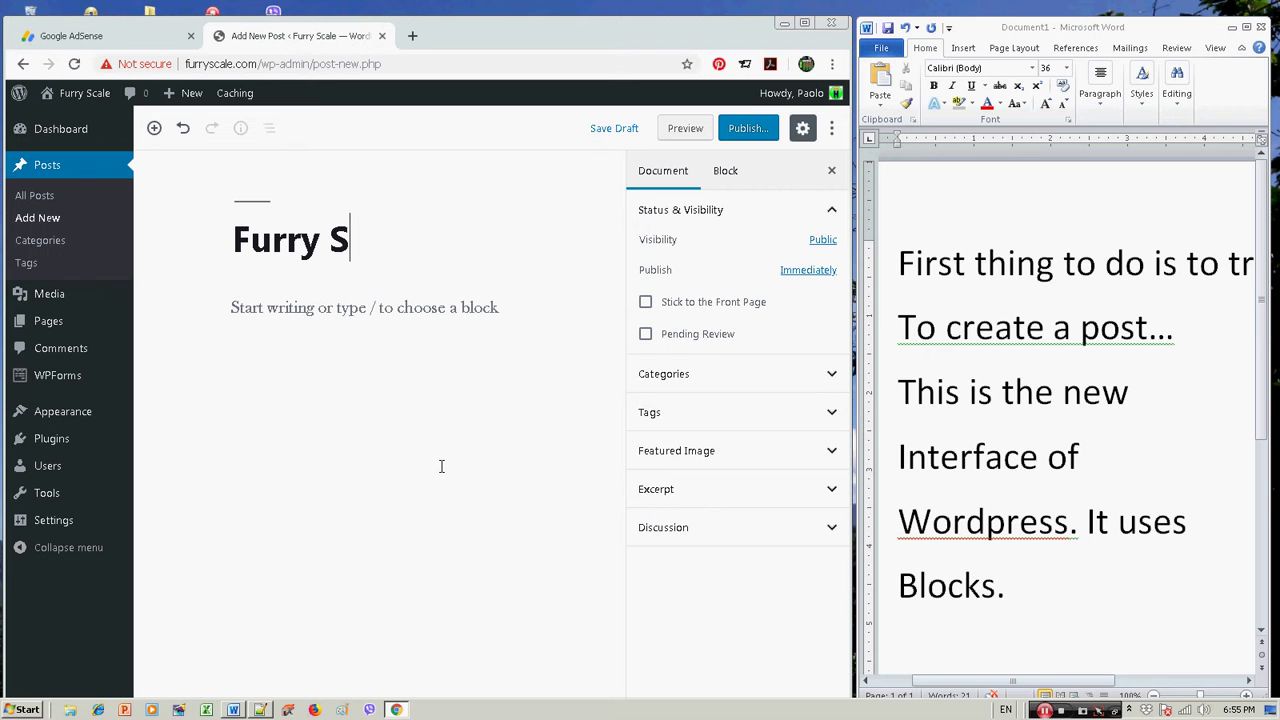
text(cale)
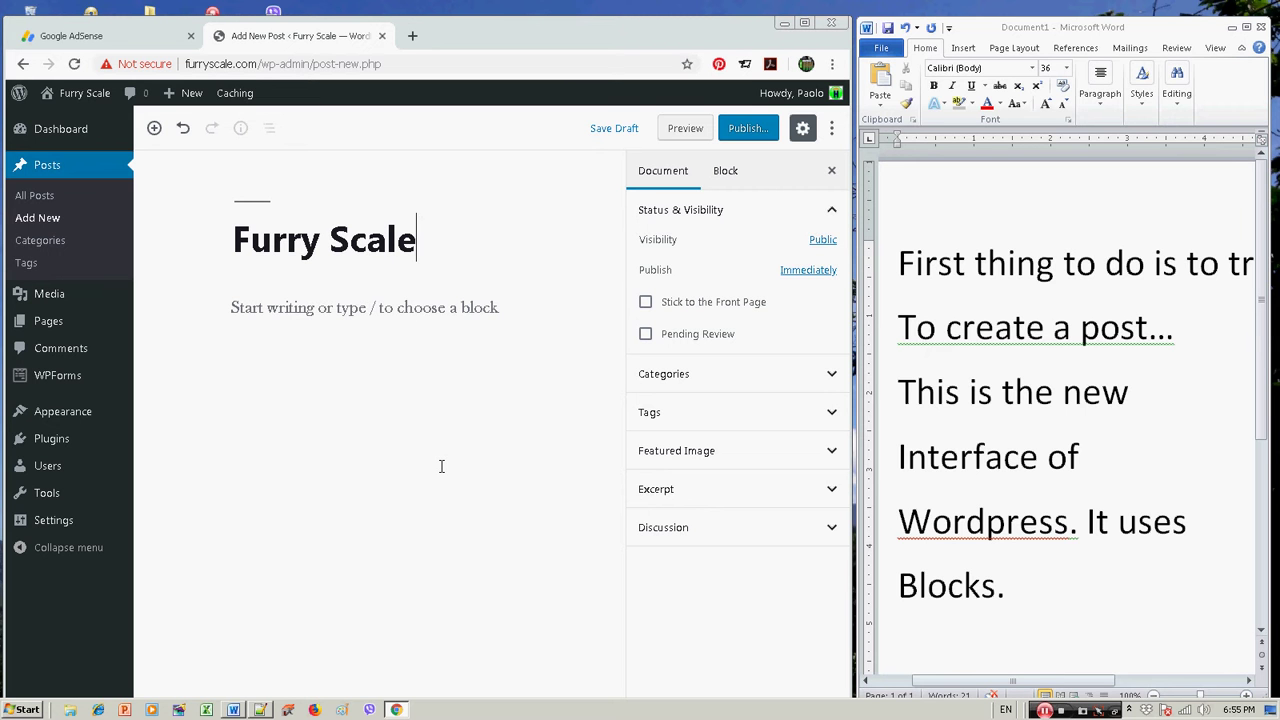
text( Launched)
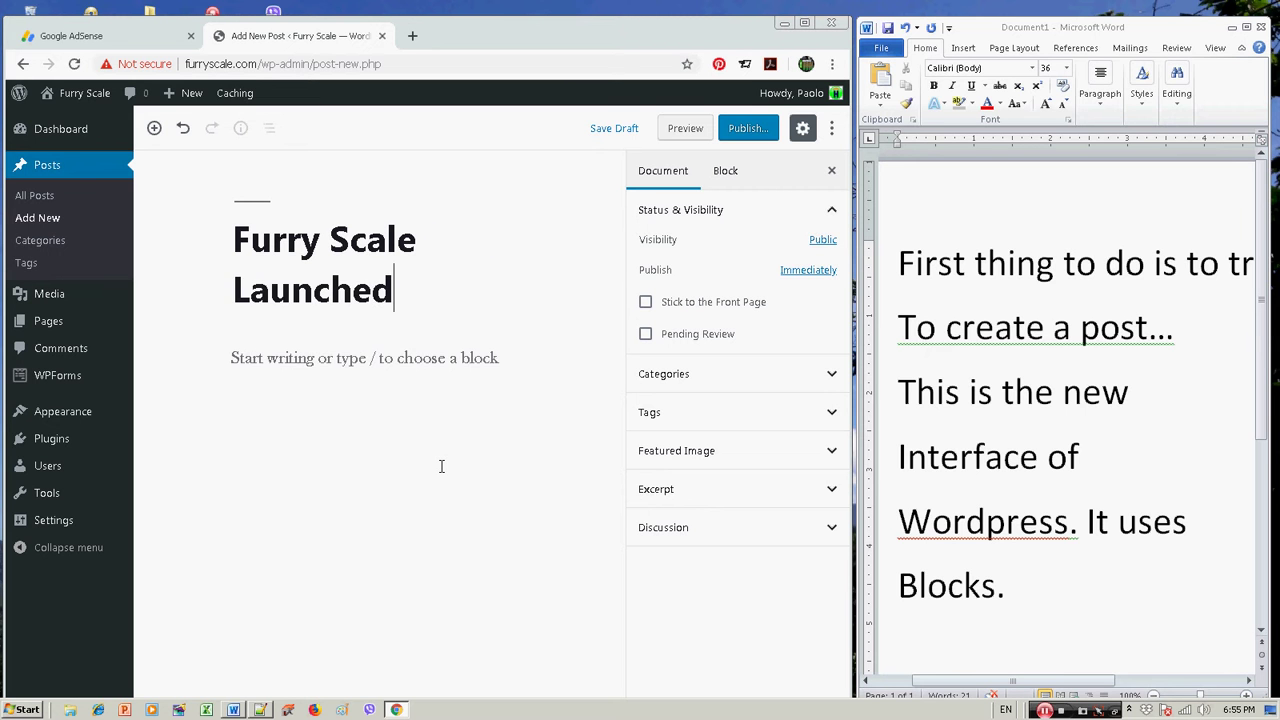
click(417, 297)
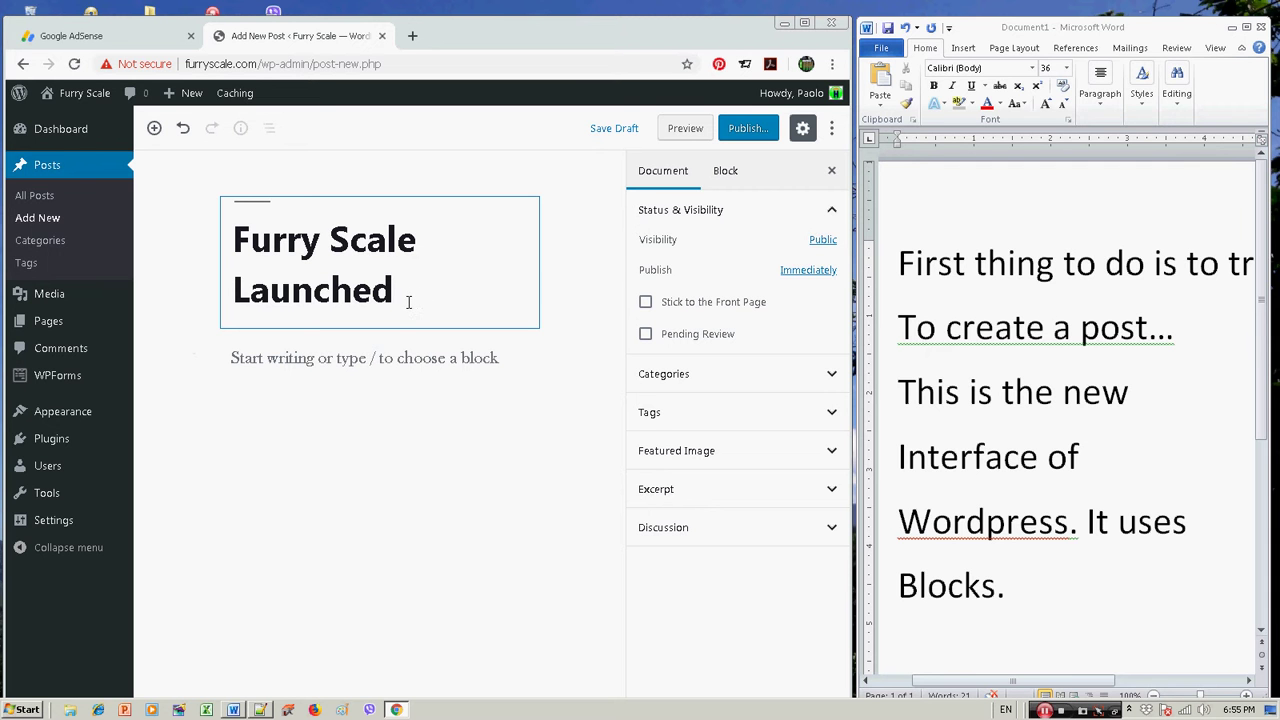
- Write the post's body paragraph as "Hi there! This is the official website of Furry Scale."
click(315, 366)
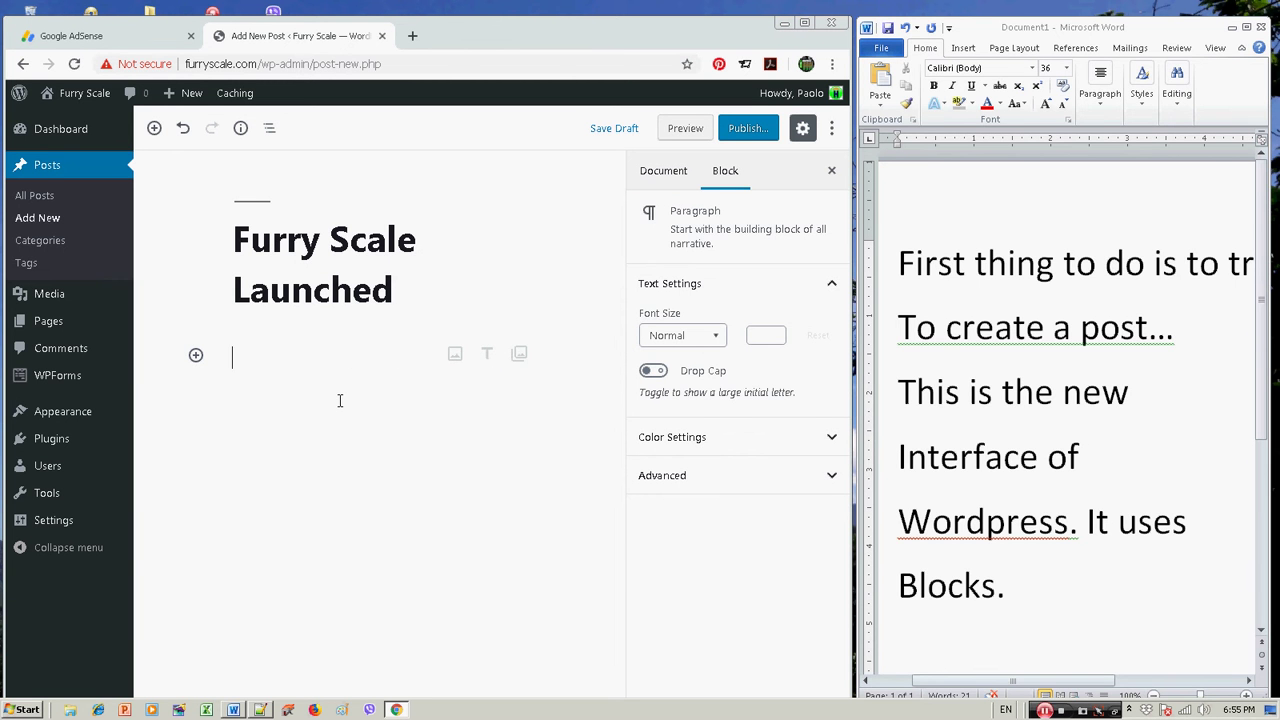
text(Hi there! This i)
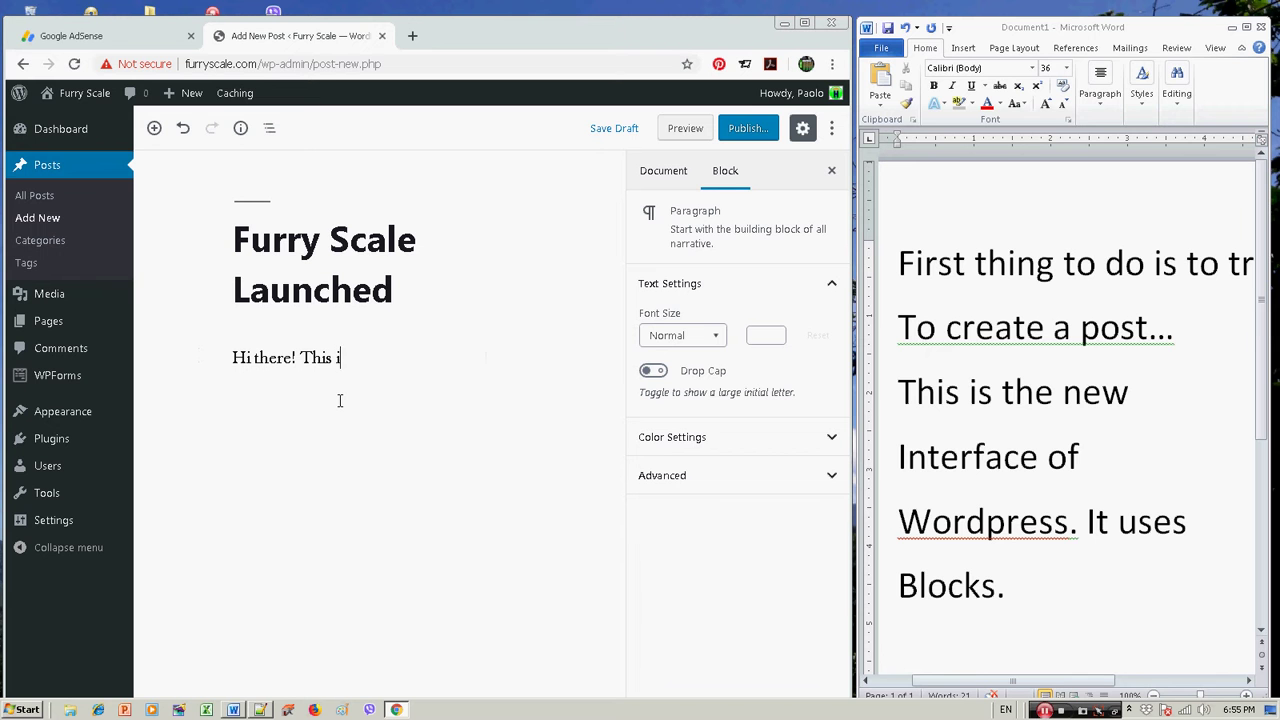
text(s the official website of)
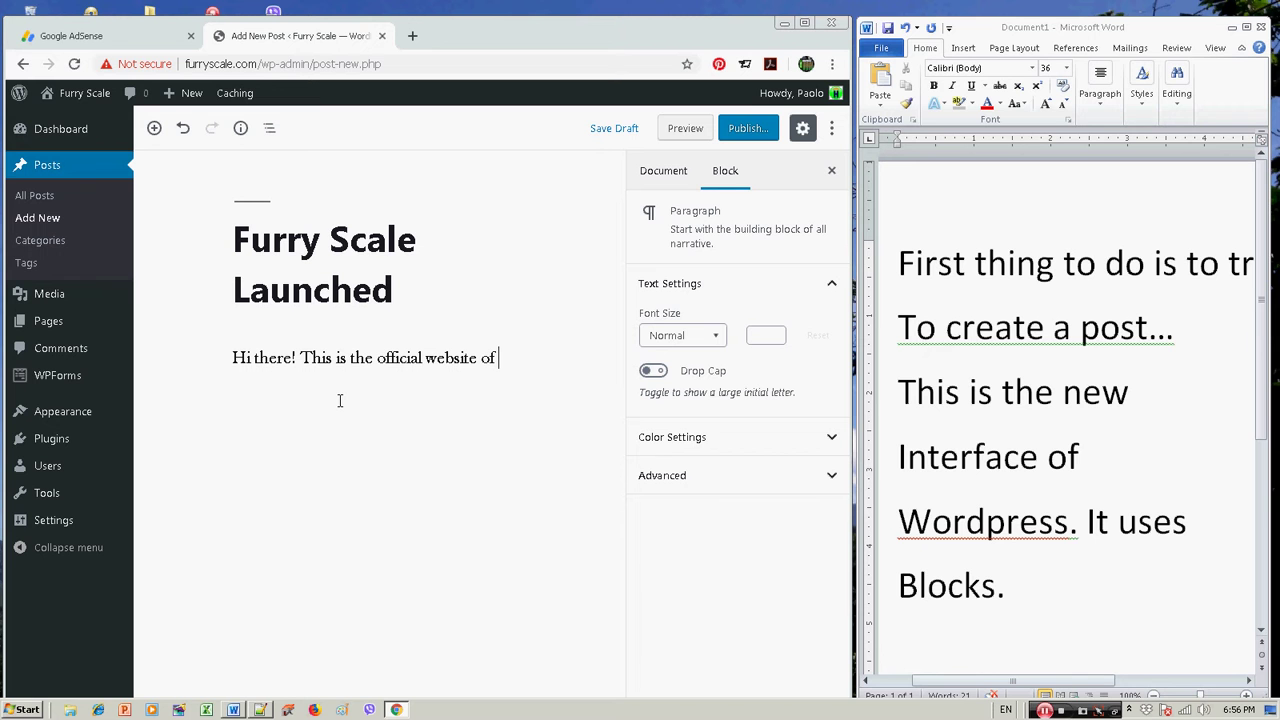
text( Furry Scale.)
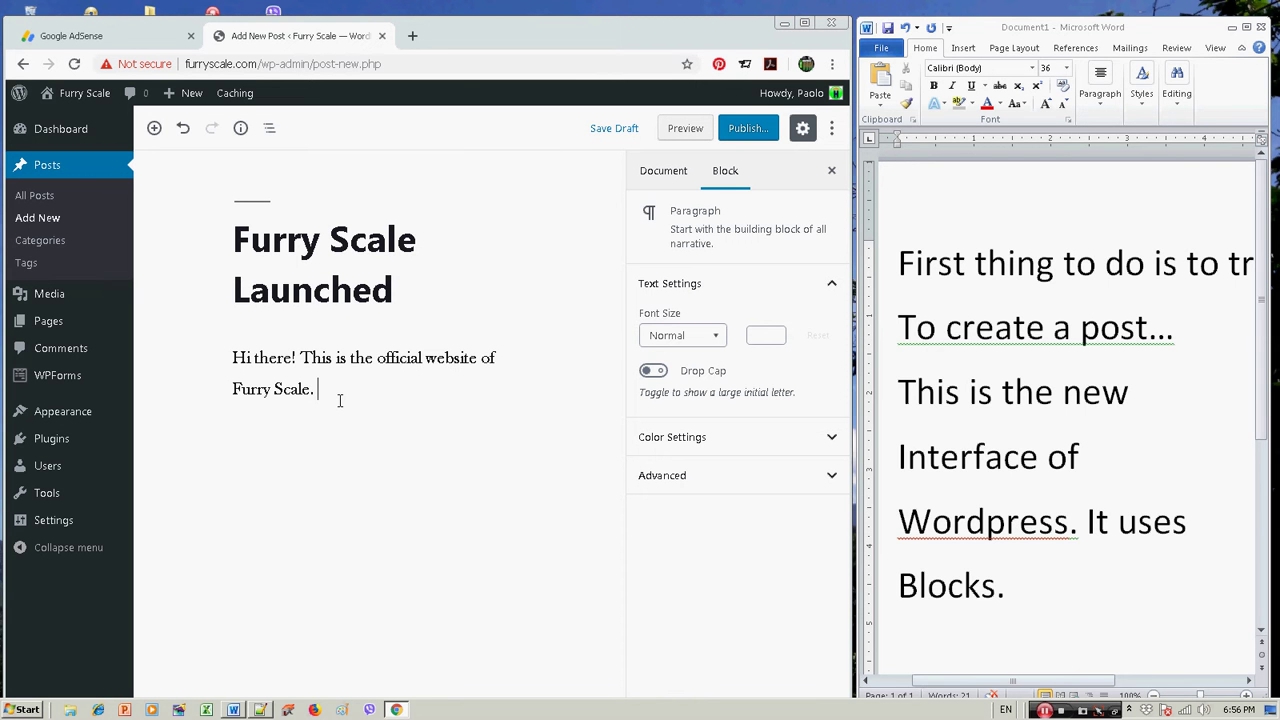
- Switch to Word and replace the whole note with the lines "You can continue writing on" and "Your post. When you"
click(1040, 591)
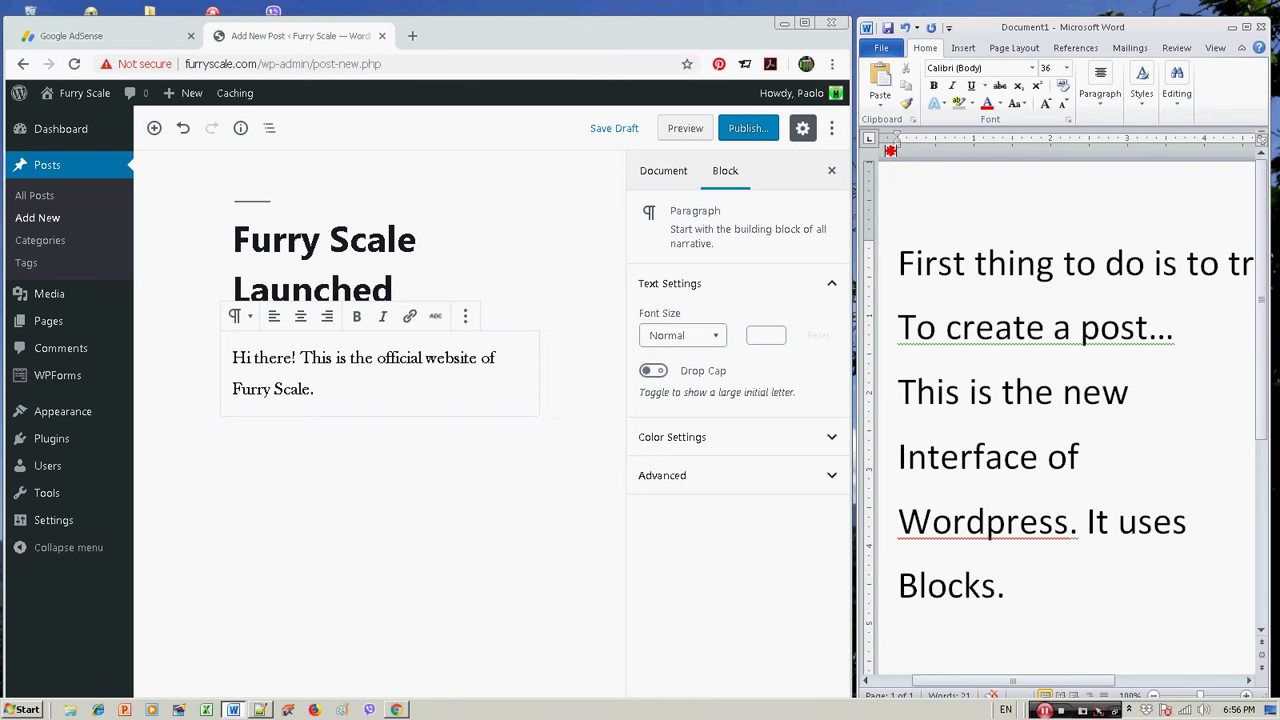
drag(1014, 598, 894, 260)
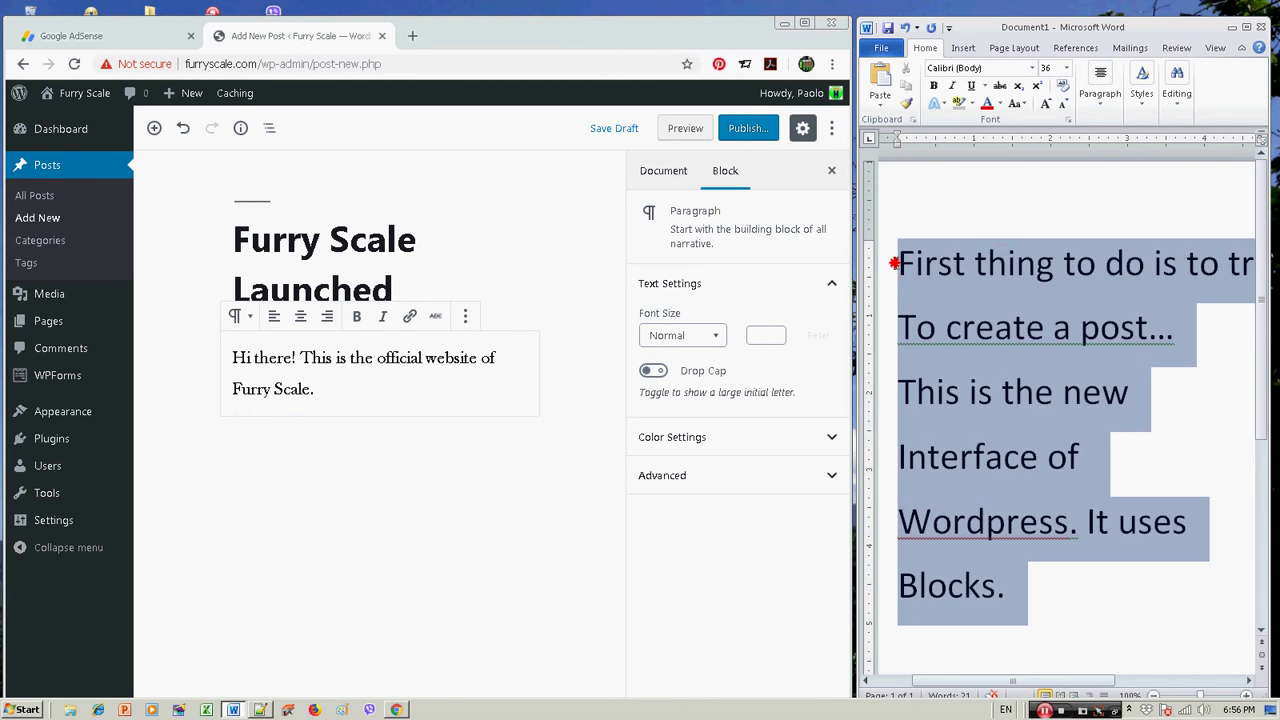
text(You)
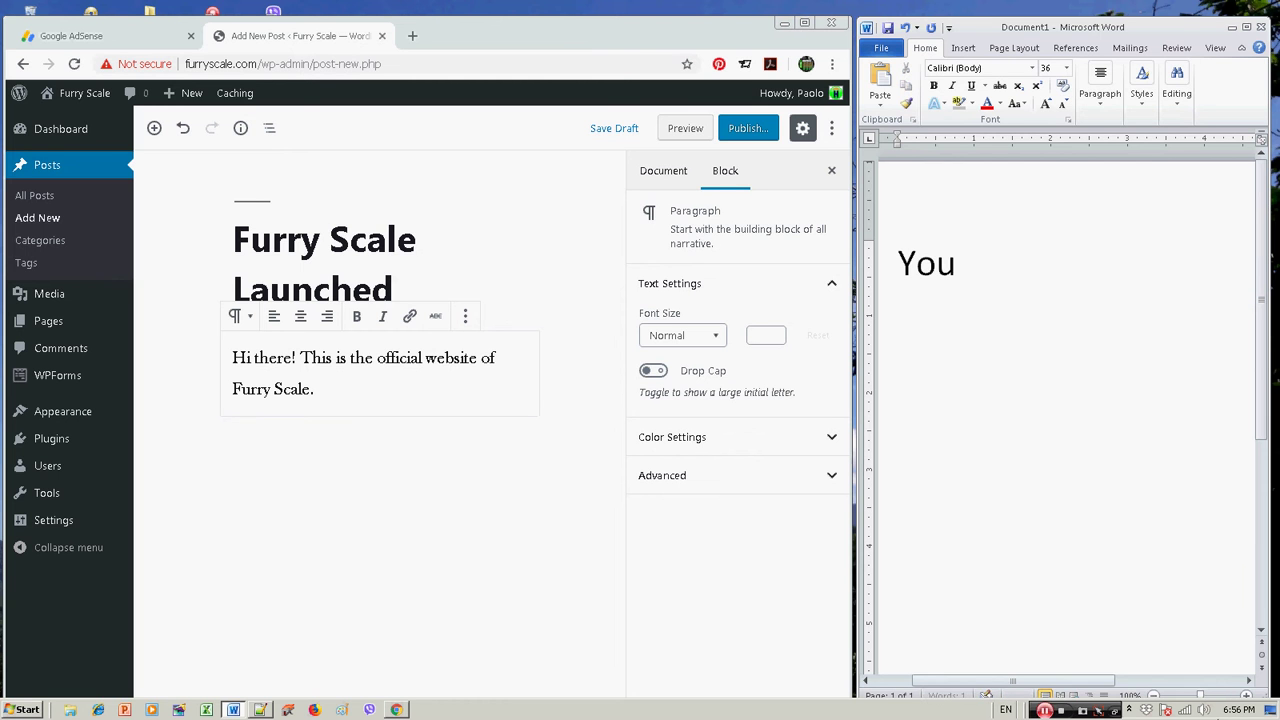
text( can contin)
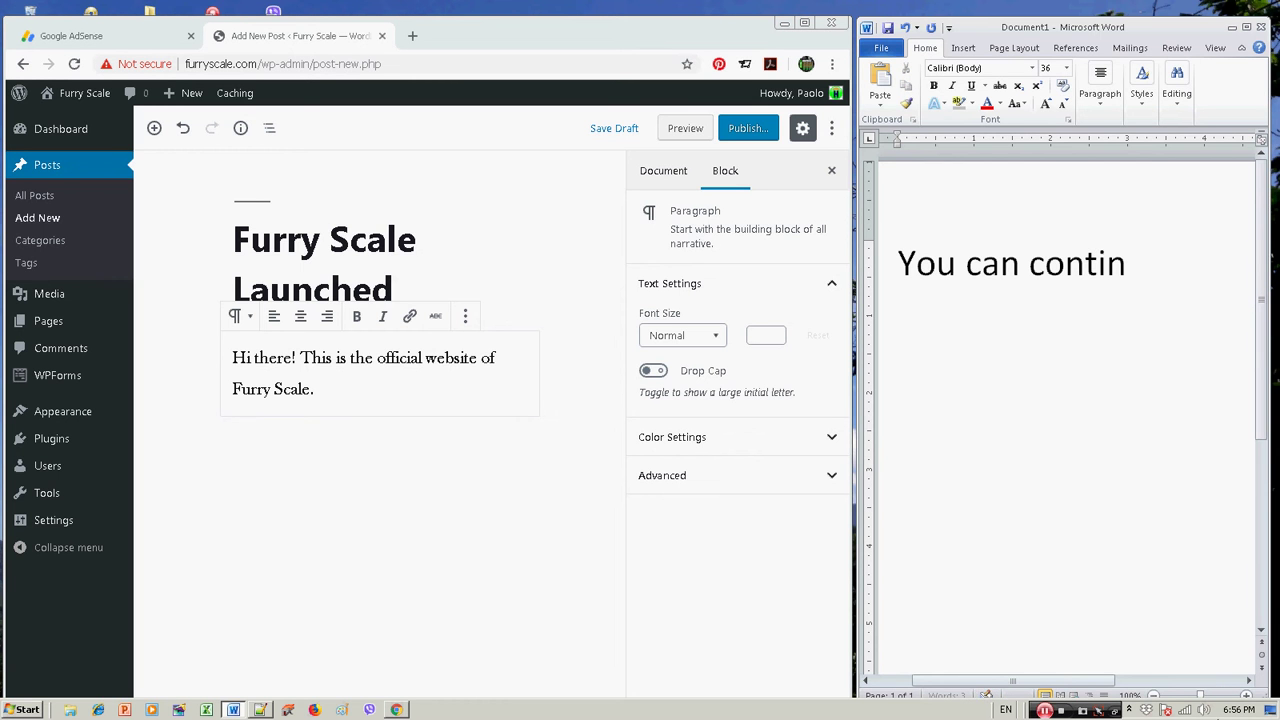
text(ue writing on)
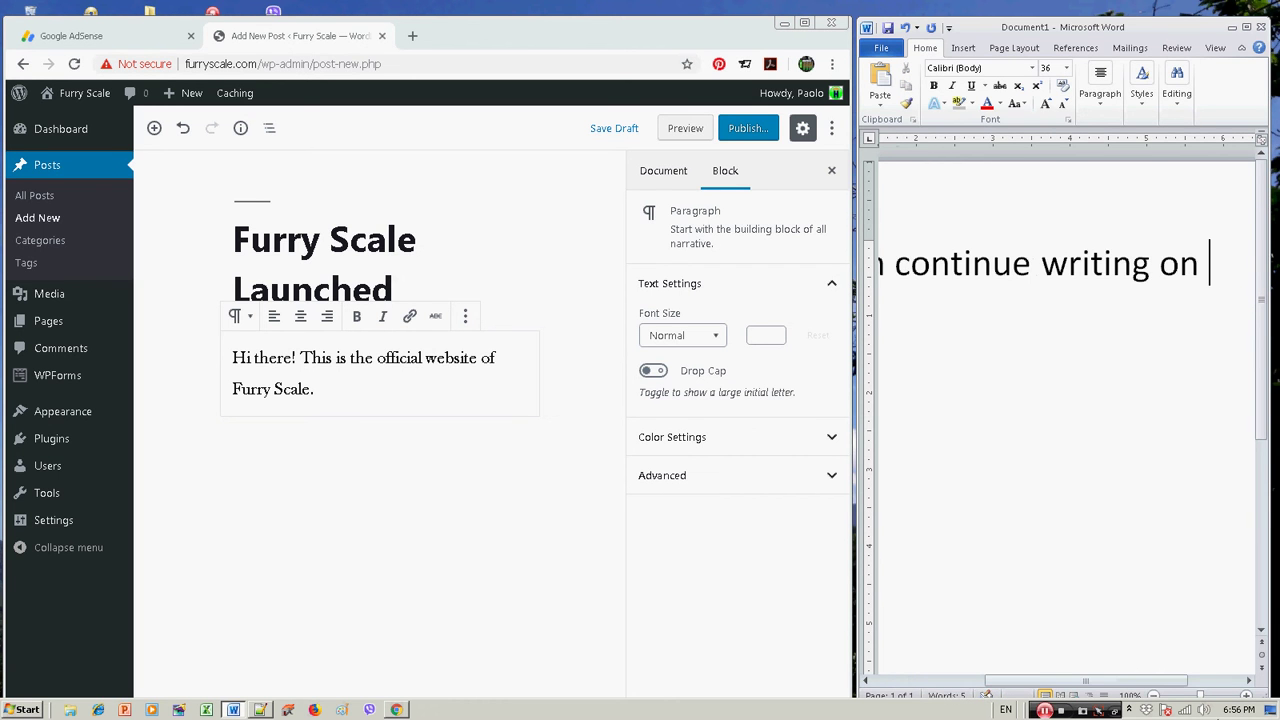
key(Home)
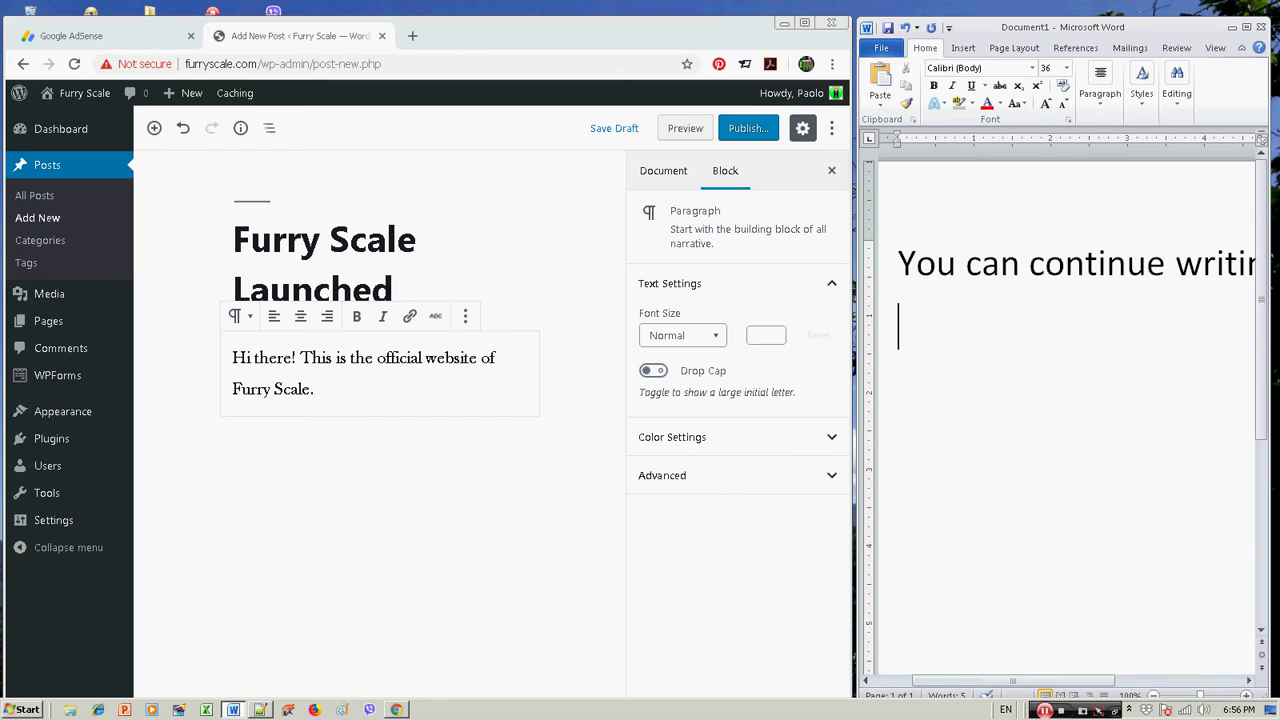
text(your pos)
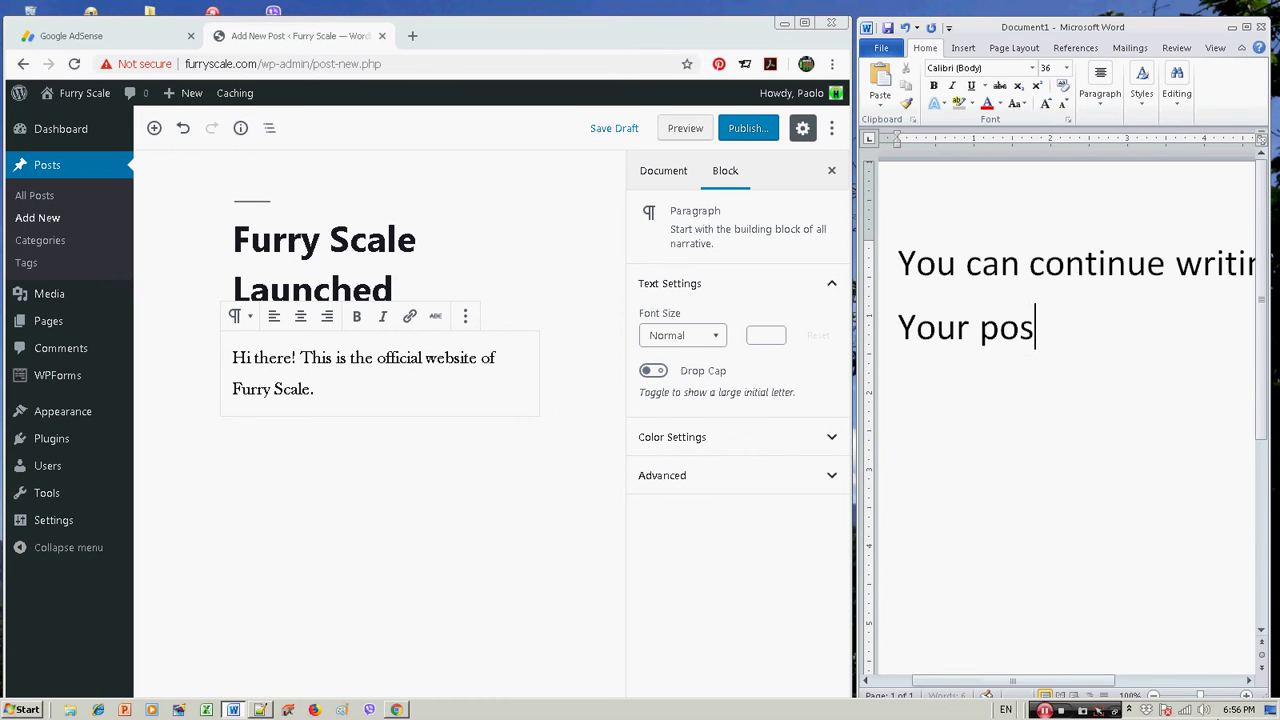
text(t. When you)
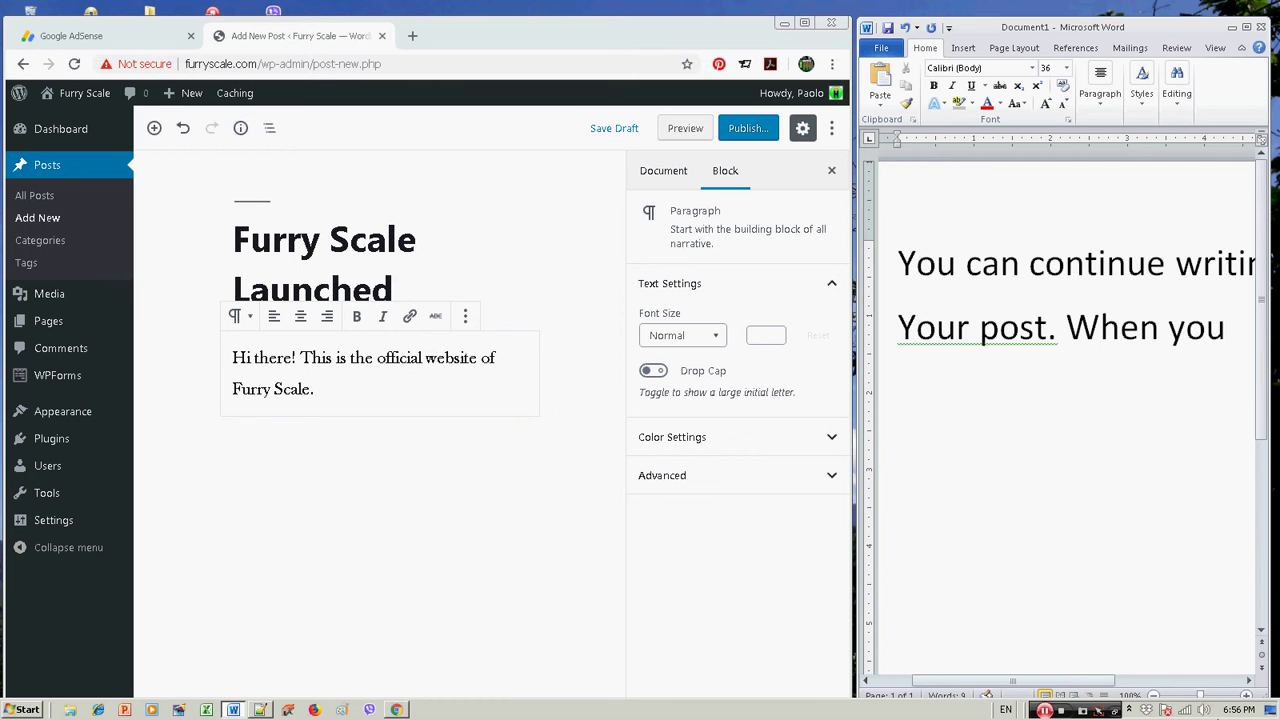
- Continue the note with "Are done, just click" and "The publish button" on two more lines
key(Return)
text(Are don)
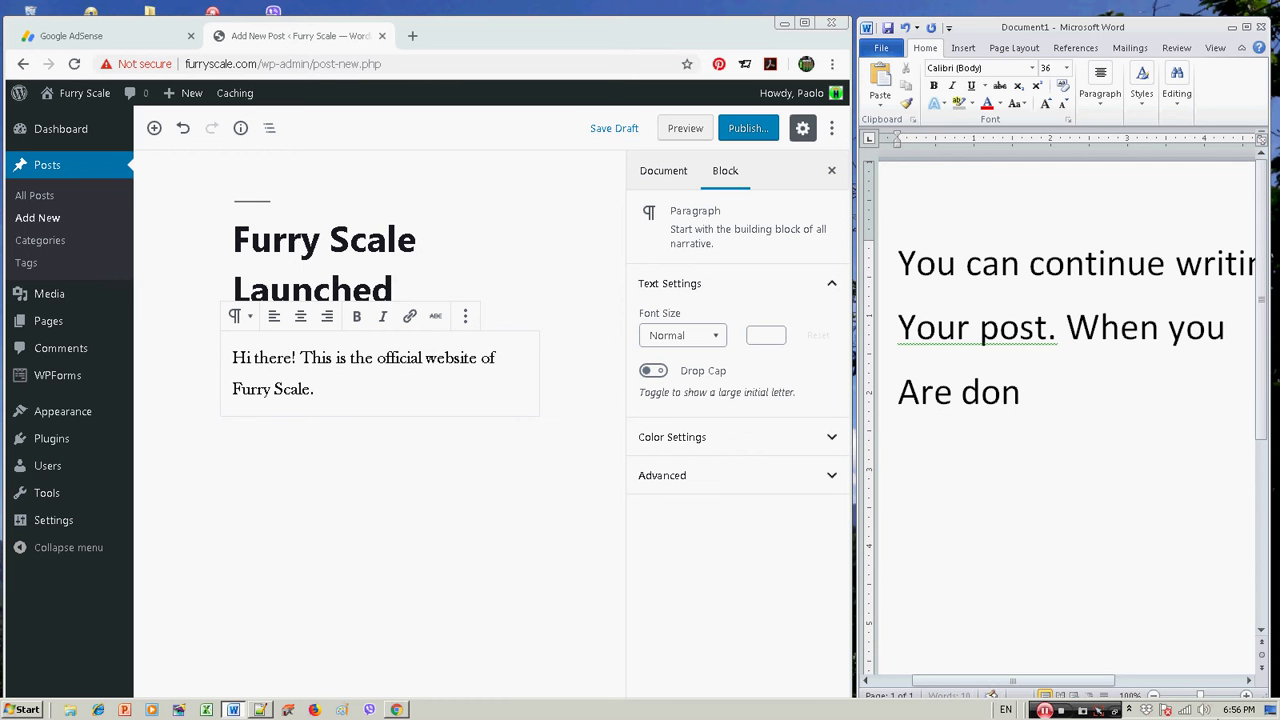
text(e, just click)
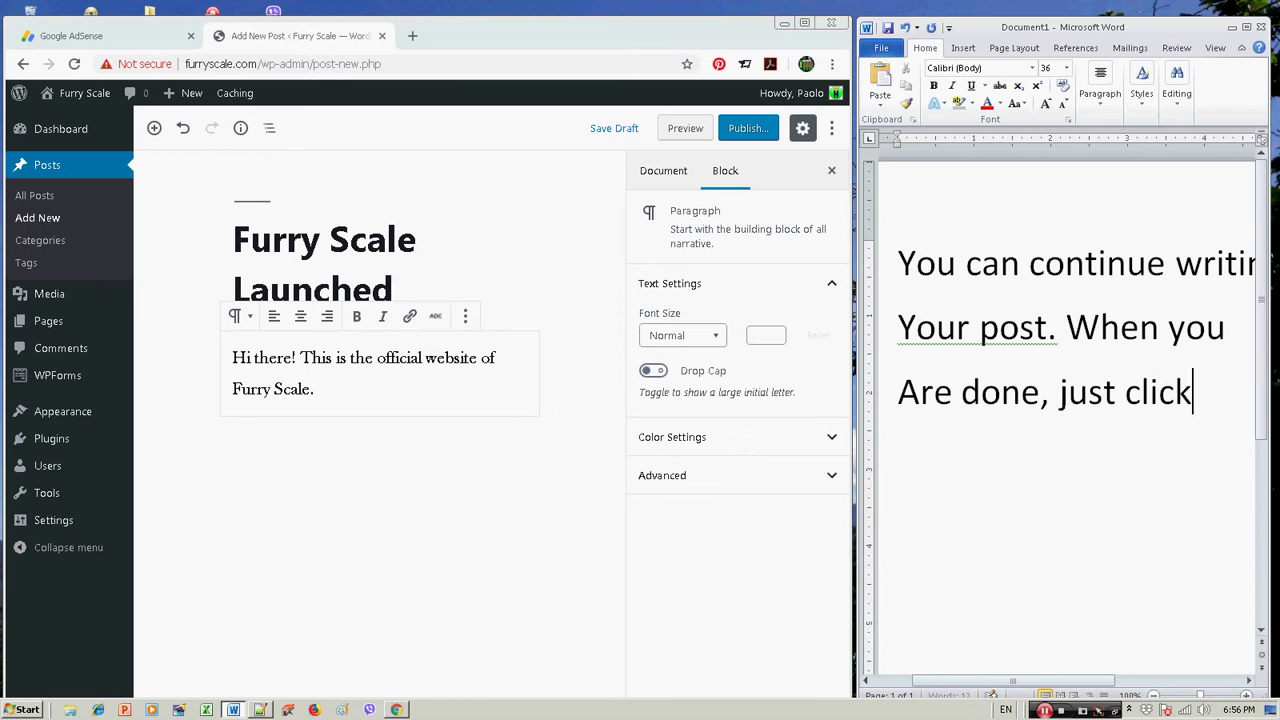
key(Return)
text(The publish)
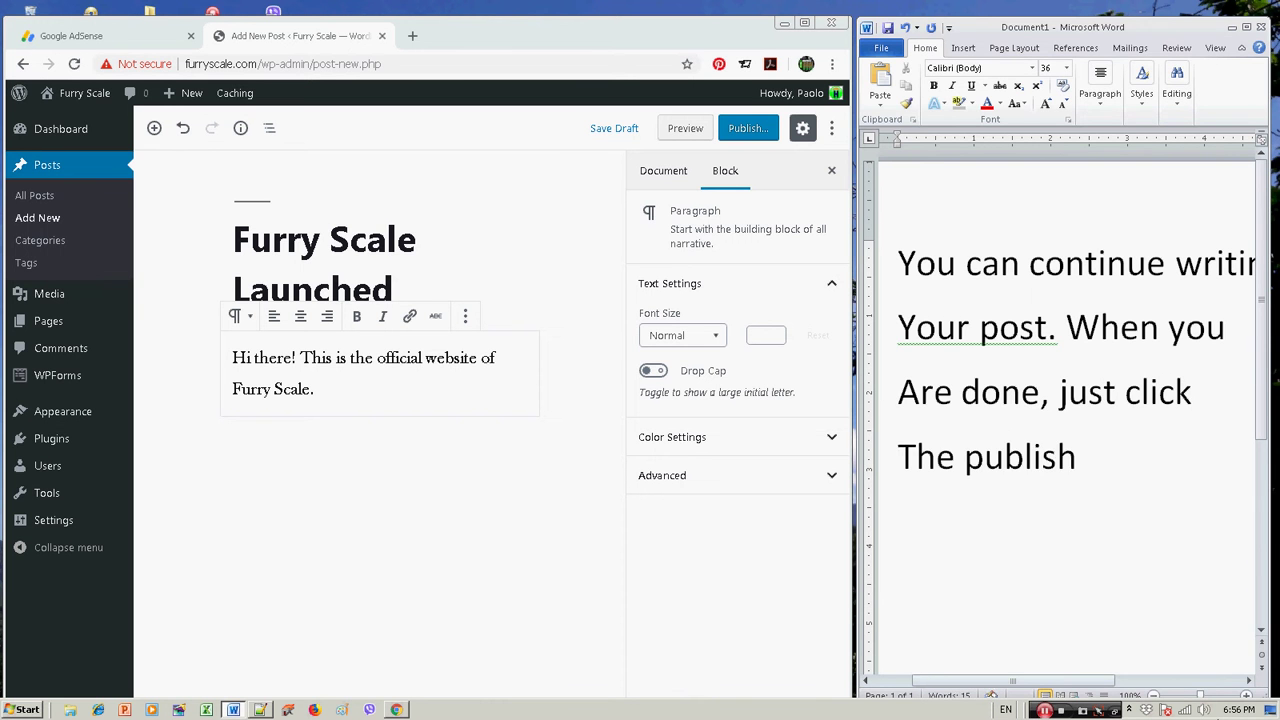
text( button)
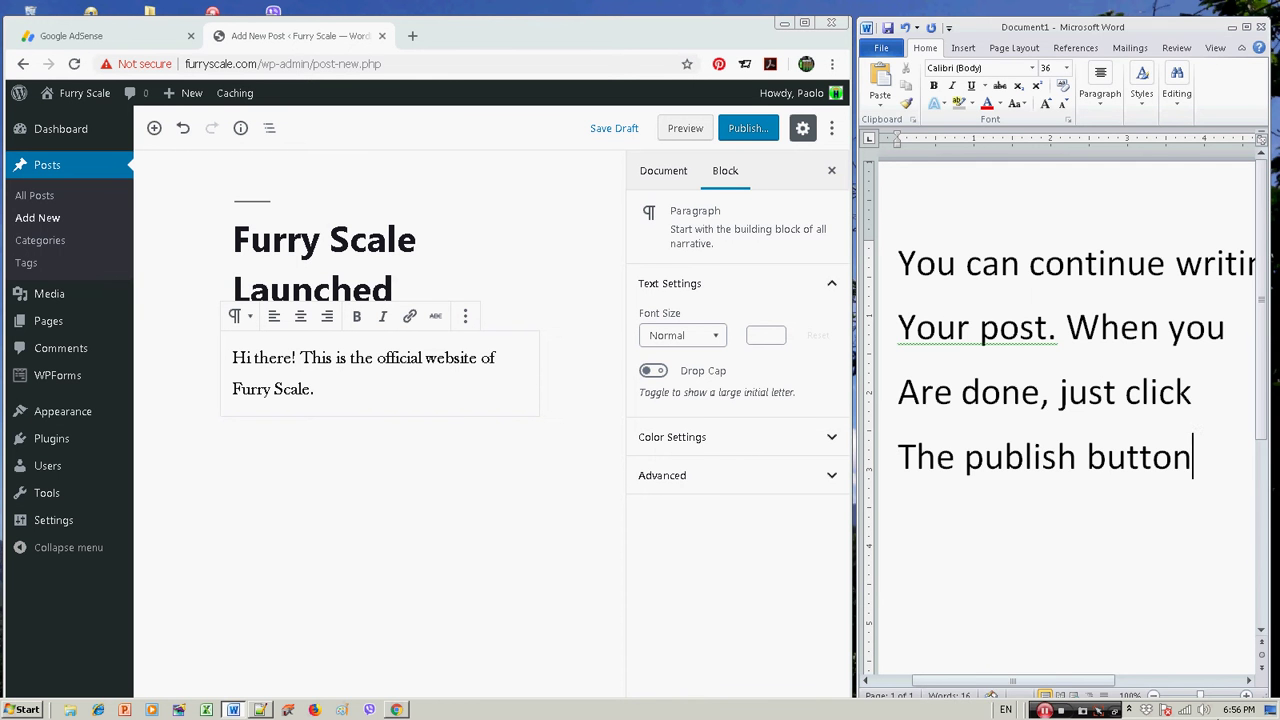
- Switch to Chrome and publish the "Furry Scale Launched" post immediately with public visibility
click(333, 390)
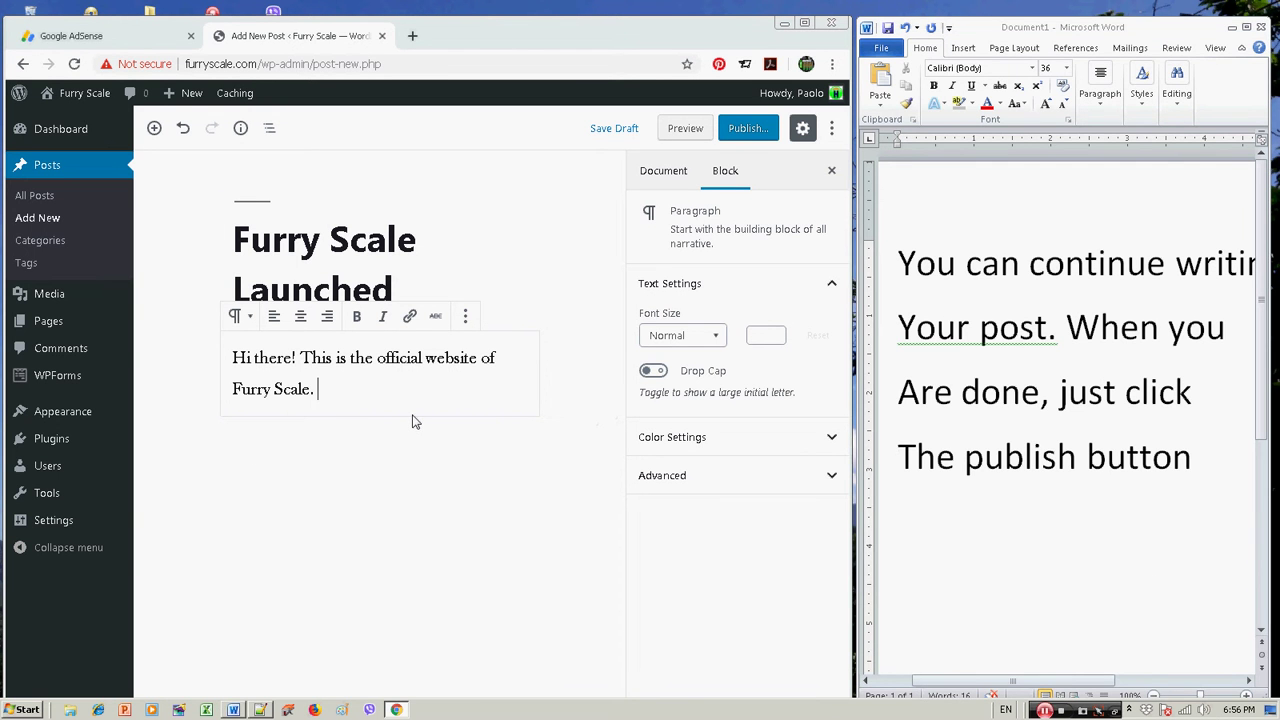
click(750, 133)
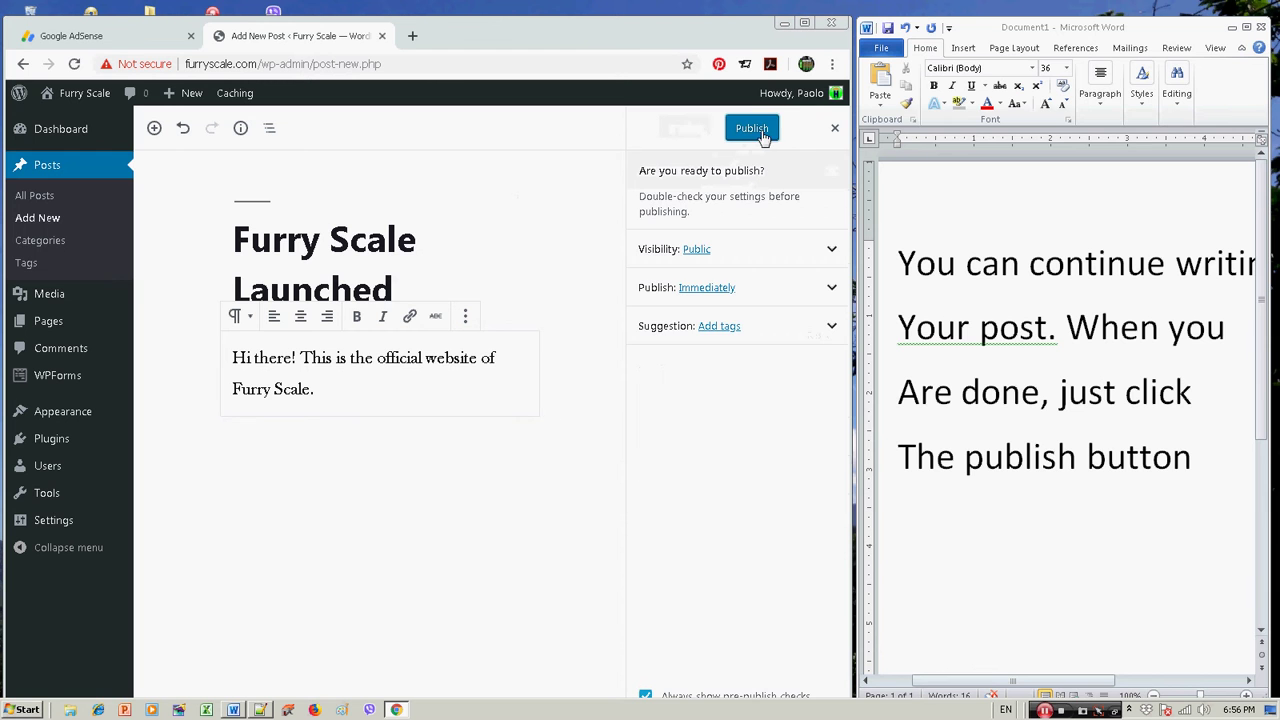
click(760, 130)
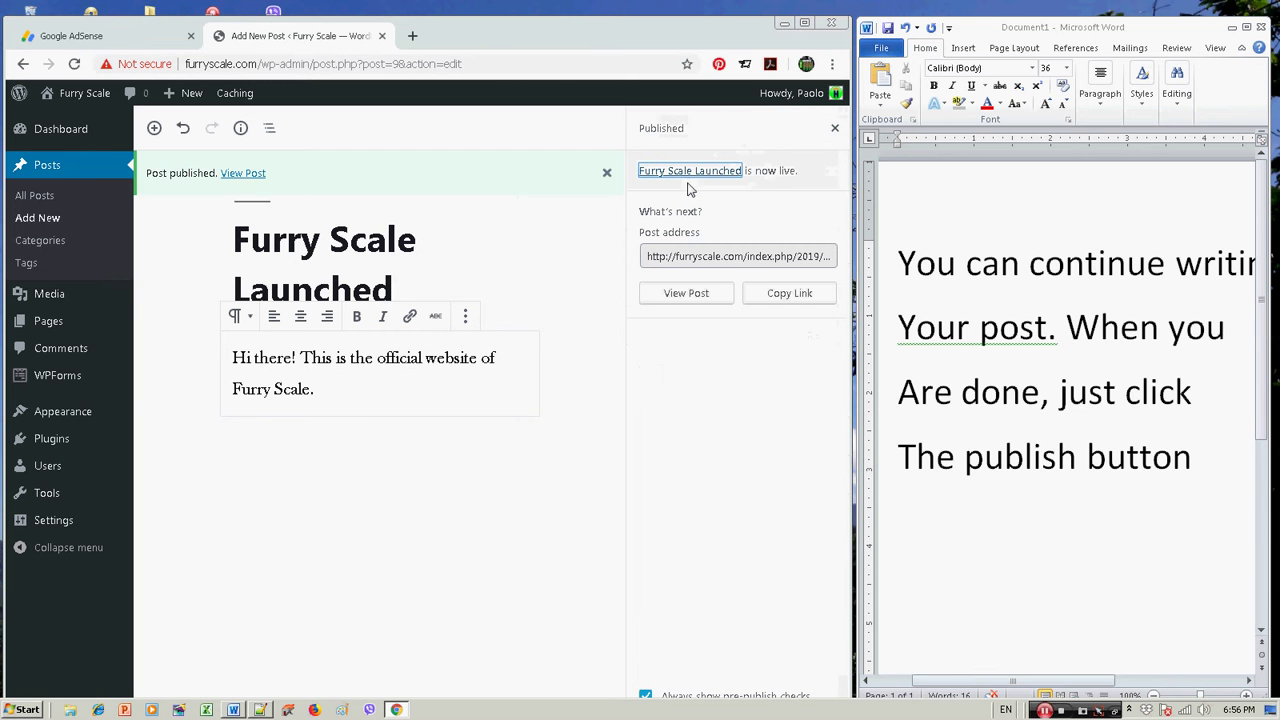
- Open the published post on the live site, highlight its title and body sentence, and look through the page down to the comment form
click(242, 176)
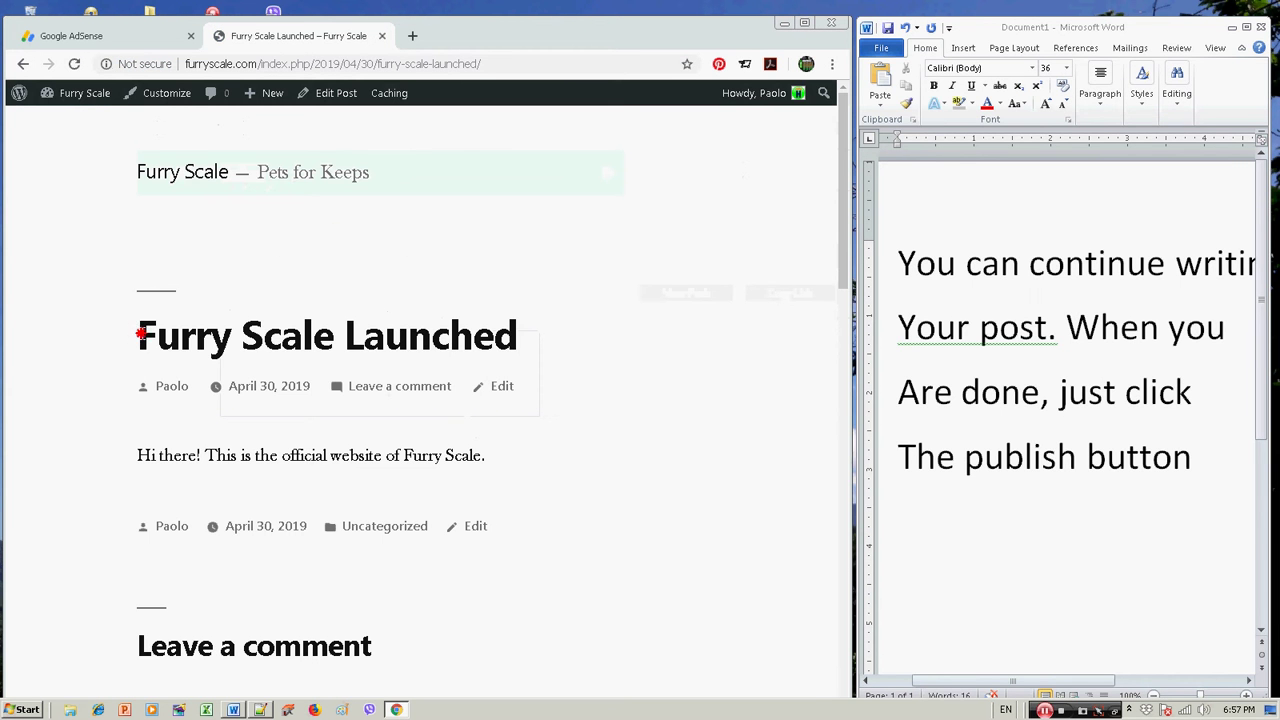
drag(140, 336, 574, 340)
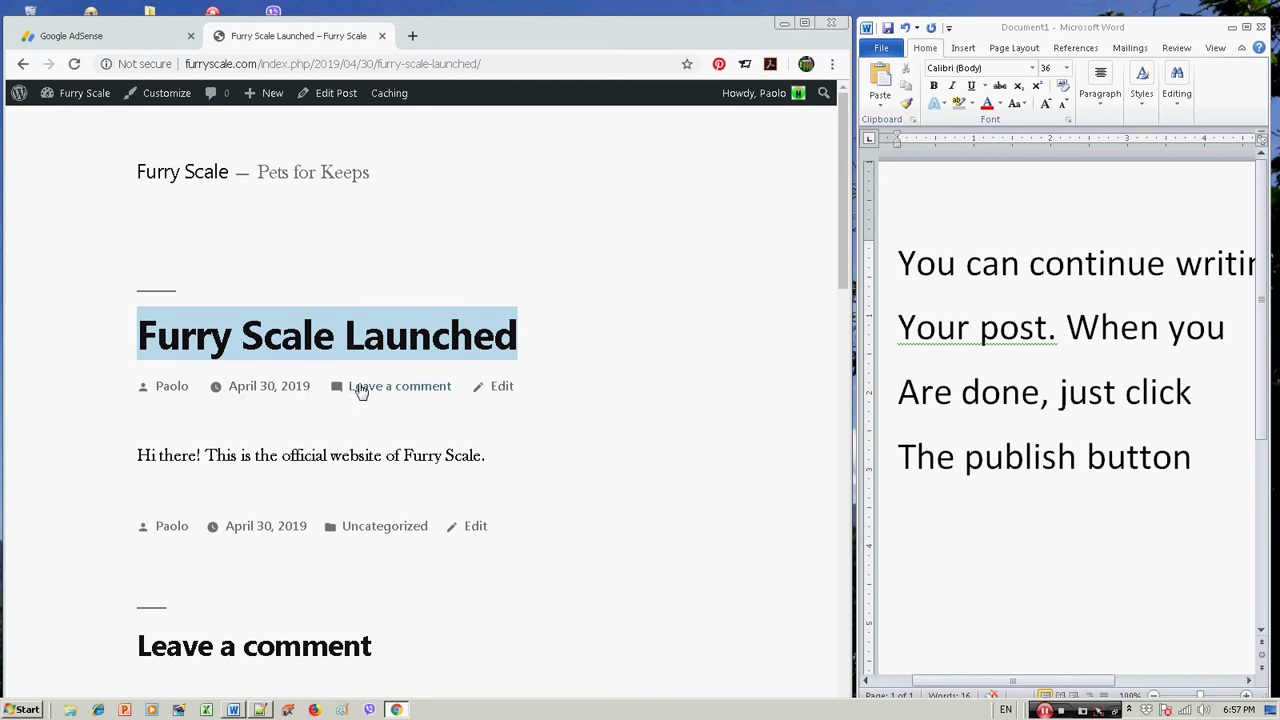
drag(138, 456, 514, 454)
scroll(517, 457, down, 3)
scroll(826, 466, up, 1)
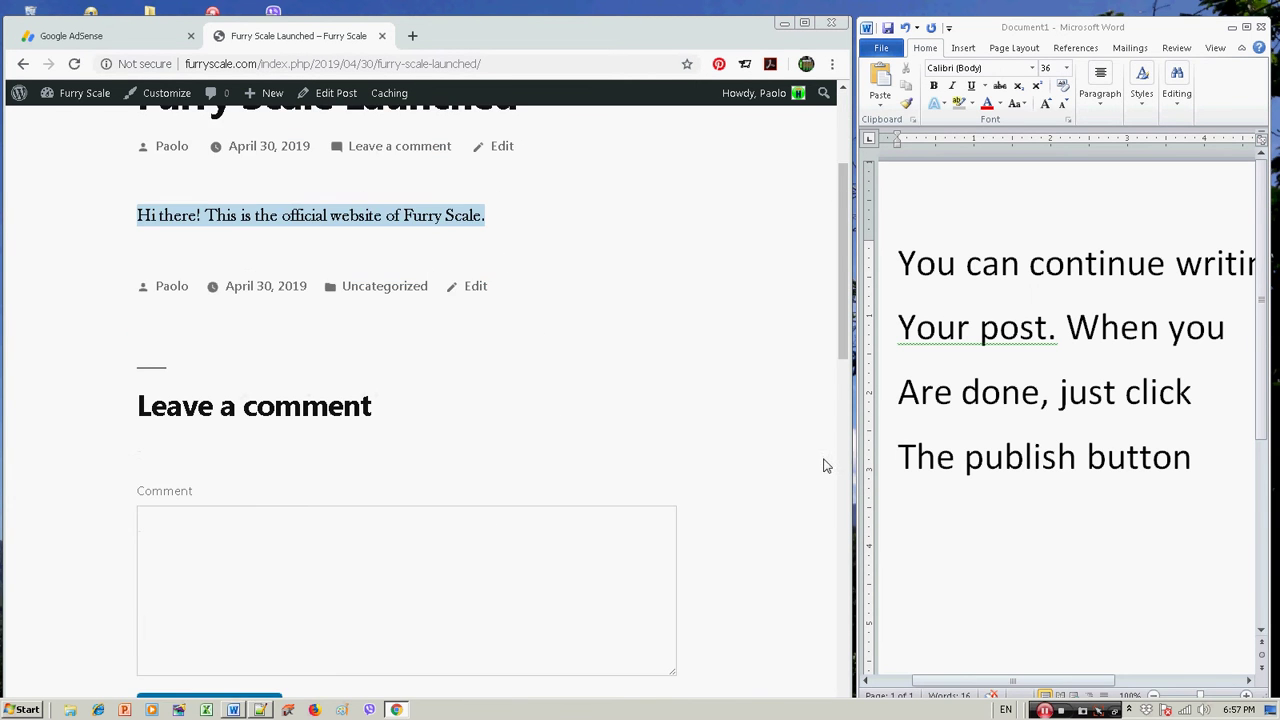
scroll(582, 452, up, 3)
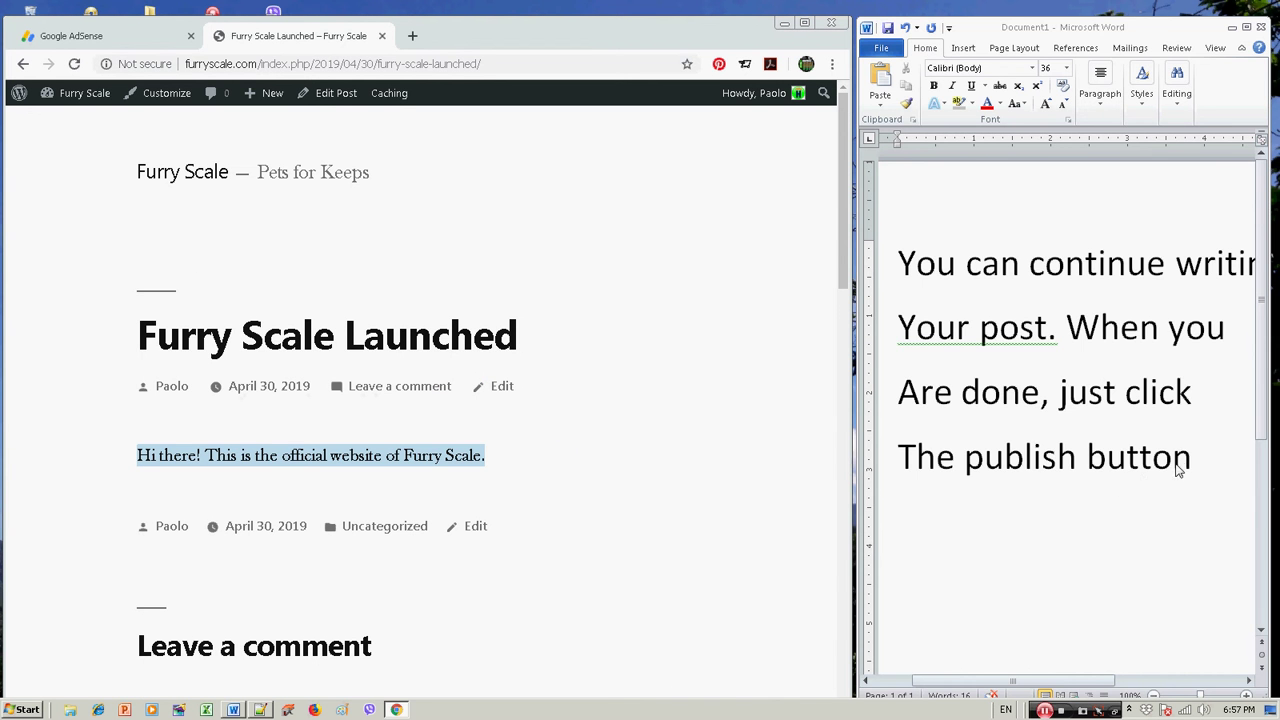
- Switch to Word and replace the whole note with the line "Okay, so we have published"
drag(1197, 457, 849, 289)
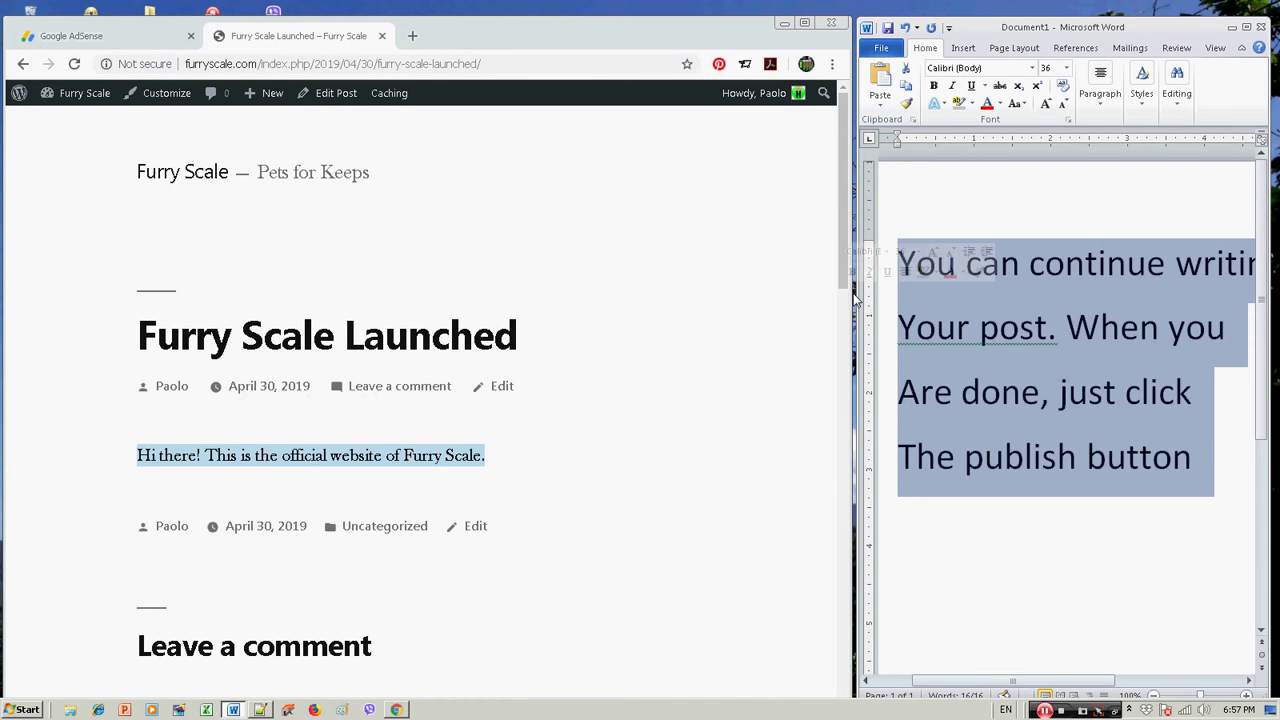
text(Okay, so)
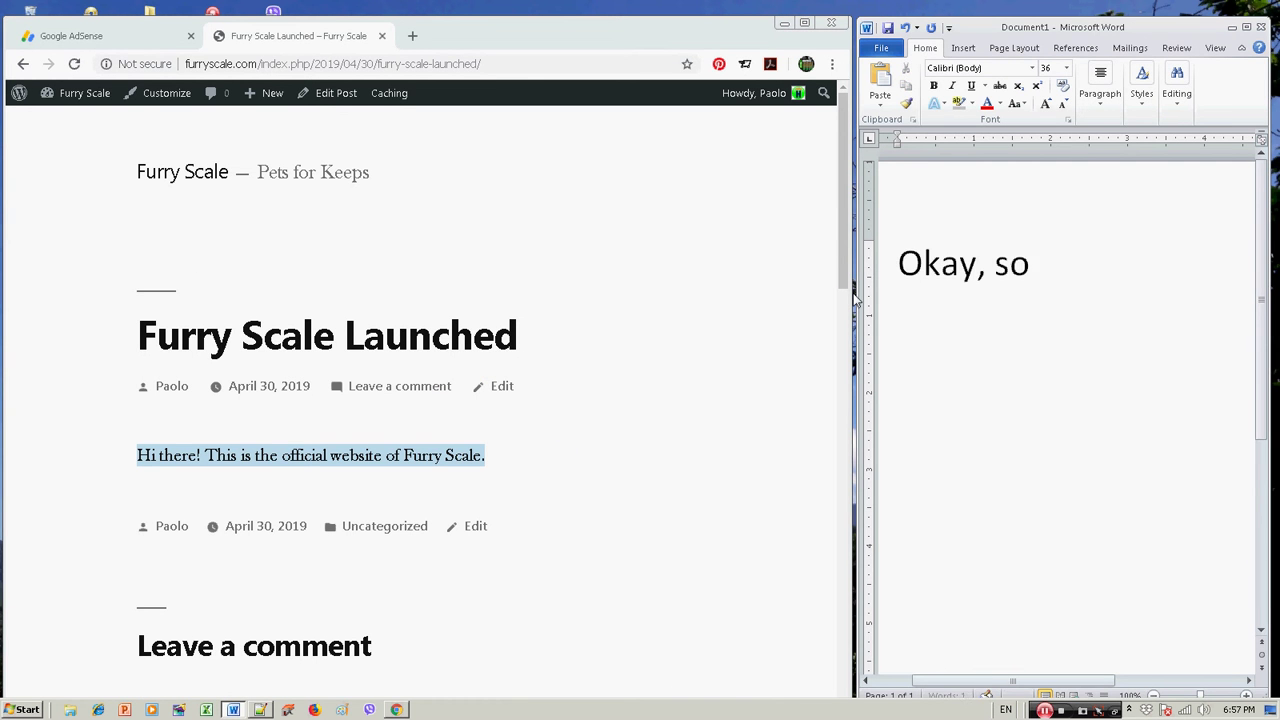
text( we have )
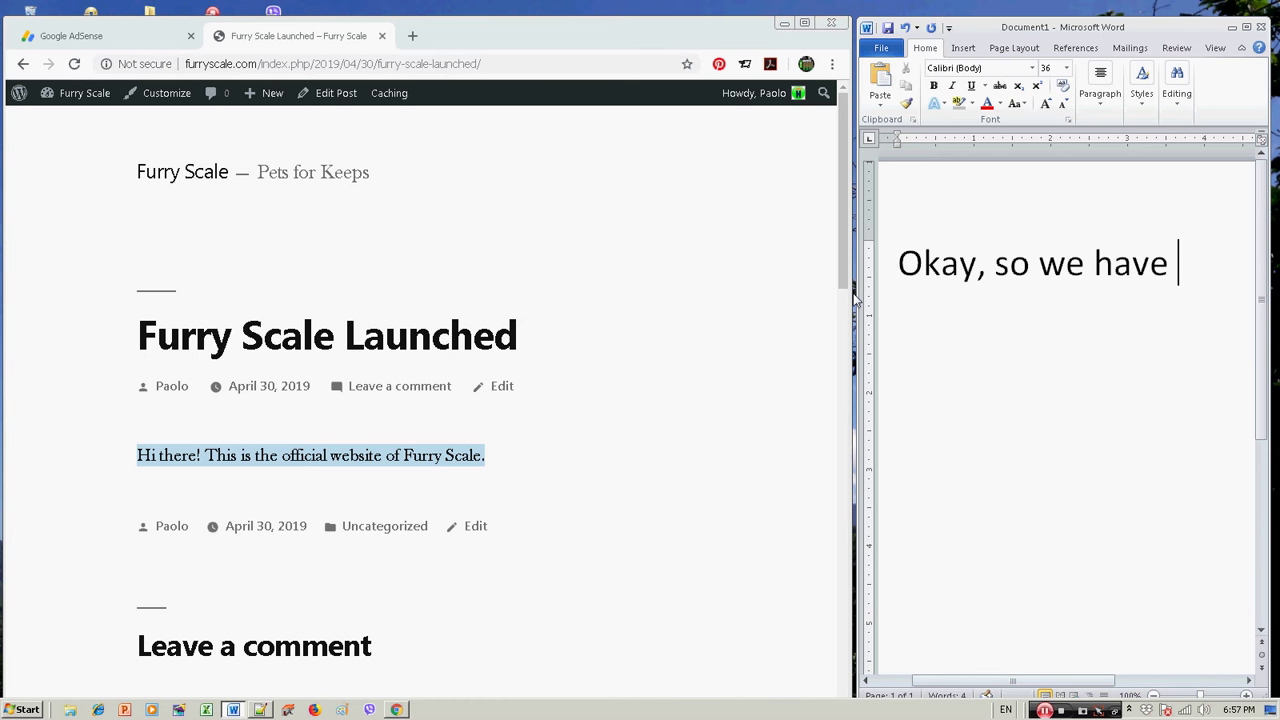
text(publish)
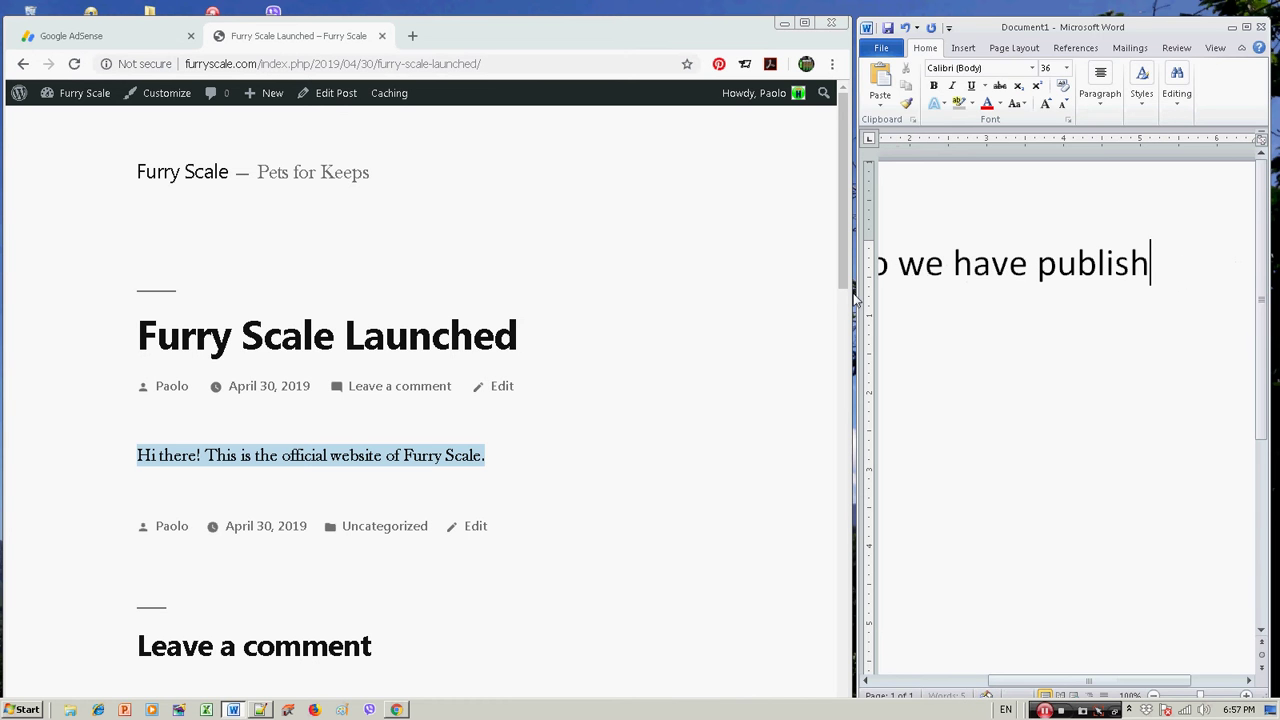
text(ed)
key(Return)
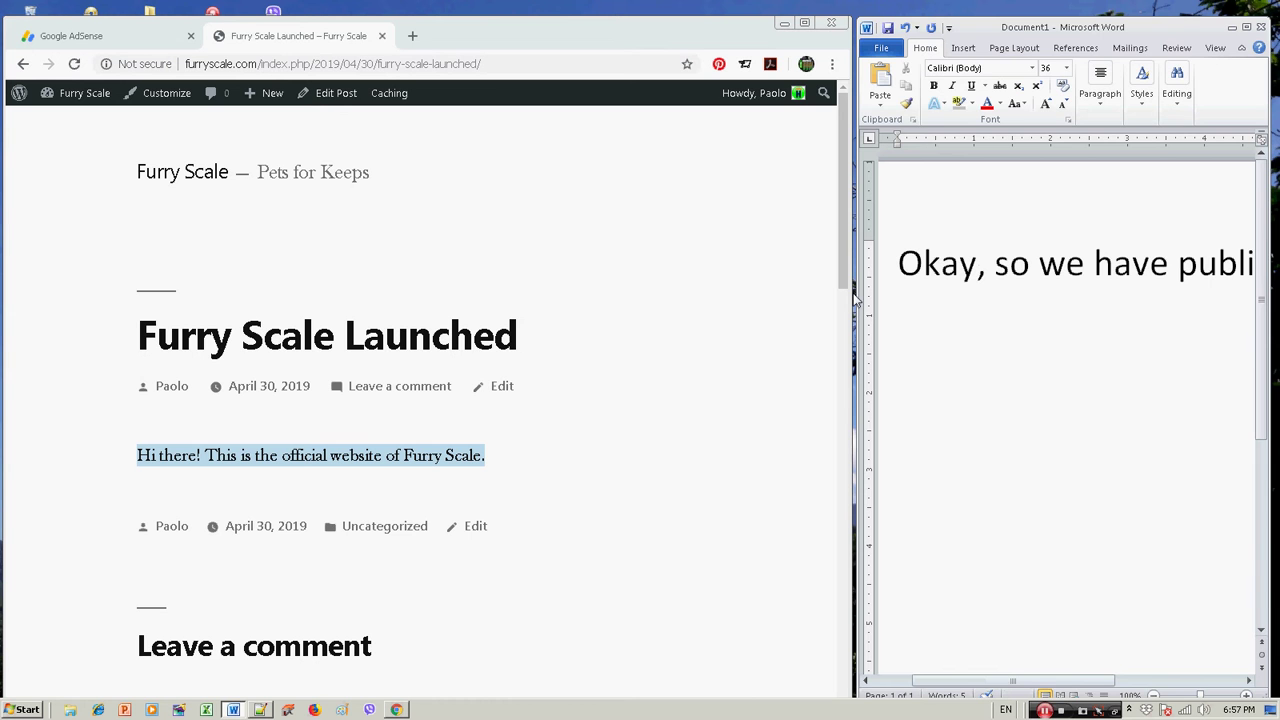
- Continue the note on a second line with "Our first post. If you want"
text(Our first)
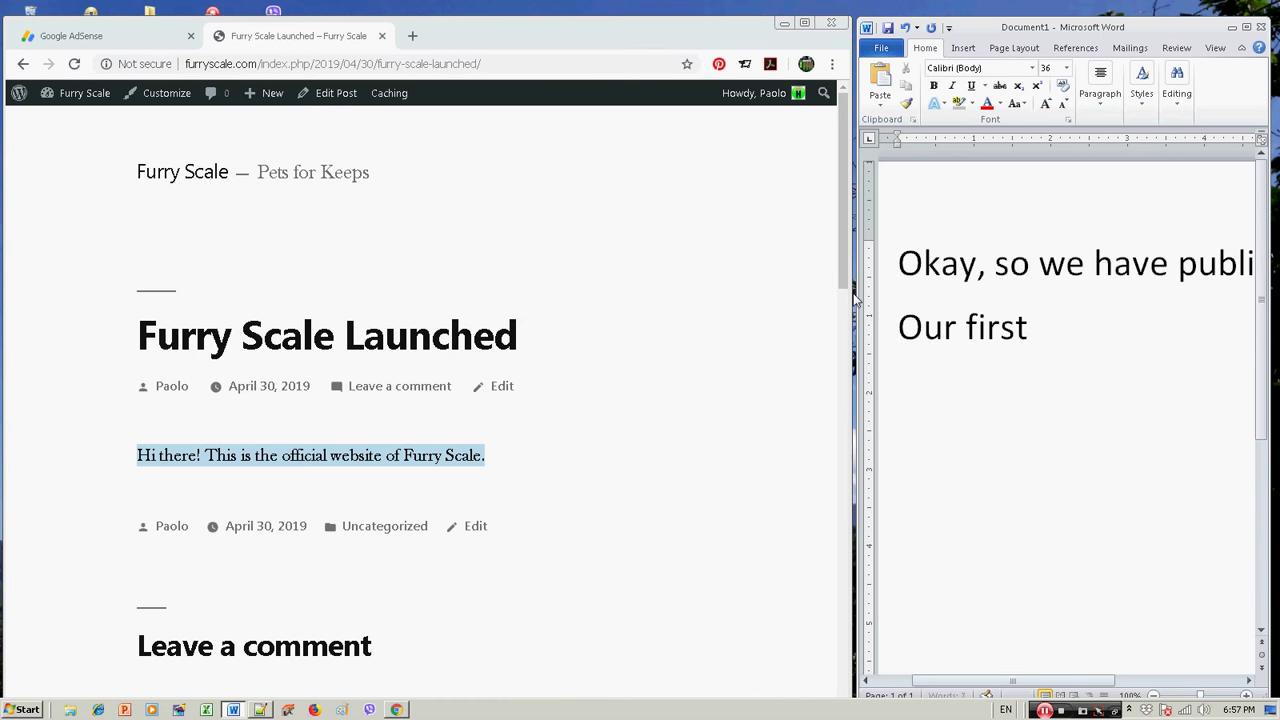
text( post)
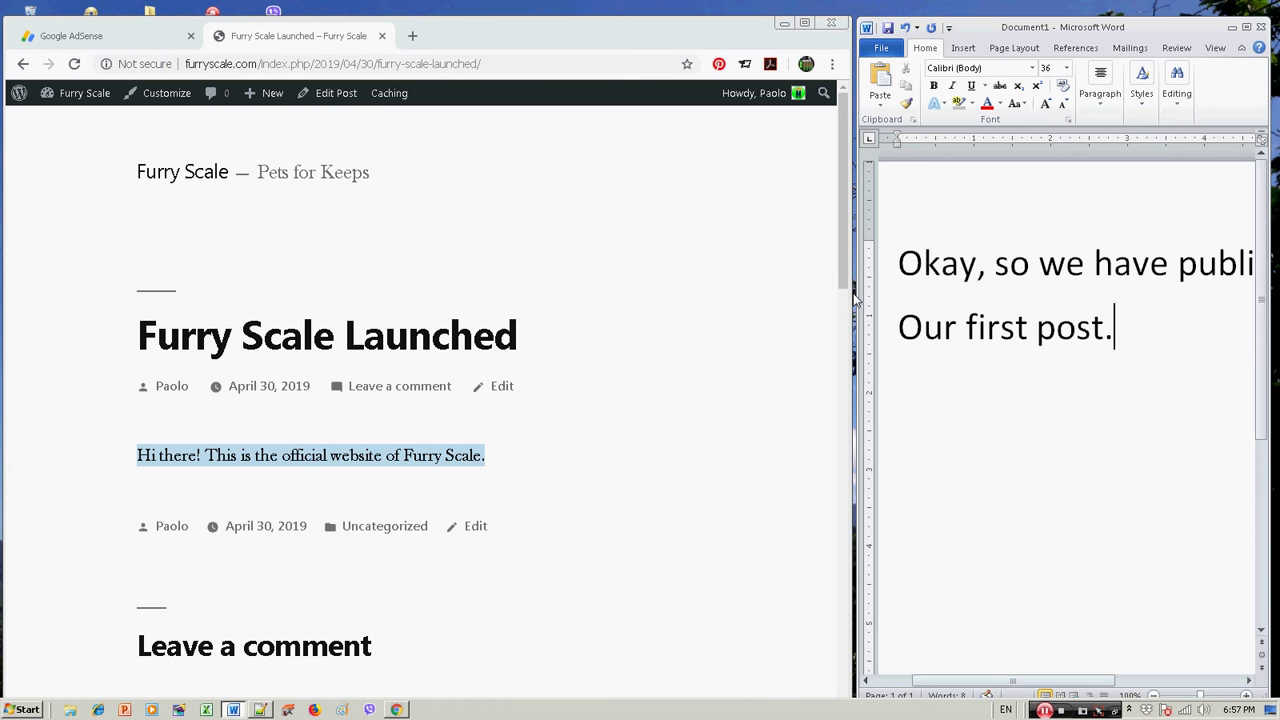
text(. I)
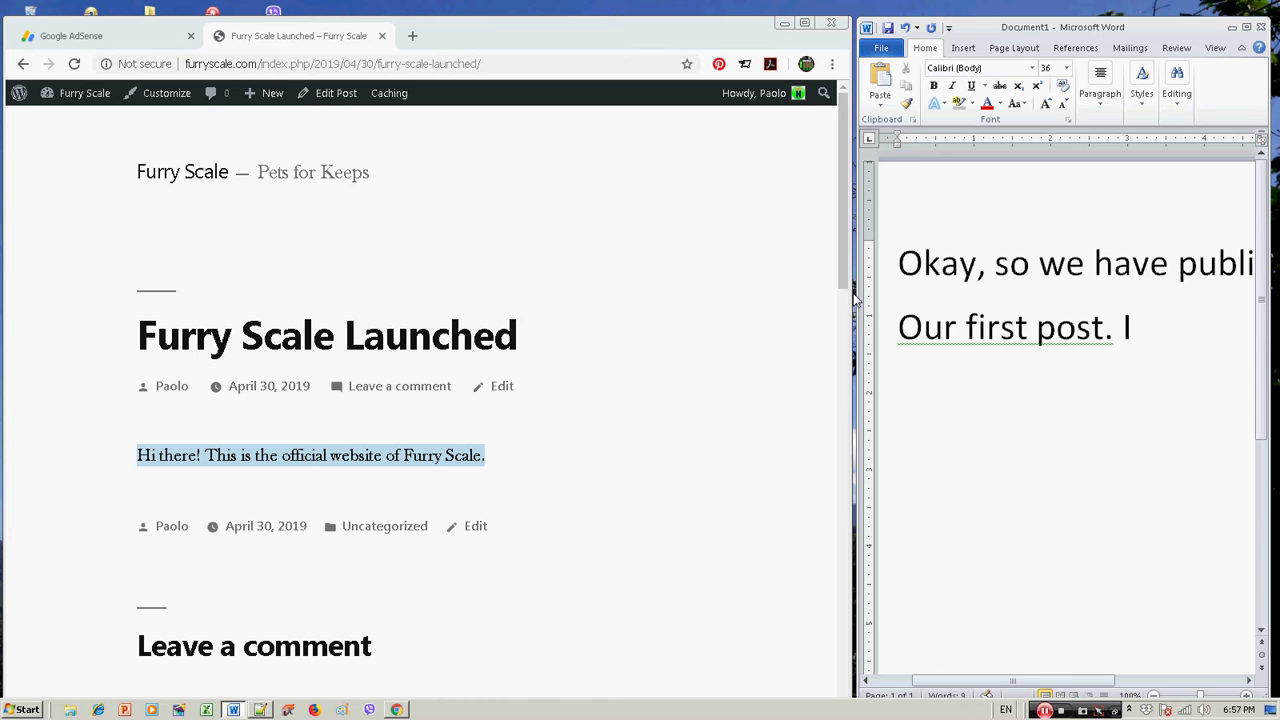
text(f youwan)
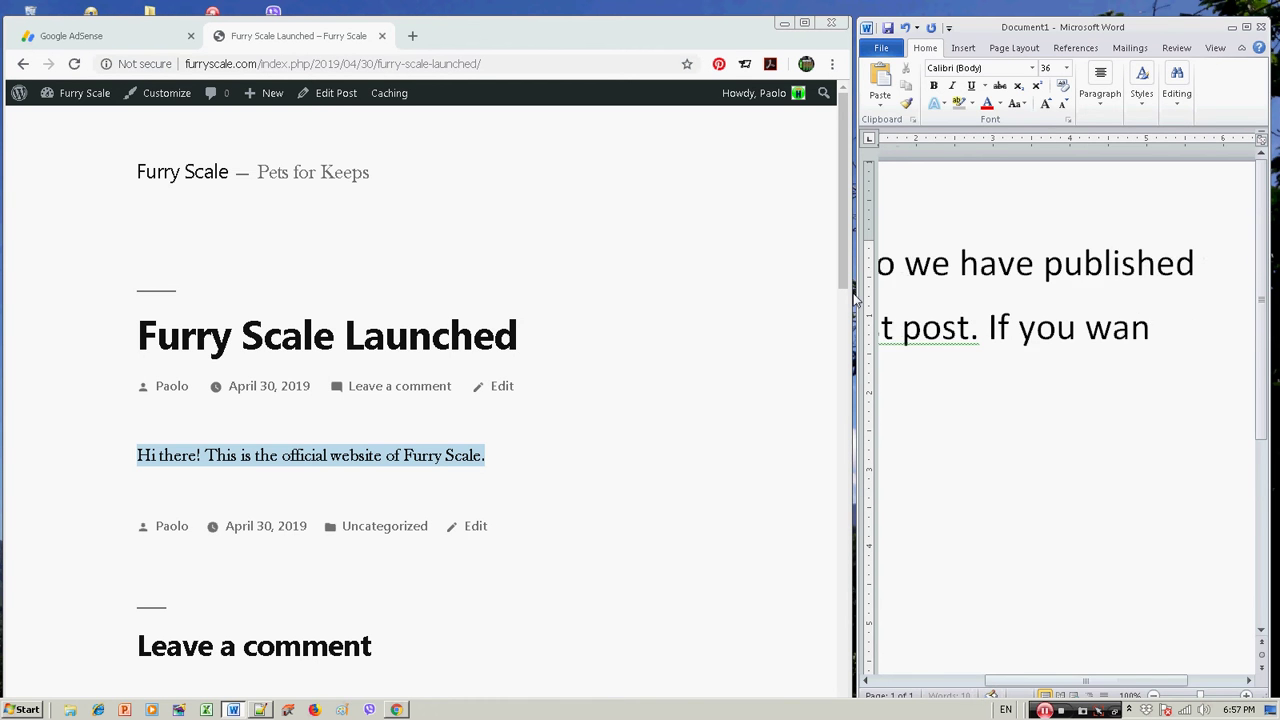
- Add a third line to the note reading "To make more post, just click on post, then add new..."
text(To)
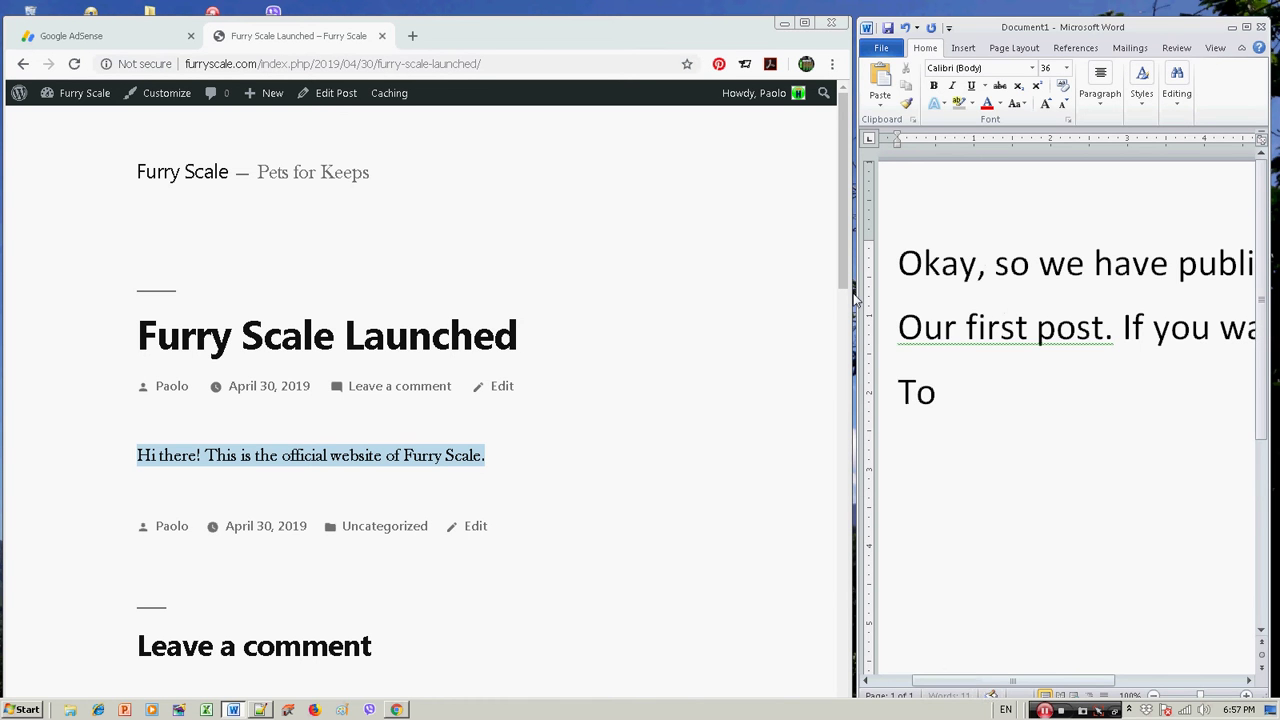
text( make more)
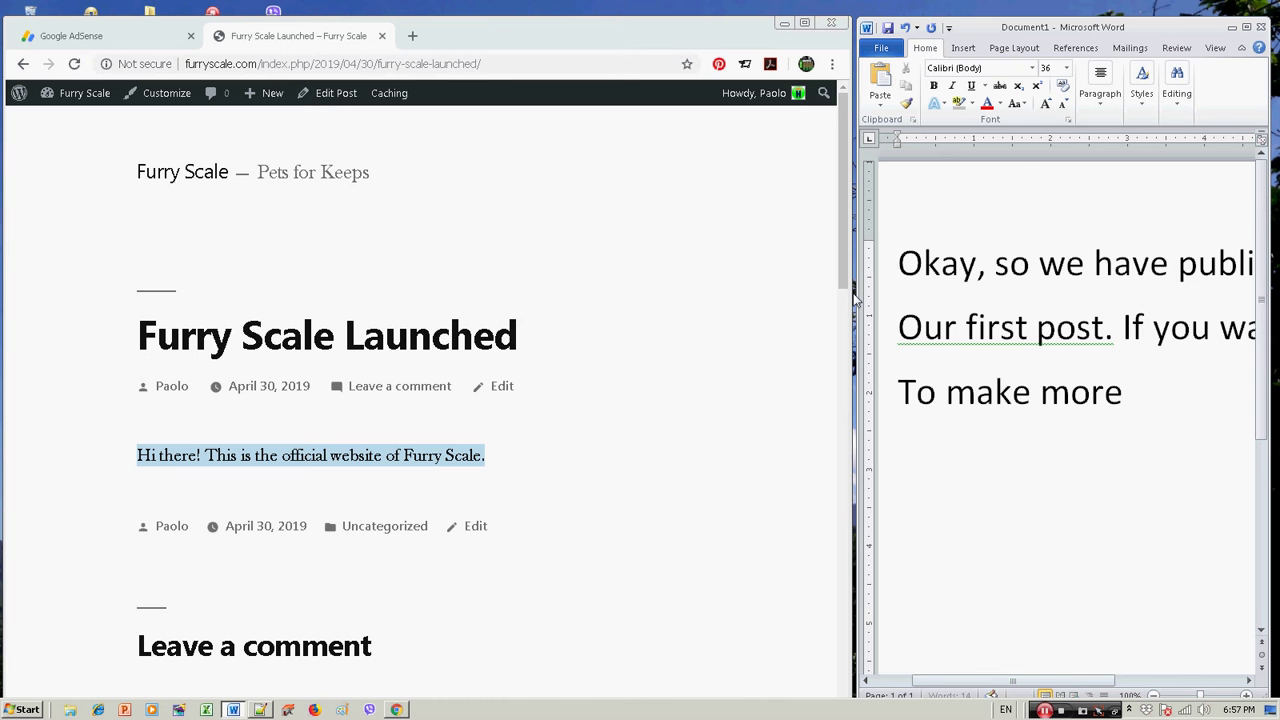
text( post,)
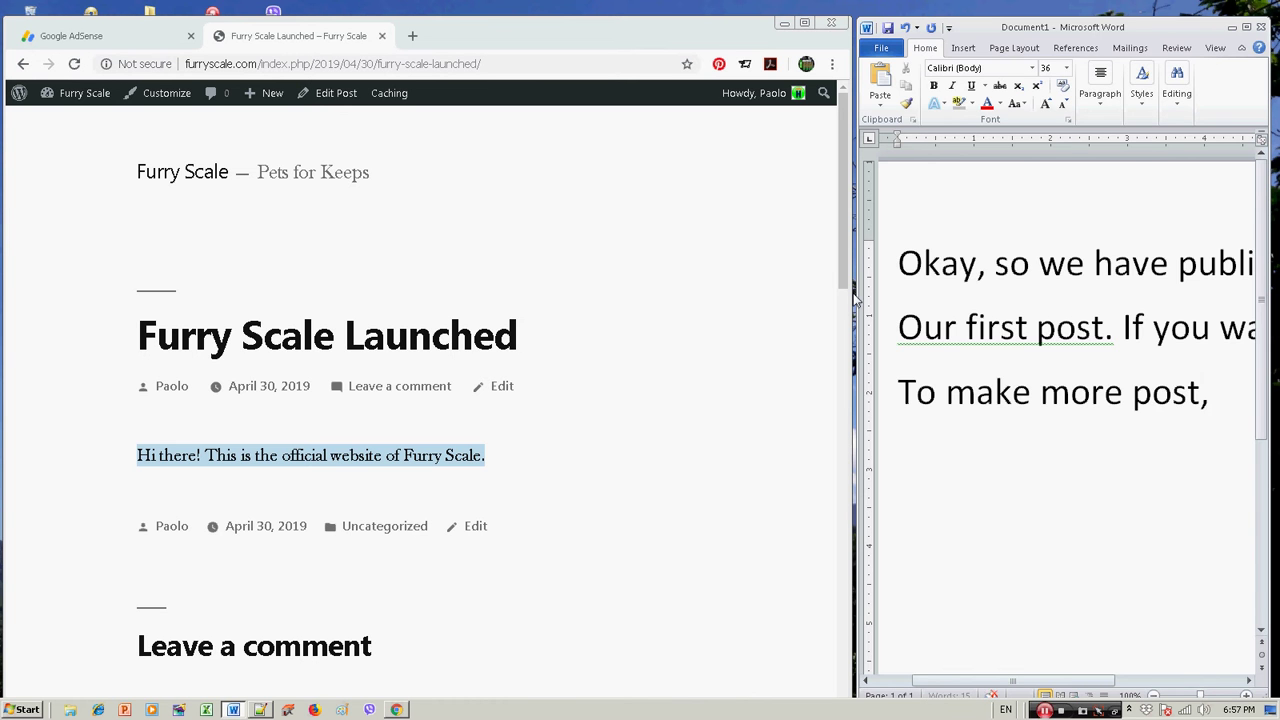
text( just click on)
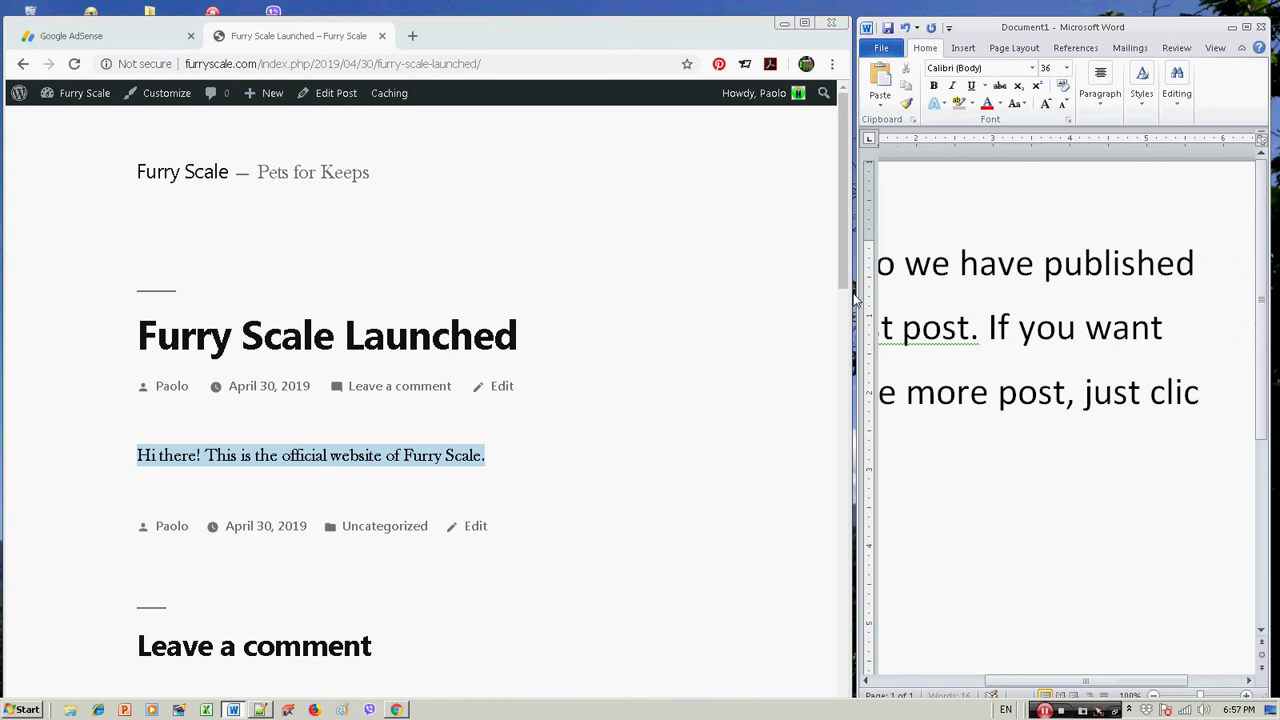
key(Return)
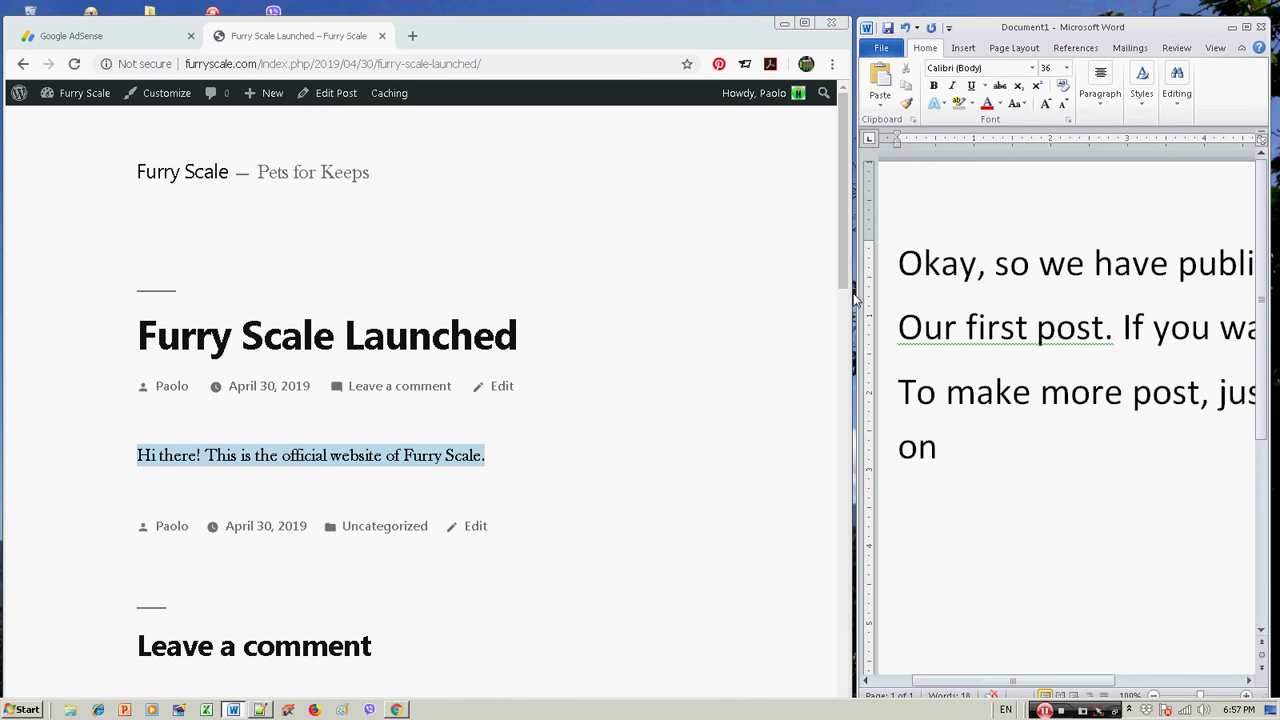
key(BackSpace)
text(post)
text(, just click t, then add)
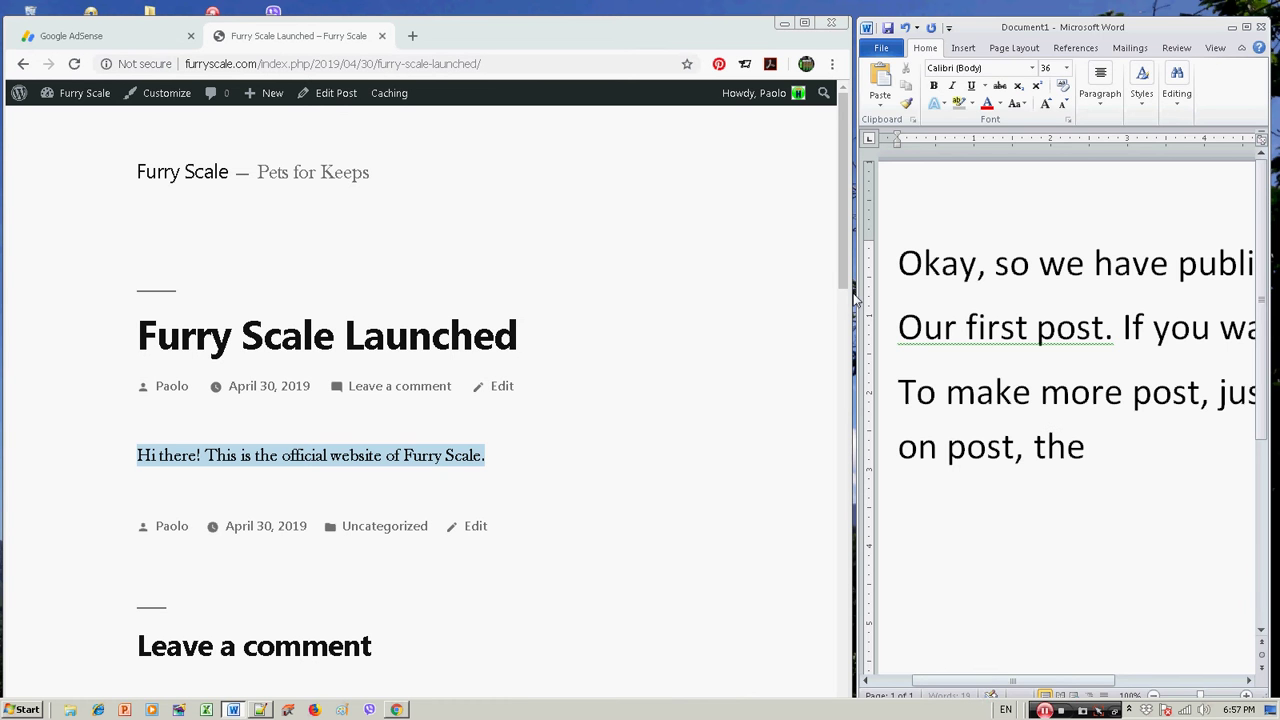
text( new)
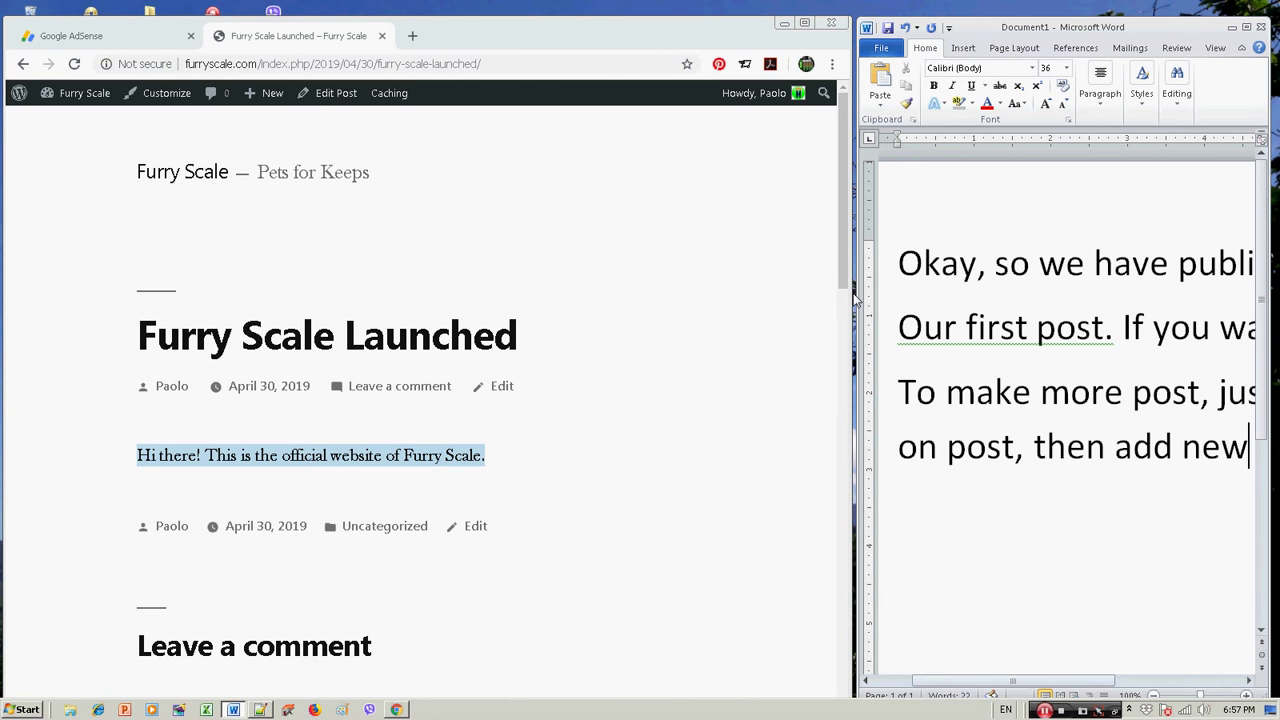
text(...)
- Switch to Chrome, return to the WordPress dashboard and start a new post
mouse_move(72, 100)
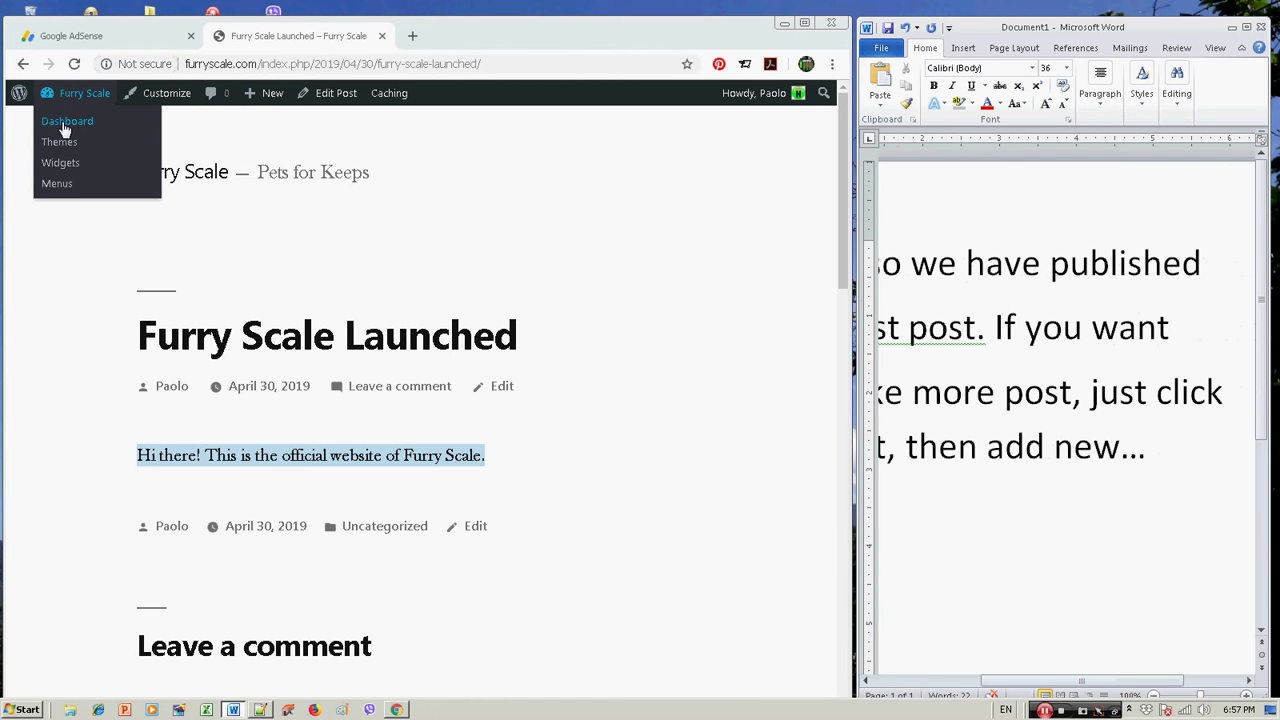
click(70, 122)
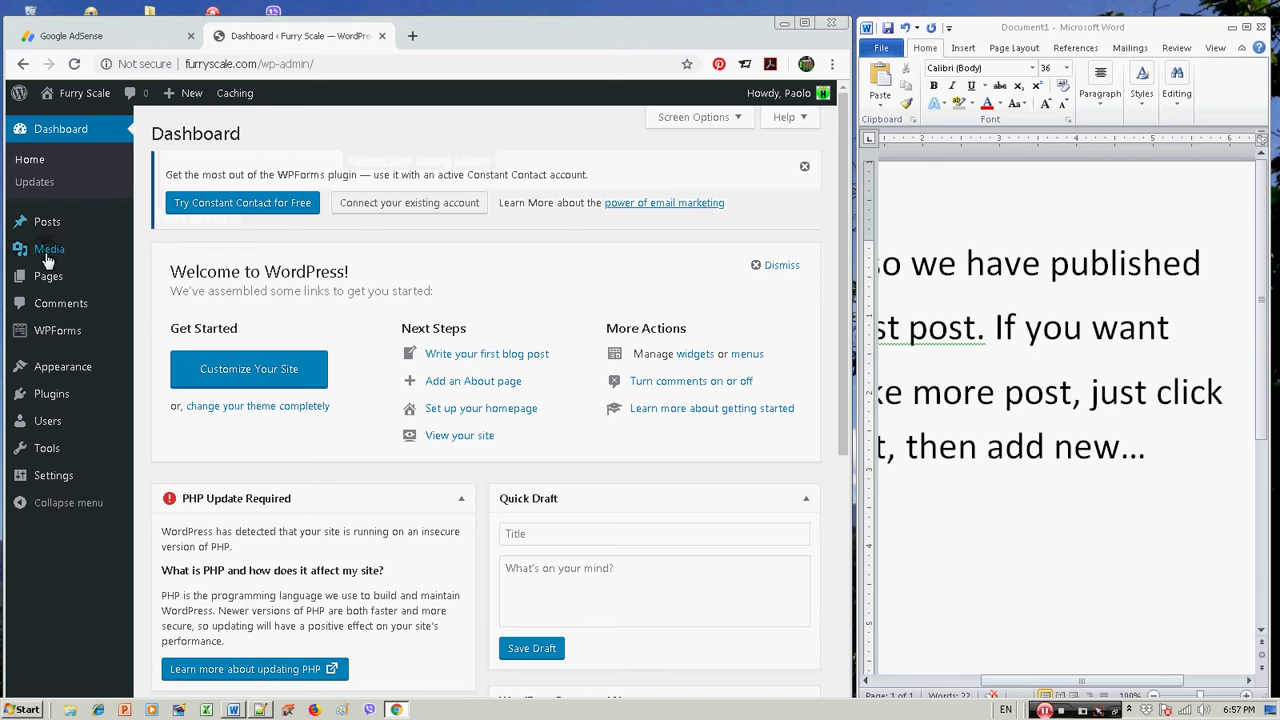
mouse_move(88, 228)
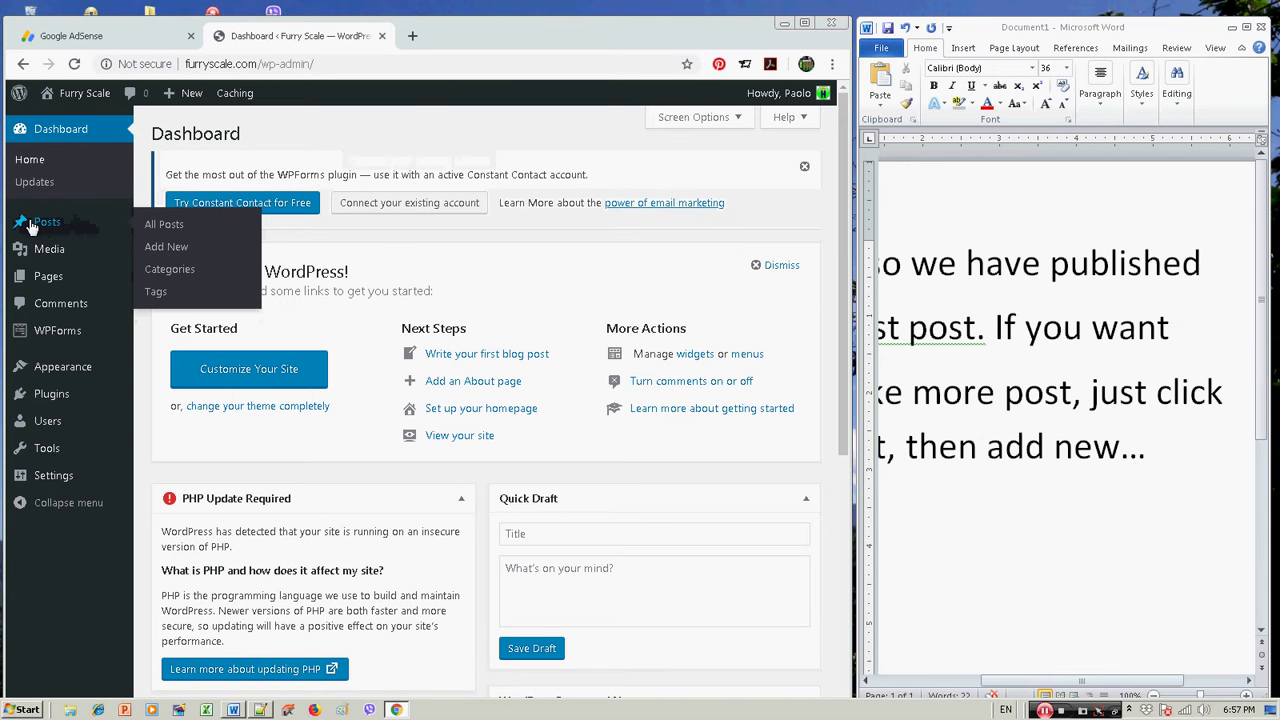
click(167, 248)
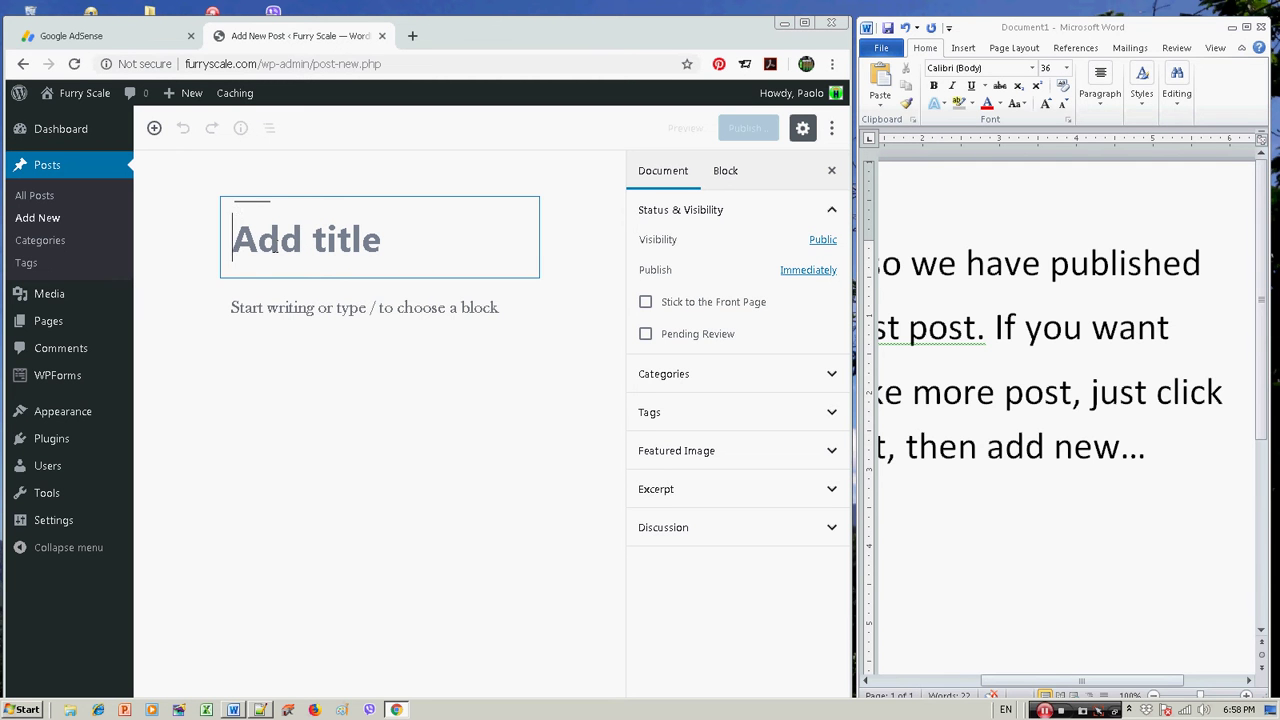
- Switch to Word and replace the whole note with "Lets make another post"
click(1146, 443)
drag(1171, 457, 877, 238)
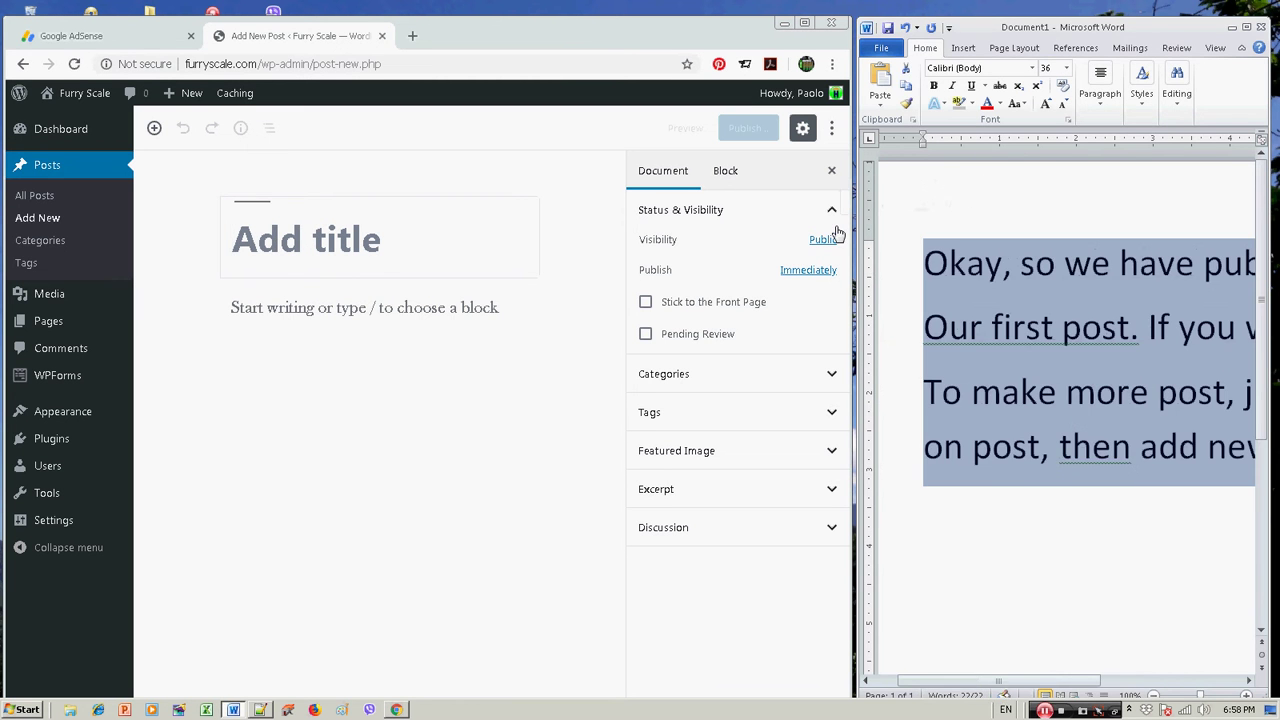
text(Lets make an)
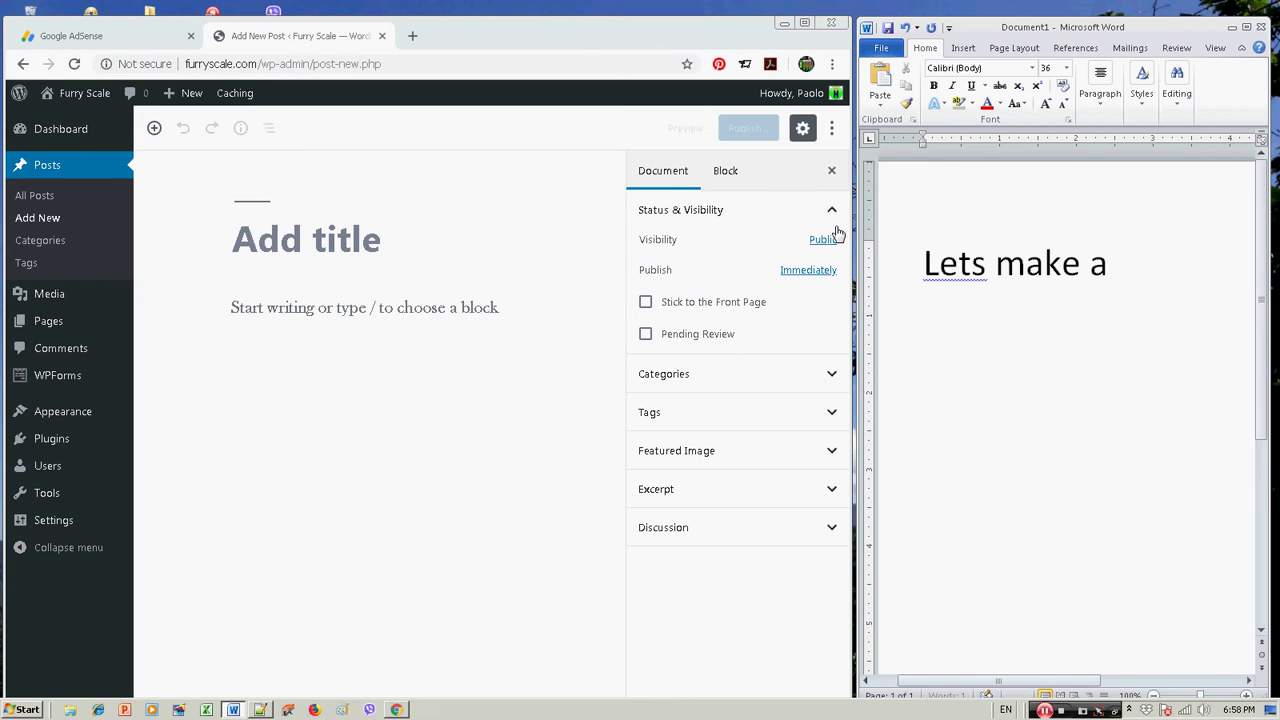
text(her post)
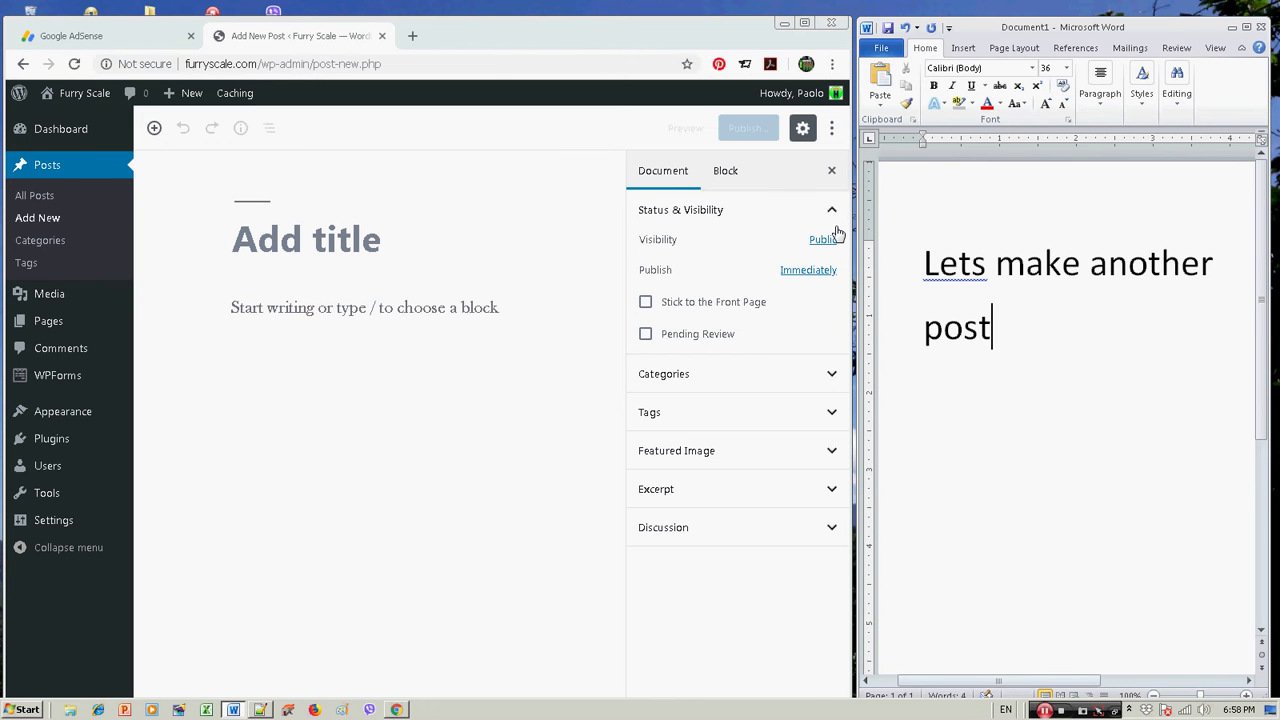
- Switch to Chrome and give the new post the title "Join our community"
click(240, 236)
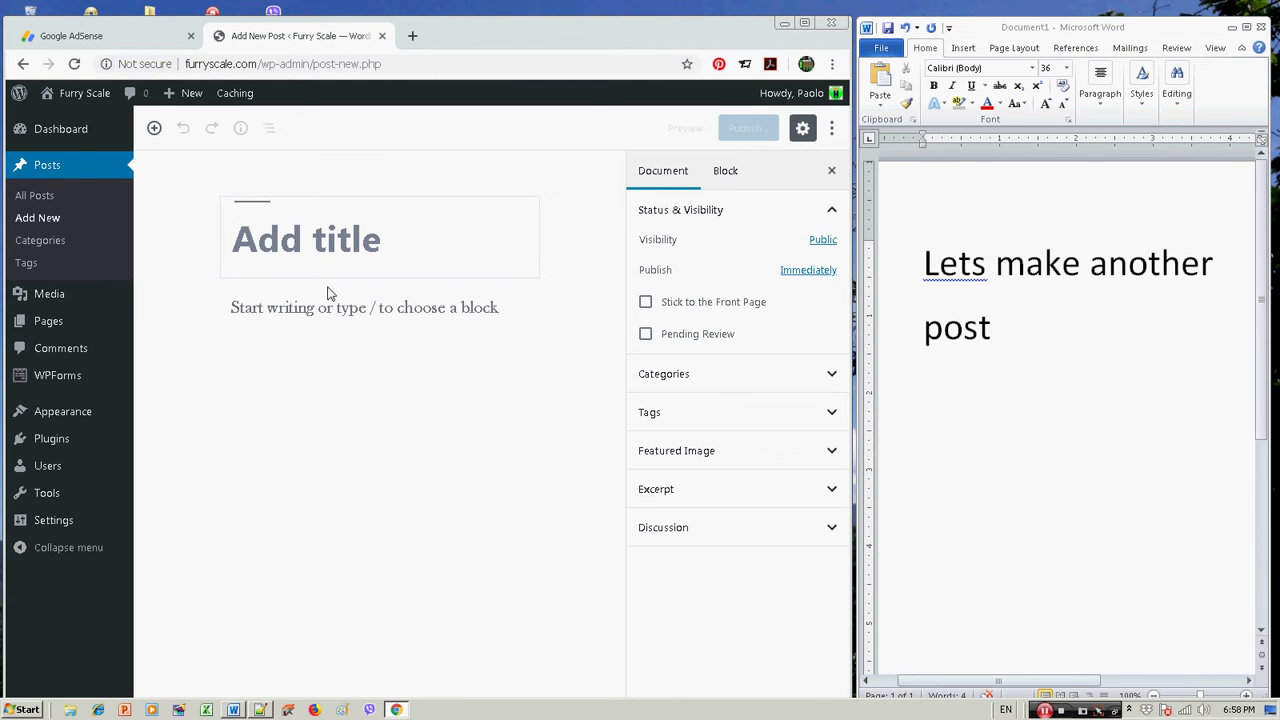
text(Join our )
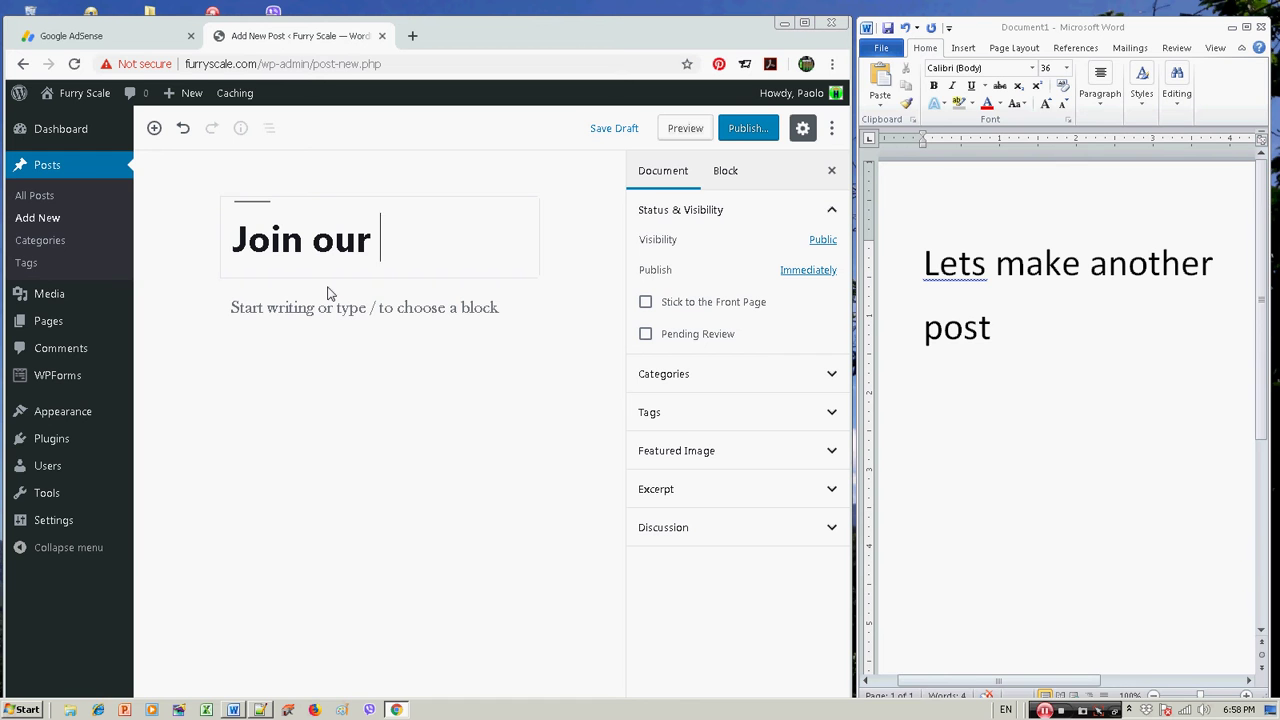
text(community)
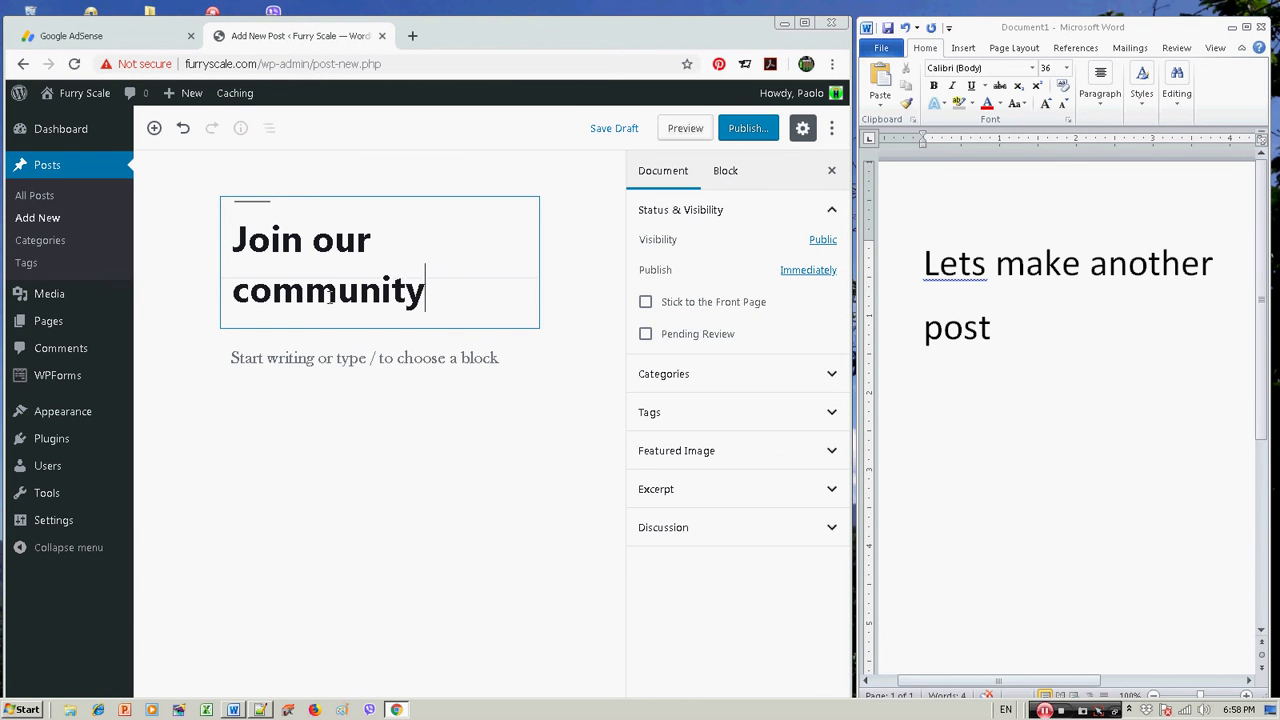
- Reword the post title after "Join" so it reads "Join Furry Scale Community"
drag(434, 296, 313, 242)
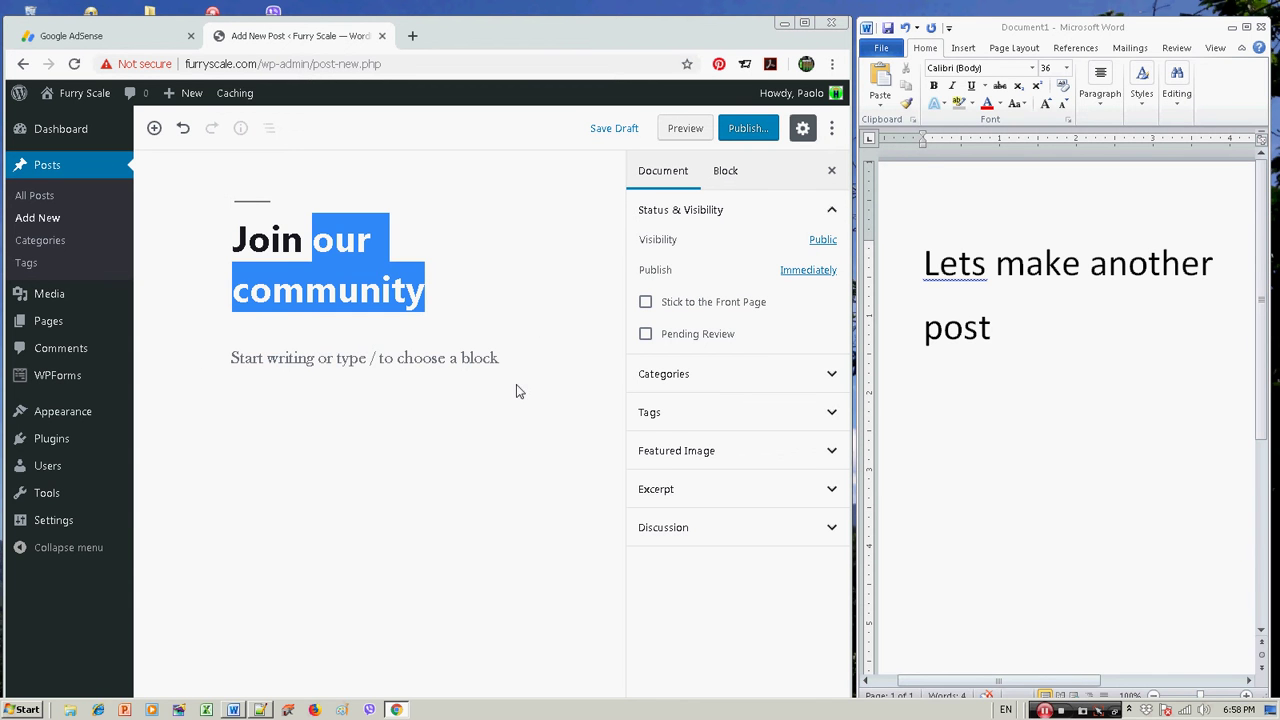
text(Furr)
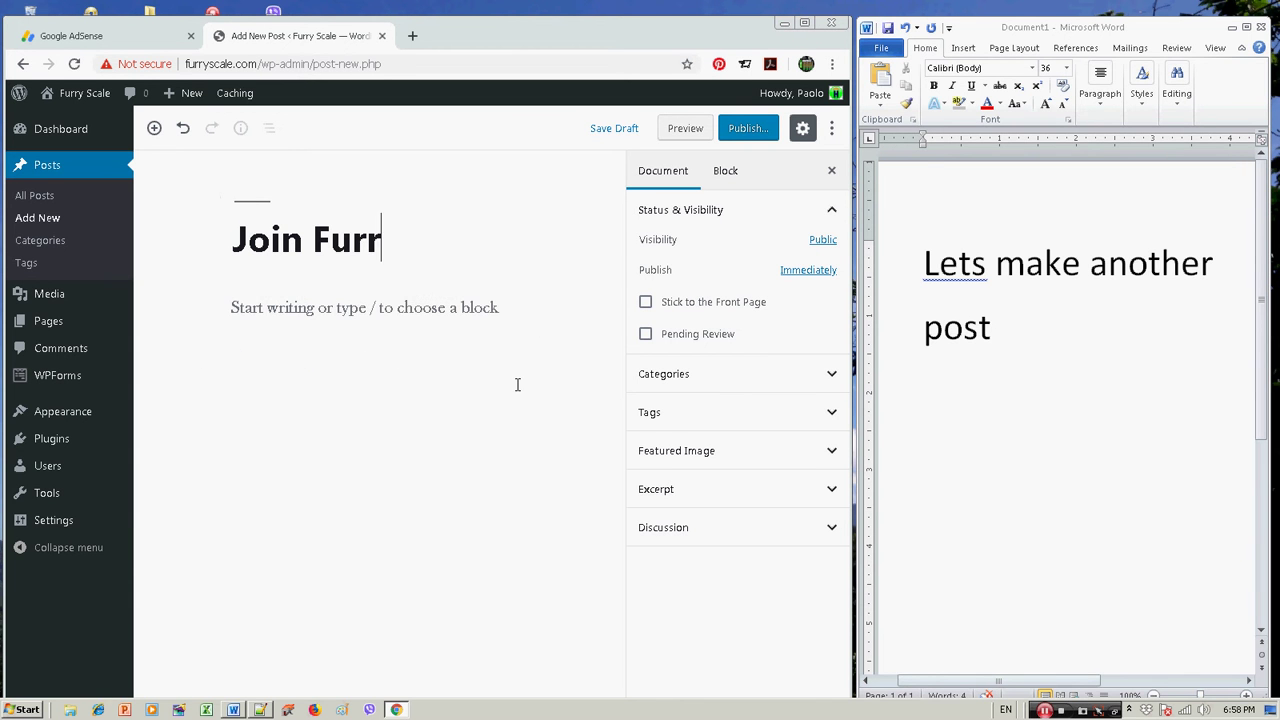
text(y Scalke)
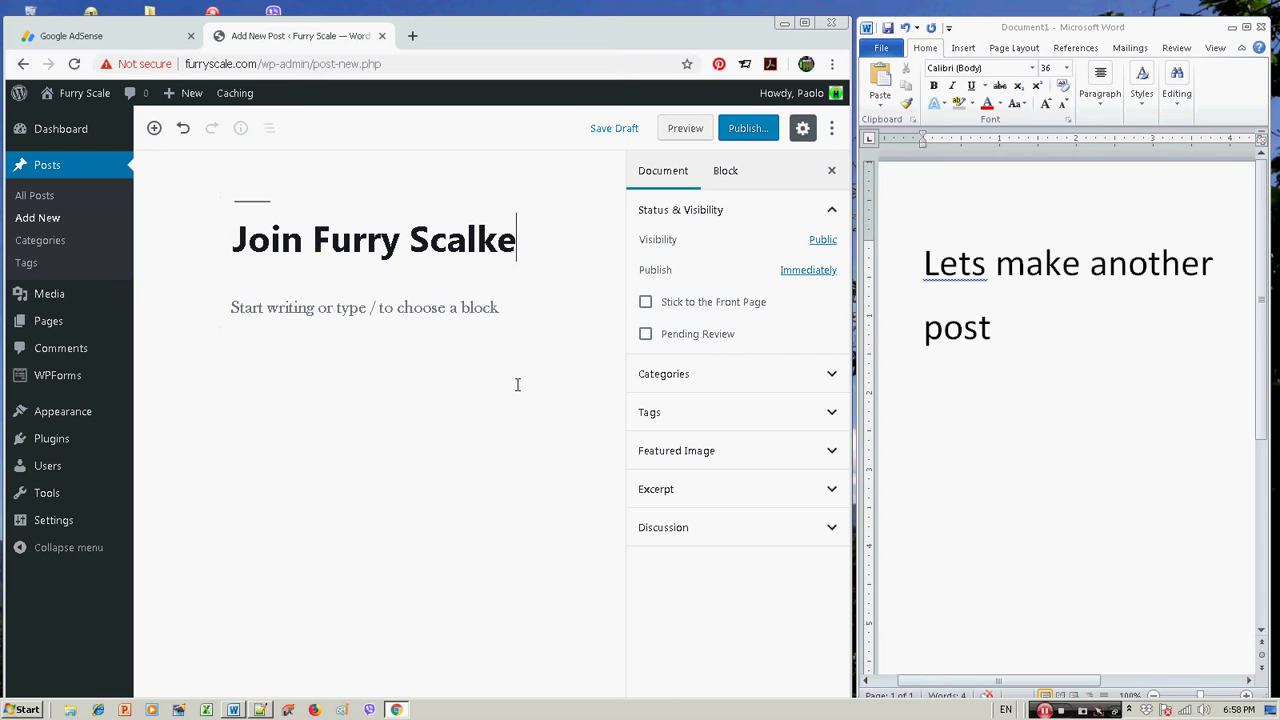
key(BackSpace)
key(BackSpace)
text(e)
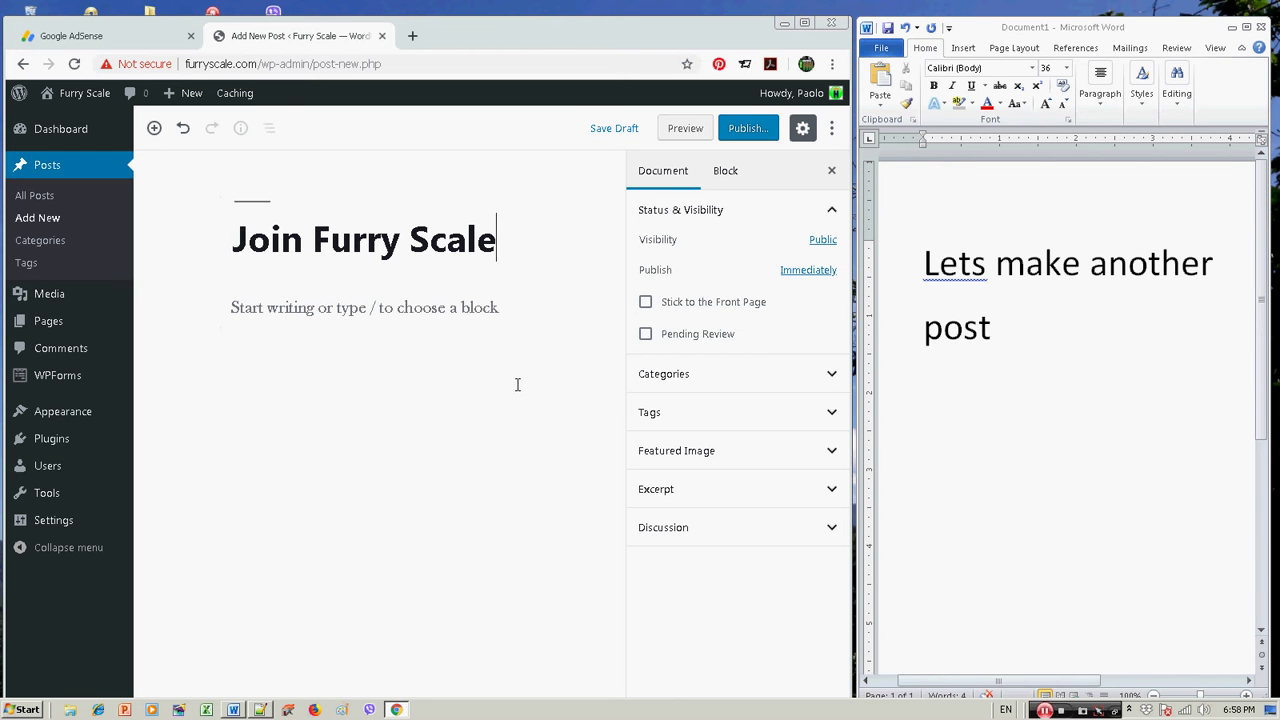
text( Community)
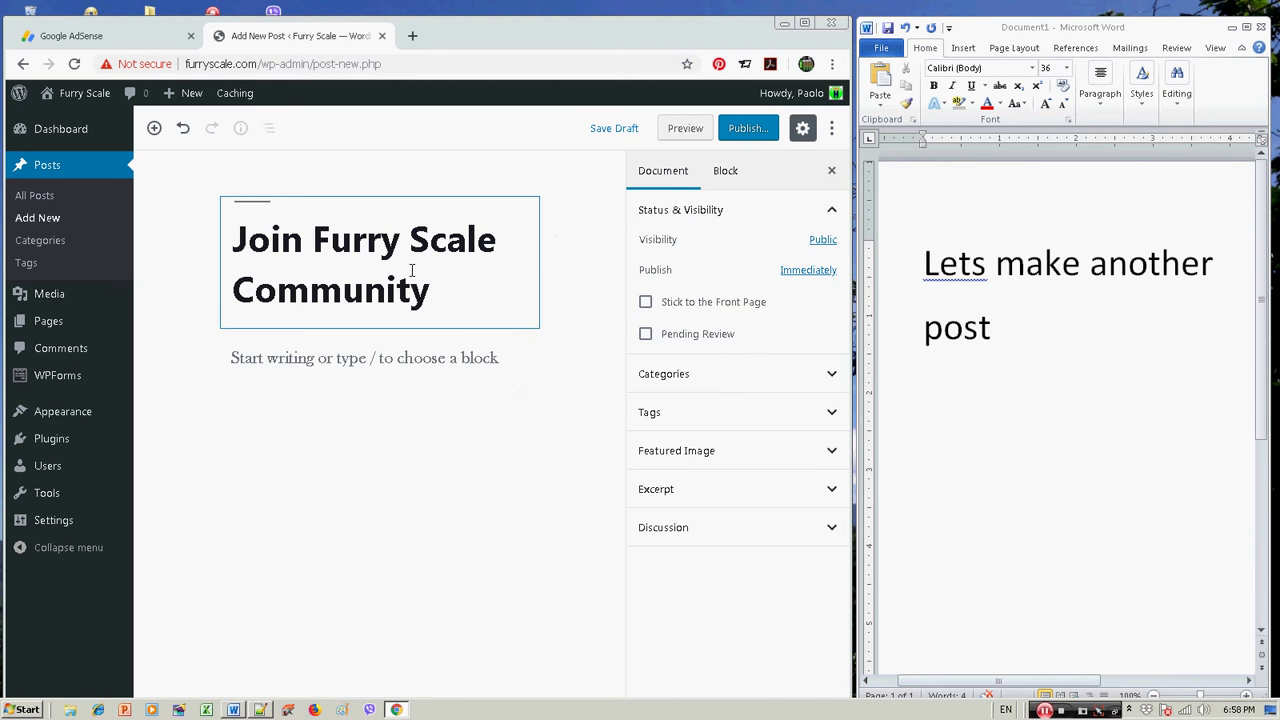
- Write the post body "Hi pet lovers. We would like to invite you to join our Furry Scale community."
click(380, 362)
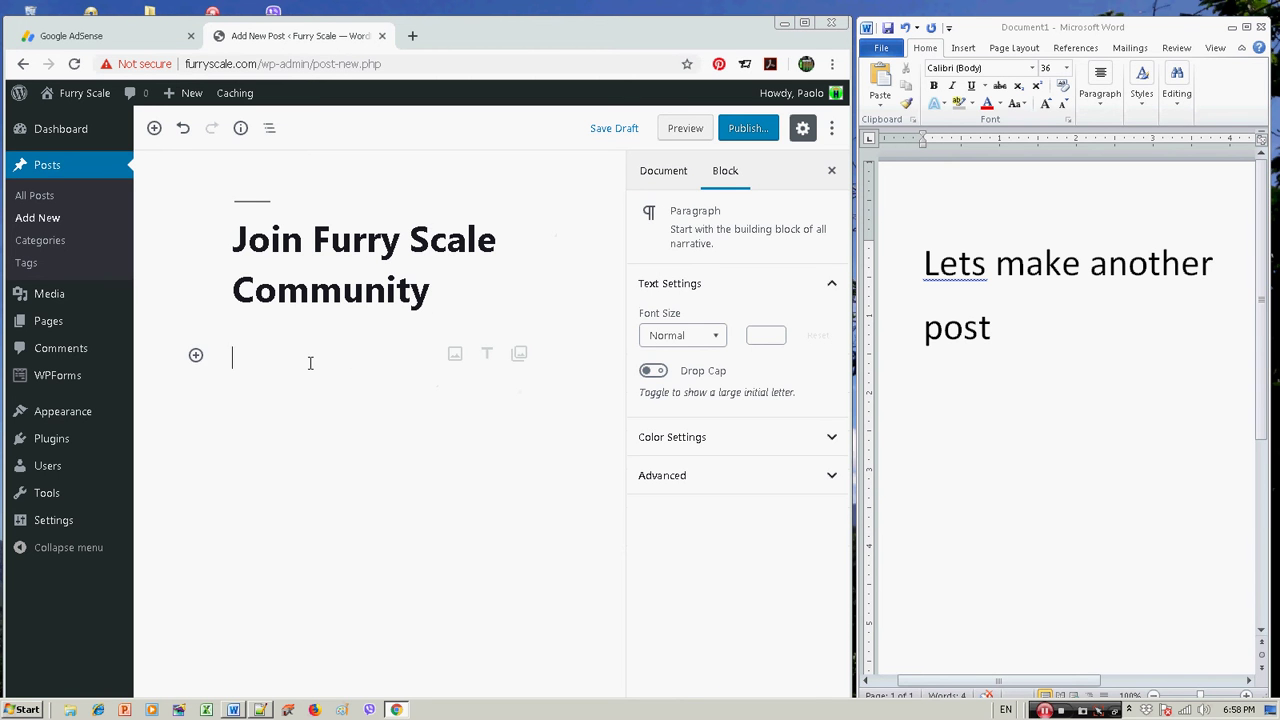
text(Hi pet lovers)
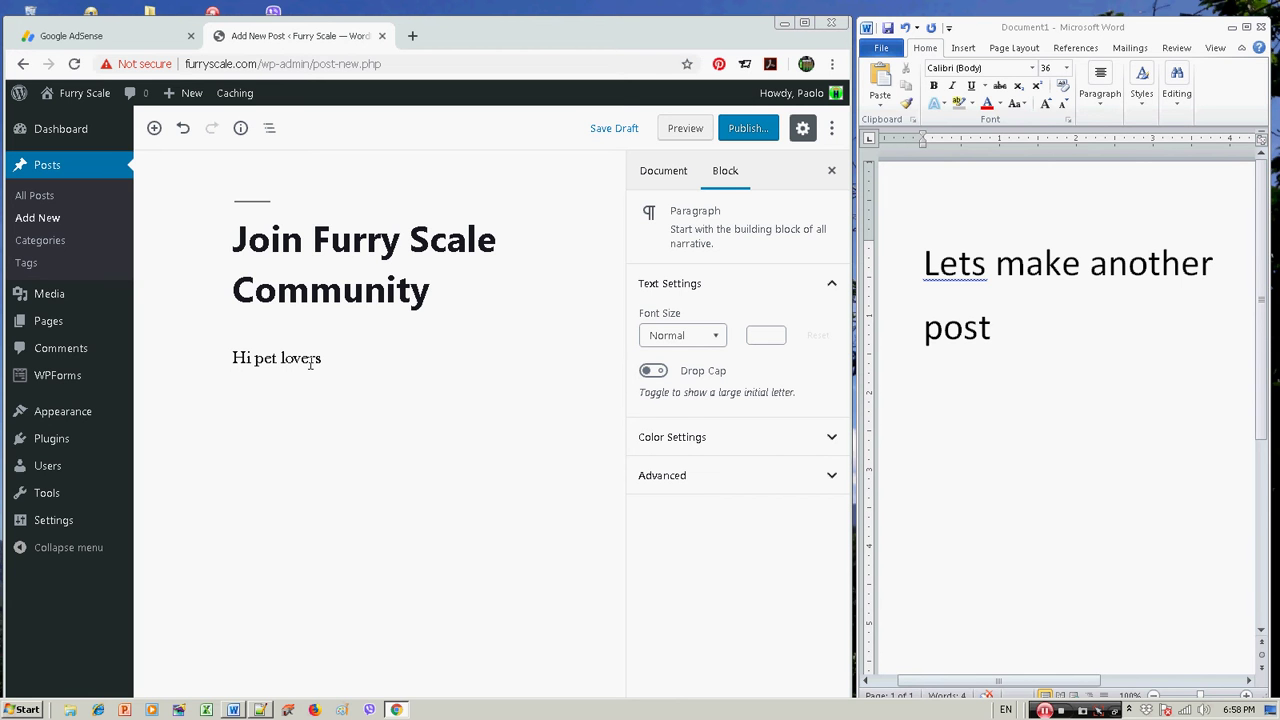
text(.  We would like to invite)
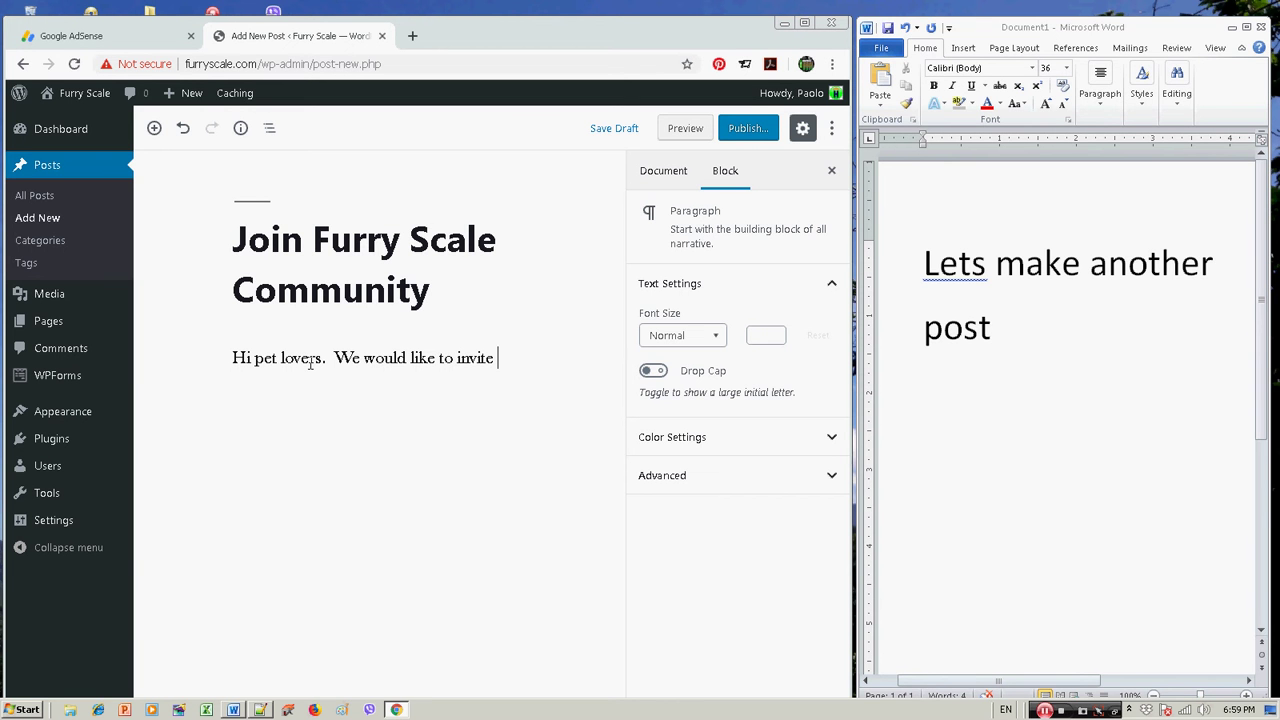
text( you to join our)
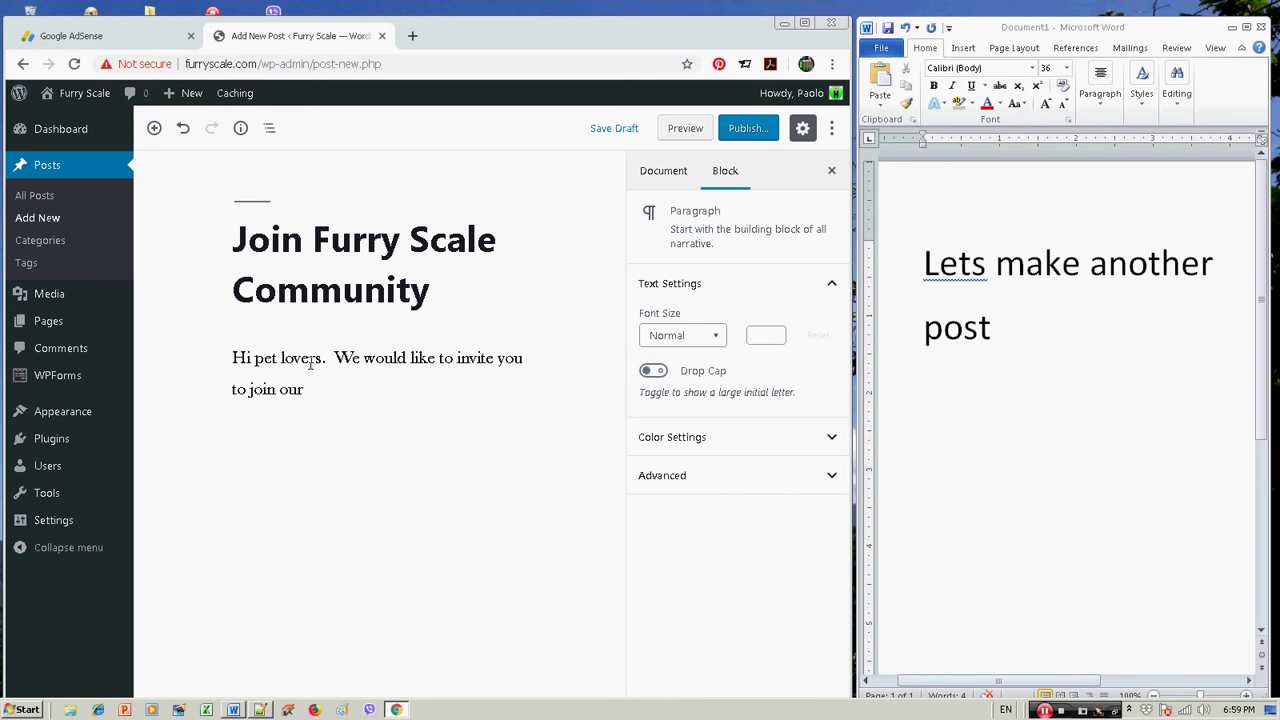
text( Furry Scale)
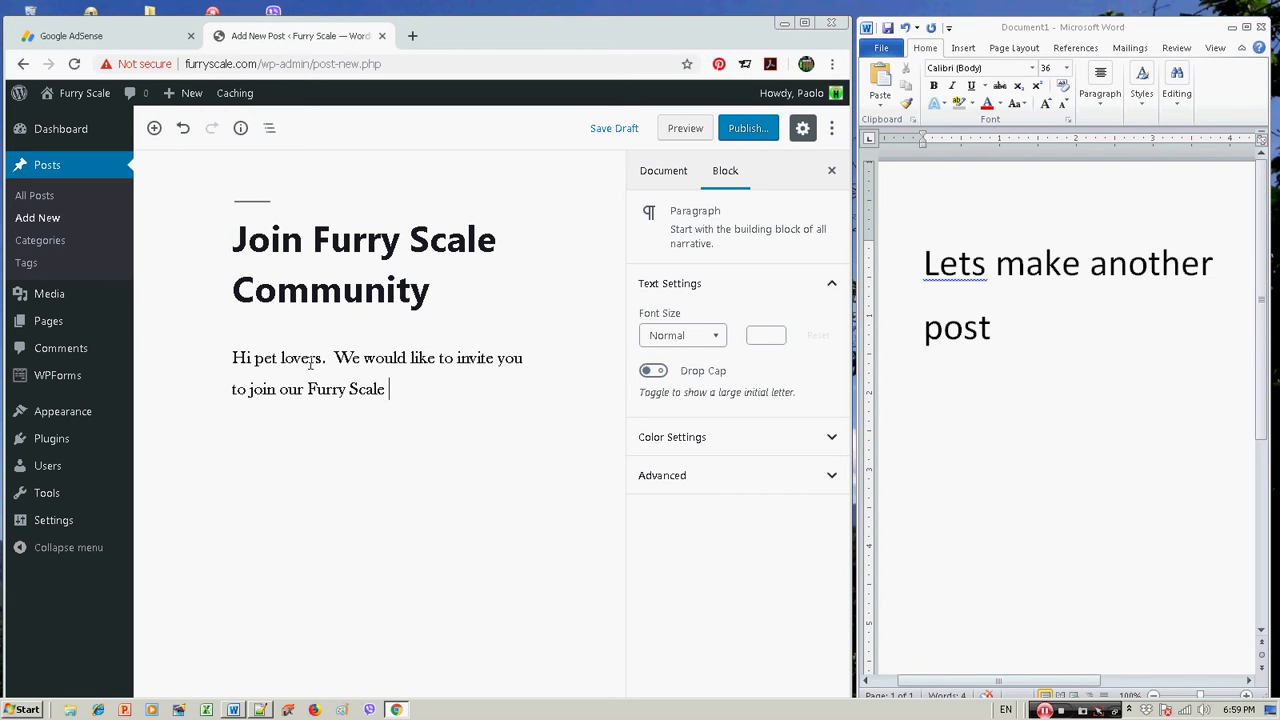
text( community.)
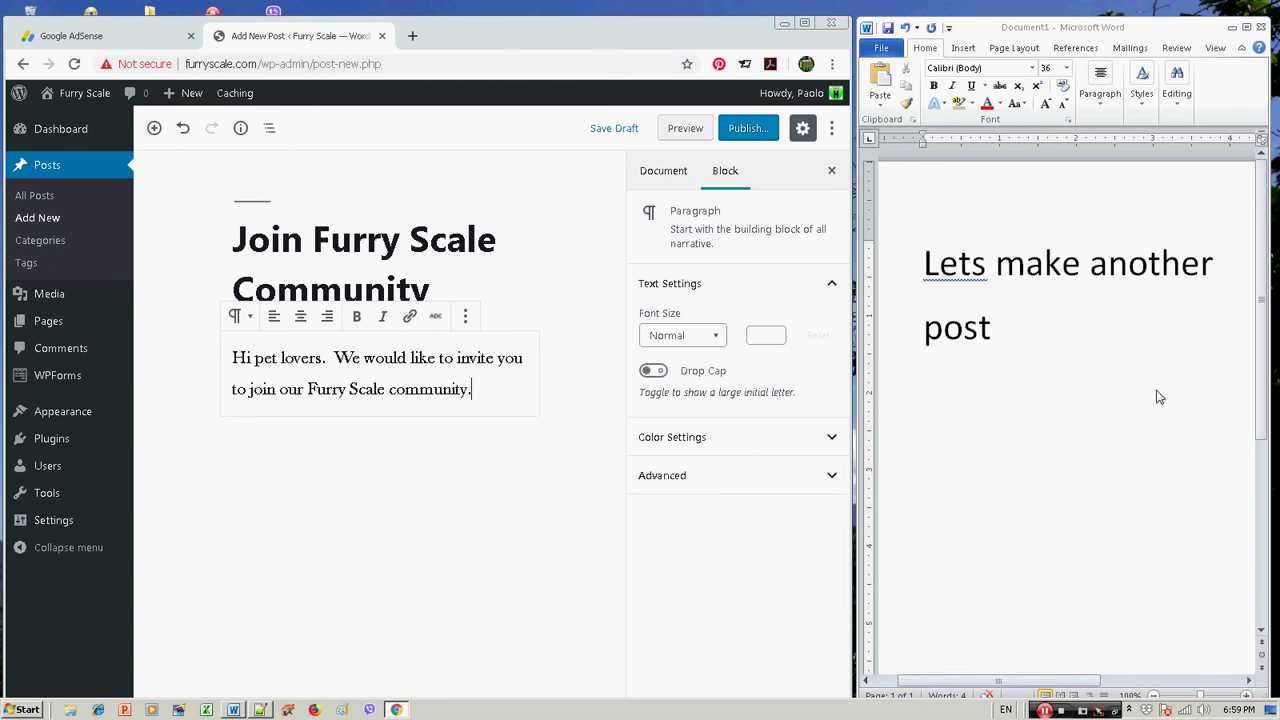
- Switch to Word and replace the whole note with "Assuming we are done, then we can publish the article."
click(1016, 334)
double_click(897, 240)
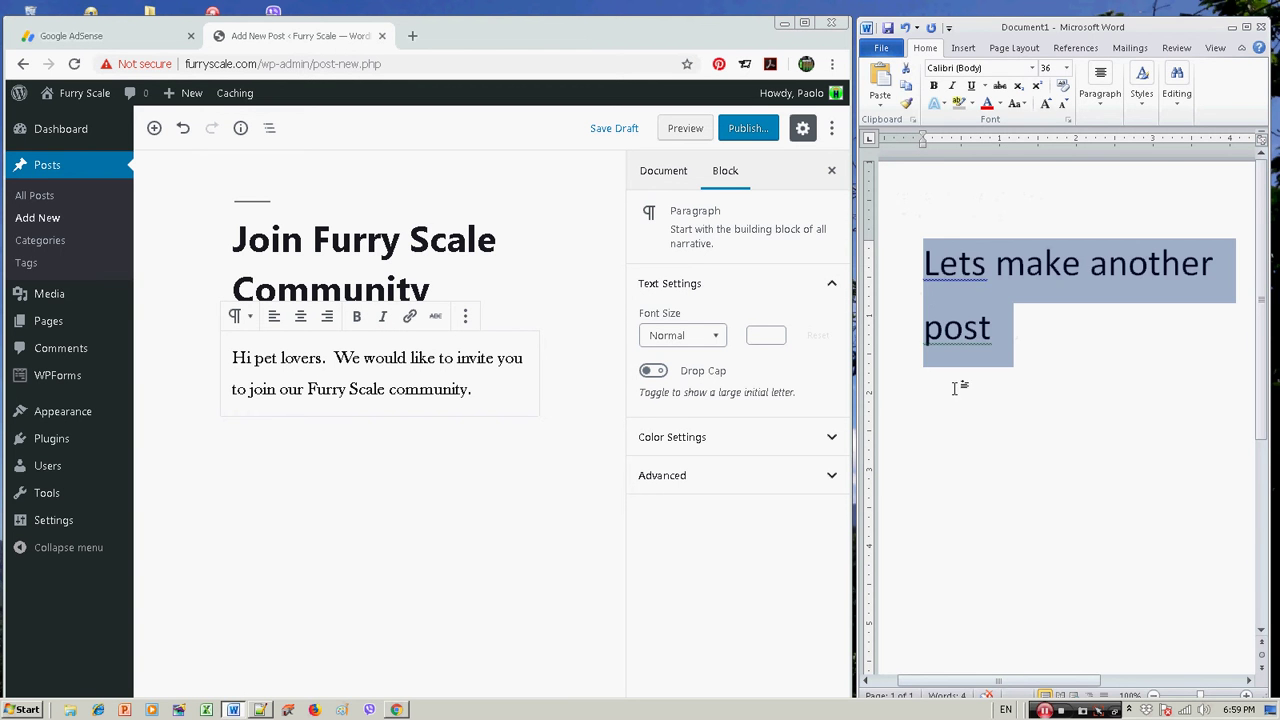
text(assum)
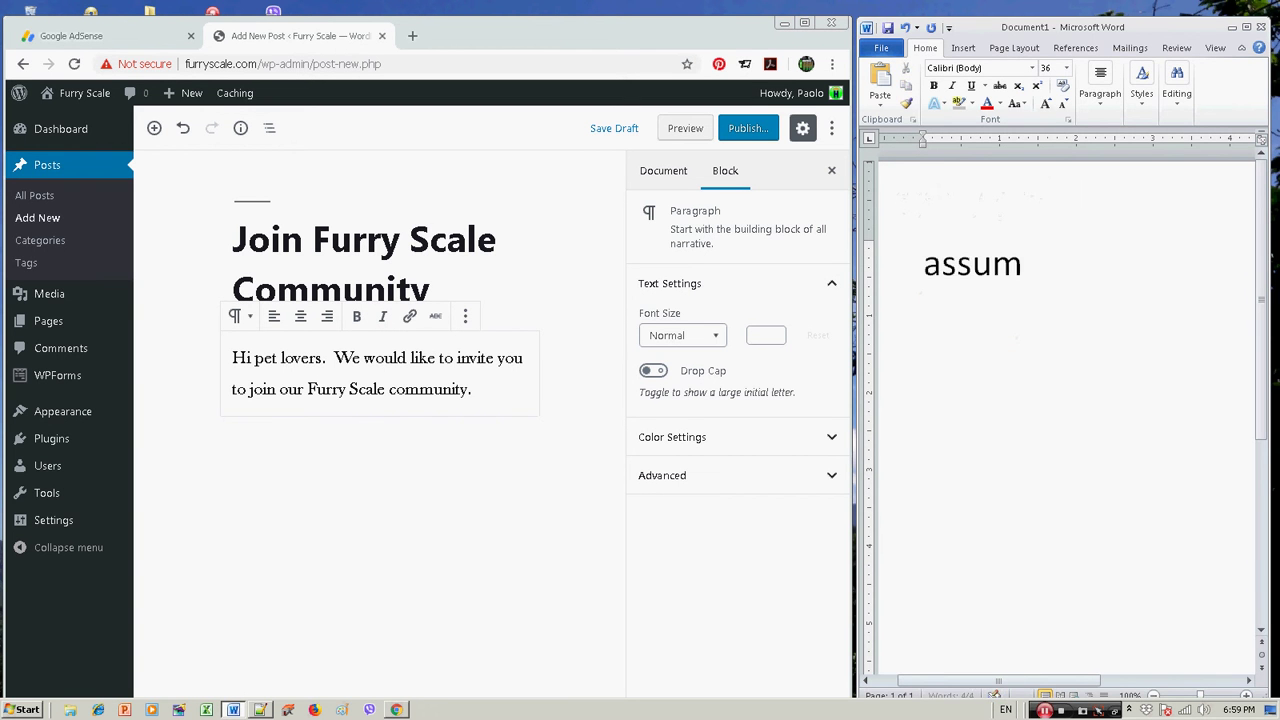
text(ing we a)
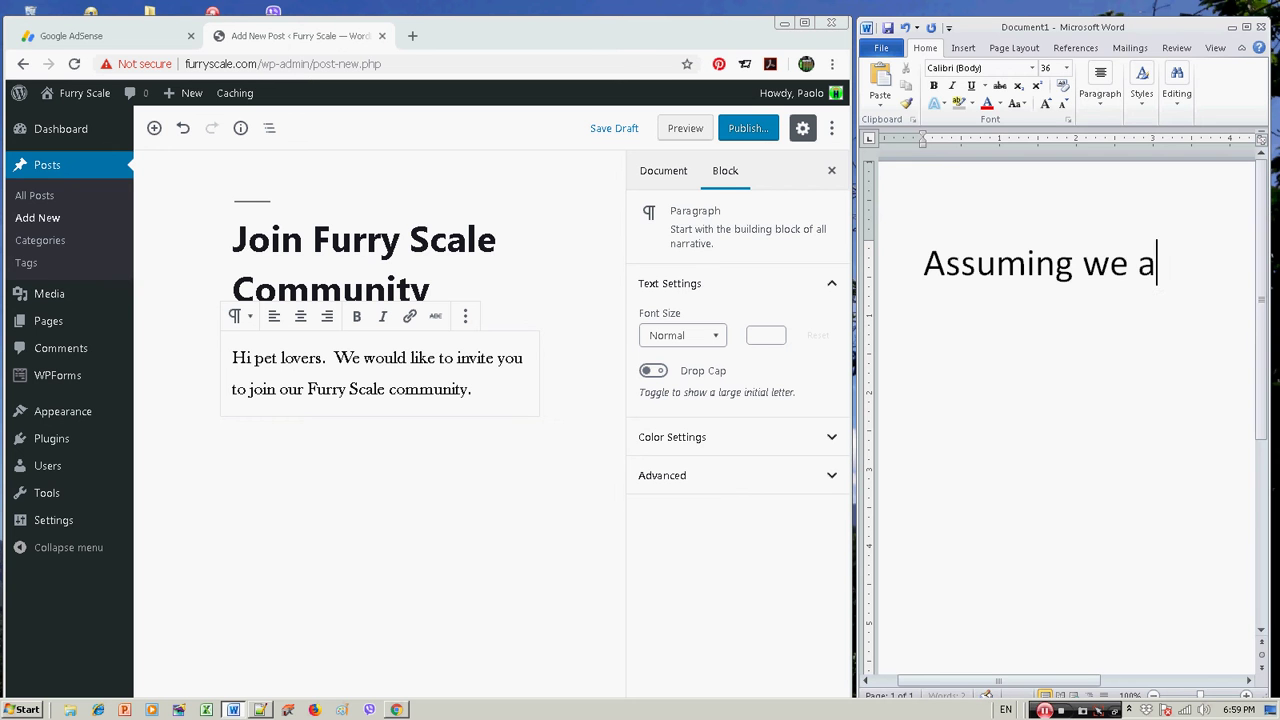
text(re done)
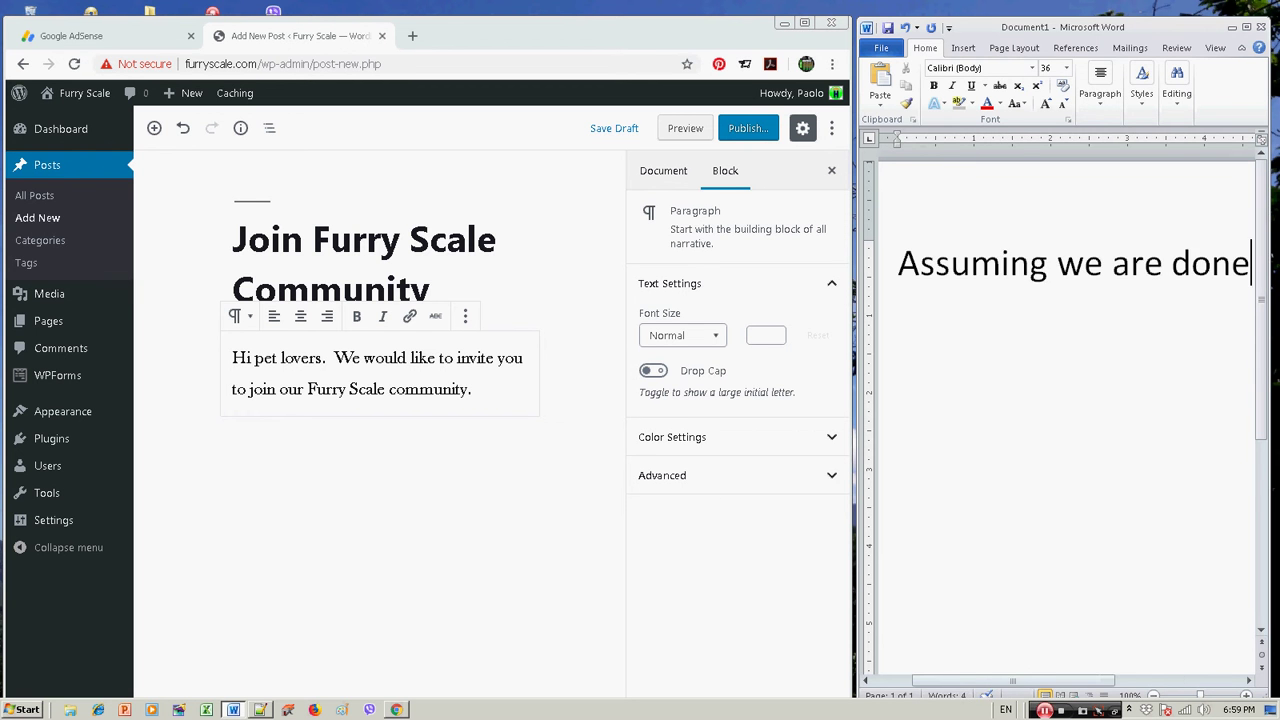
text(, then we c)
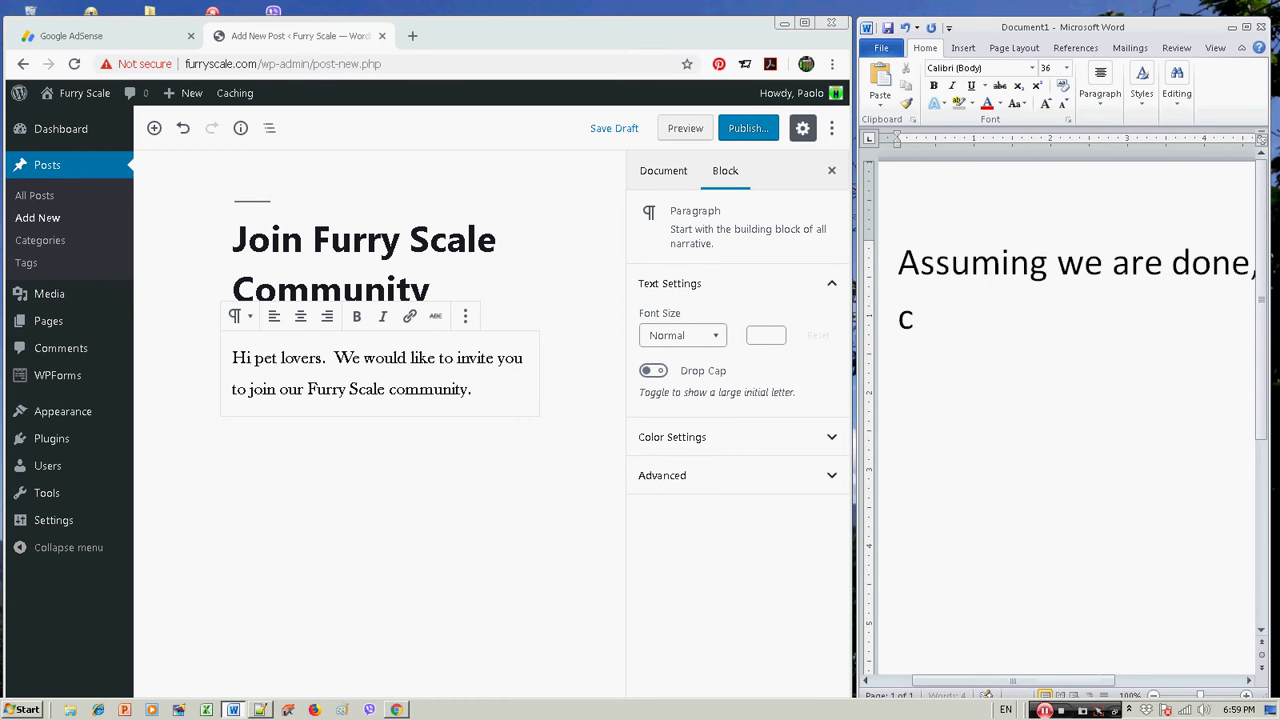
text(an publish)
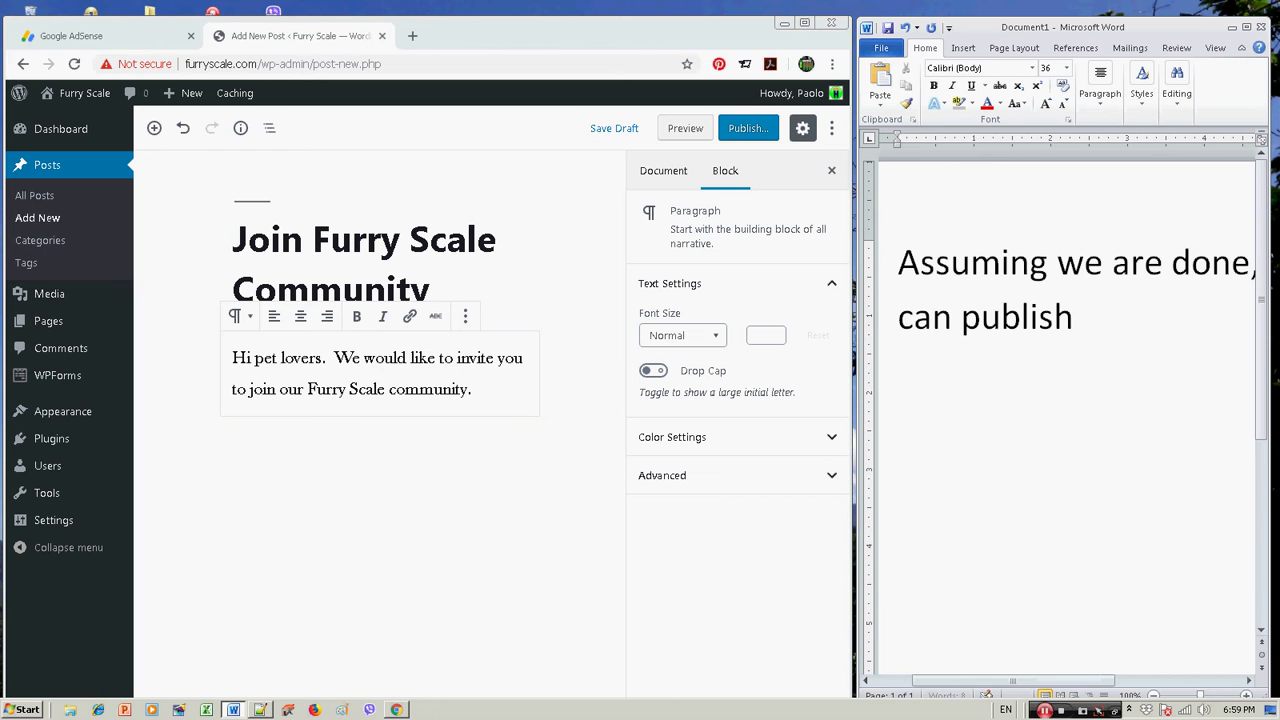
text( the article)
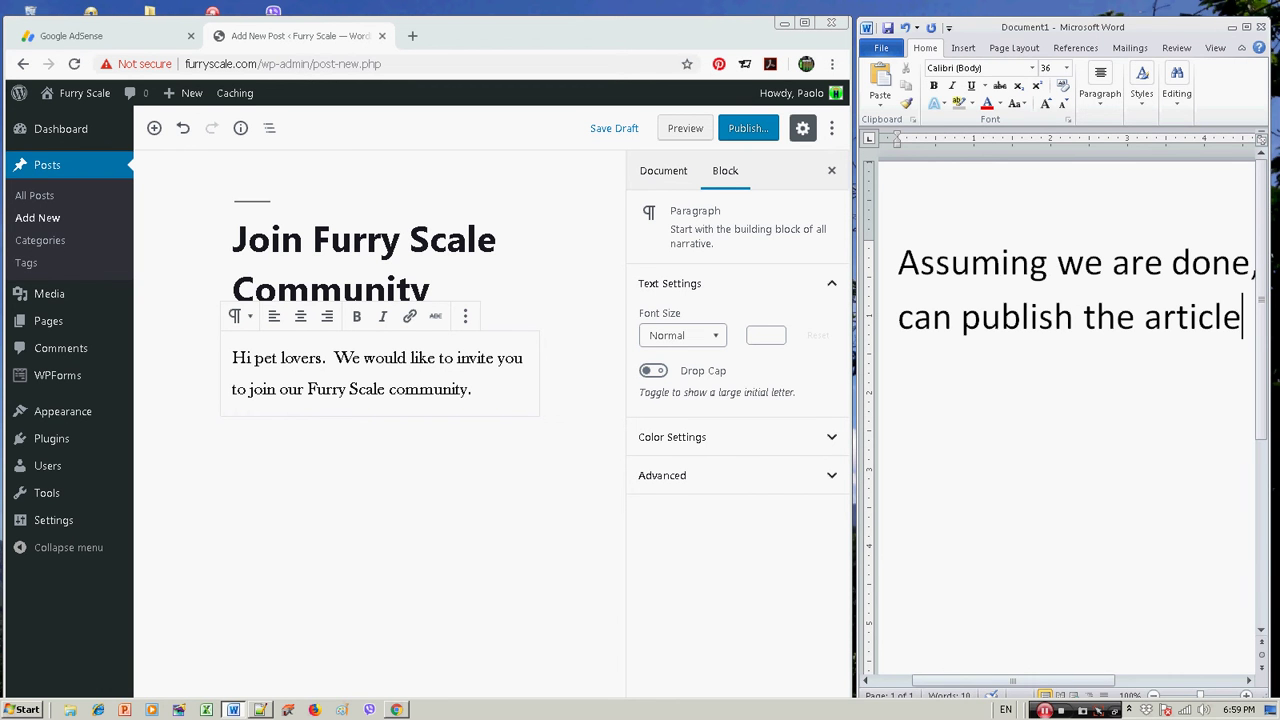
text(.)
- Switch to Chrome, publish the "Join Furry Scale Community" post immediately and open the live post
click(752, 132)
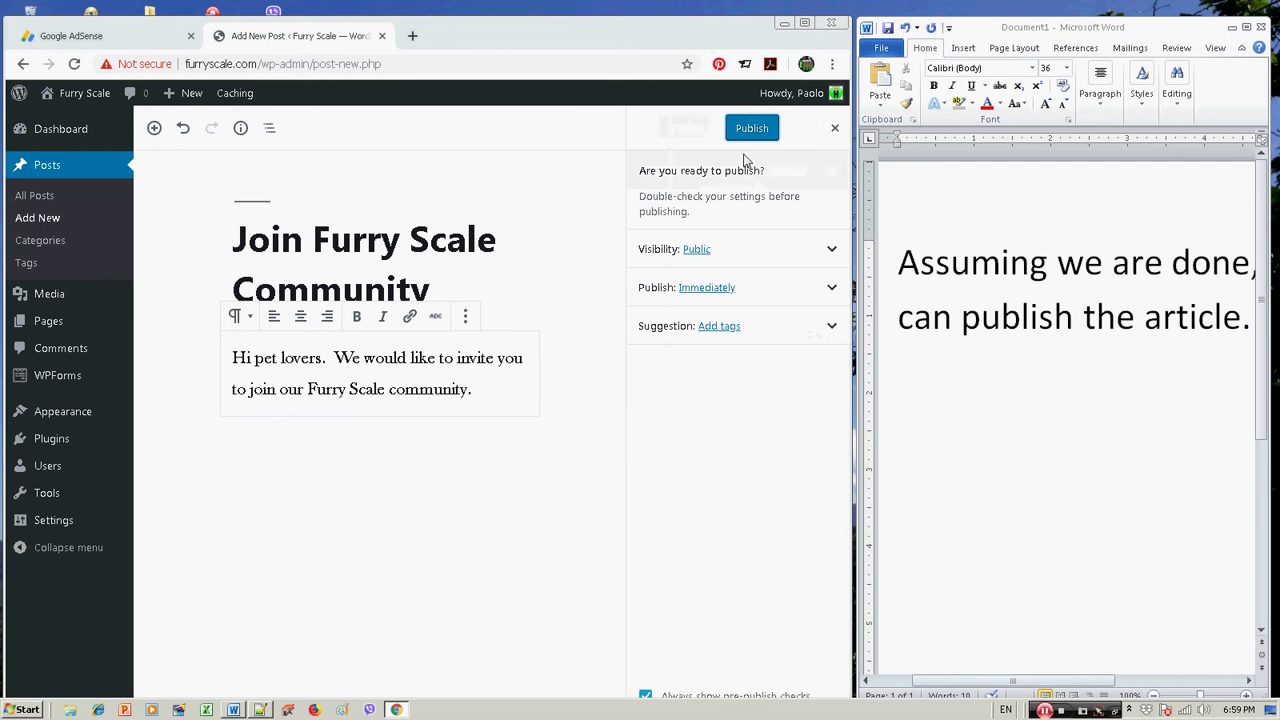
click(746, 136)
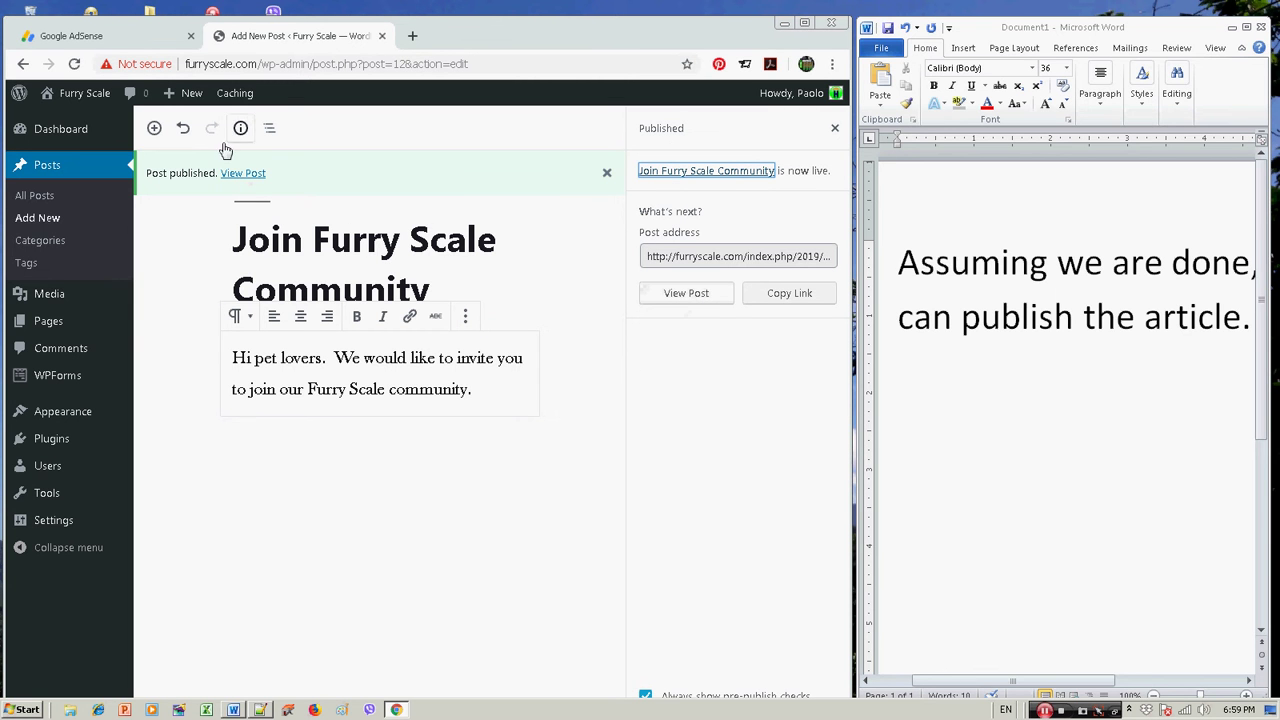
click(703, 294)
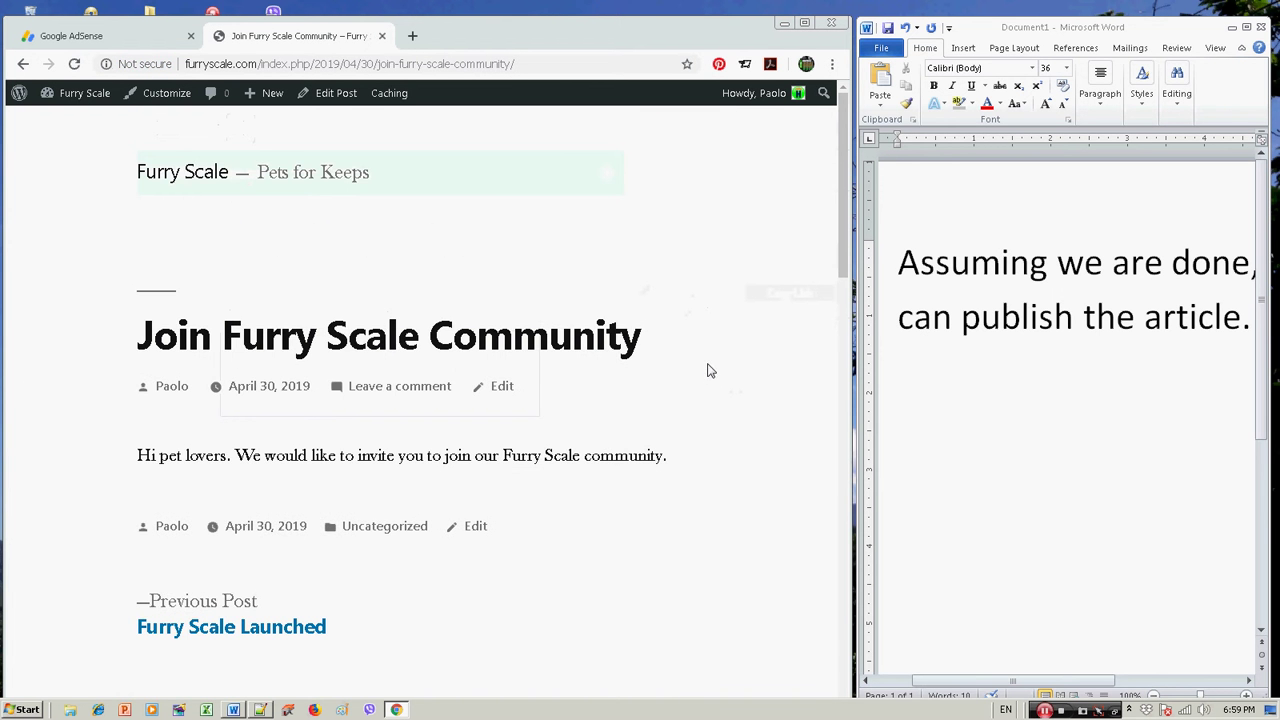
- Look through the live post page, from the Recent Posts and Archives sections back up to the post title
scroll(300, 270, down, 2)
scroll(297, 275, up, 2)
scroll(300, 277, down, 10)
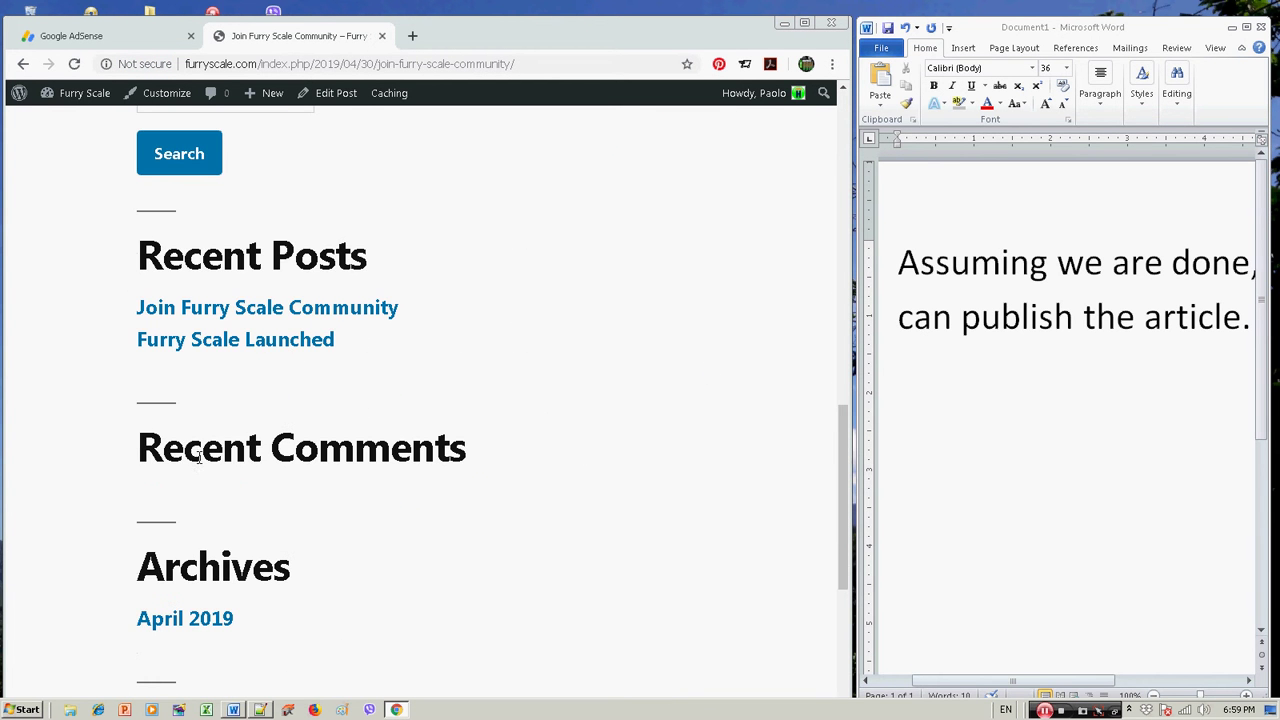
scroll(197, 435, down, 3)
scroll(237, 434, up, 12)
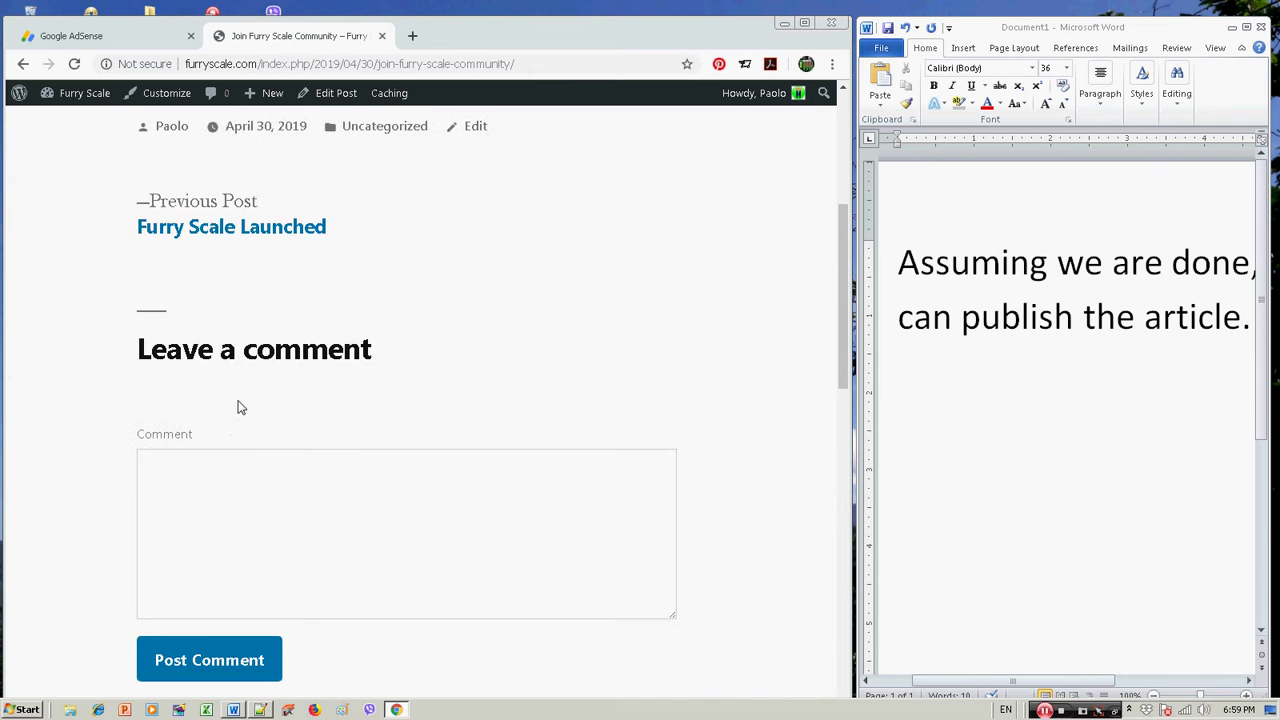
drag(137, 255, 666, 252)
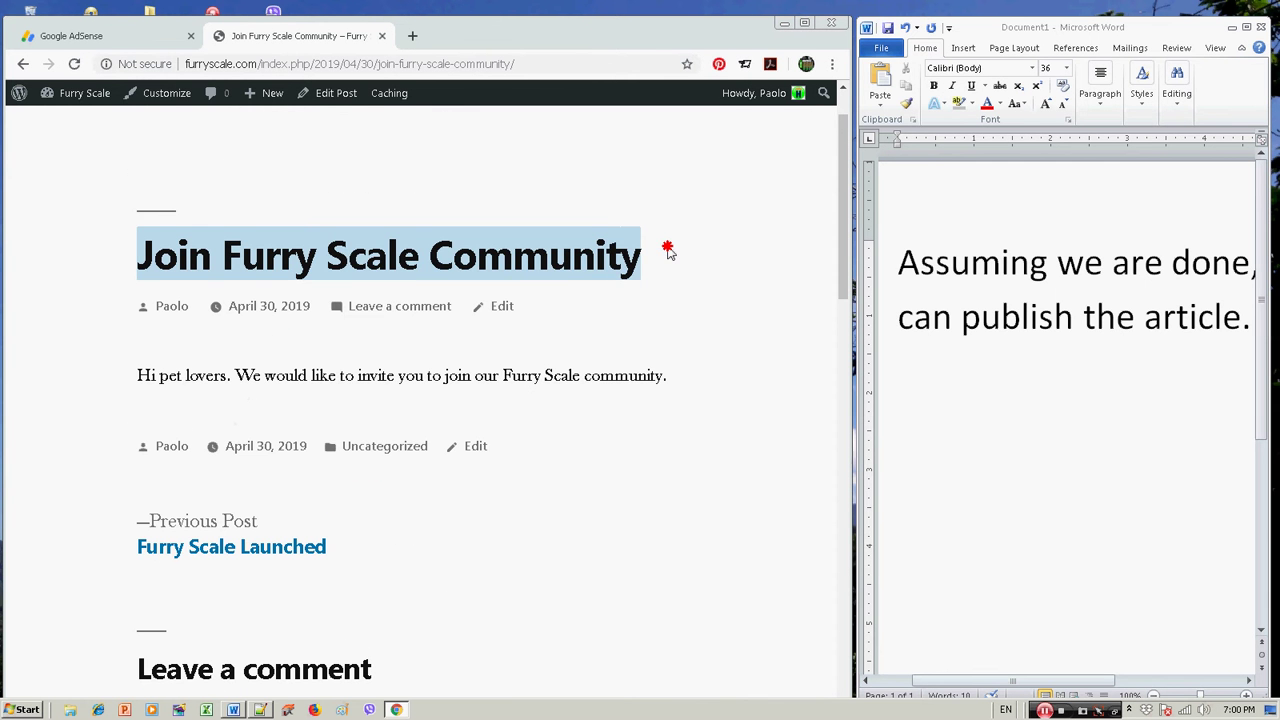
scroll(659, 317, up, 1)
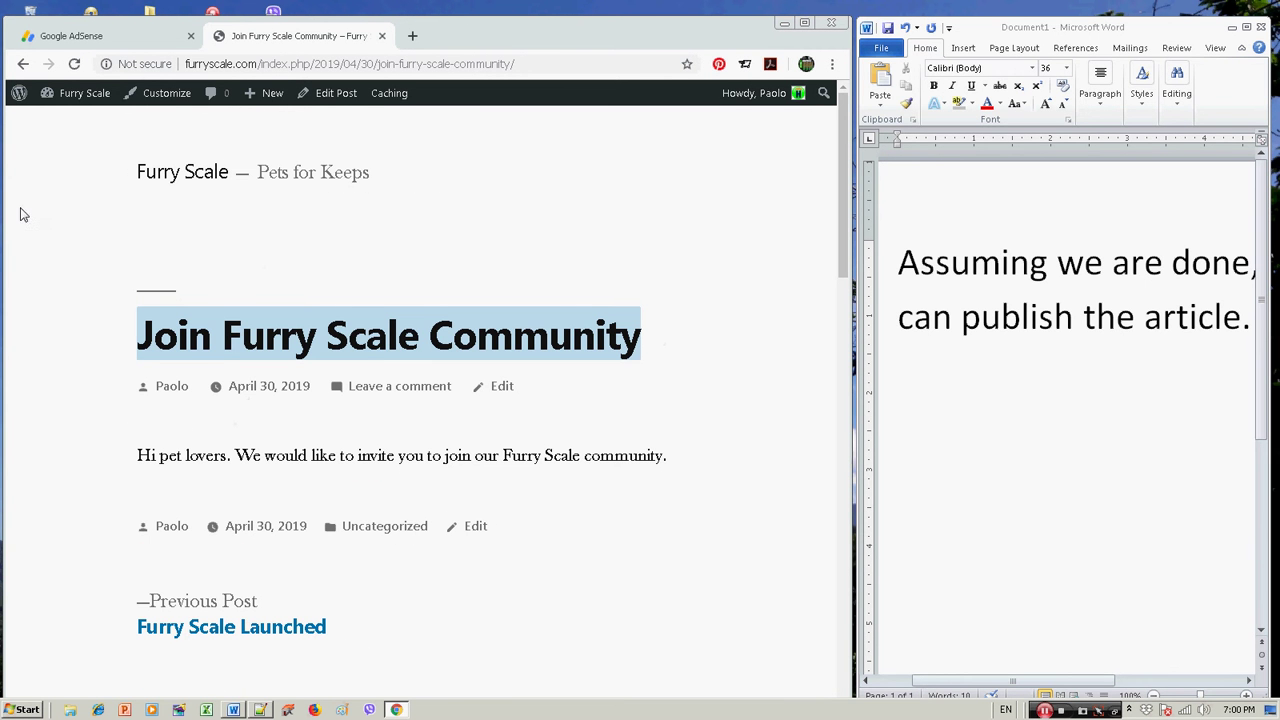
- Switch to Word and replace the note with "Congratulations," and, on a second line, "You can now create posts."
click(1003, 323)
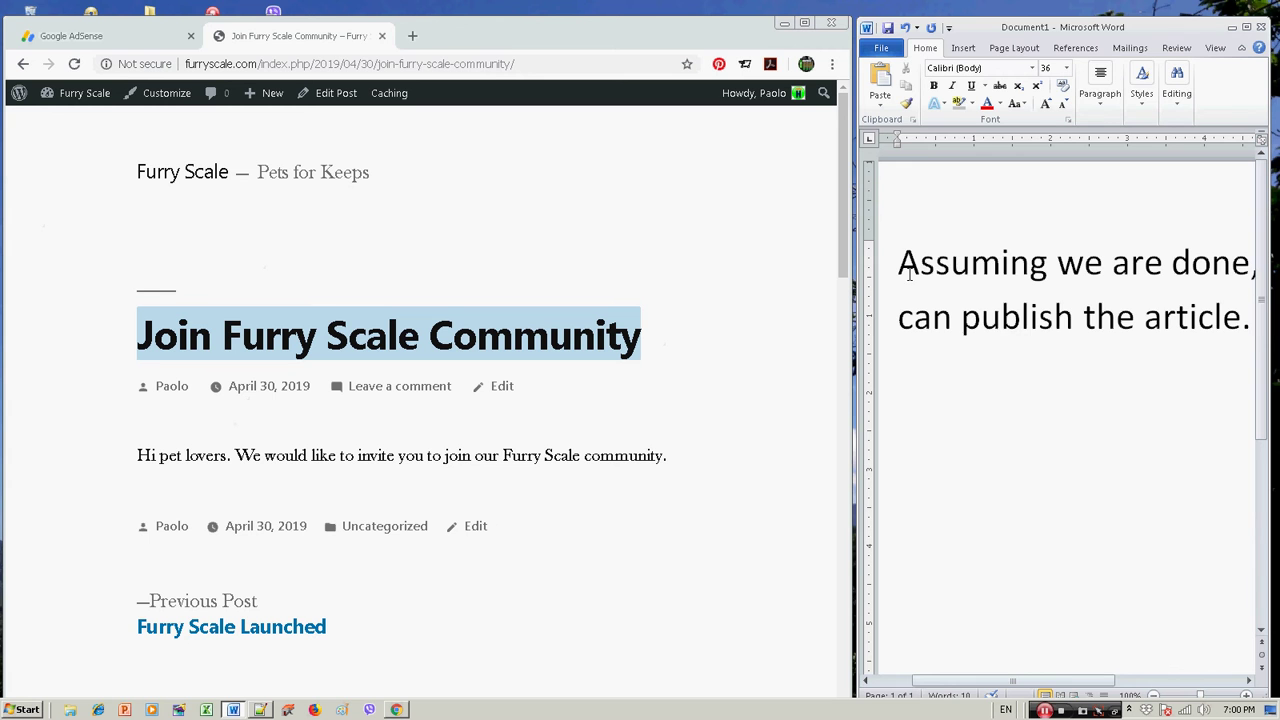
click(900, 270)
shift+click(964, 299)
key(ctrl+a)
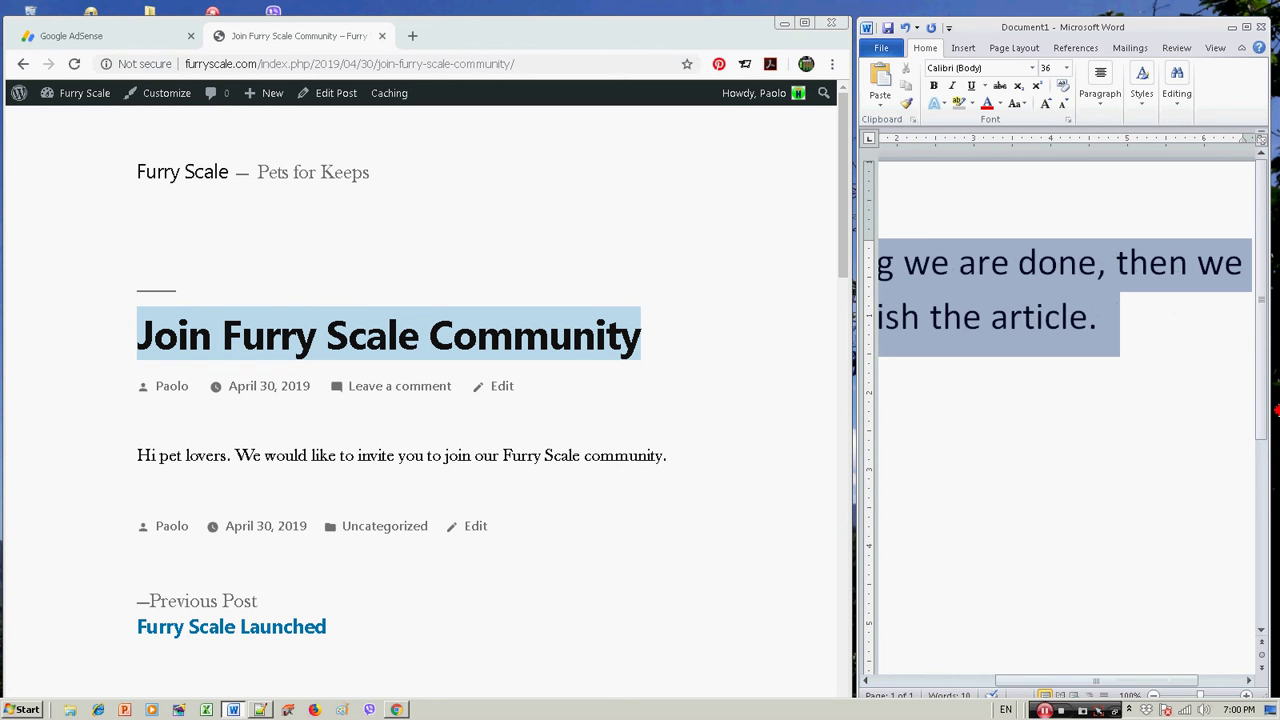
text(Congr)
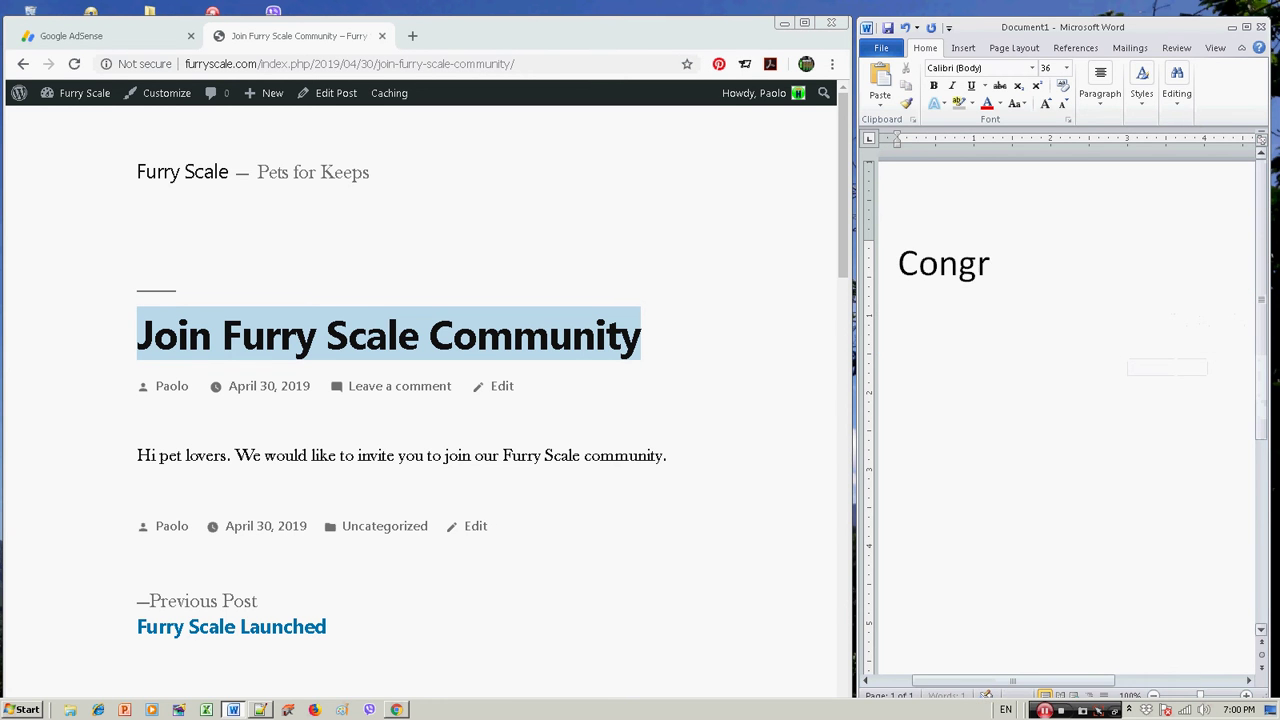
text(atulations)
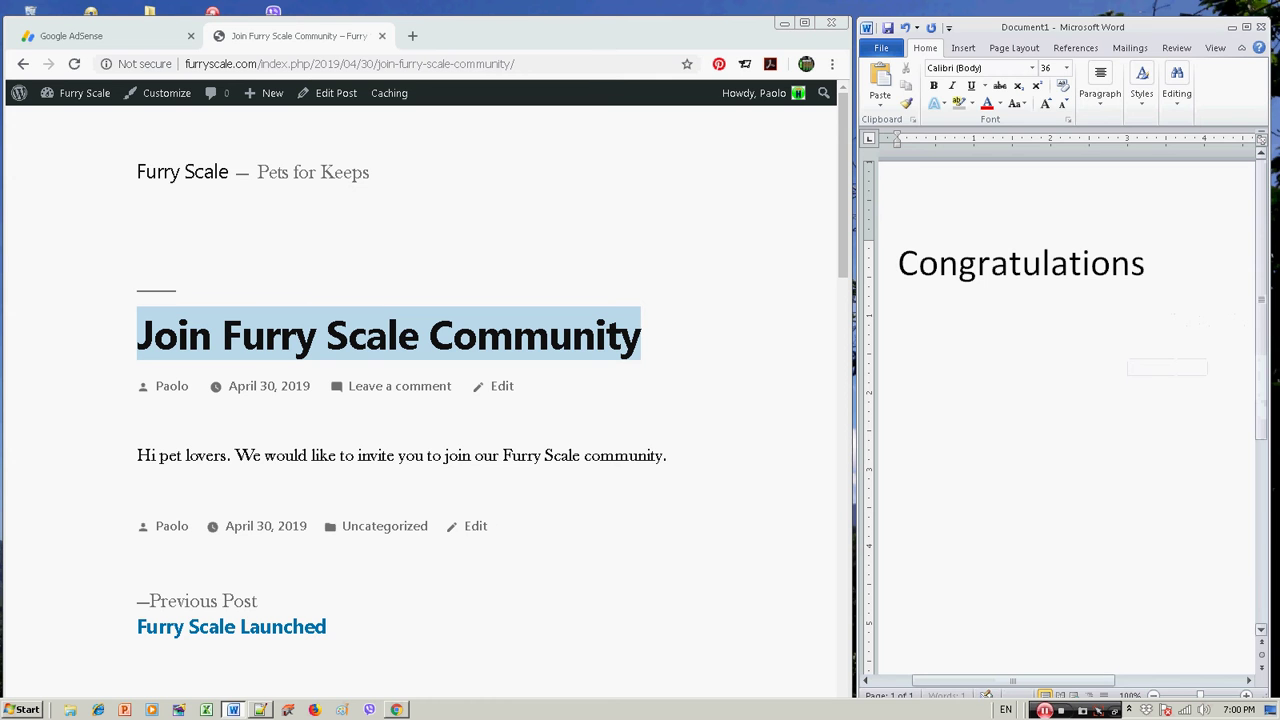
text(,)
key(Return)
text(you can now)
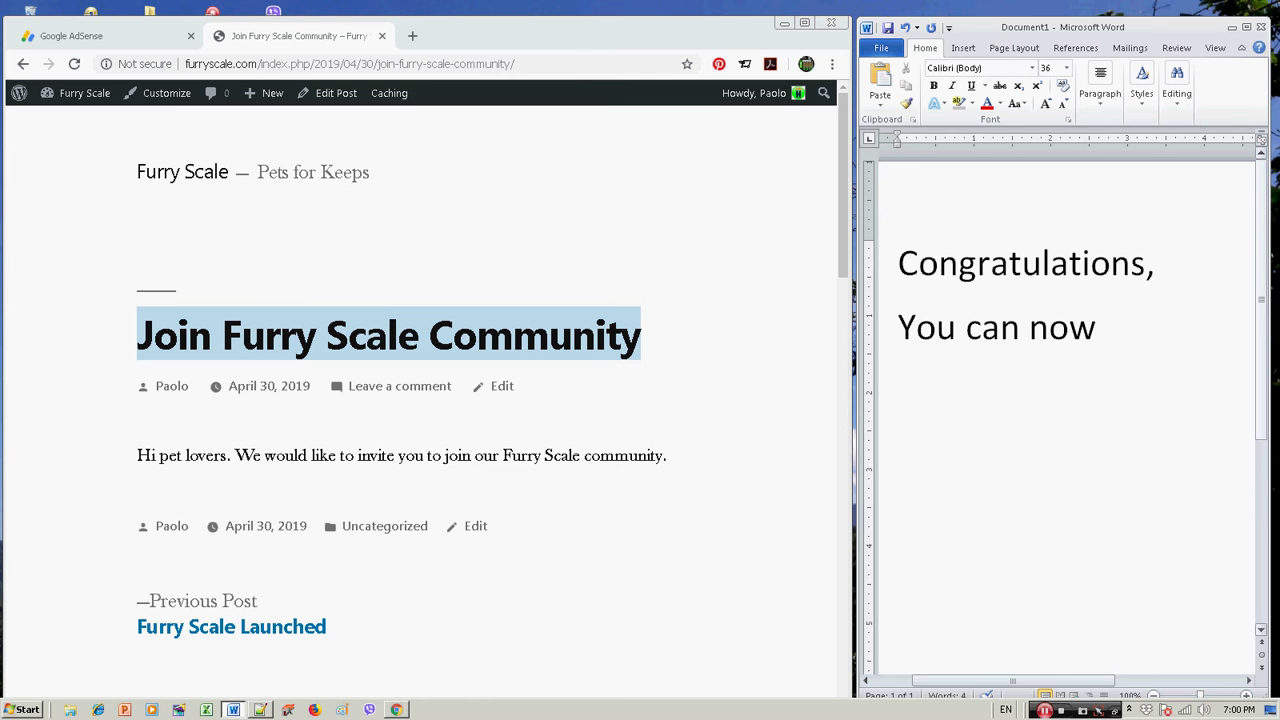
text( create posts.)
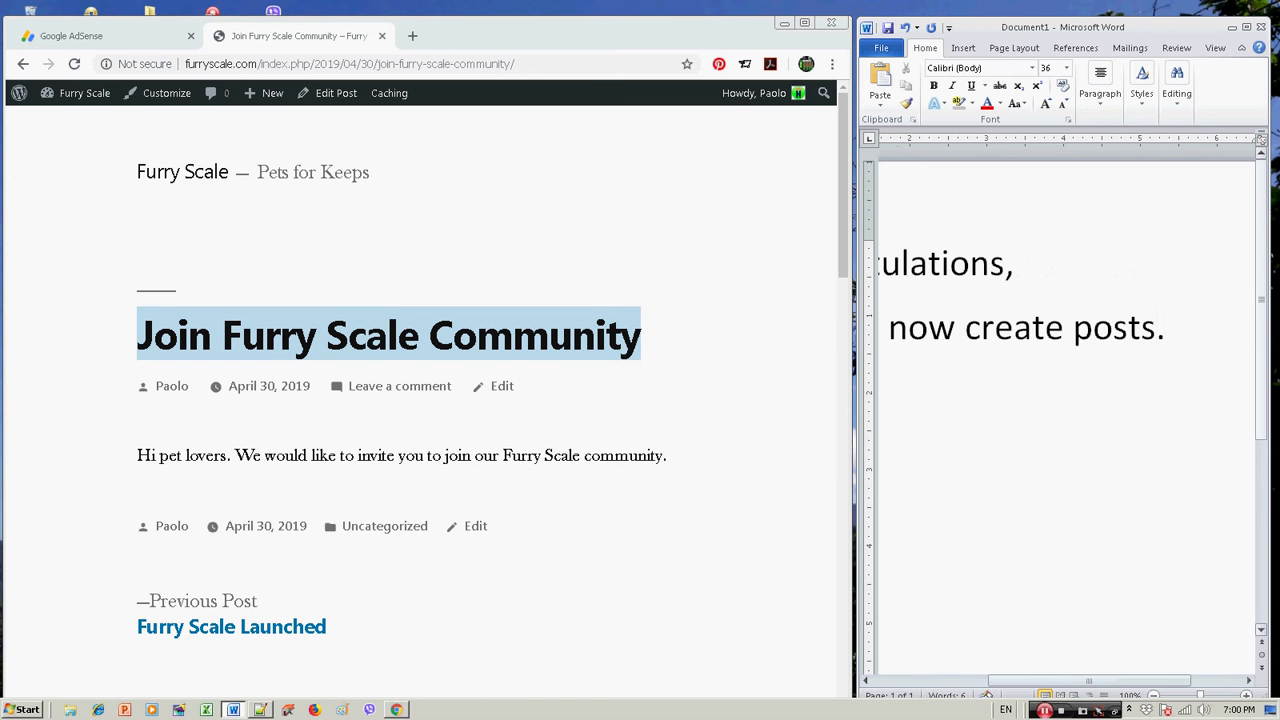
- Replace the whole note with "Now, lets learn how" and, on a second line, "To create pages."
key(shift+Up)
key(shift+Left)
key(shift+Left)
key(shift+Left)
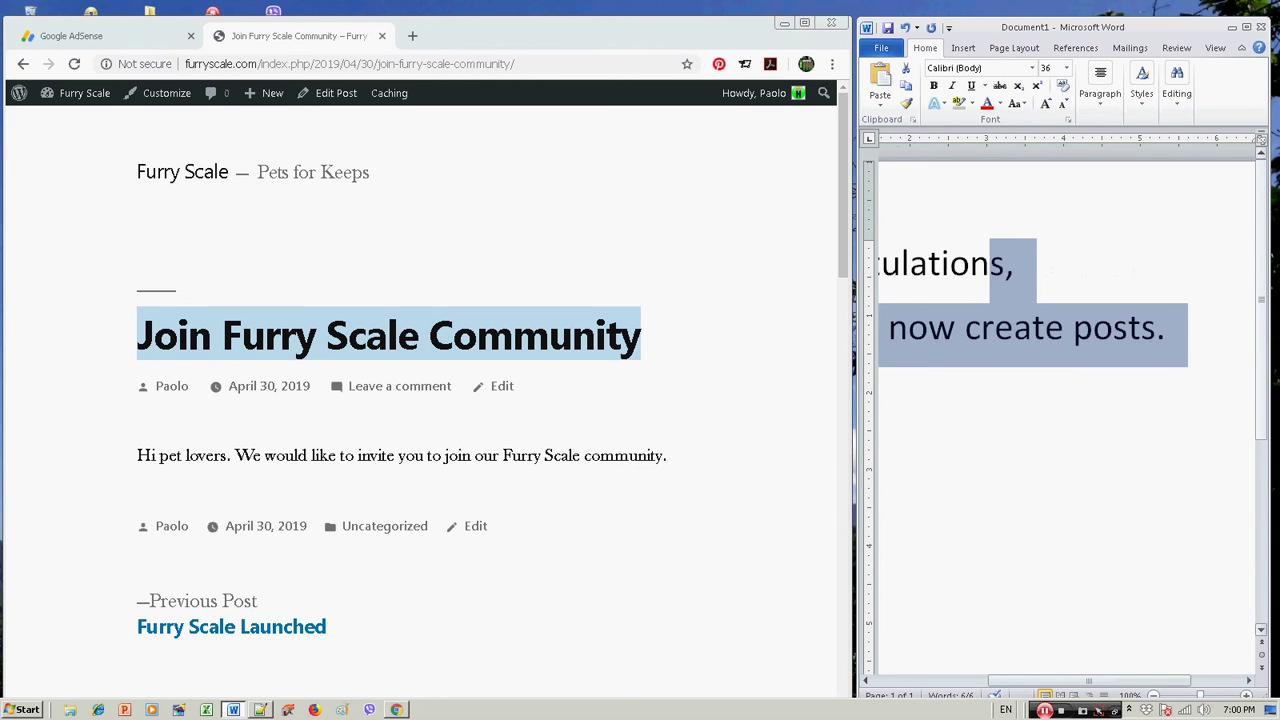
key(shift+Home)
key(BackSpace)
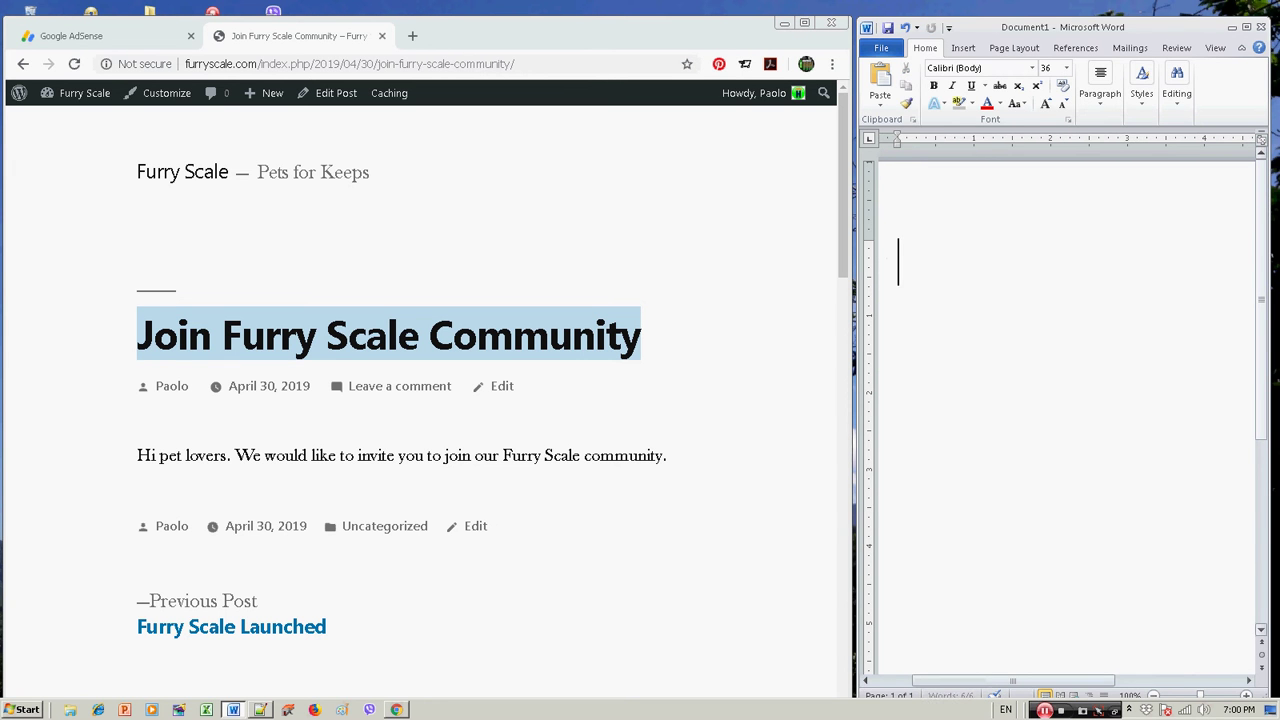
text(Now,)
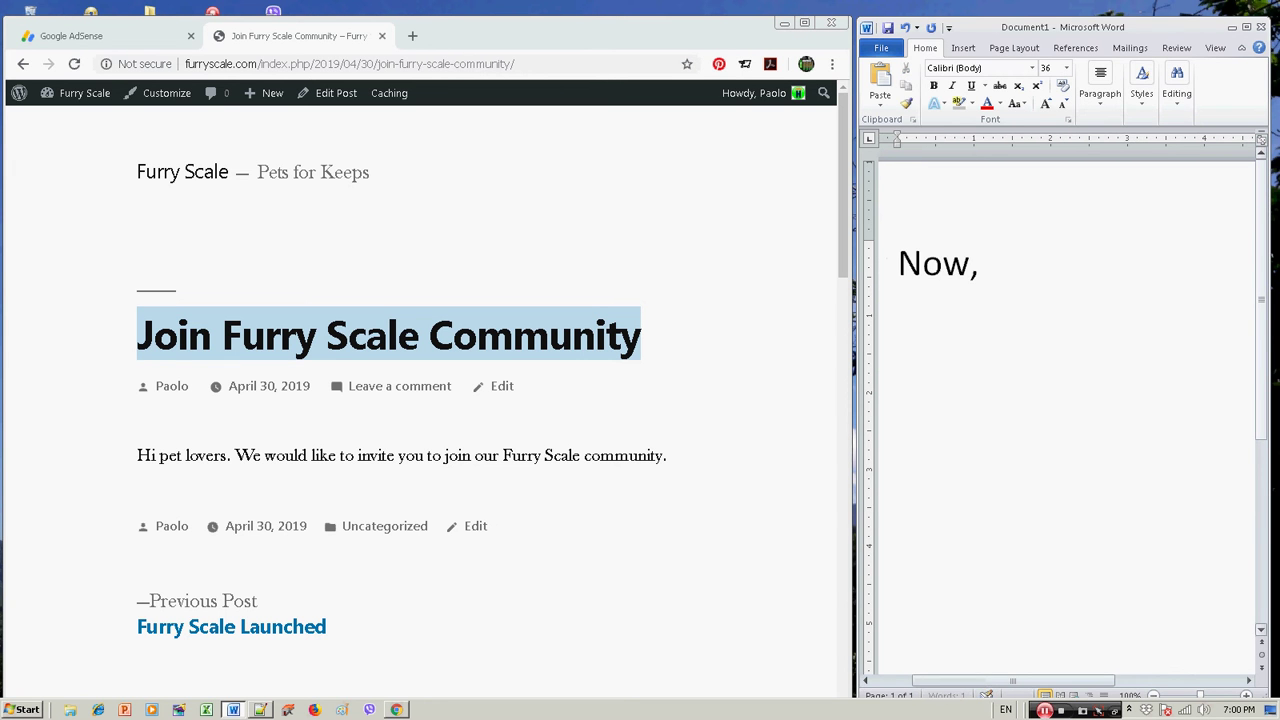
text( lets learn)
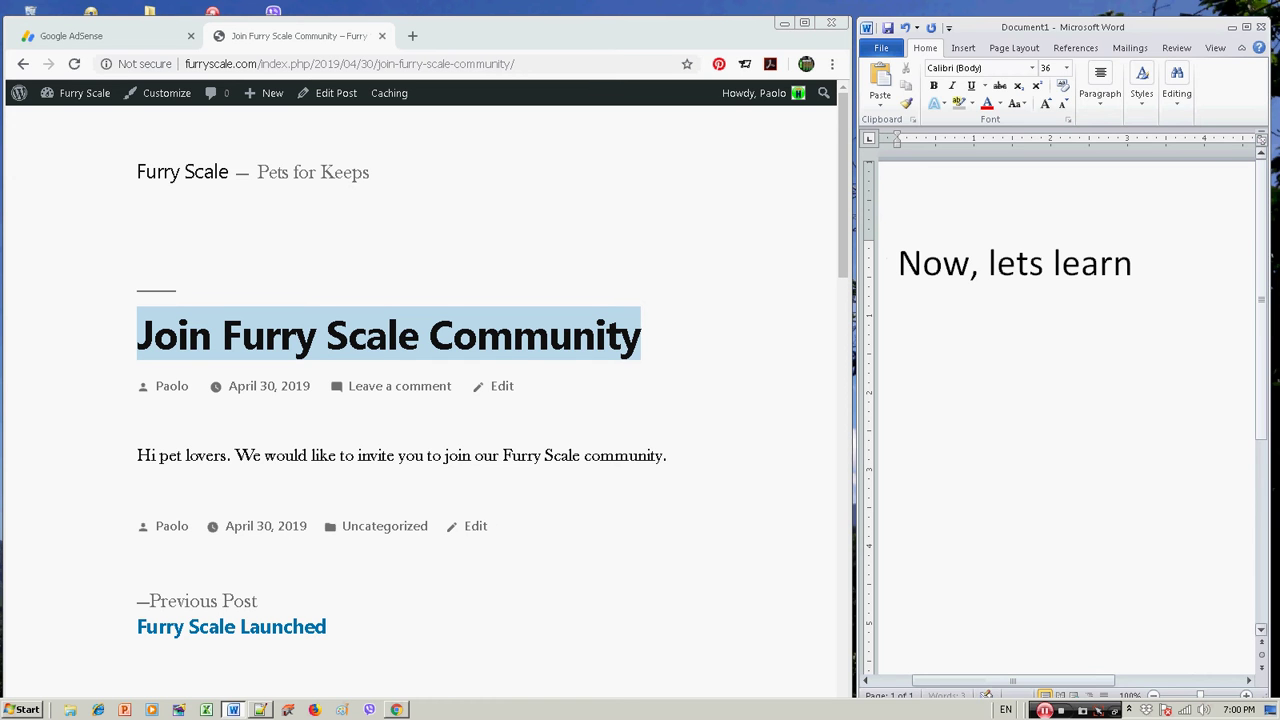
text( hopw)
key(BackSpace)
key(BackSpace)
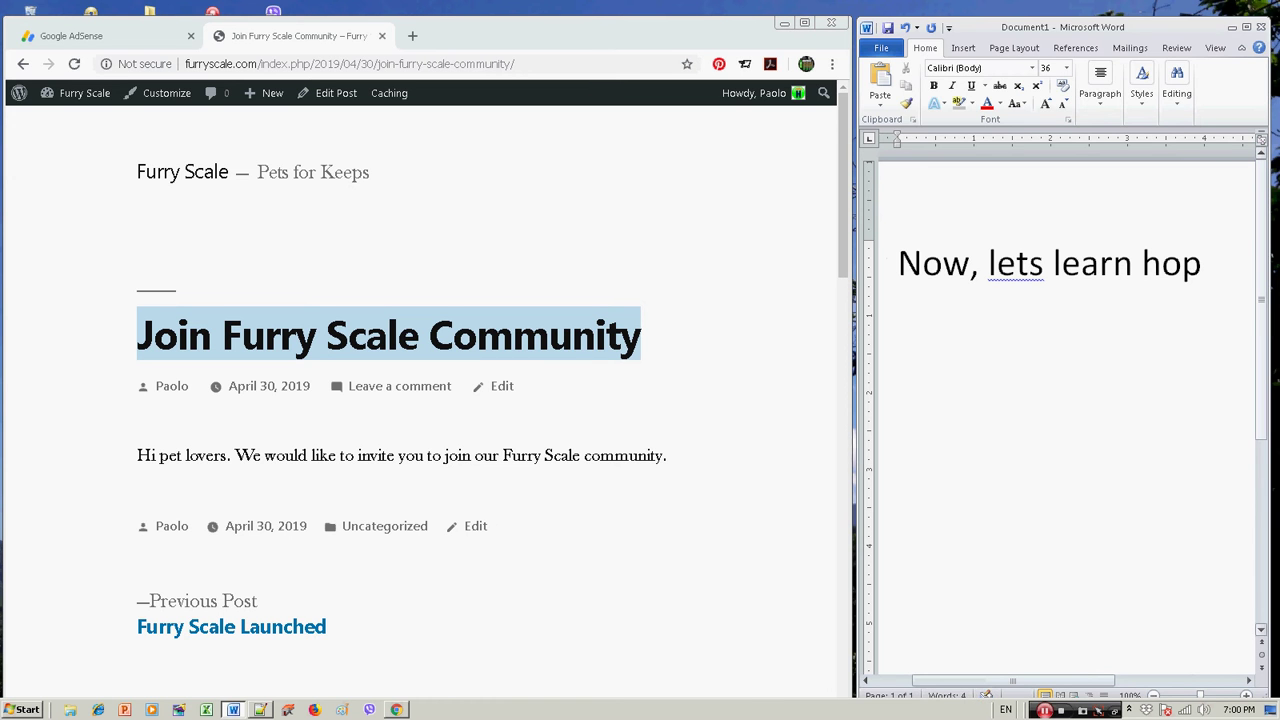
text(w)
key(Return)
text(to crea)
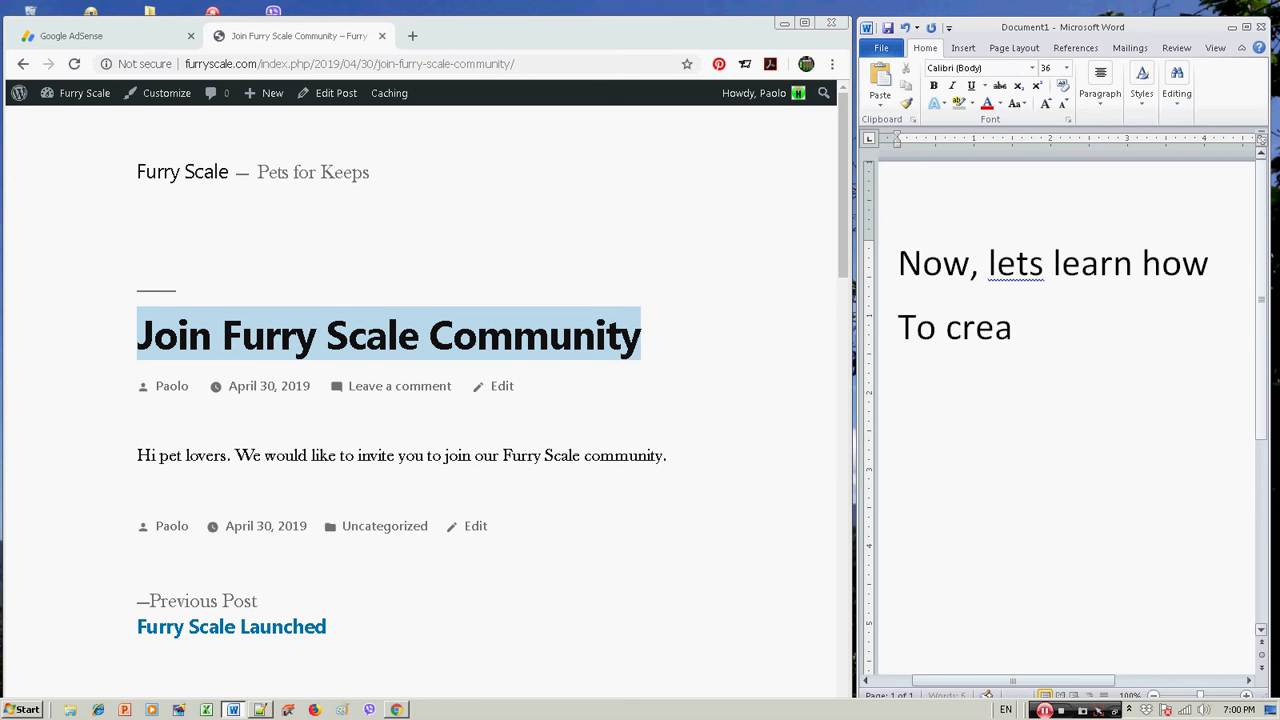
text(te pages.)
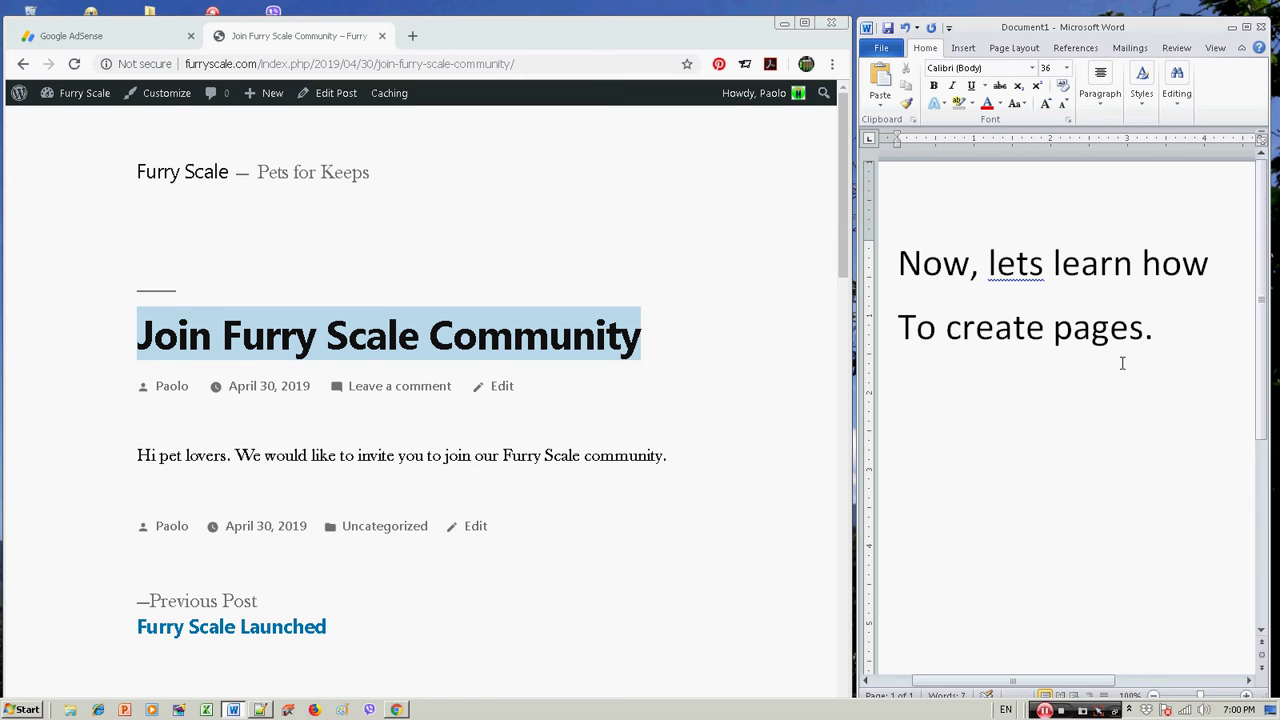
drag(1055, 338, 894, 257)
click(1100, 394)
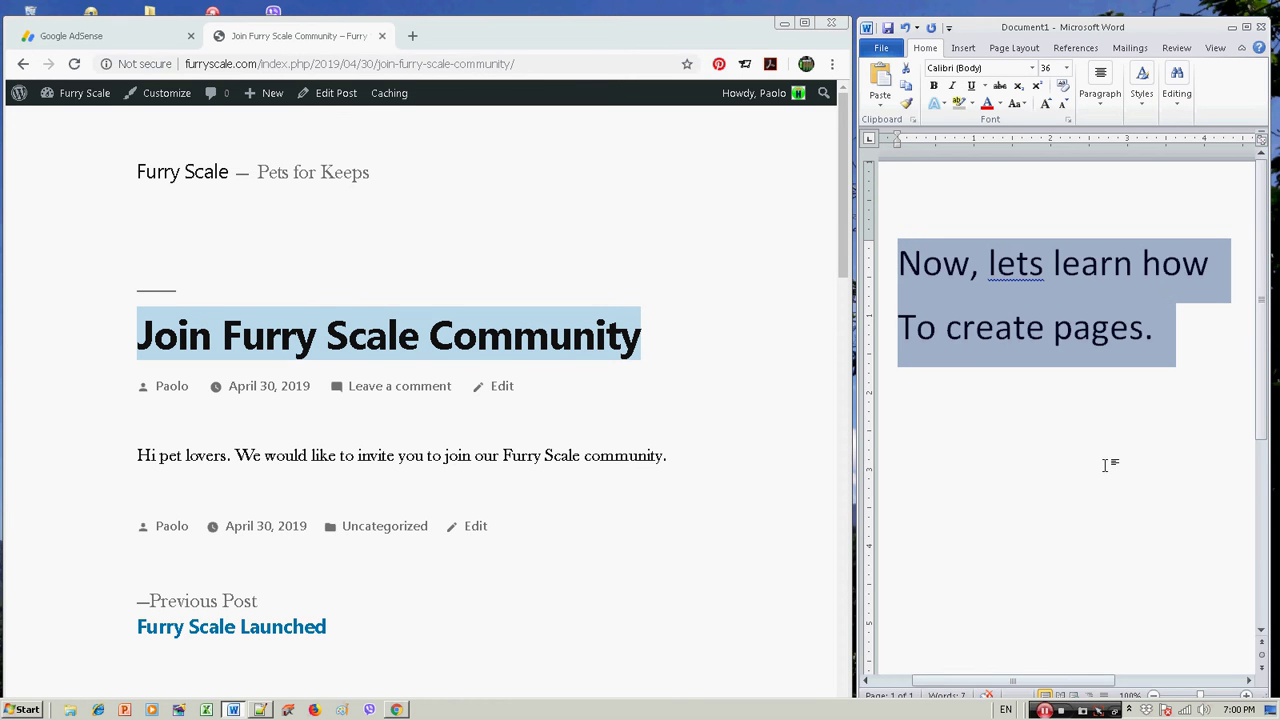
- Switch to Chrome, return to the site's dashboard and open the list of all pages
mouse_move(72, 104)
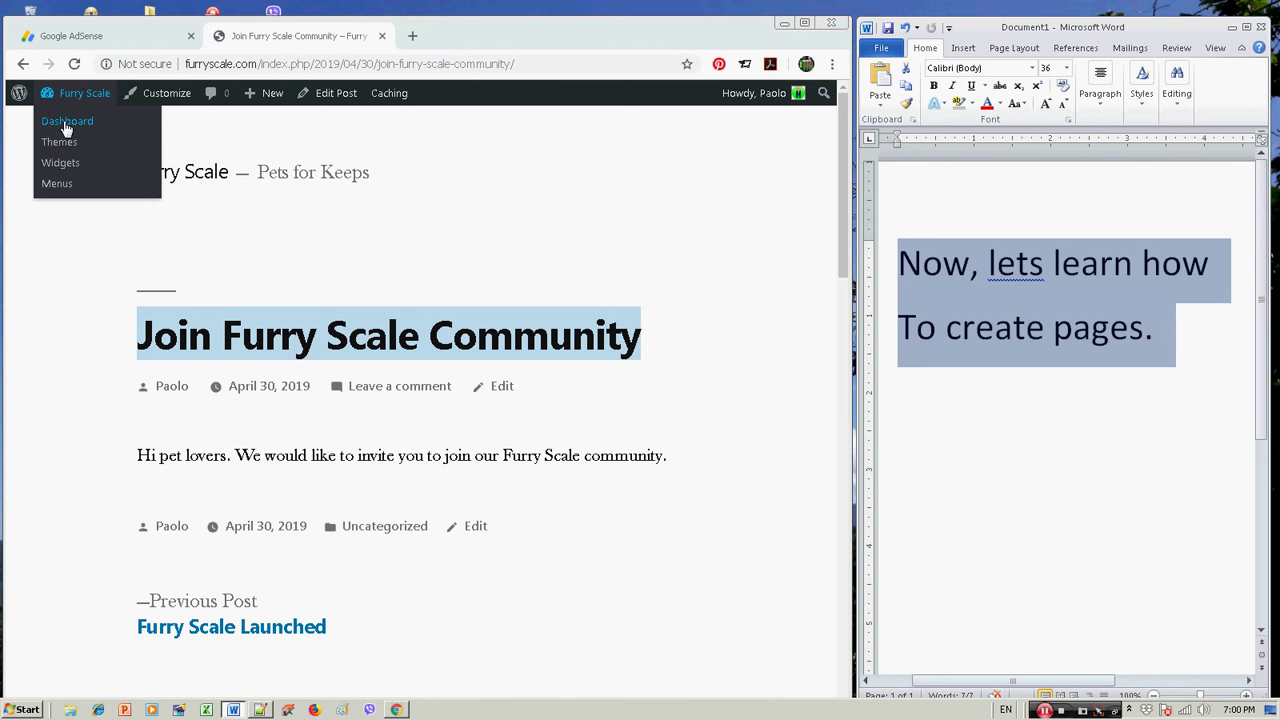
click(62, 124)
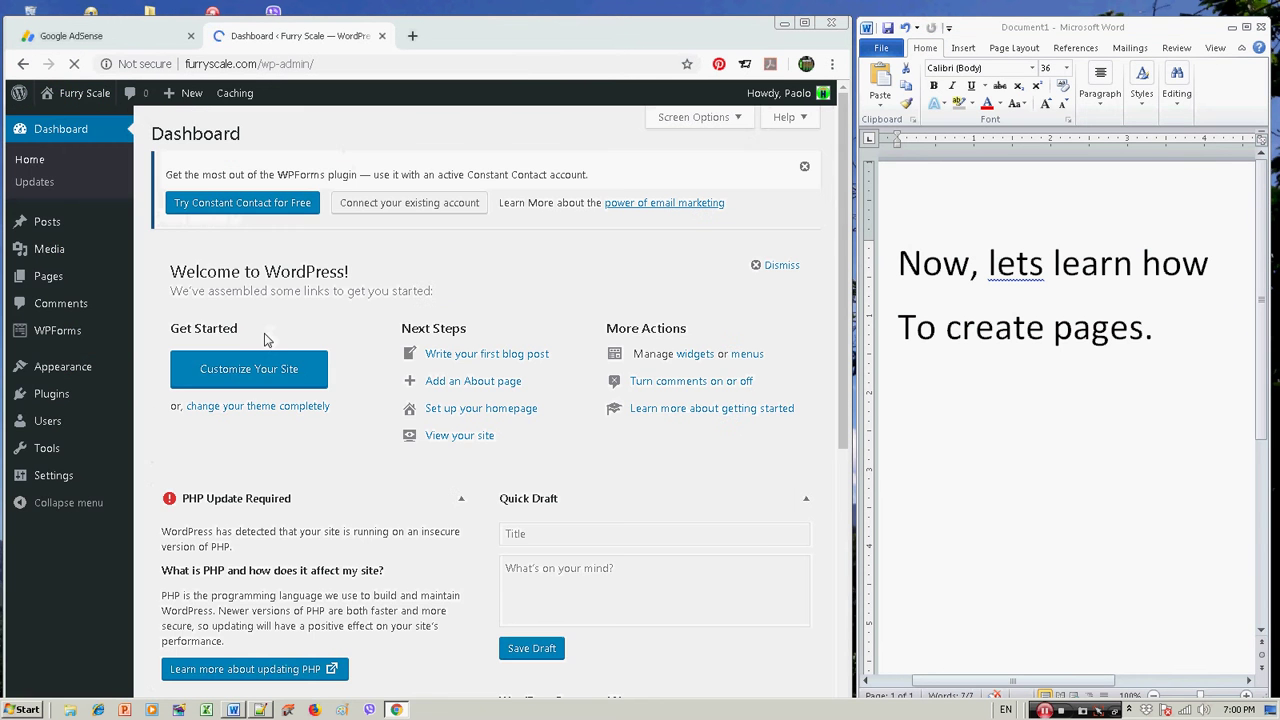
mouse_move(63, 255)
mouse_move(68, 284)
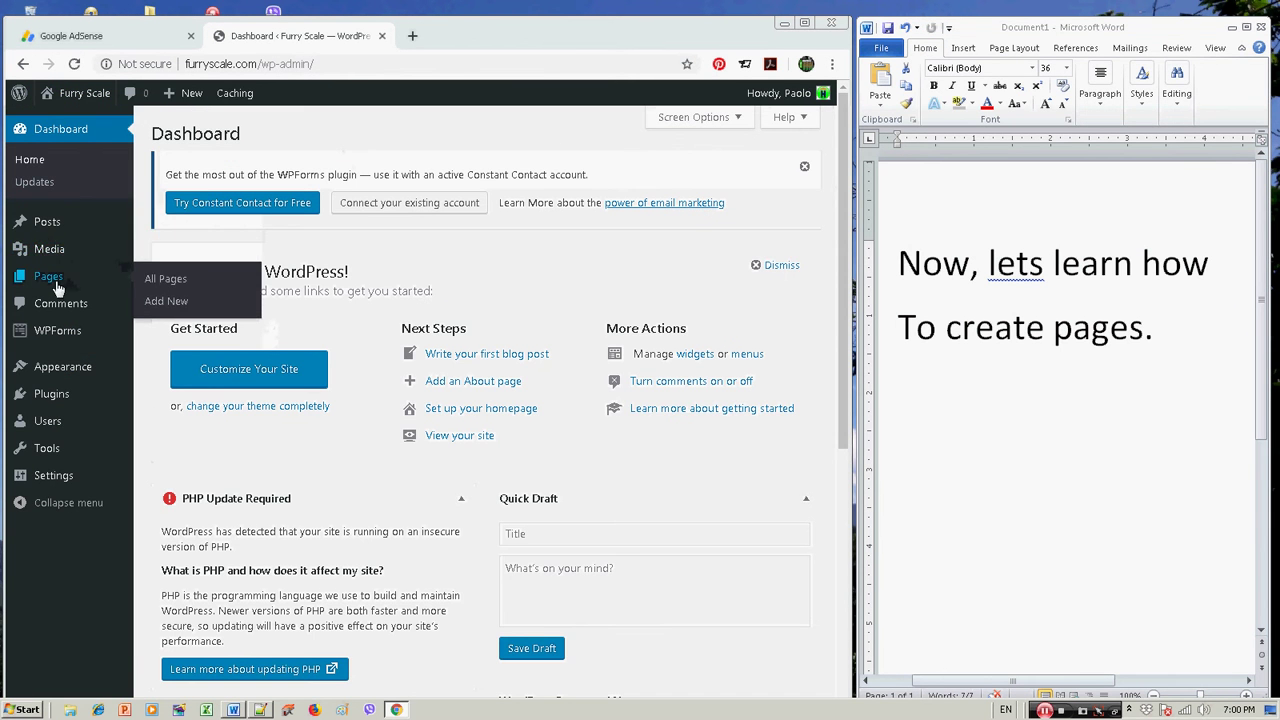
click(166, 280)
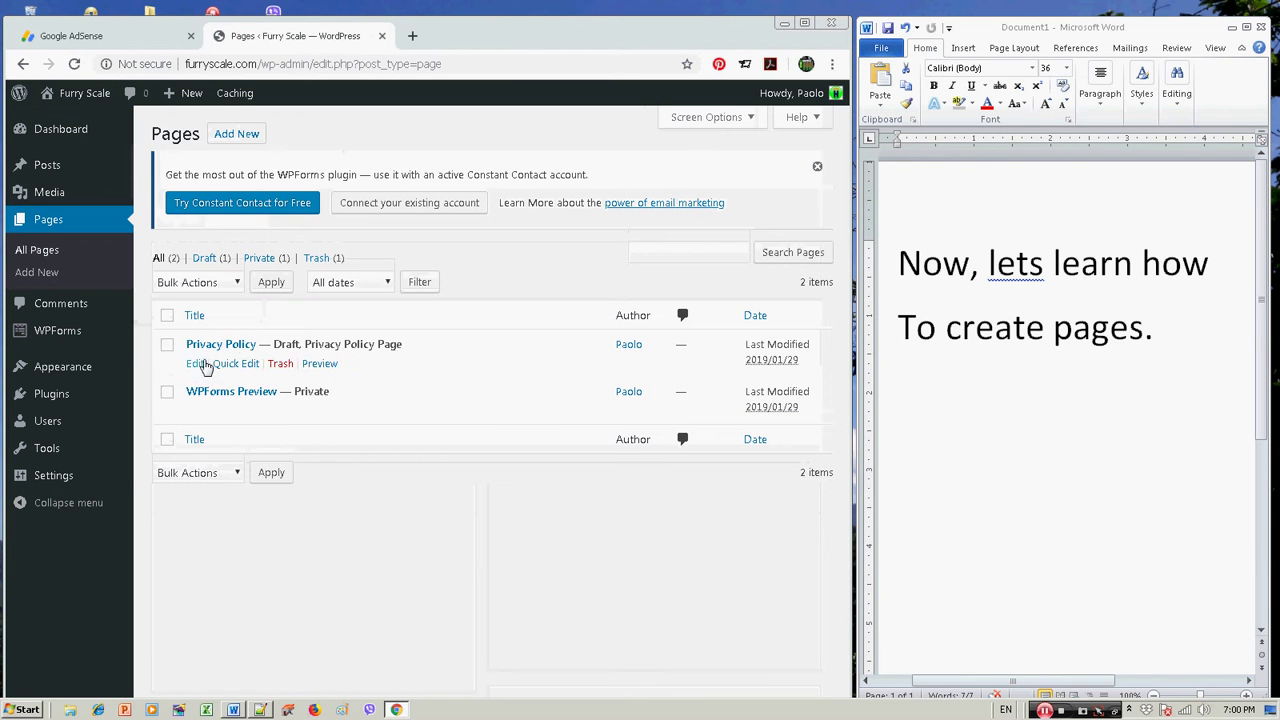
mouse_move(245, 362)
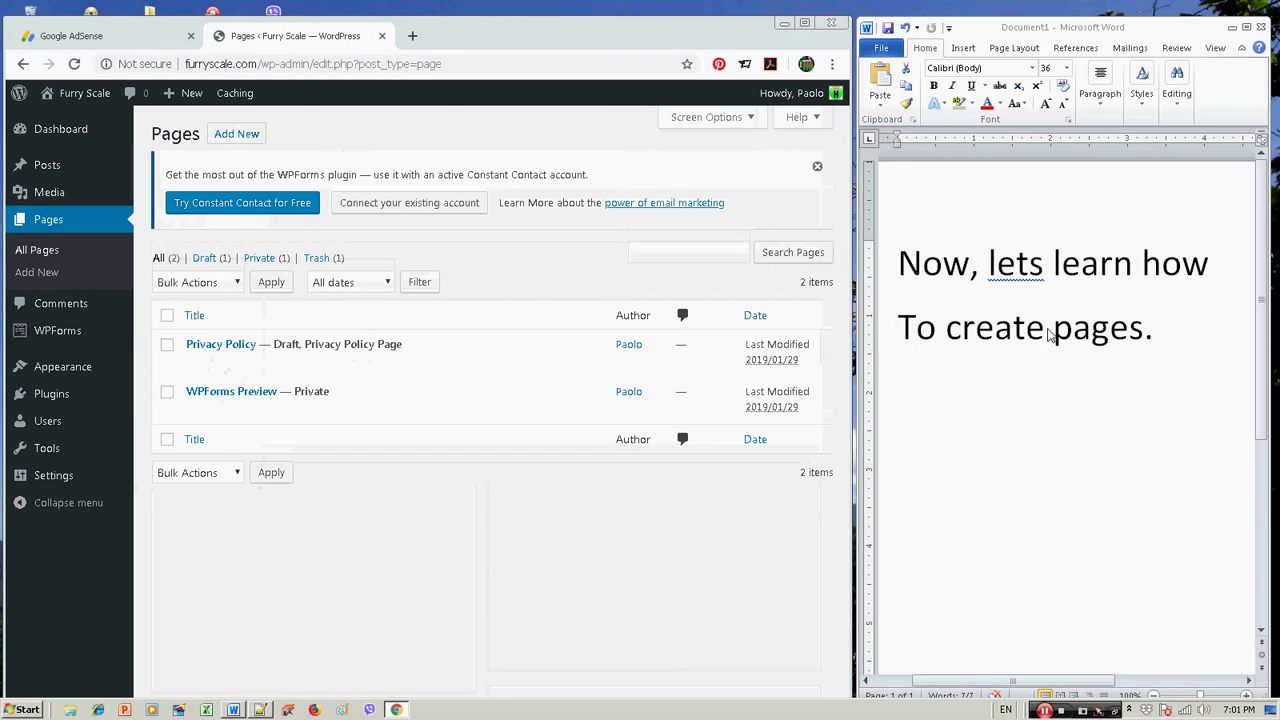
- Switch to Word and replace the note with three lines: "The Privacy and", "WPForms are pre" and "Created pages."
triple_click(1175, 323)
text(The)
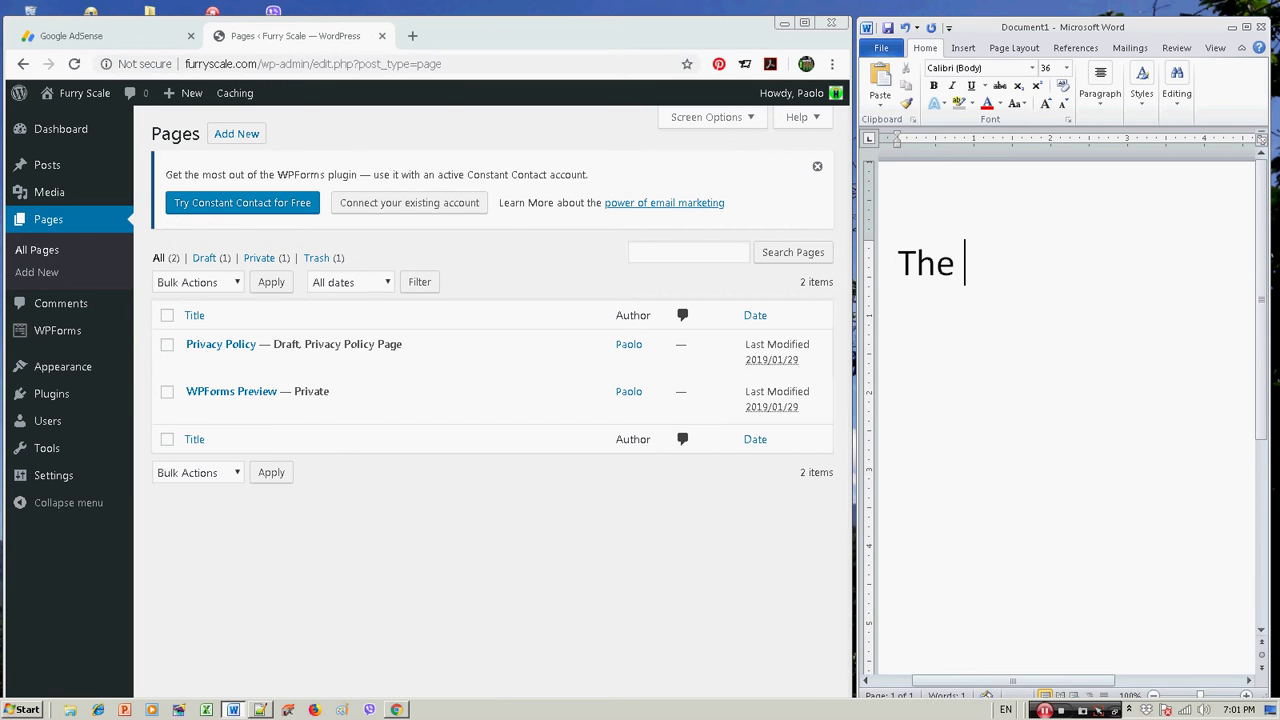
text( Privacy)
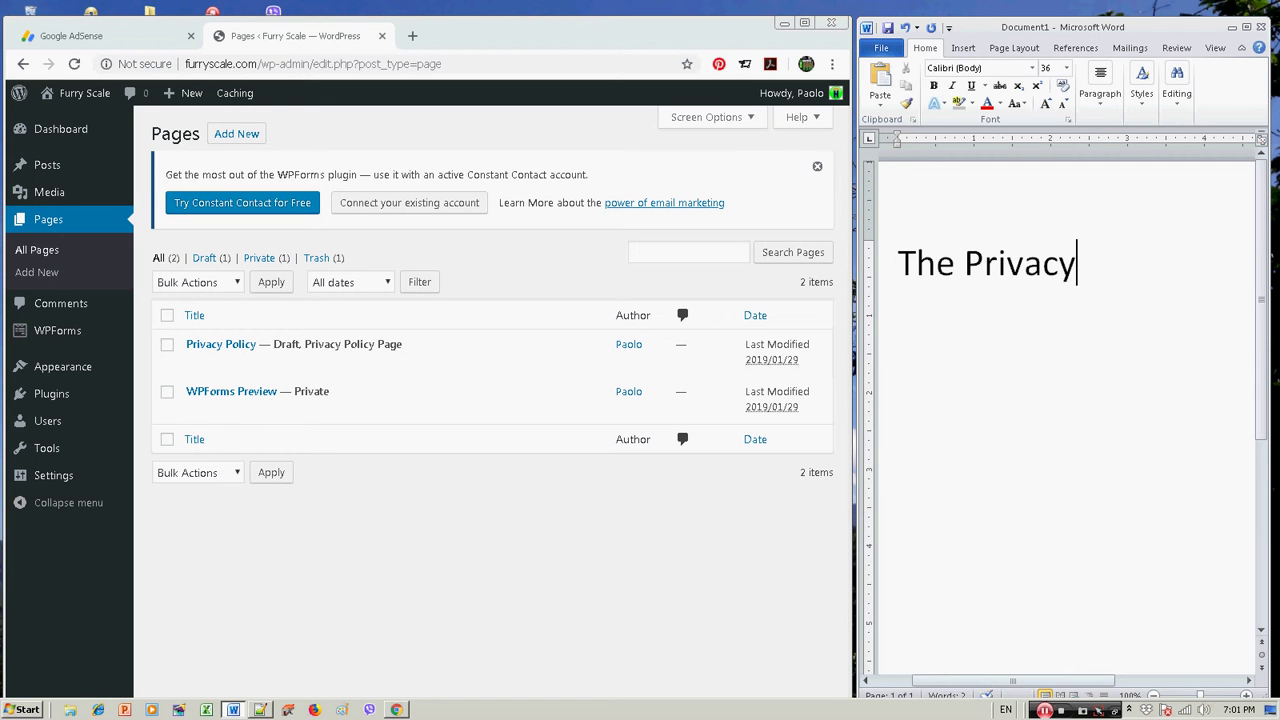
text( and)
key(Return)
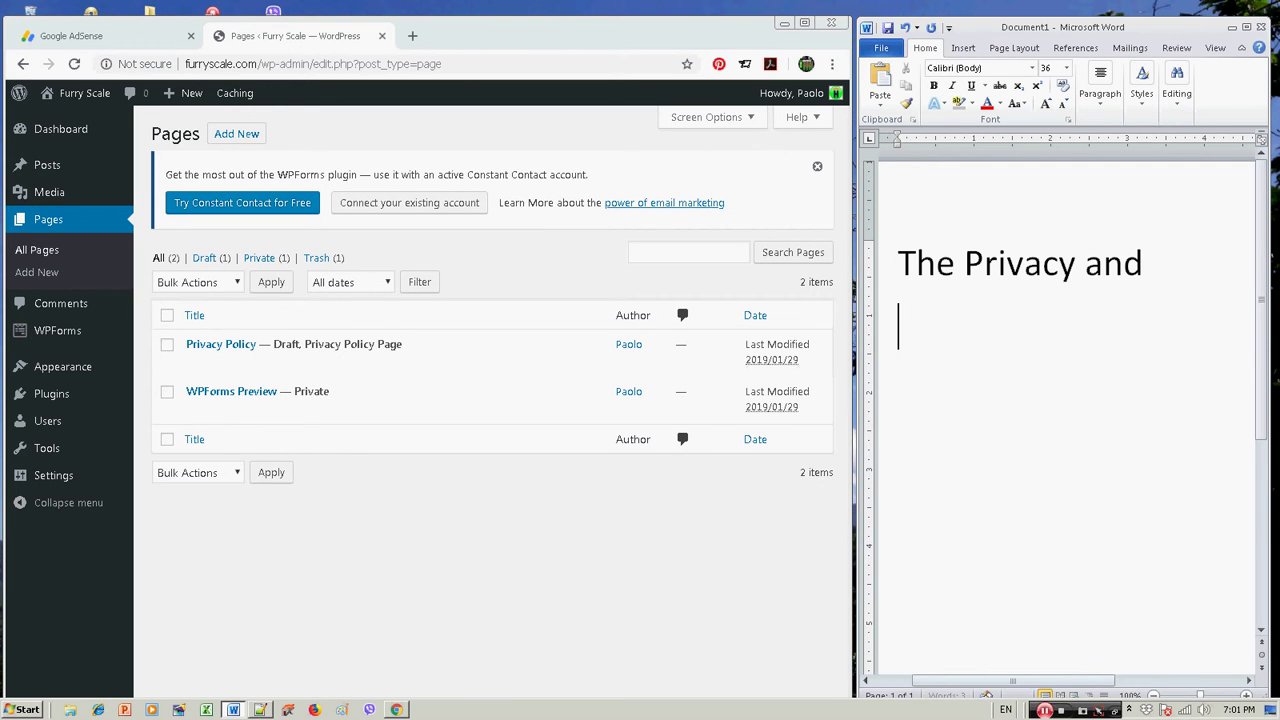
text(WP)
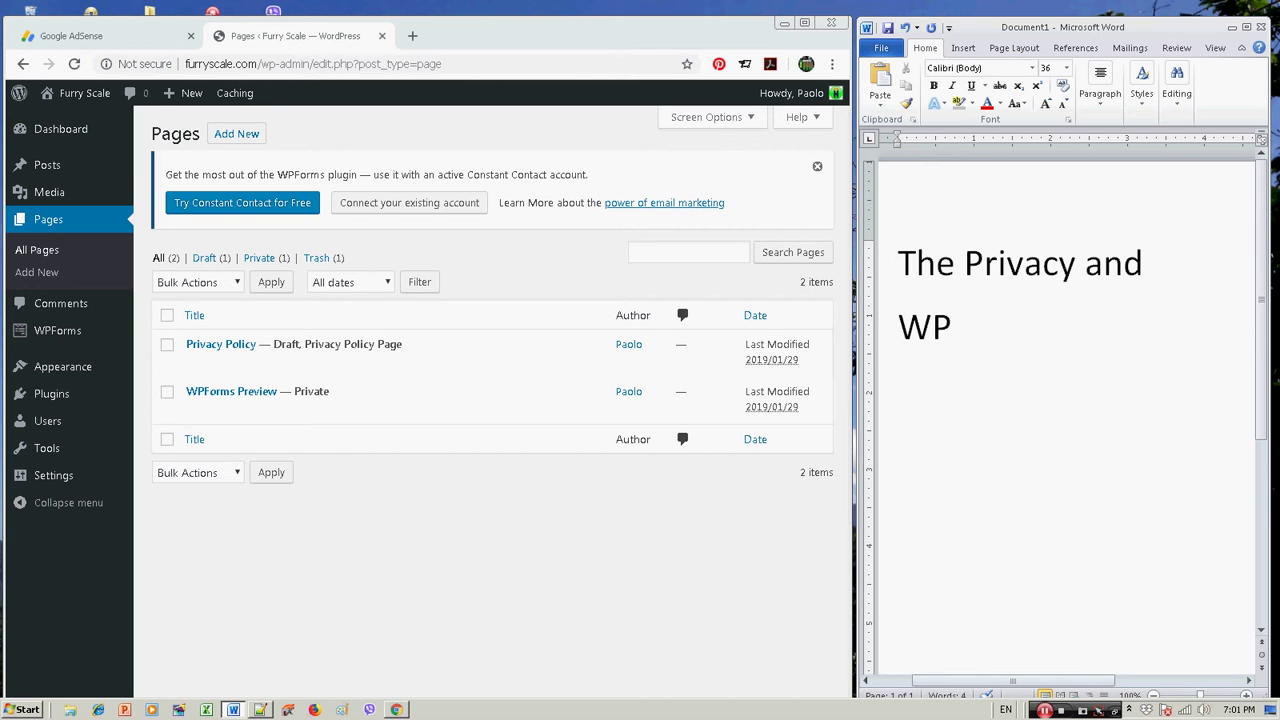
text(Forms are)
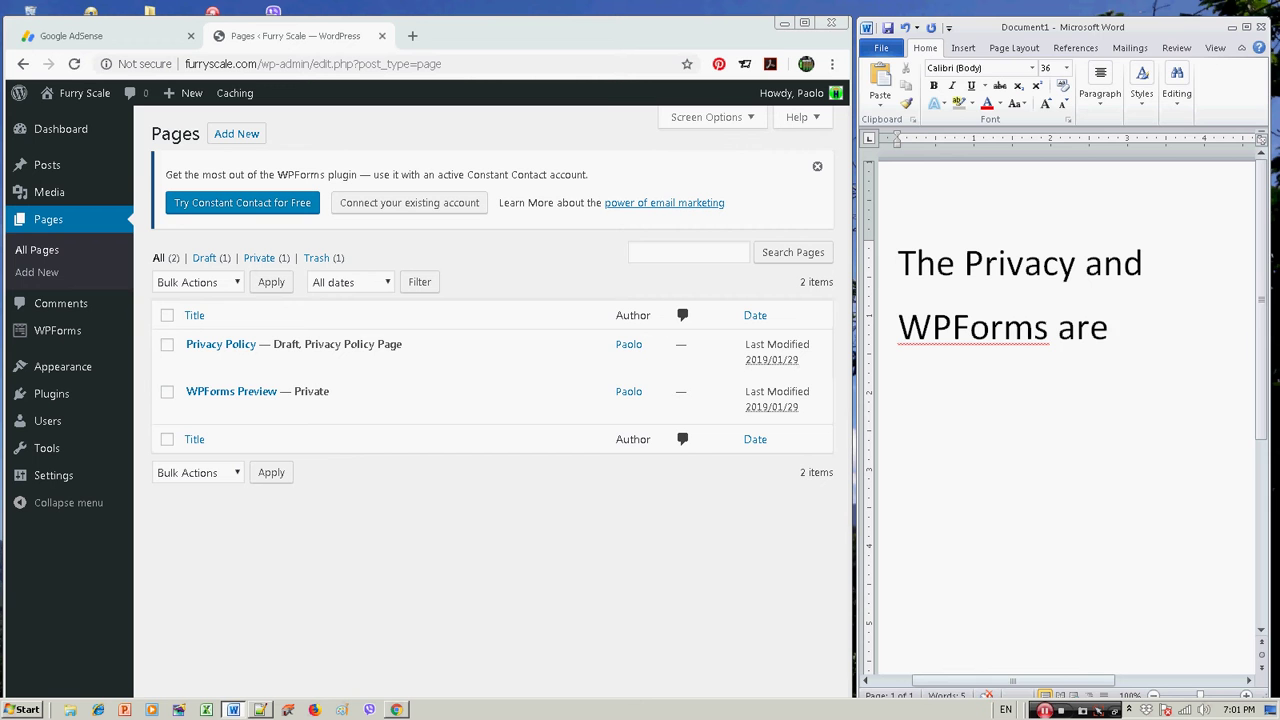
text( pre)
key(Return)
text(cre)
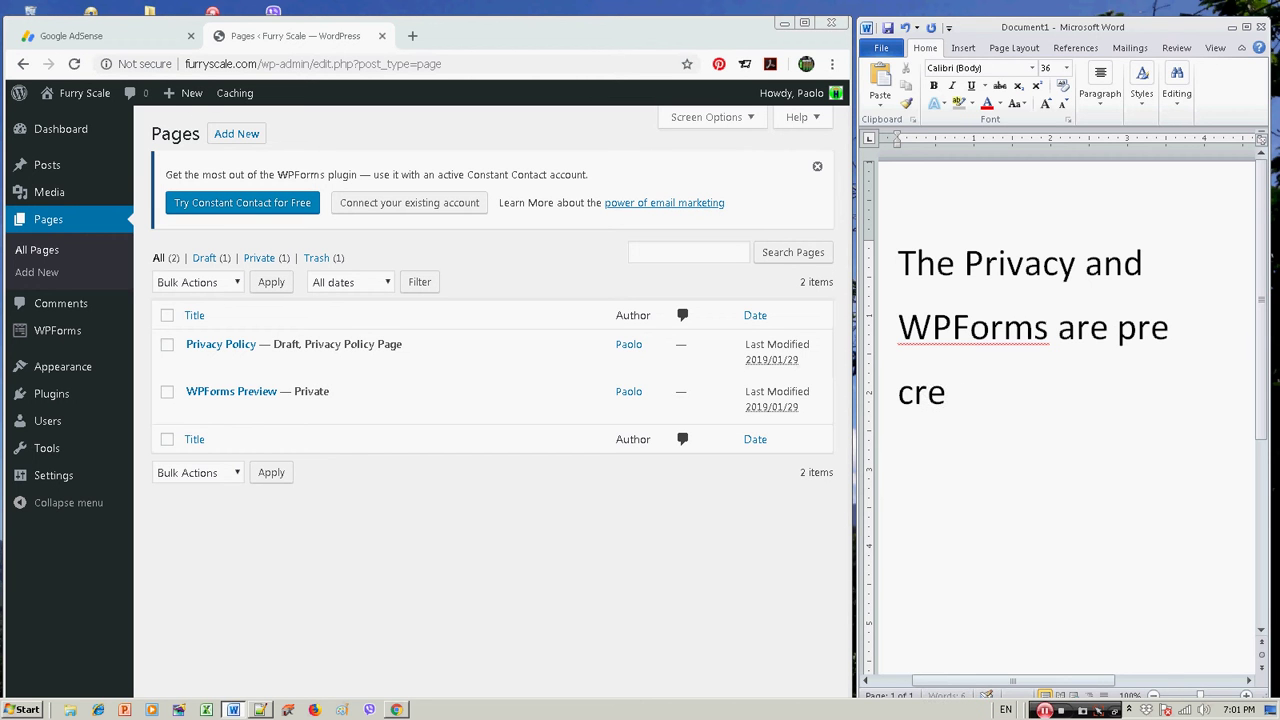
text(ated pages)
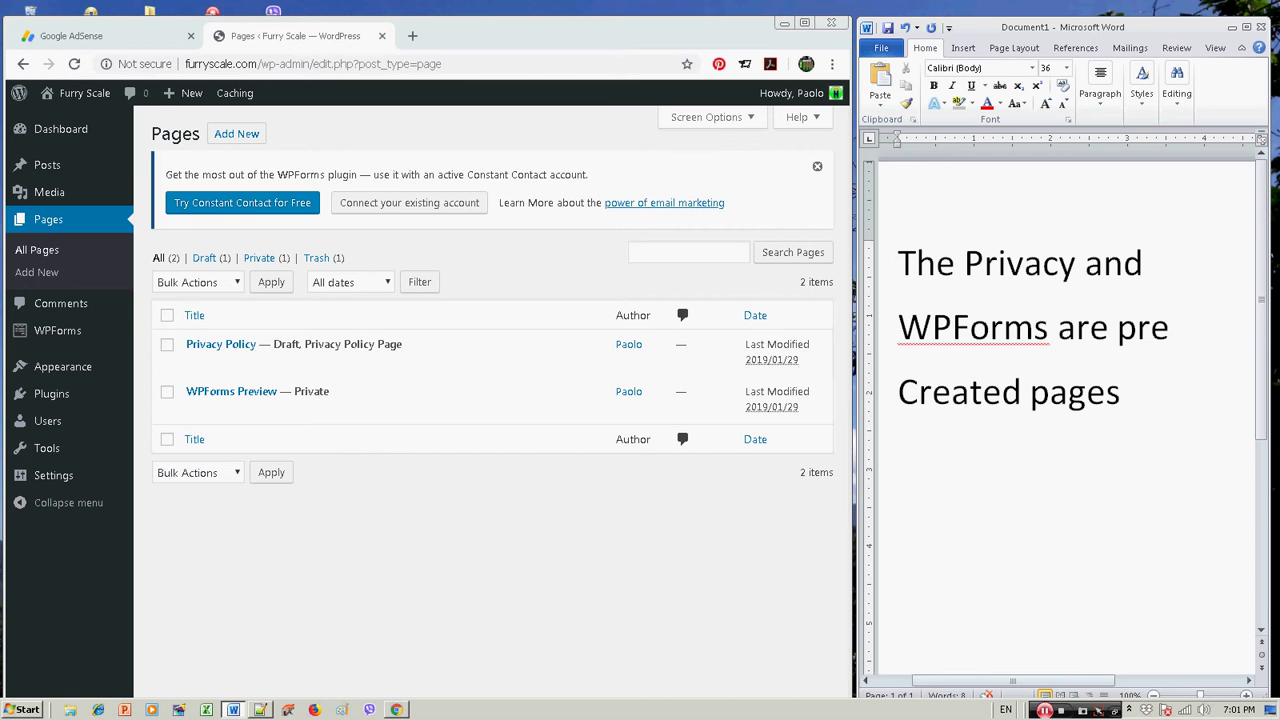
text(.)
- Add two more lines to the note: "You can delete them" and "So you will not be confused."
key(Return)
text(You c)
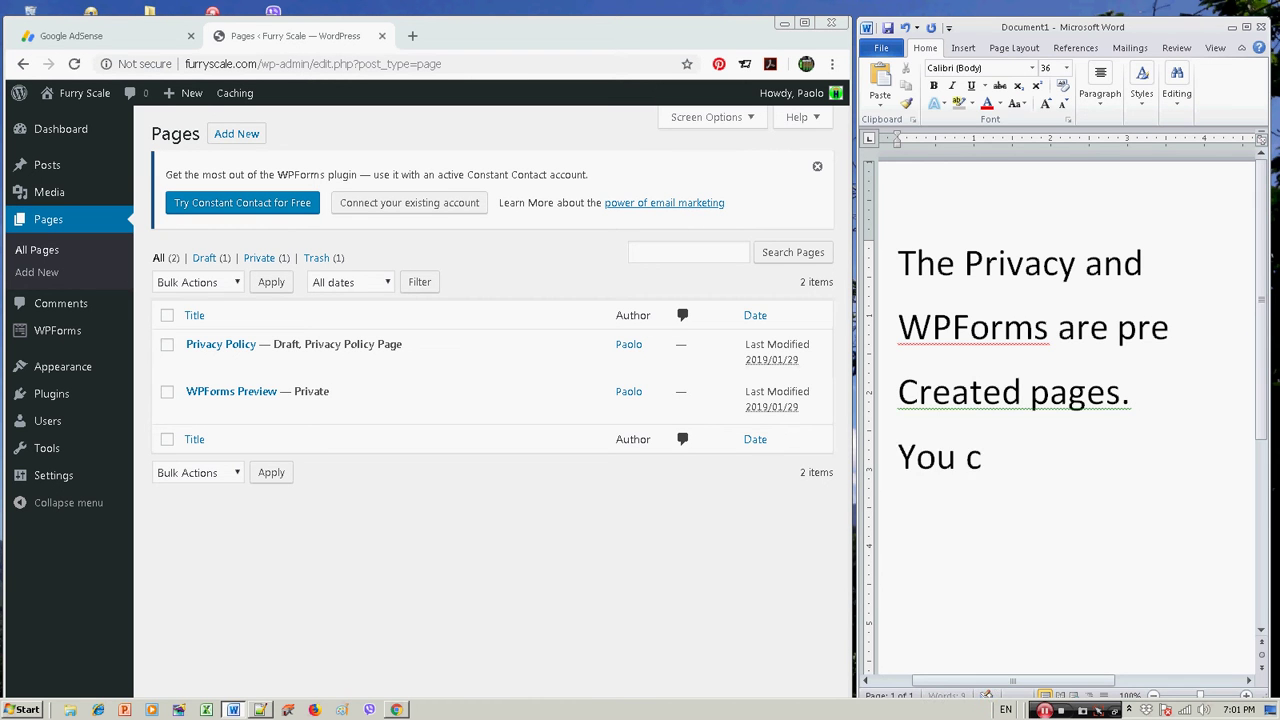
text(an delete)
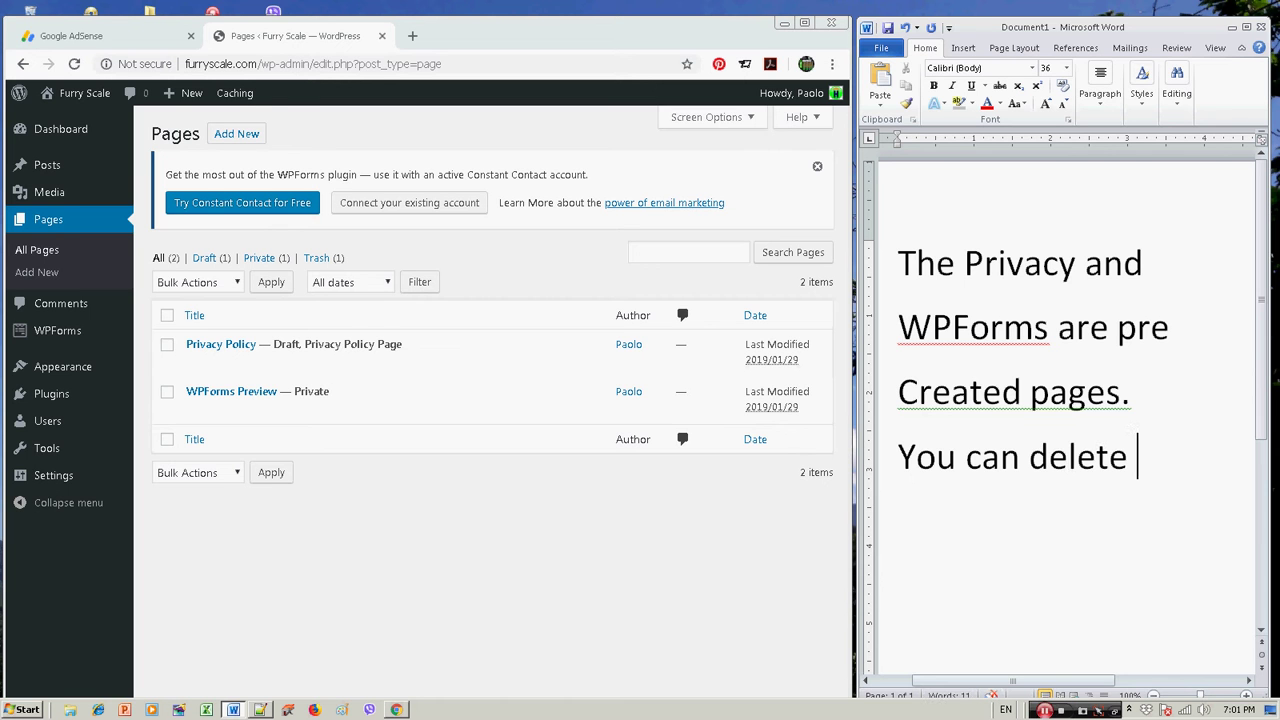
text( them)
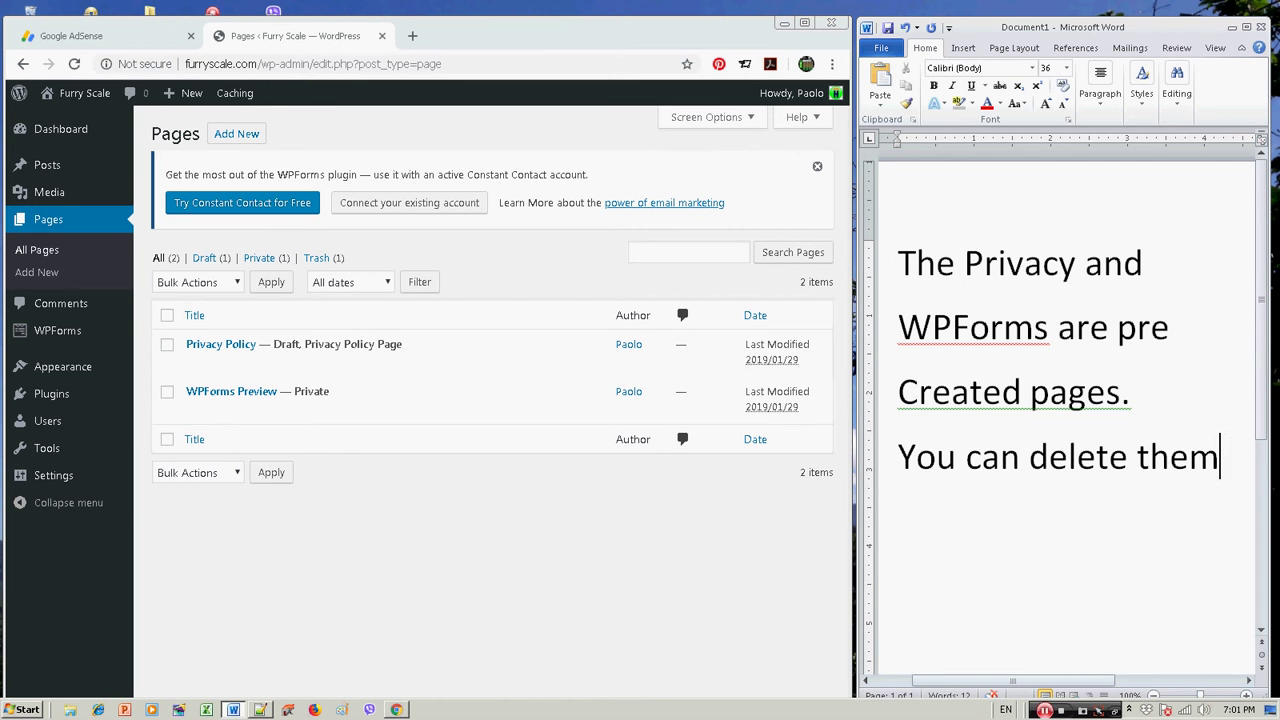
key(Return)
text(So yo)
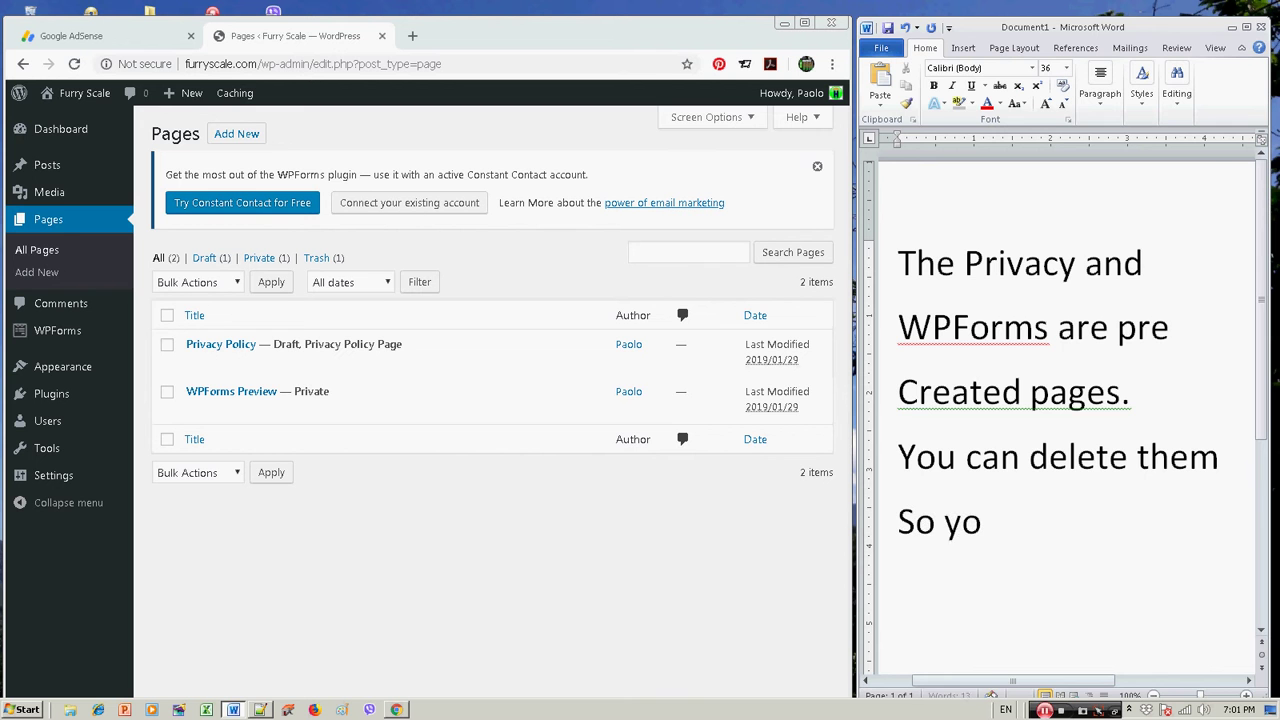
text(u will not be)
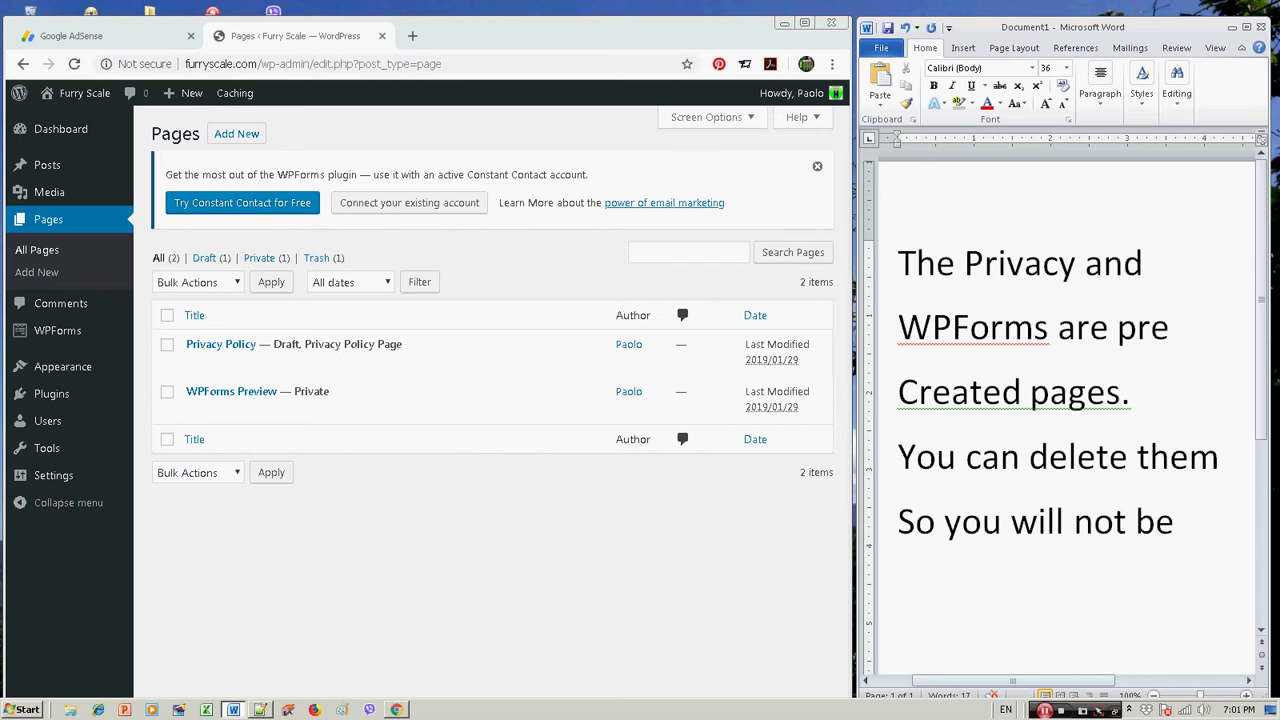
text( confus)
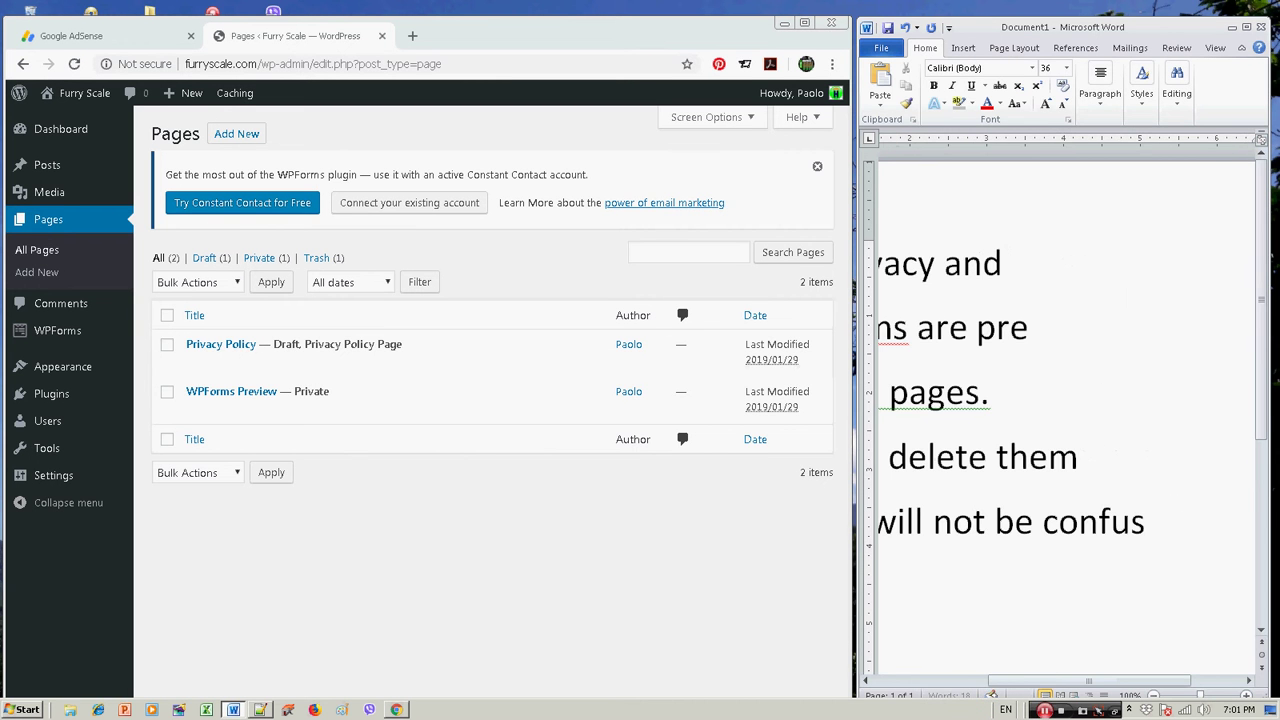
text(ed.)
key(Return)
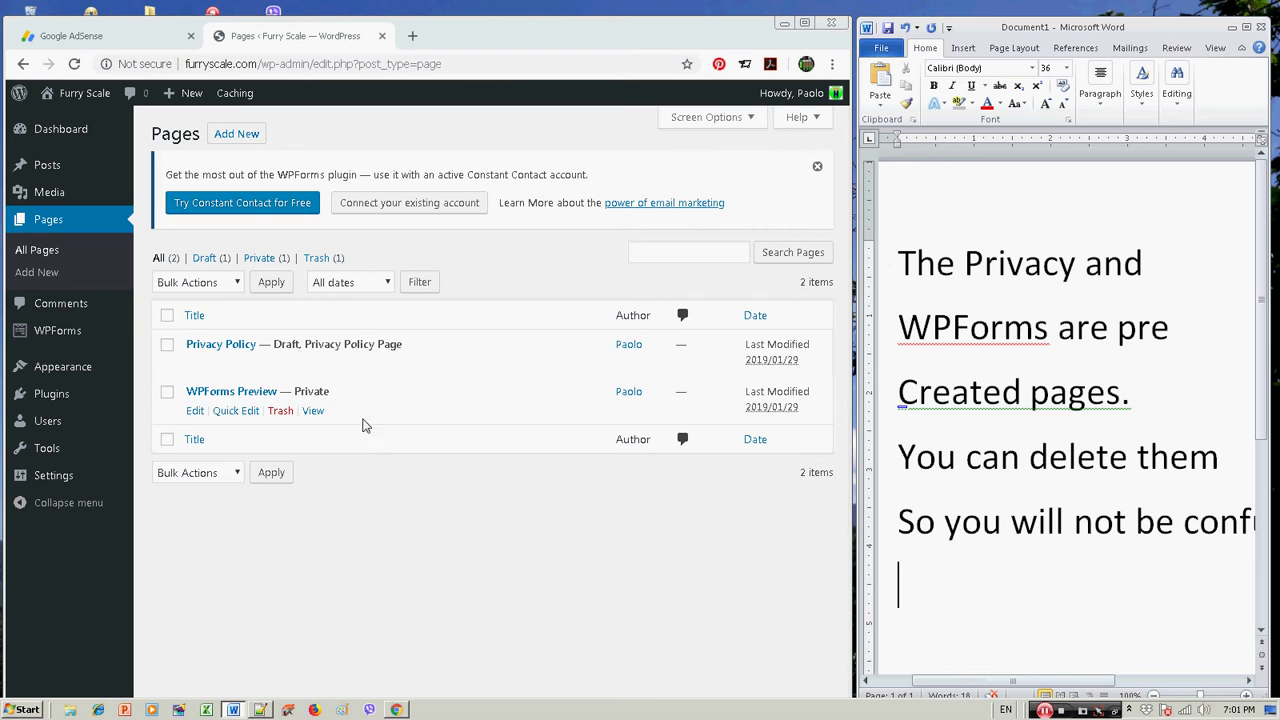
- Switch to Chrome and move both the WPForms Preview and Privacy Policy pages to the Trash in one bulk action
click(167, 395)
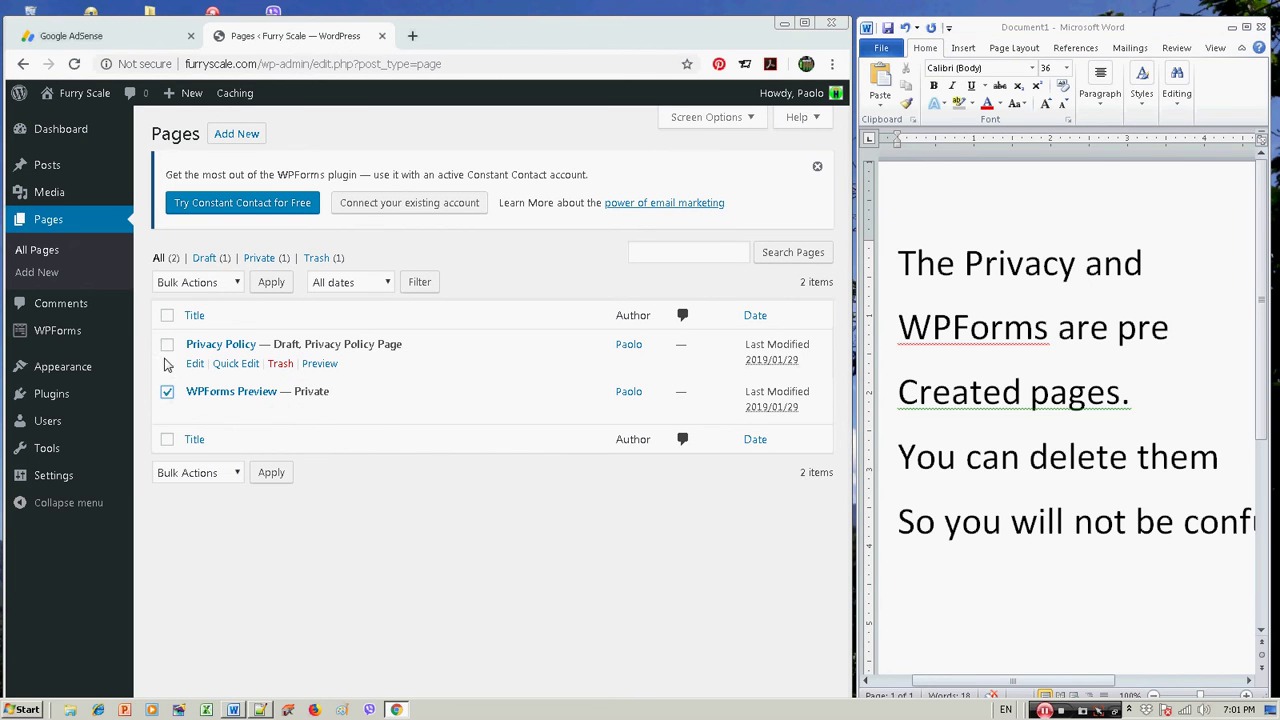
click(167, 346)
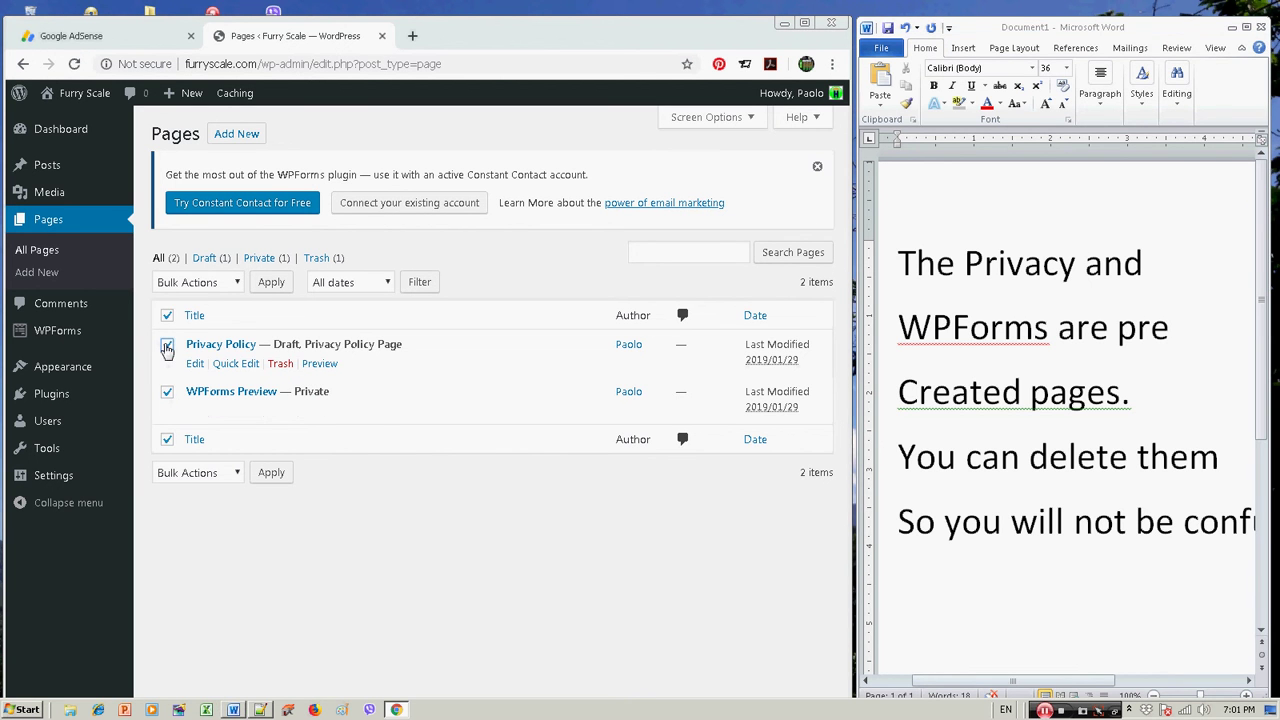
click(238, 284)
click(200, 333)
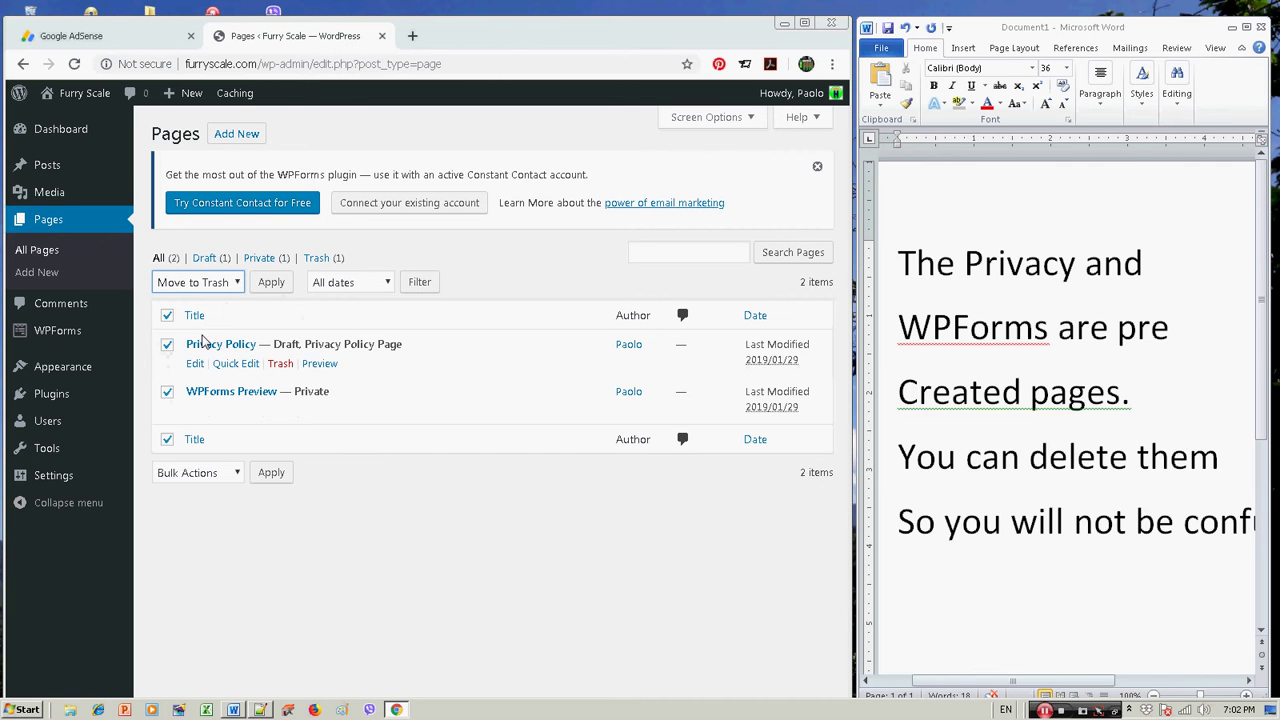
click(271, 286)
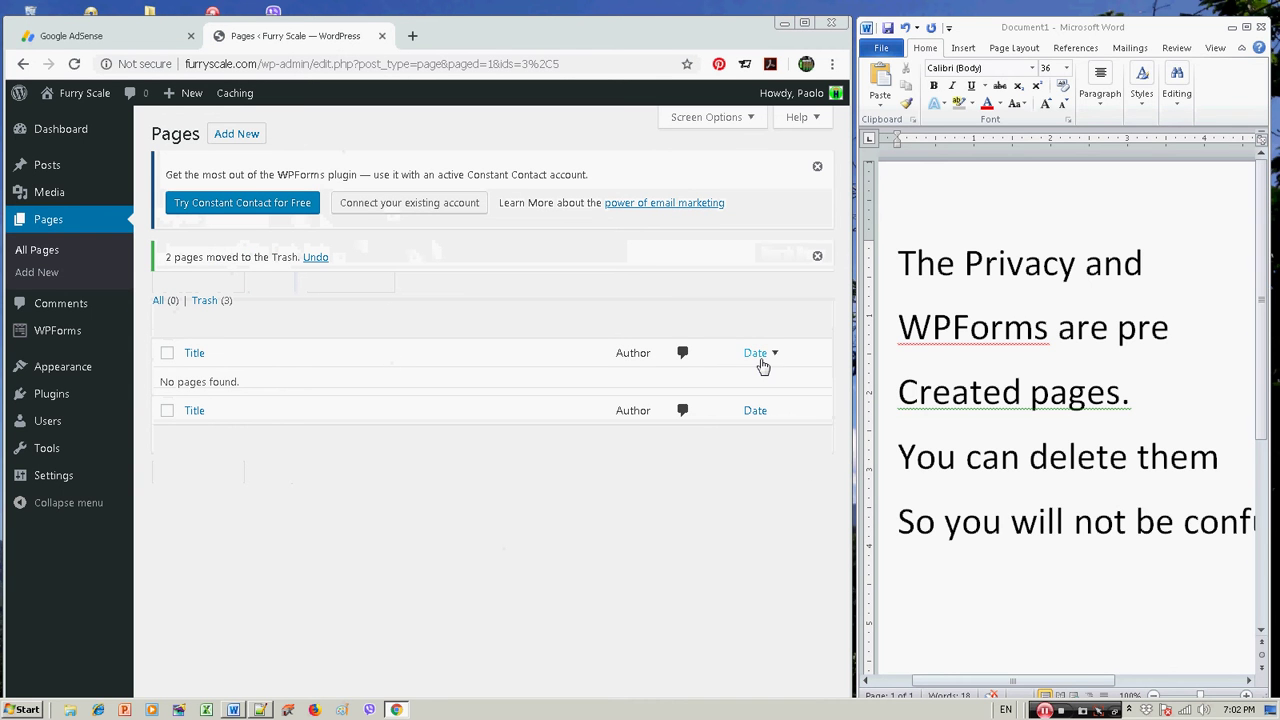
- Switch to Word and delete the entire note about the pre-created pages
click(1060, 470)
click(980, 448)
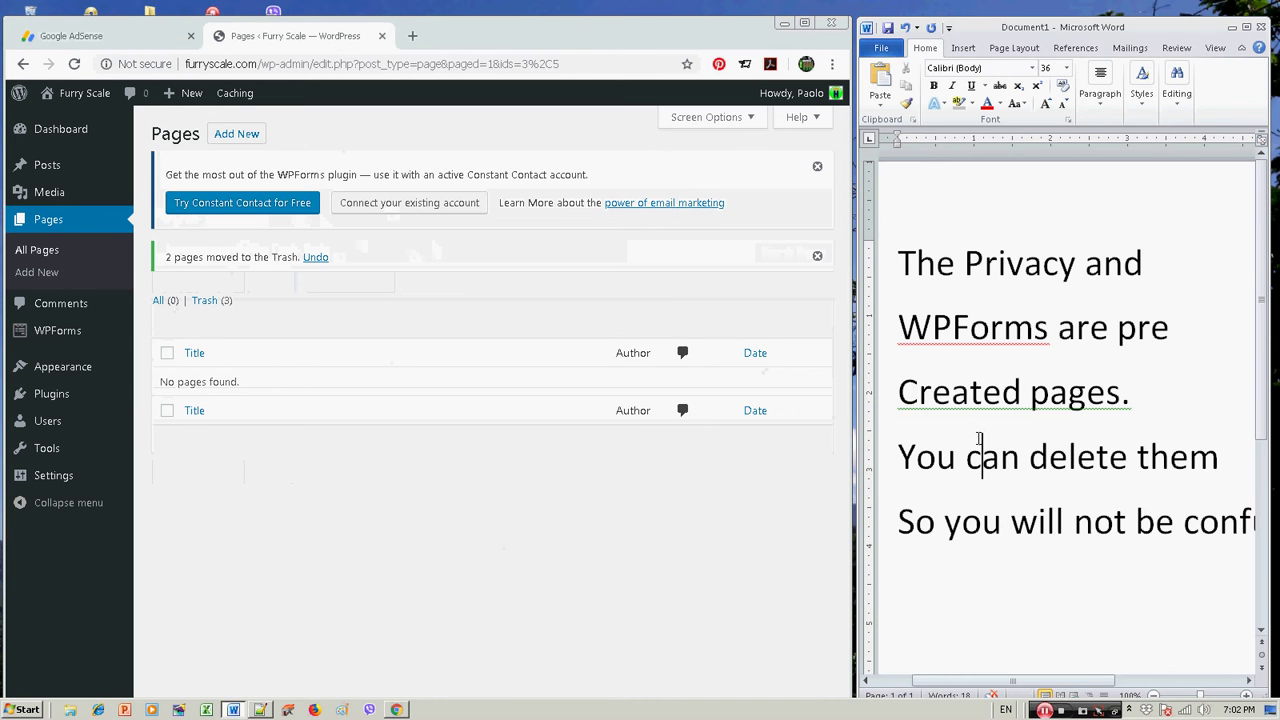
key(ctrl+a)
key(Delete)
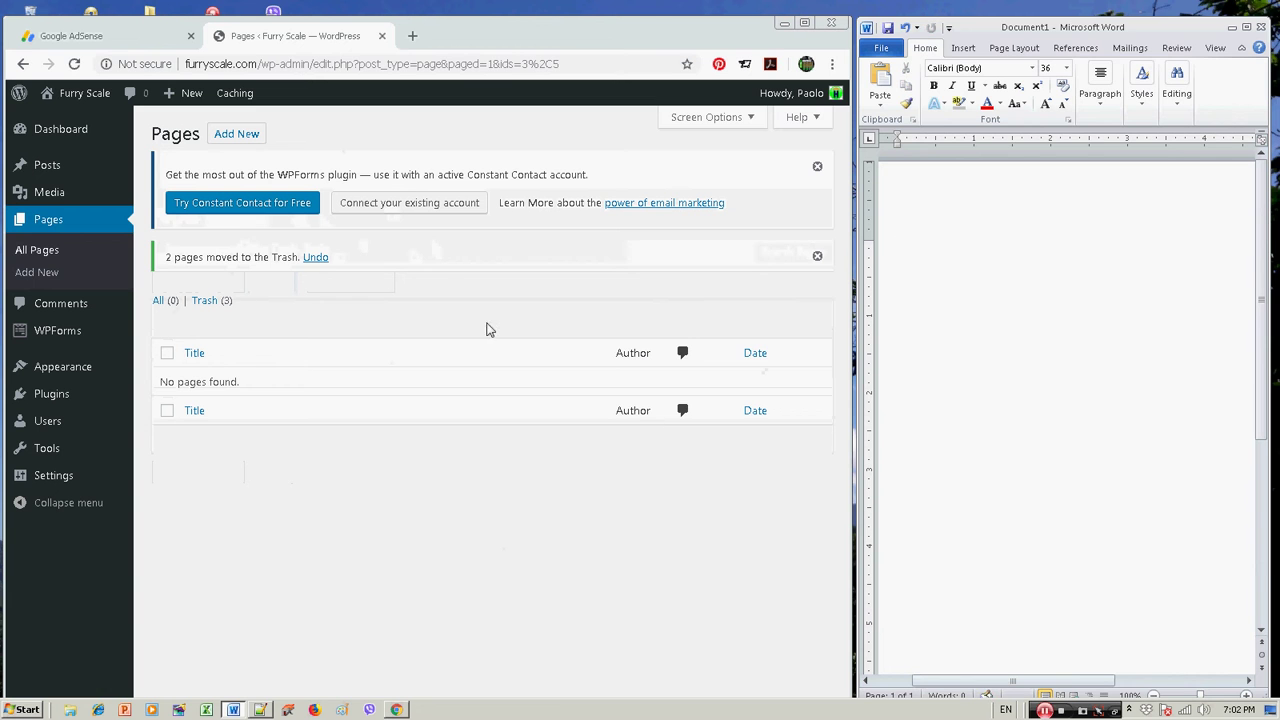
- Switch to Chrome, reload the pages list and start a new blank page
click(40, 222)
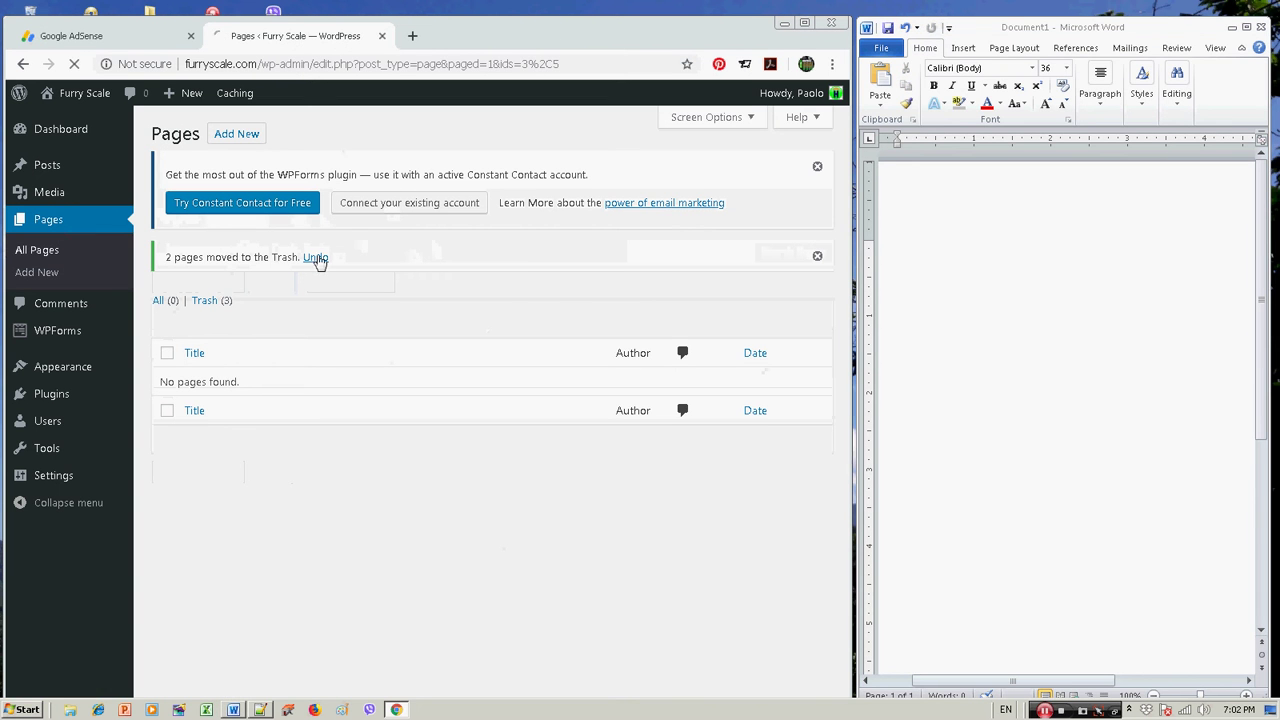
click(237, 135)
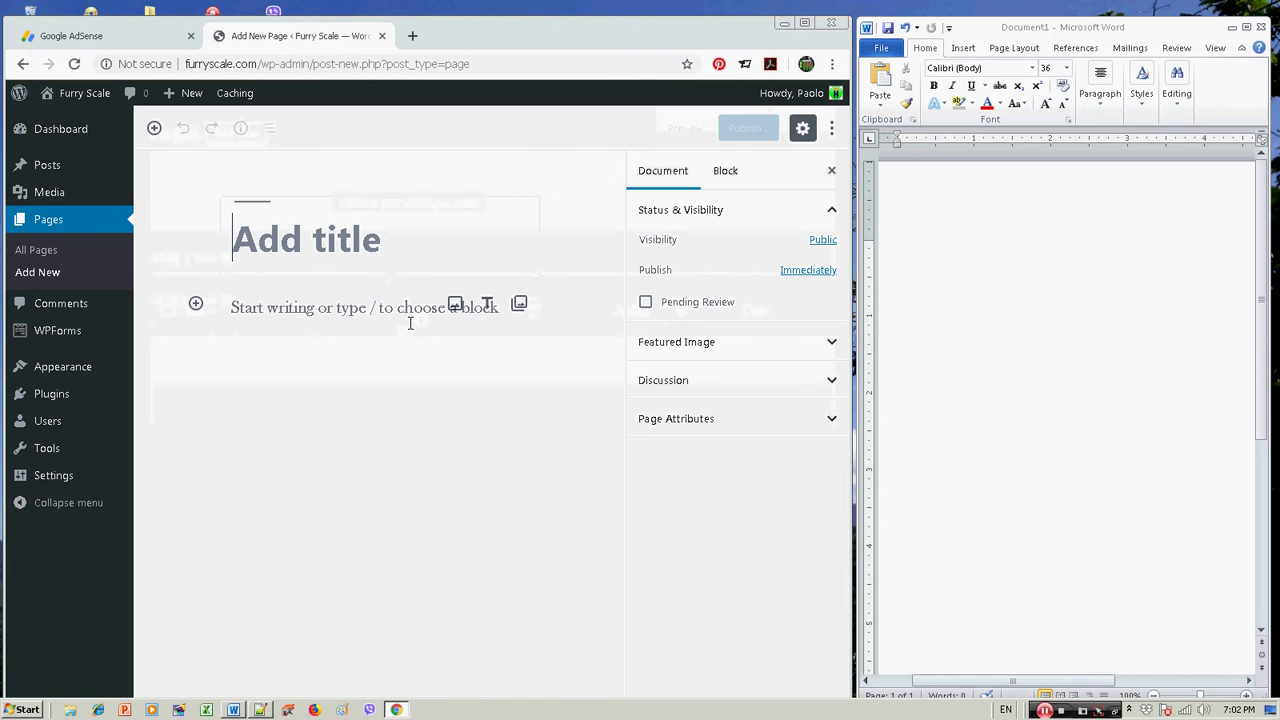
- Switch to Word and write four lines: "Lets create the main", "Buttons on the", "Navigation bar above" and "Of the website."
click(896, 270)
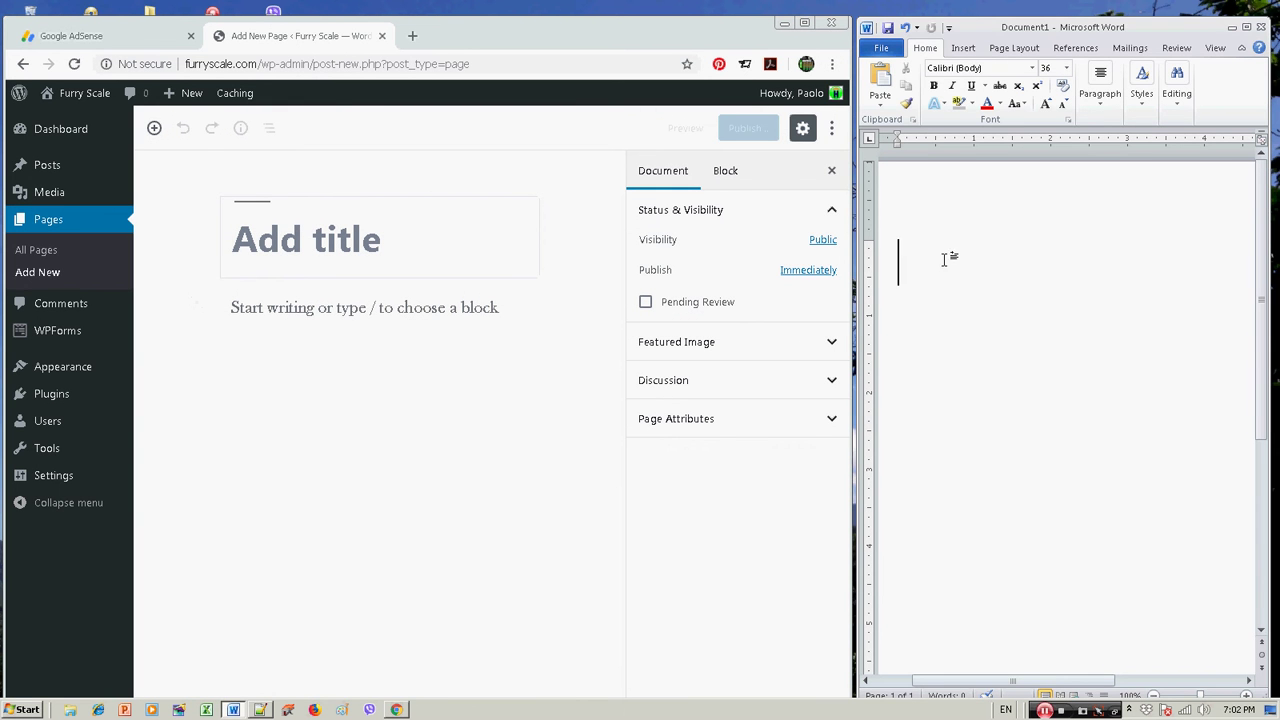
text(Lets cr)
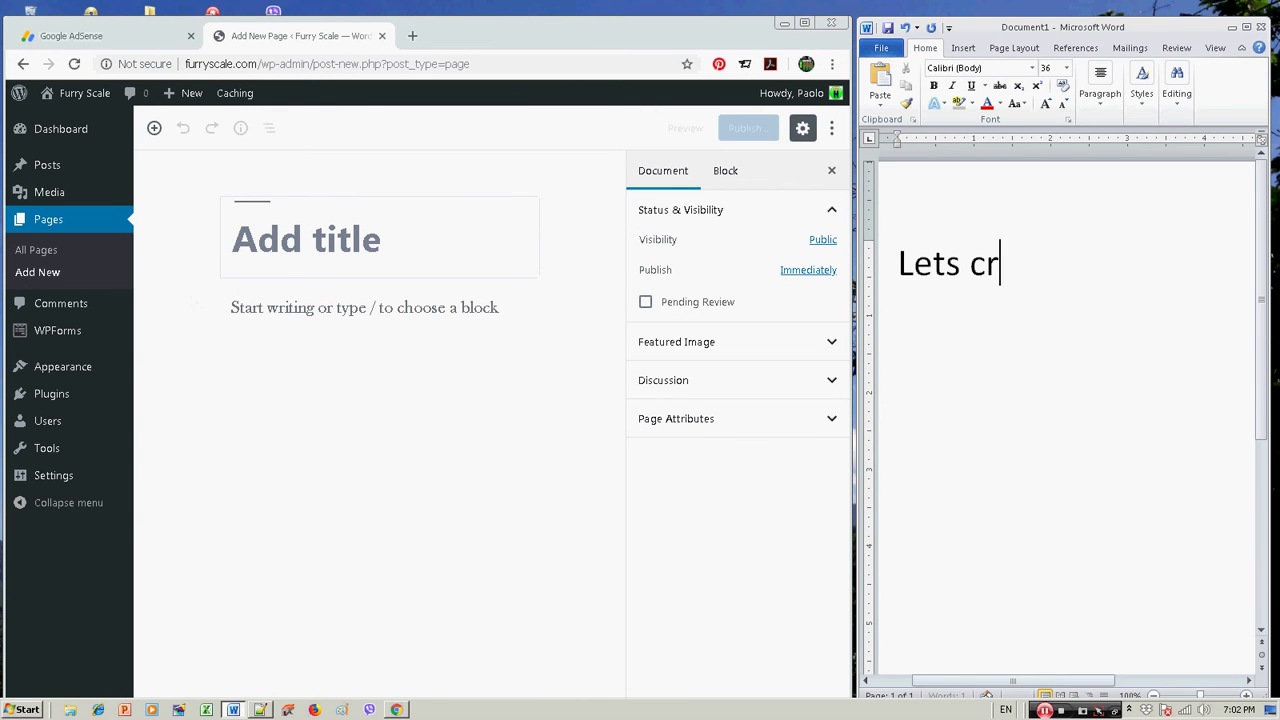
text(eate the main)
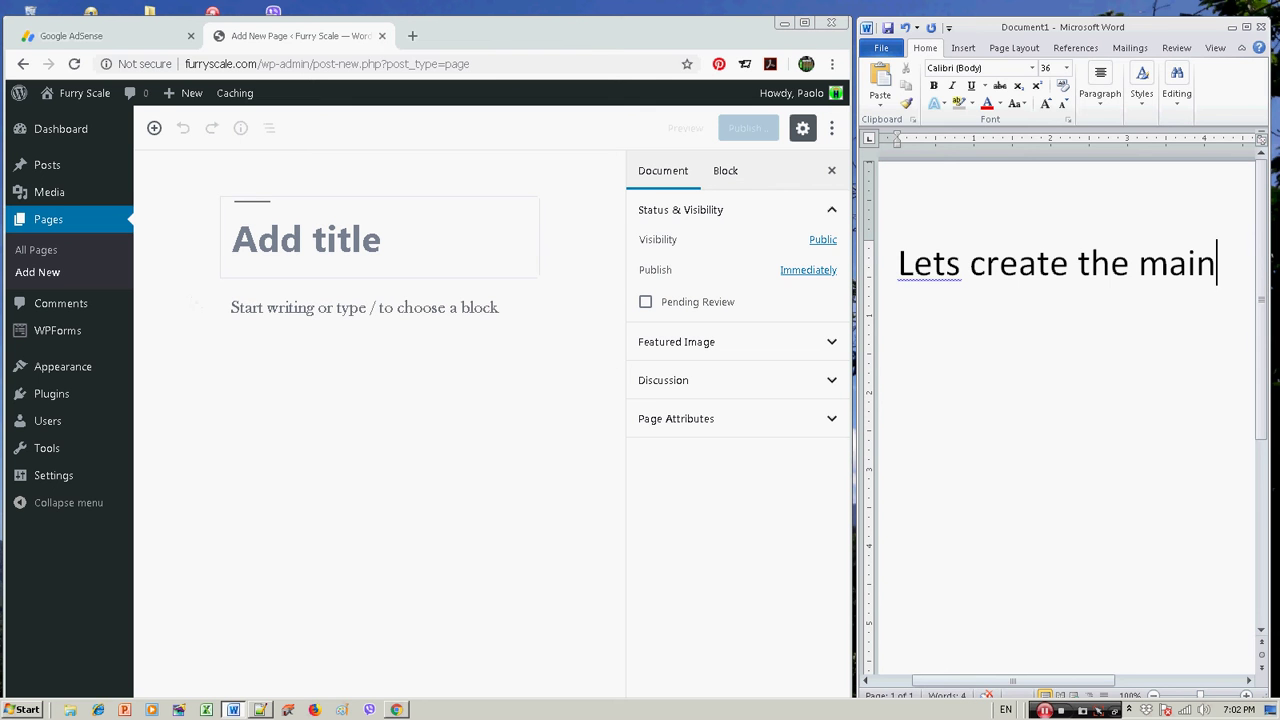
key(Return)
text(butt)
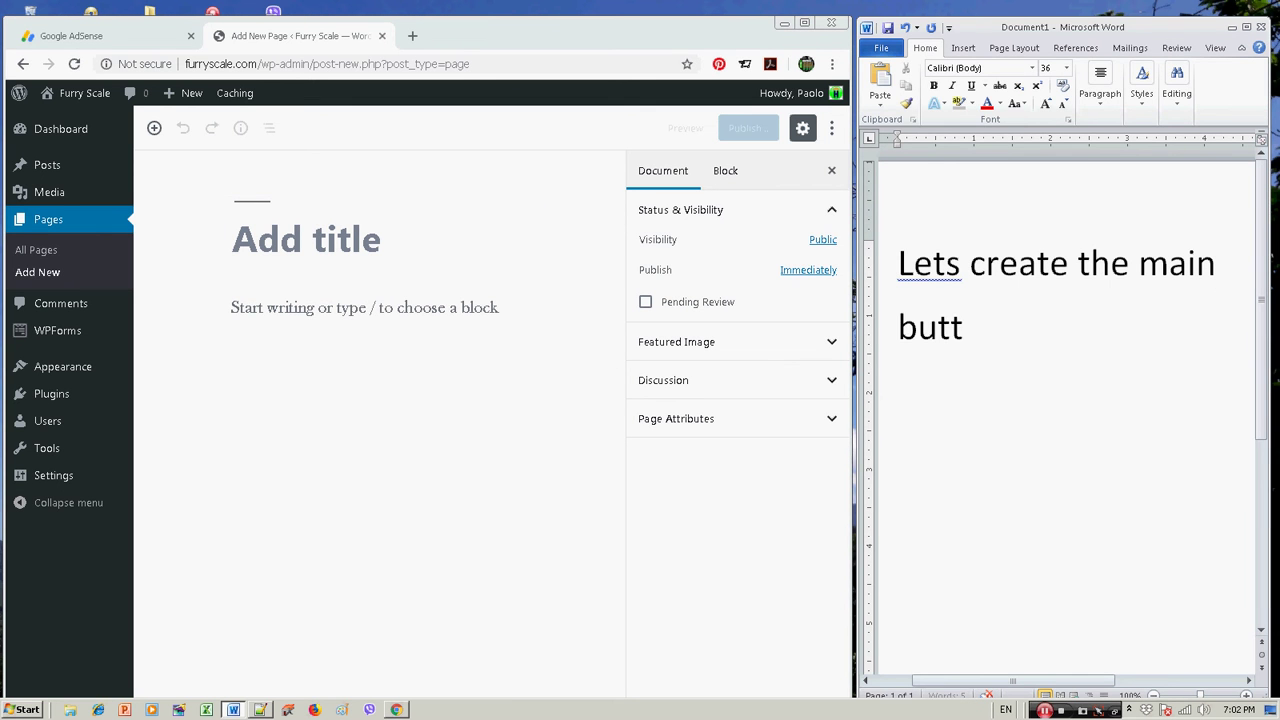
text(ons on)
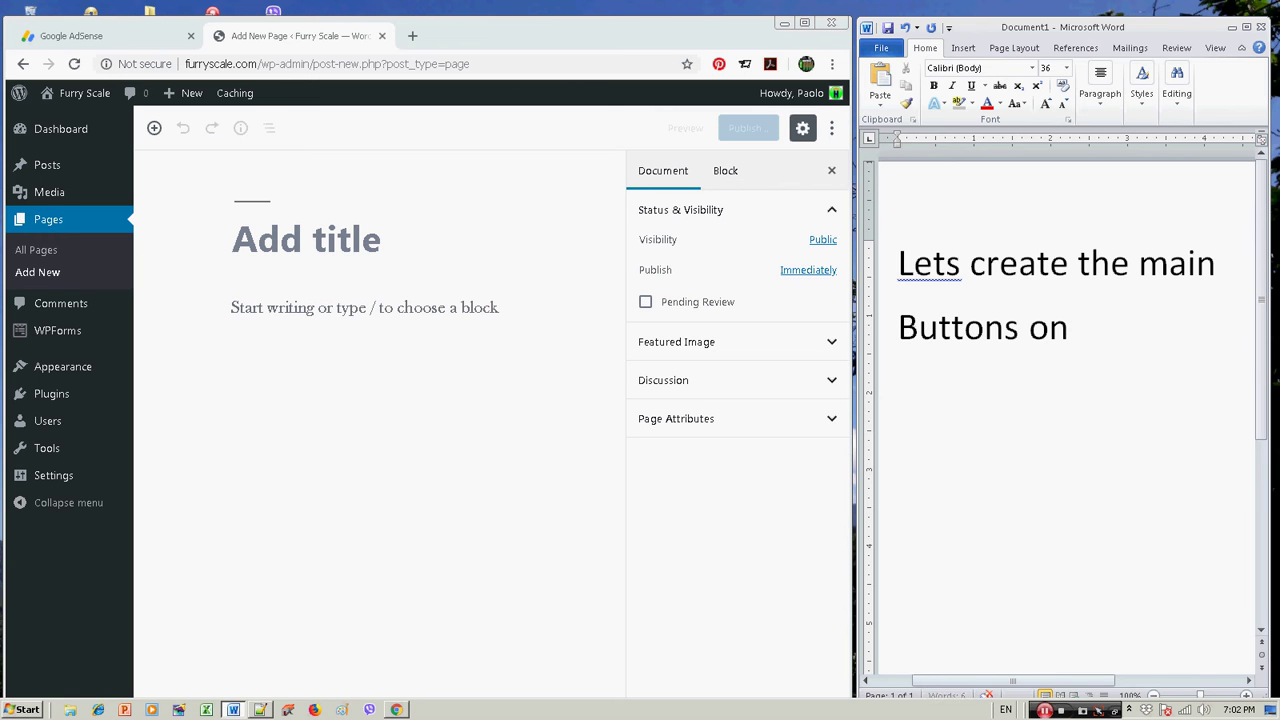
text( the)
key(Return)
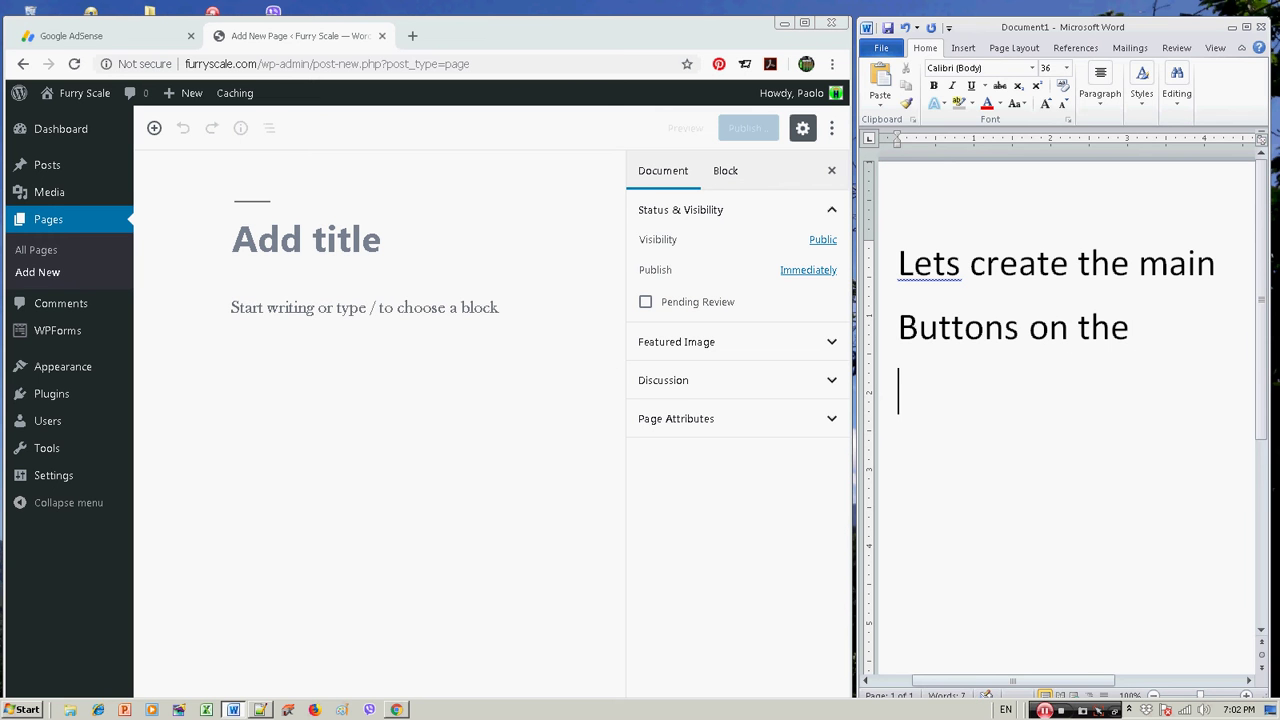
text(naviga)
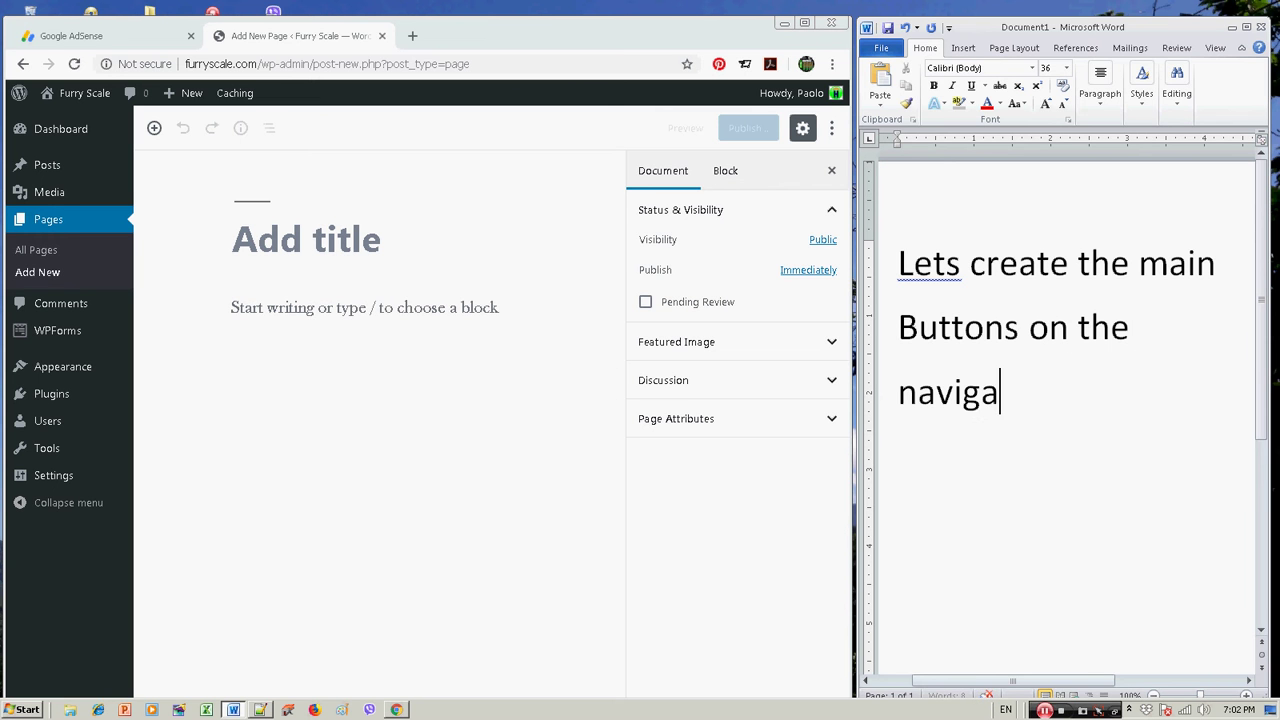
text(tion bar)
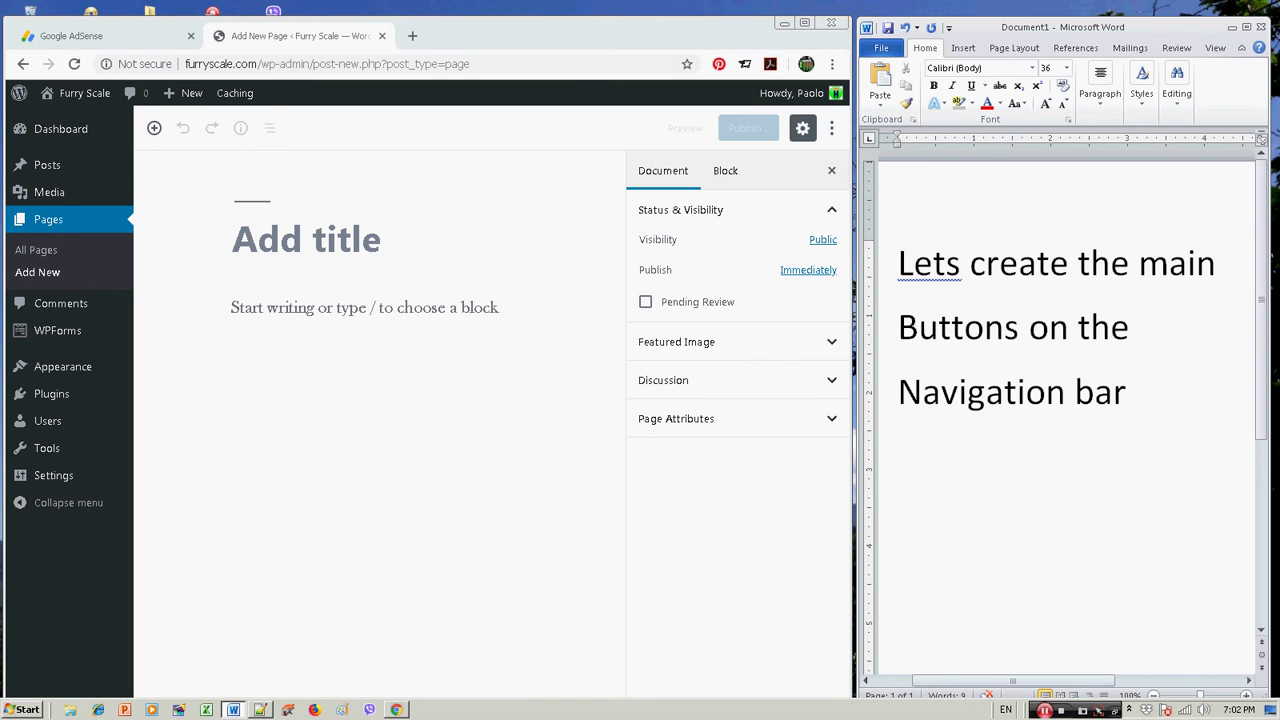
text( above)
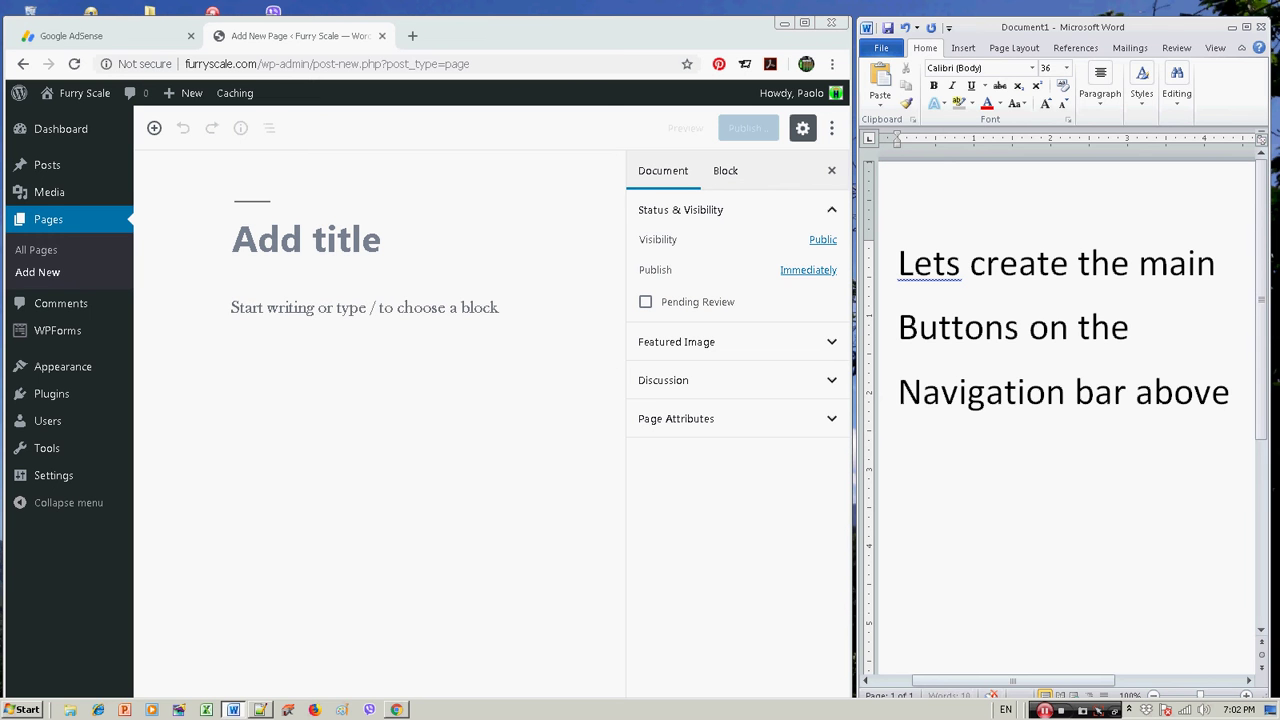
key(Return)
text(Of the we)
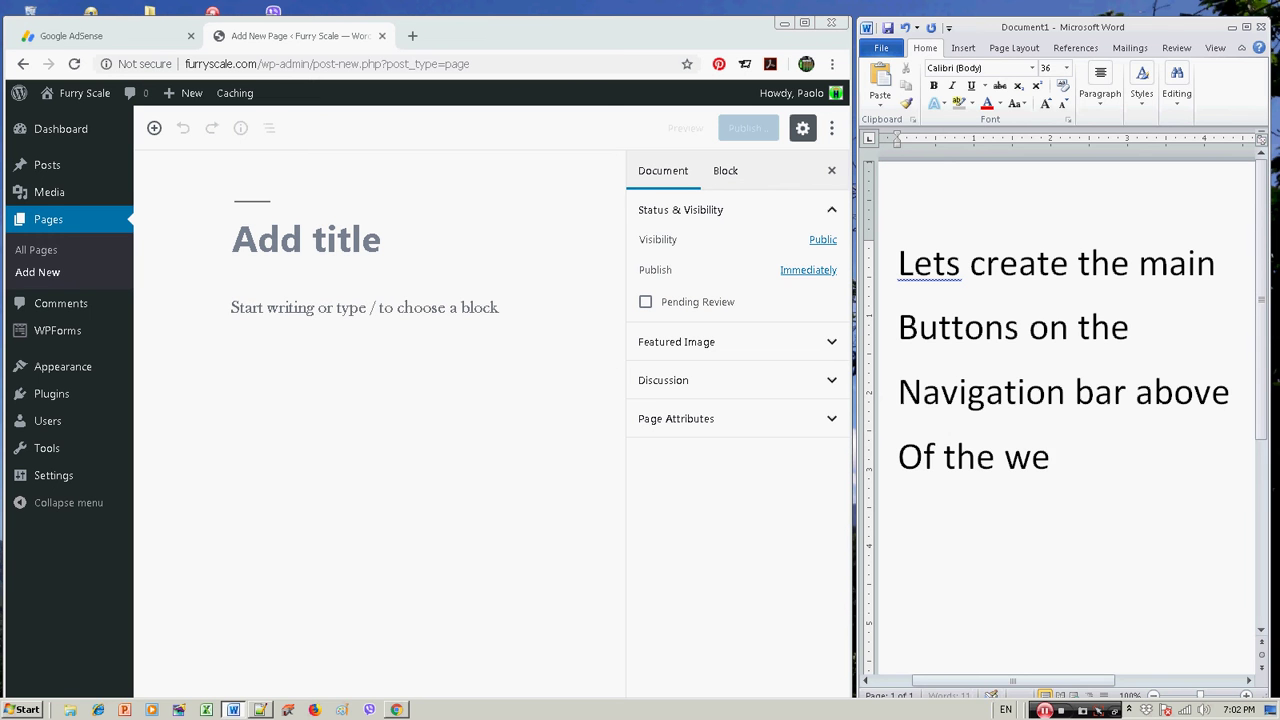
text(bsite.)
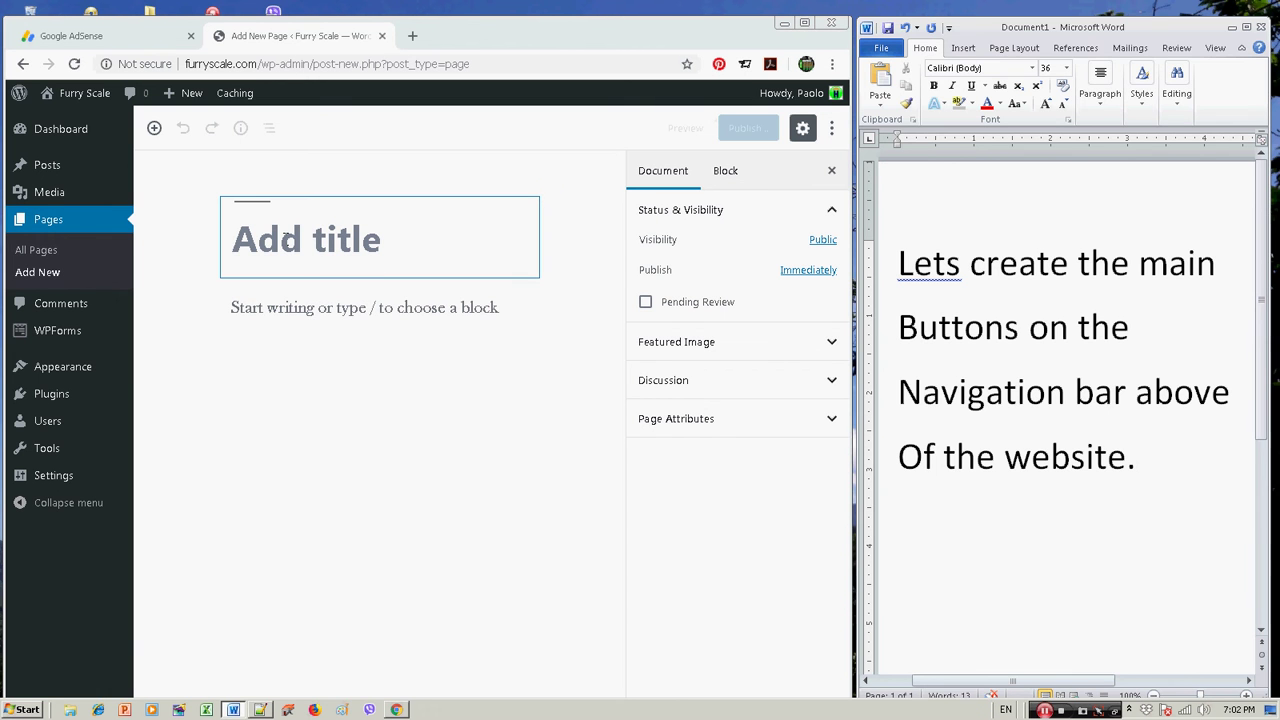
- Switch to Chrome and title the new page "About Us"
click(287, 238)
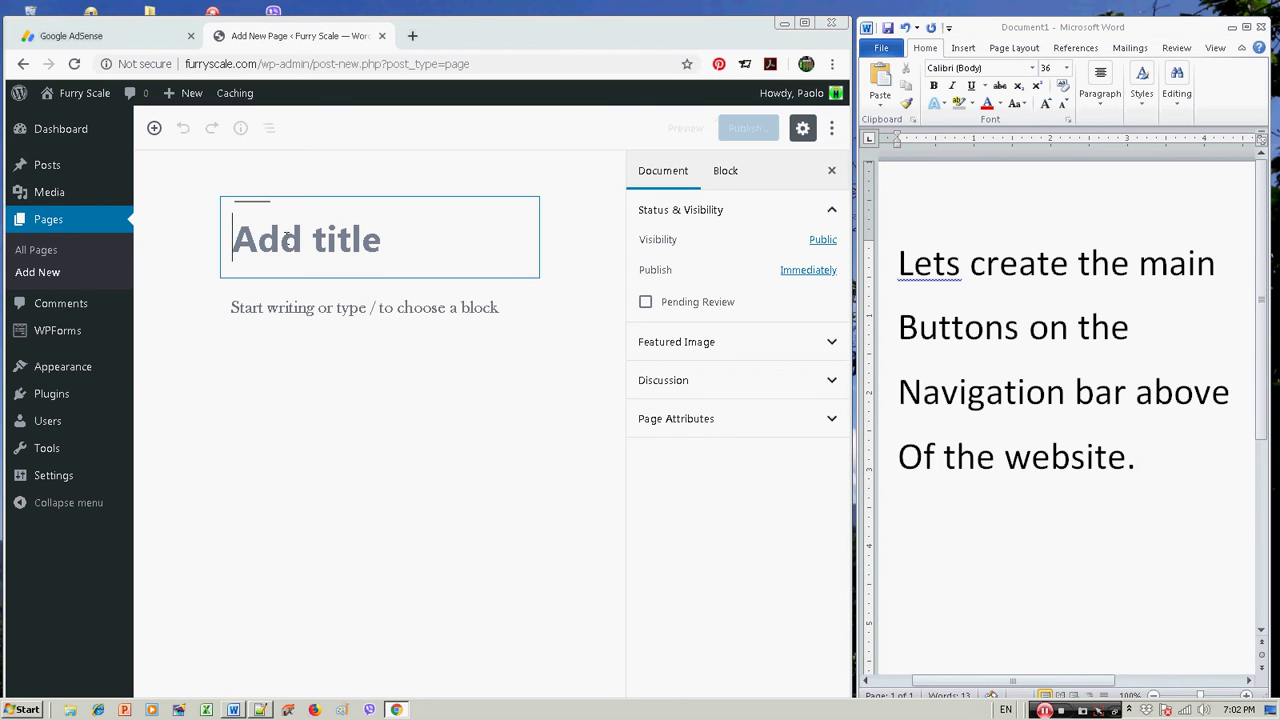
text(Ab)
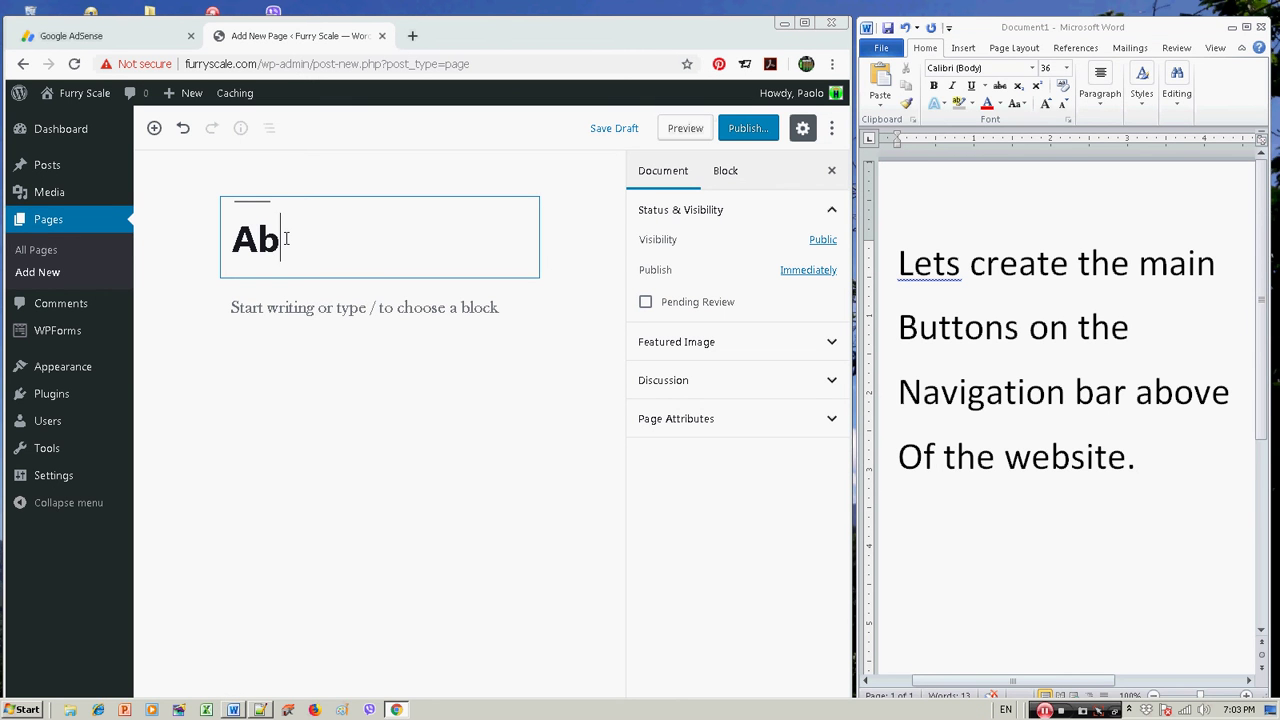
text(out Us)
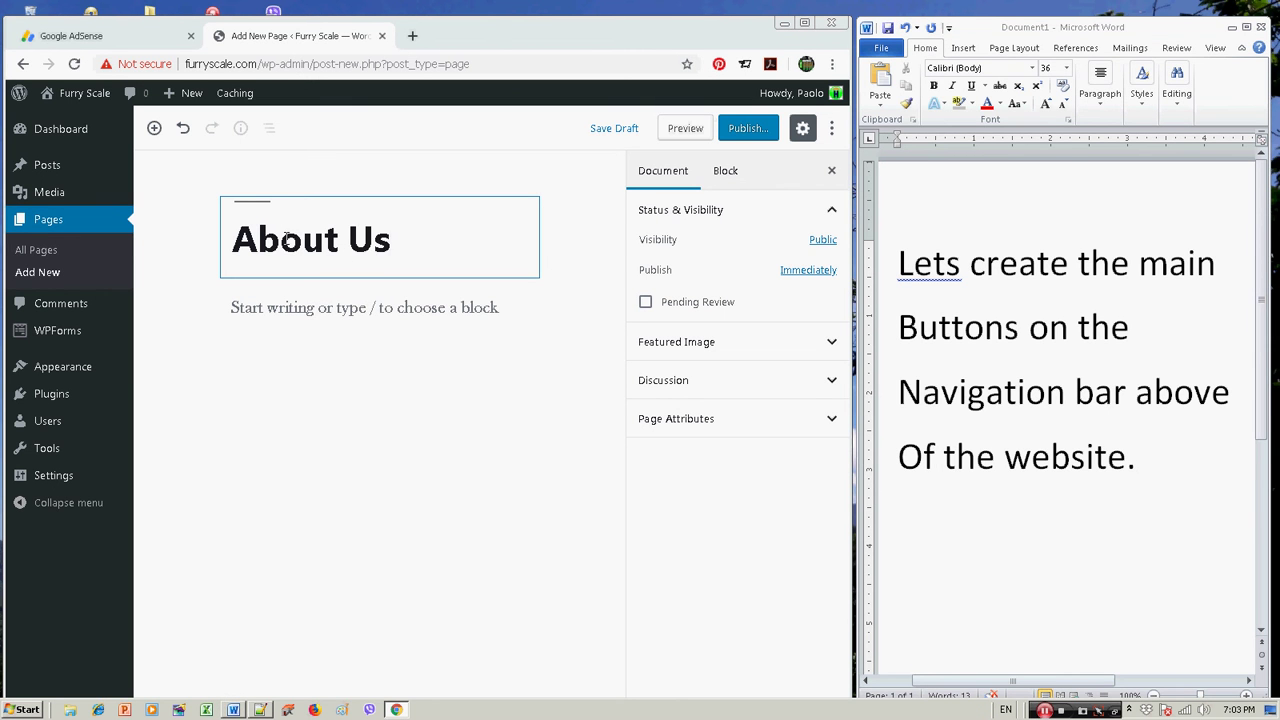
text(.)
key(BackSpace)
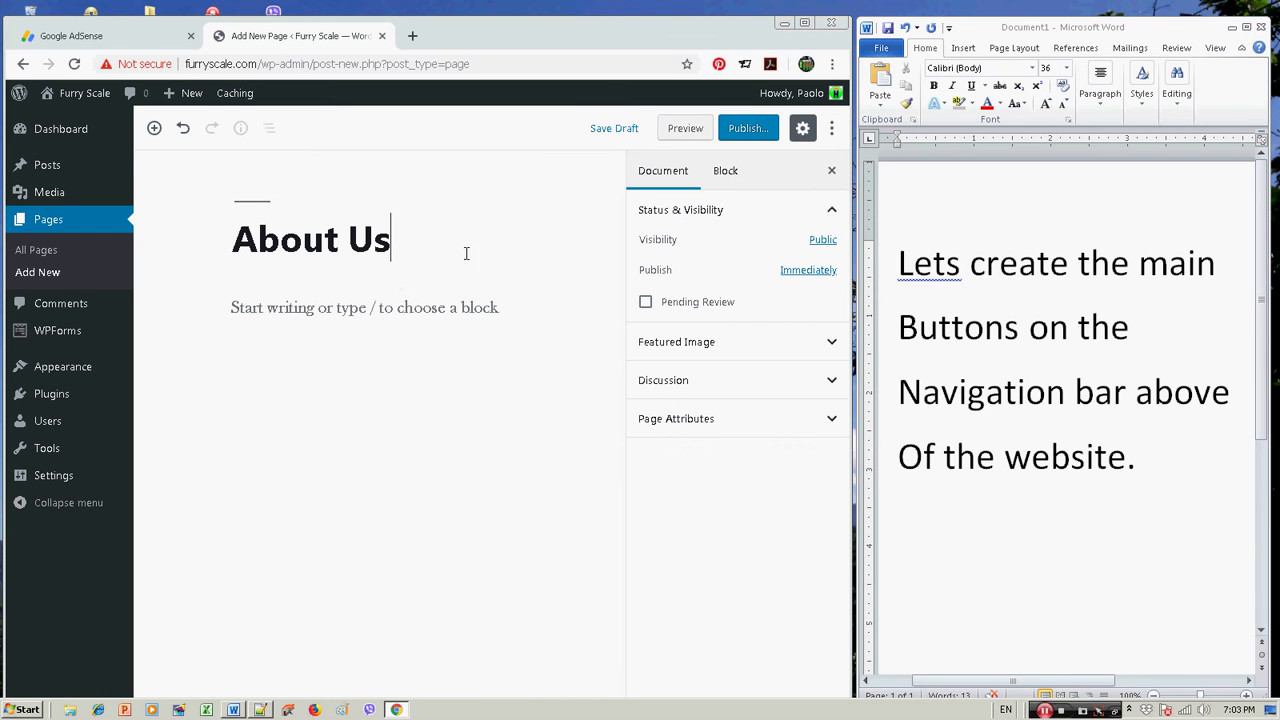
- Write the body text: "Here you can write an article about your blog or company website. Just create an article then click publish when you are done."
click(258, 307)
text(Here you can write an)
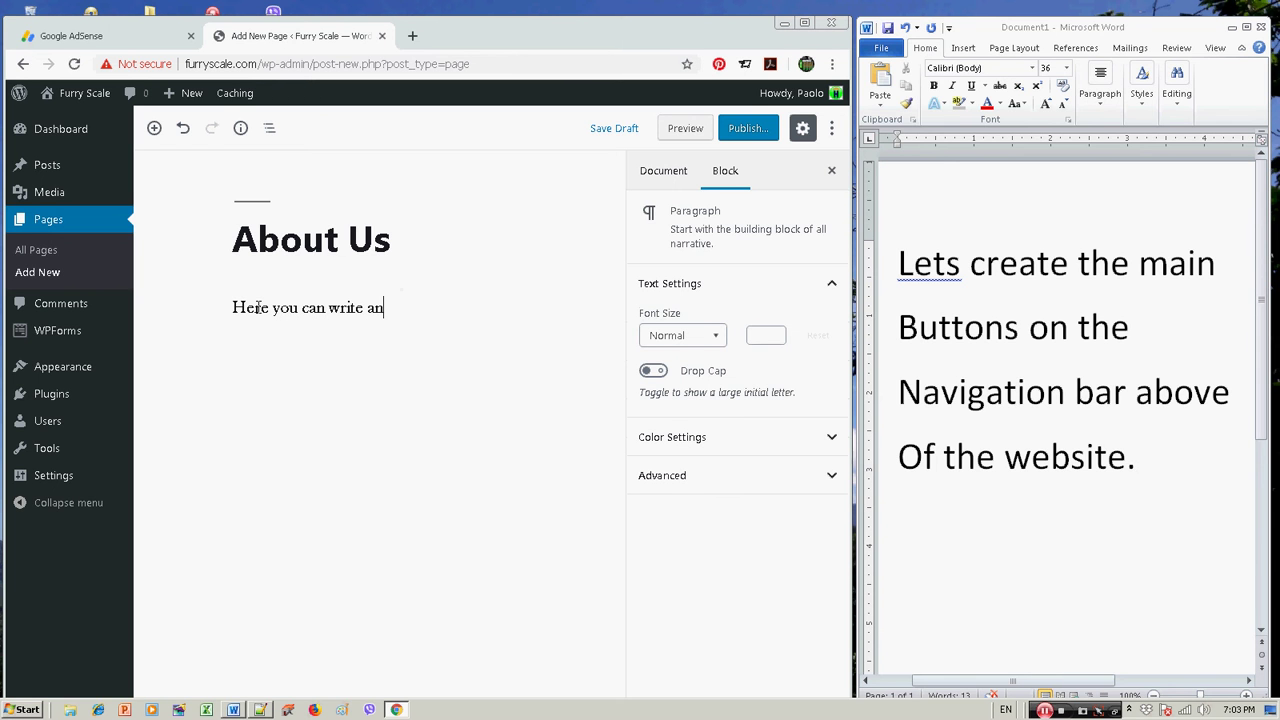
text( article about your)
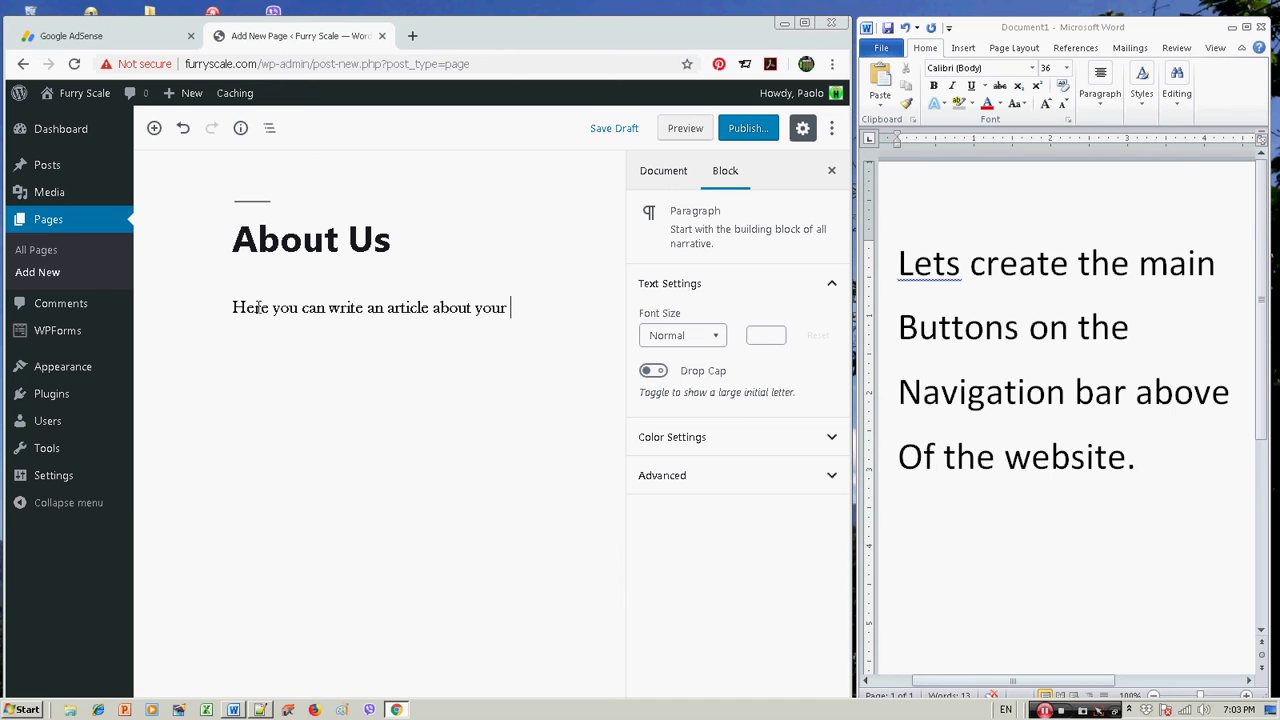
text( blog or company website)
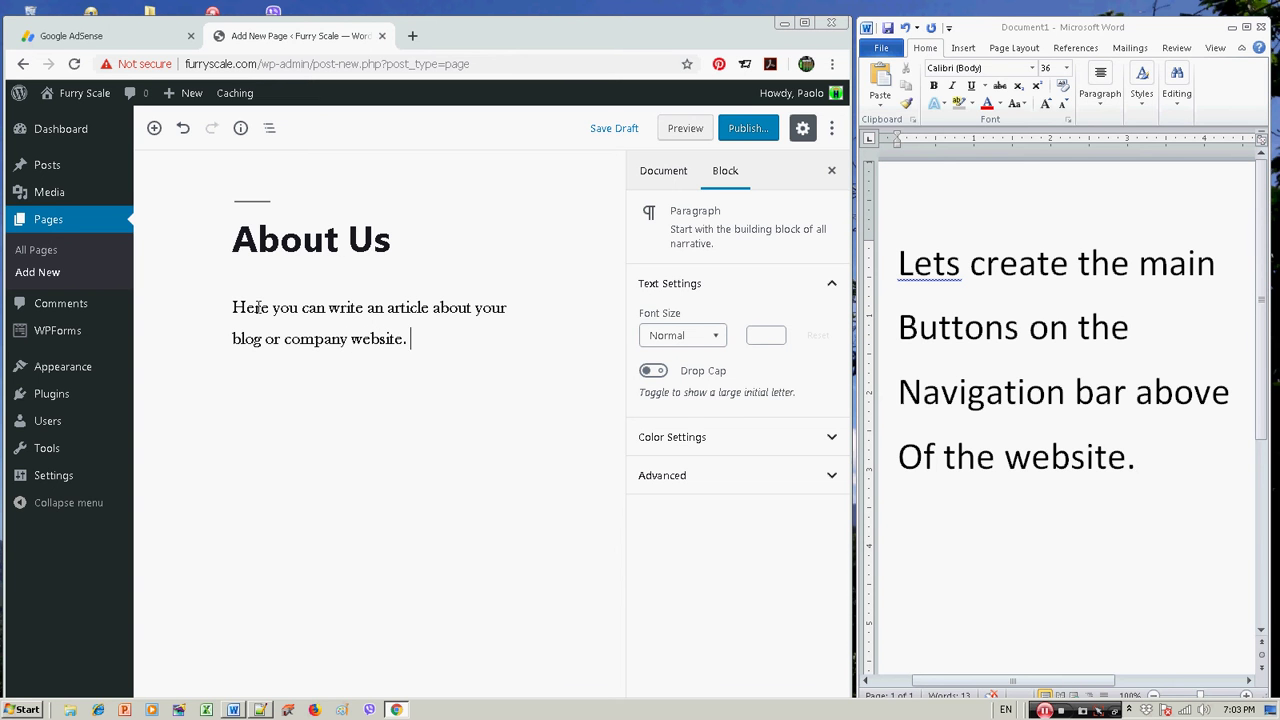
text(. Just create)
text( an article)
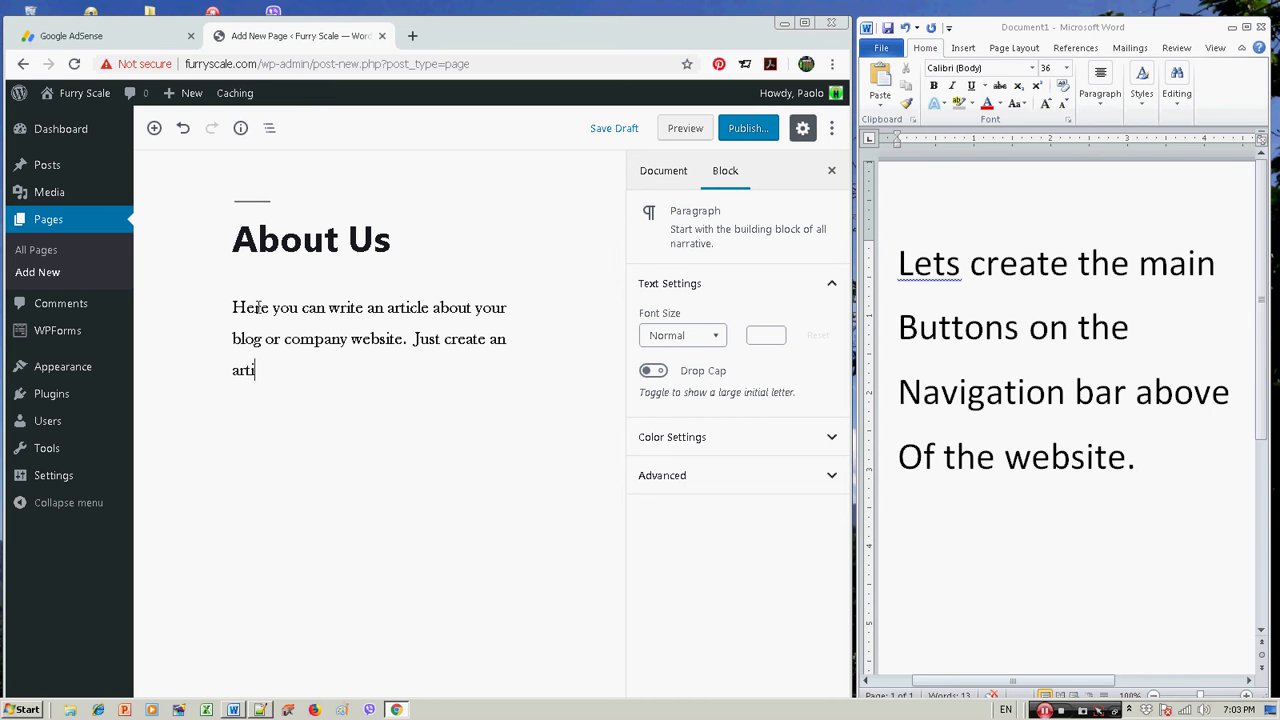
text( then click publish w)
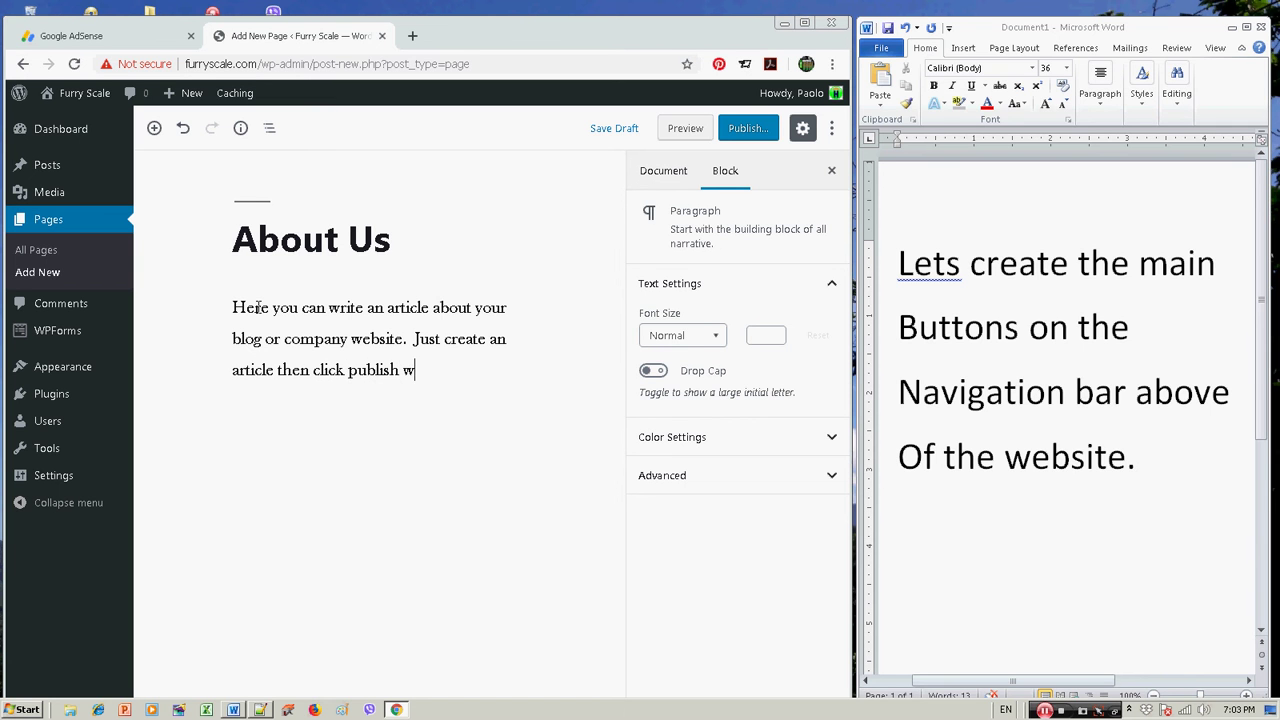
text(hen you are done,)
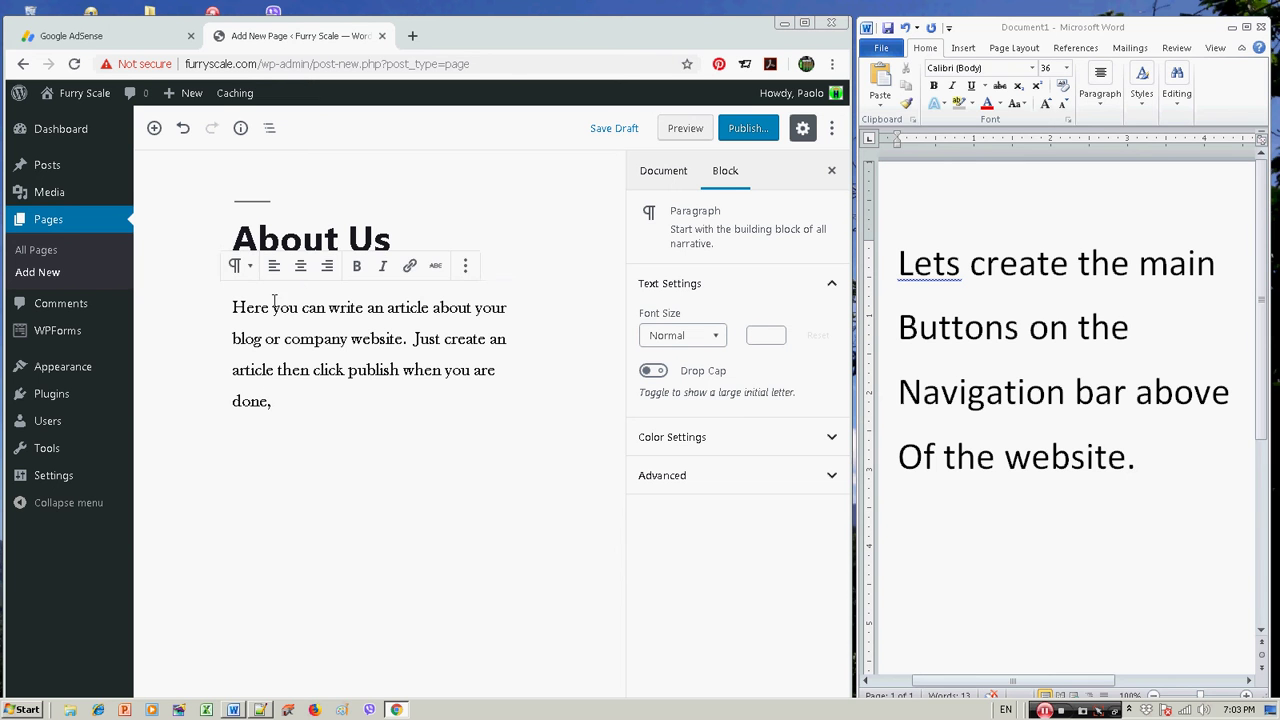
key(BackSpace)
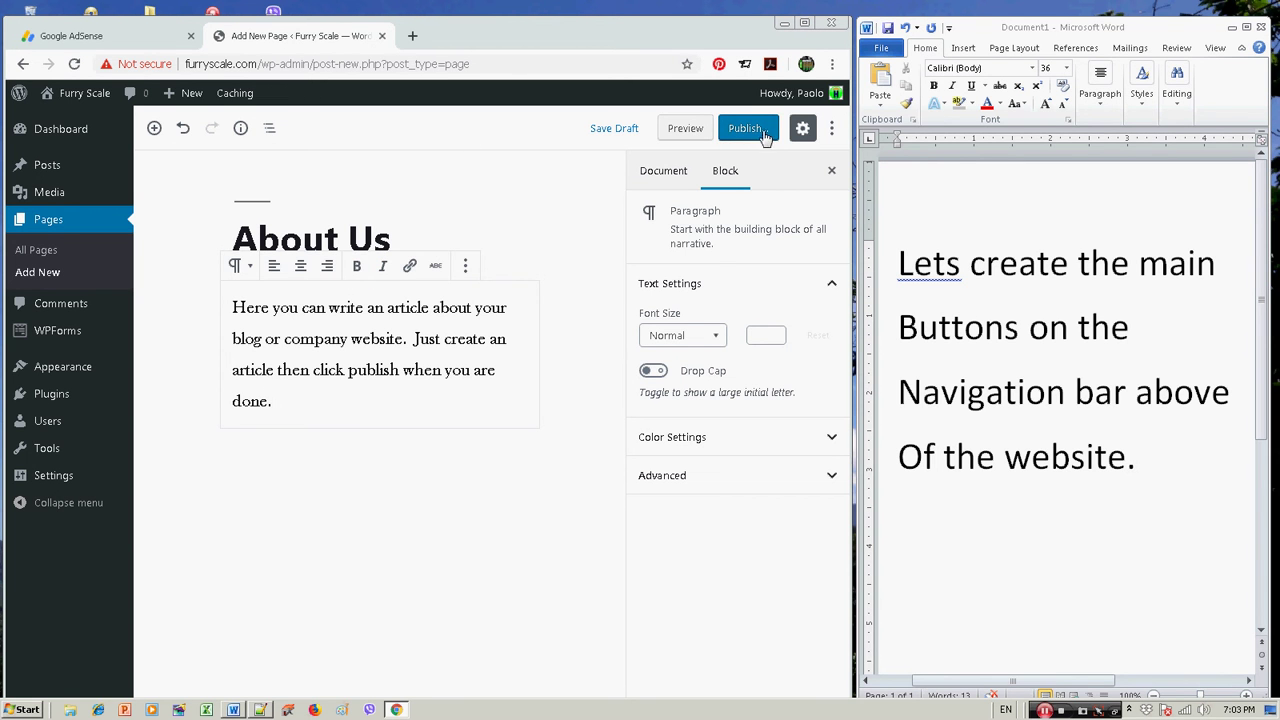
- Switch to Word and replace the note with three lines: "Assuming we are done with", "The article, let's" and "Publish it."
click(1160, 466)
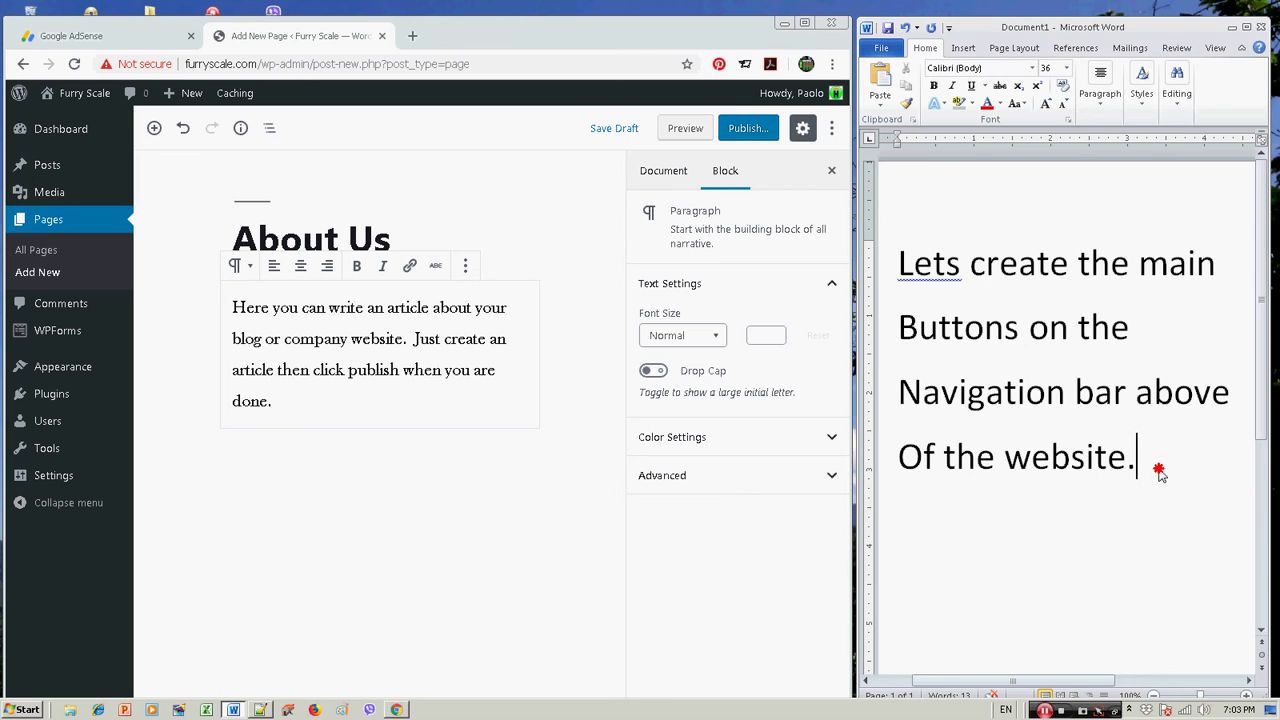
drag(1193, 475, 927, 273)
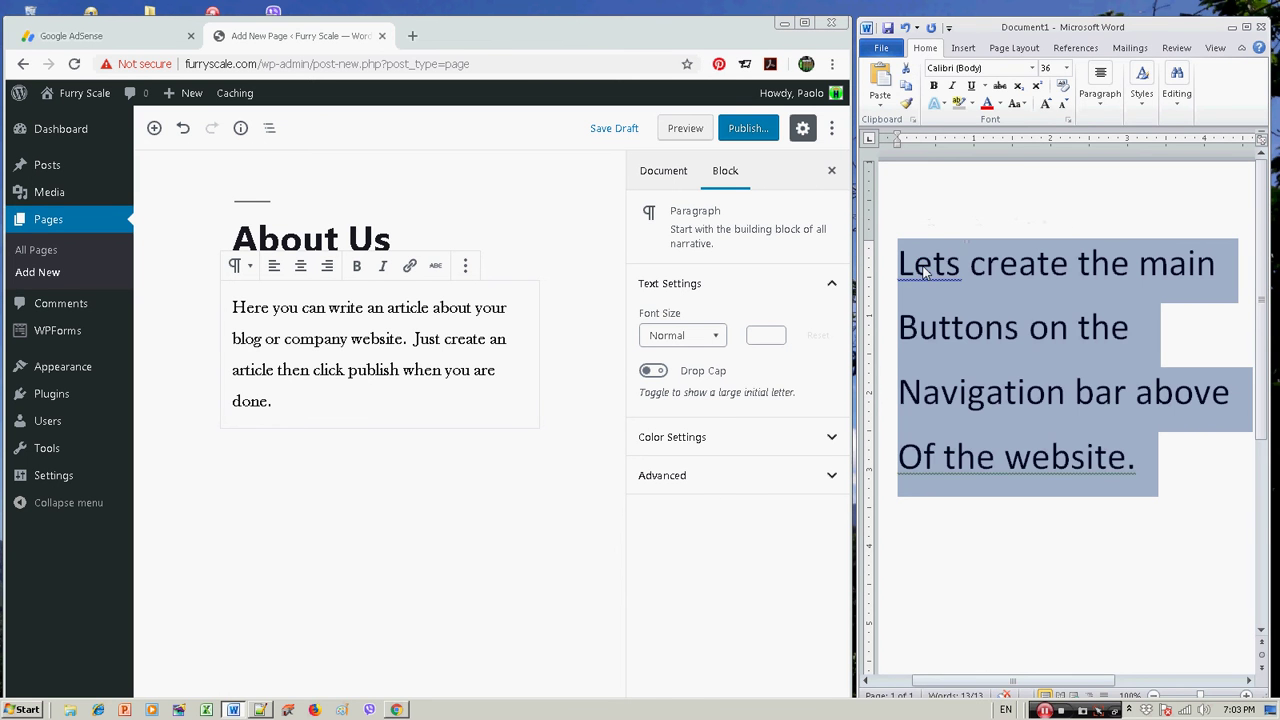
text(Assuming w)
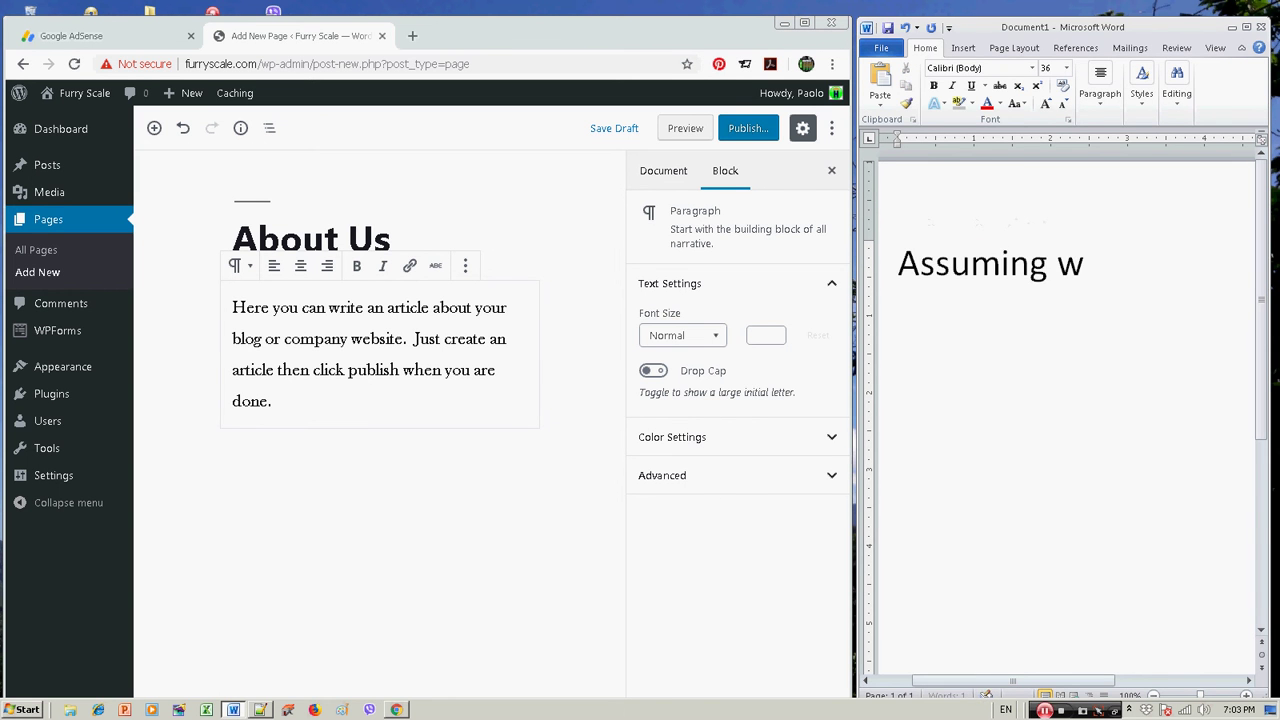
text(e are done)
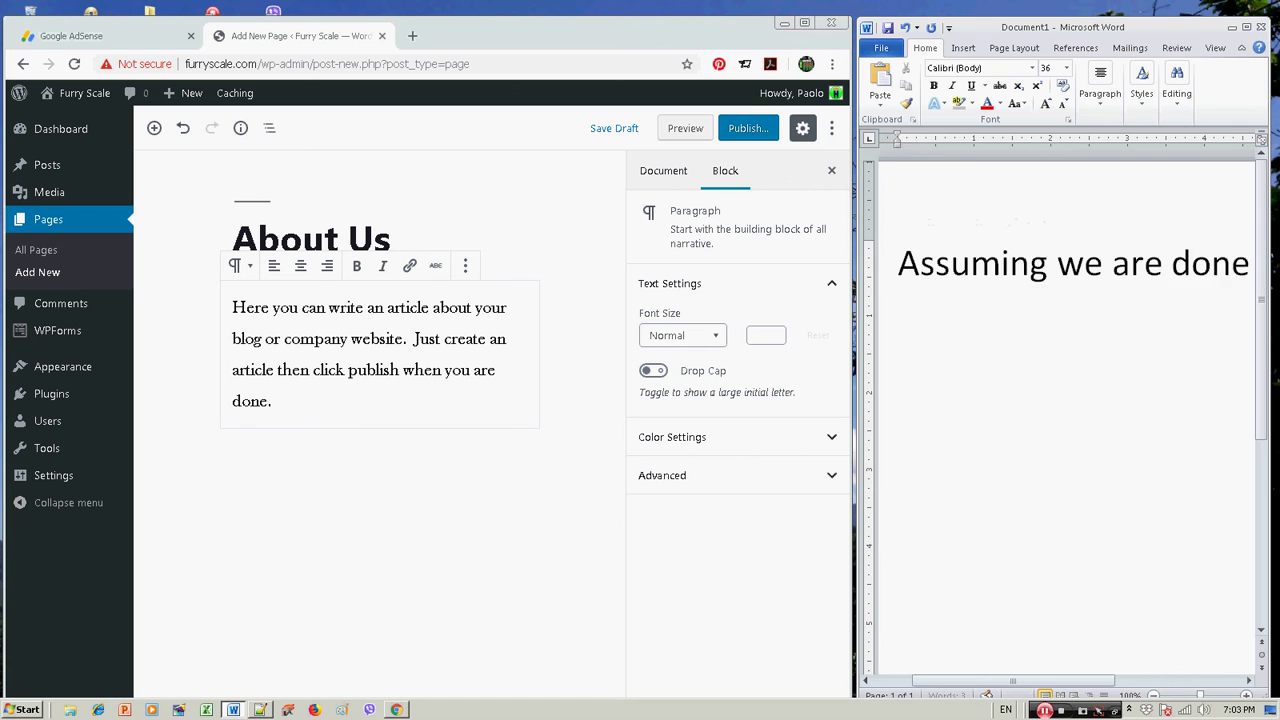
text( wit)
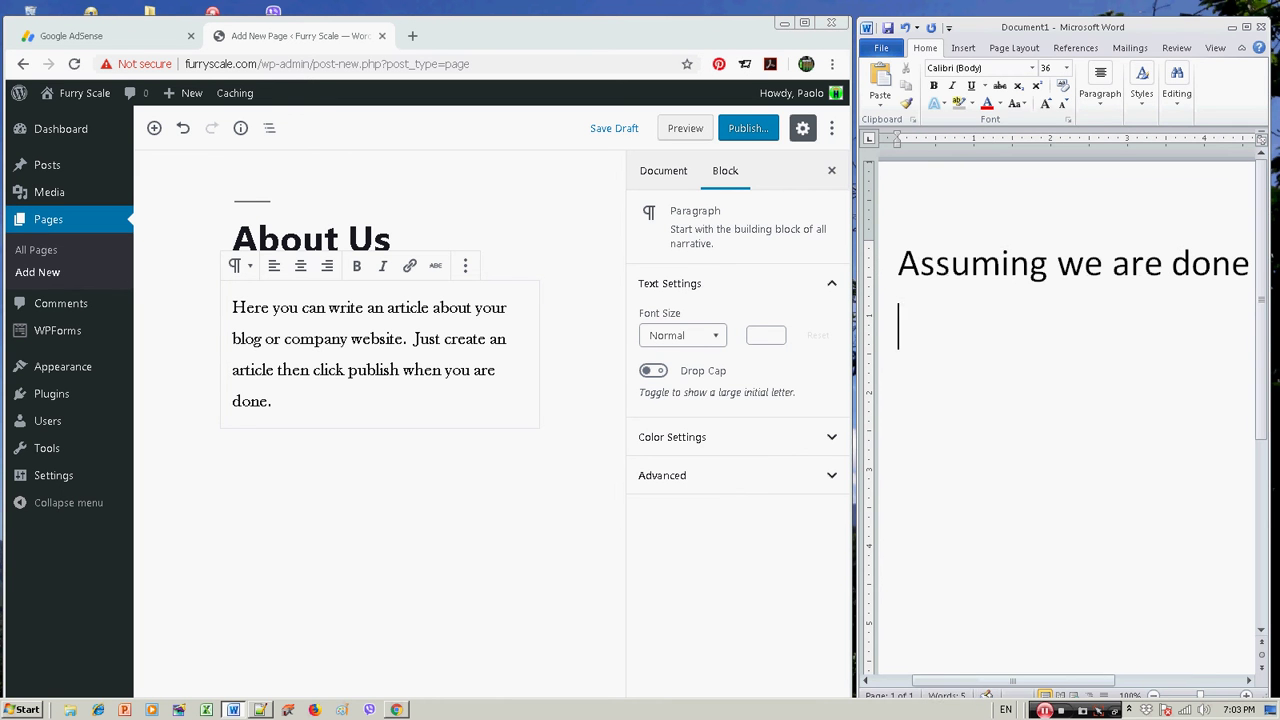
text(The article)
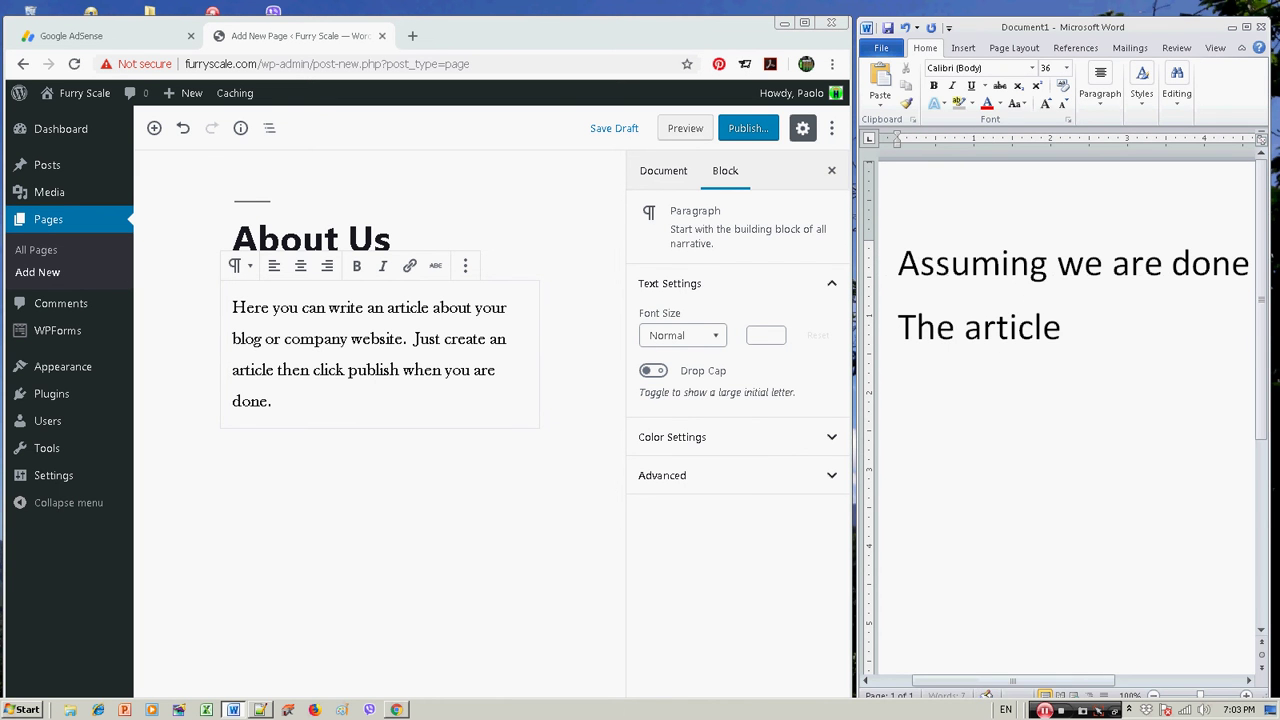
text(,)
text( let)
text('s)
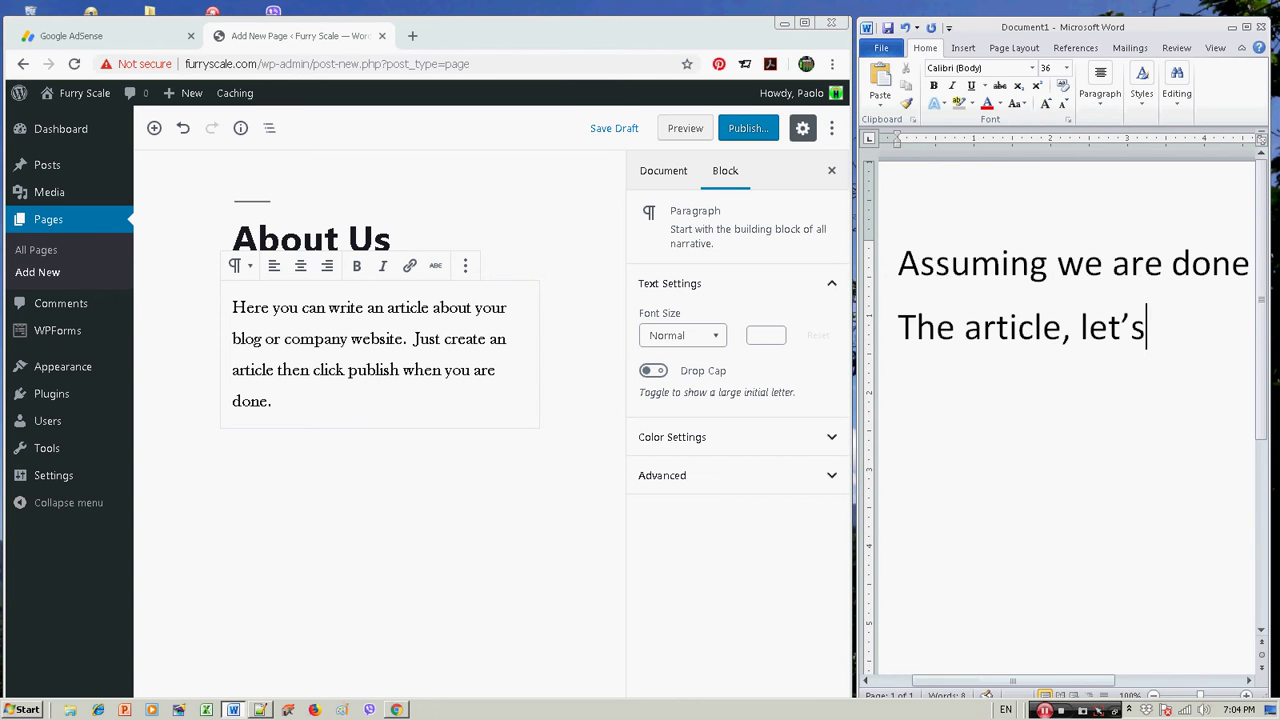
key(Return)
text(publish it,)
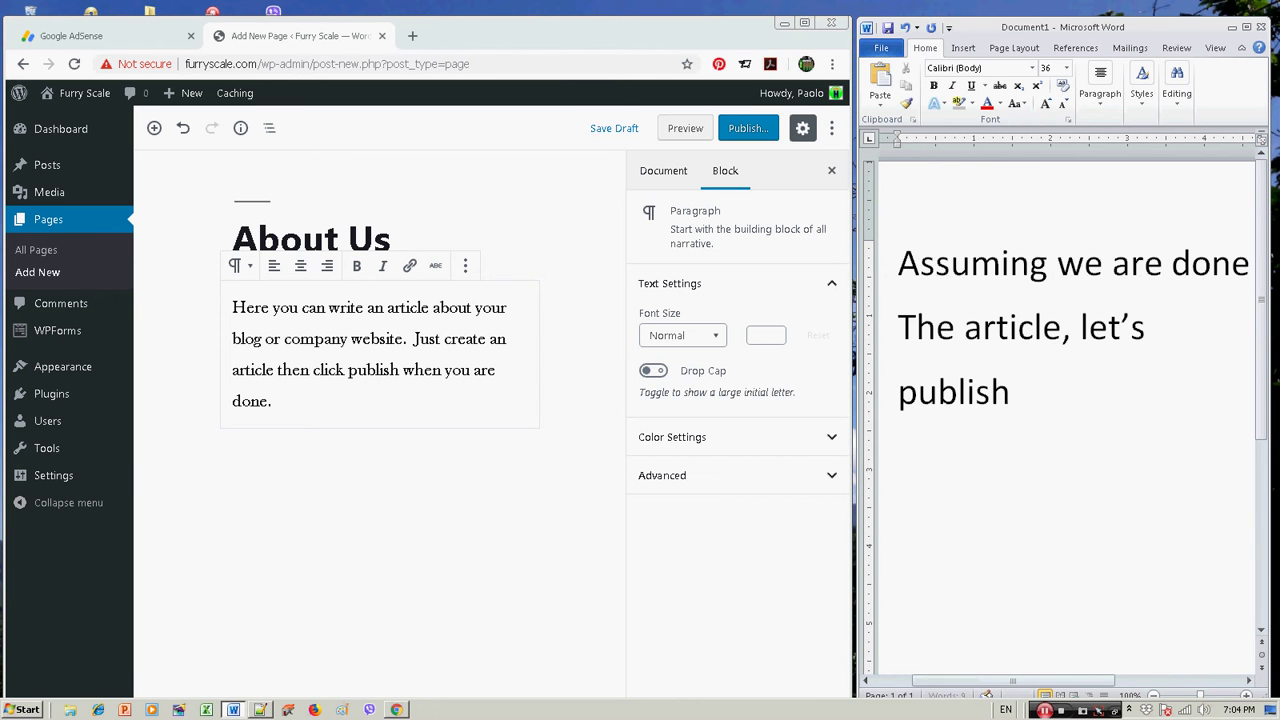
key(BackSpace)
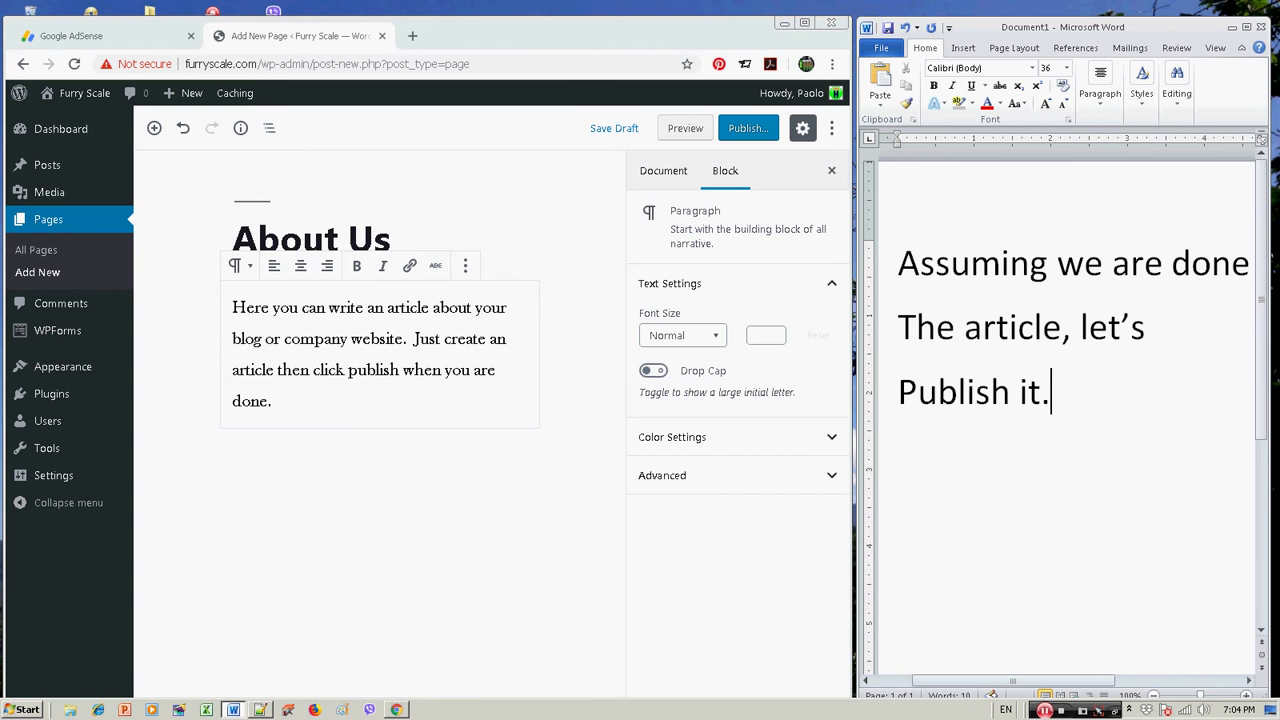
- Continue the note after "Publish it." with "Remember" and, on a new line, "That the about us page is one of the main menus."
text(Reme)
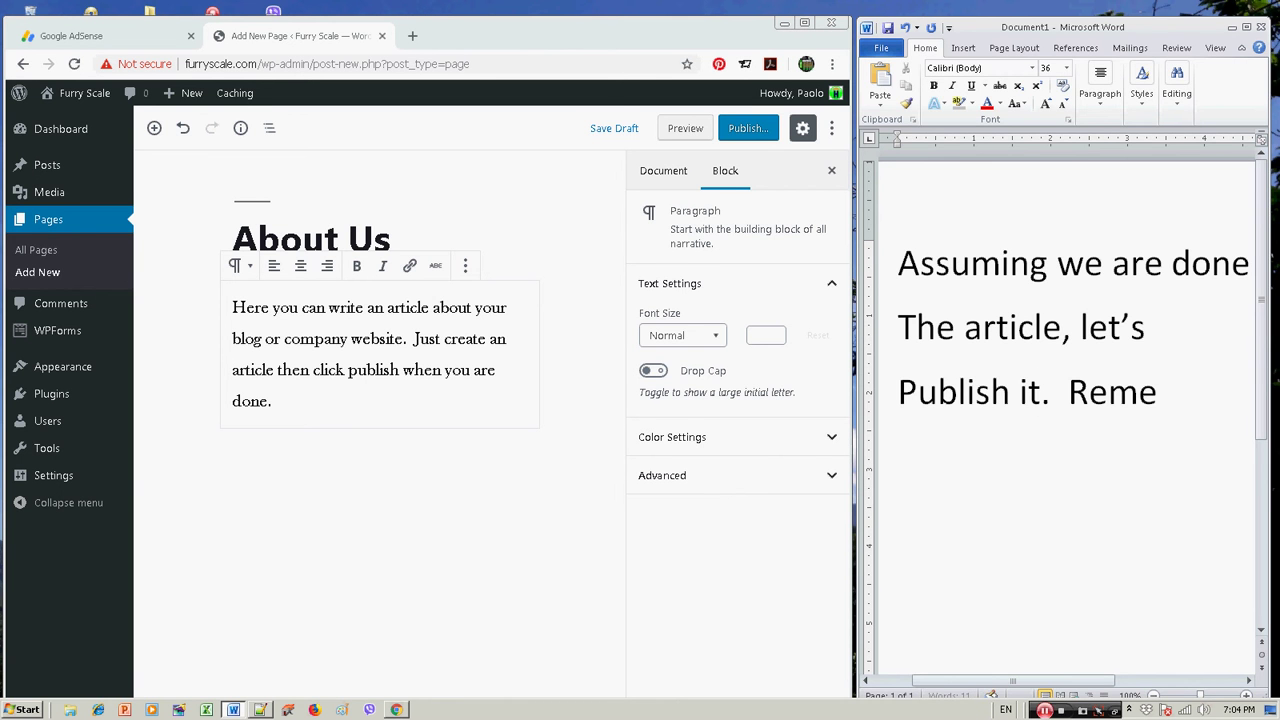
text(mbet)
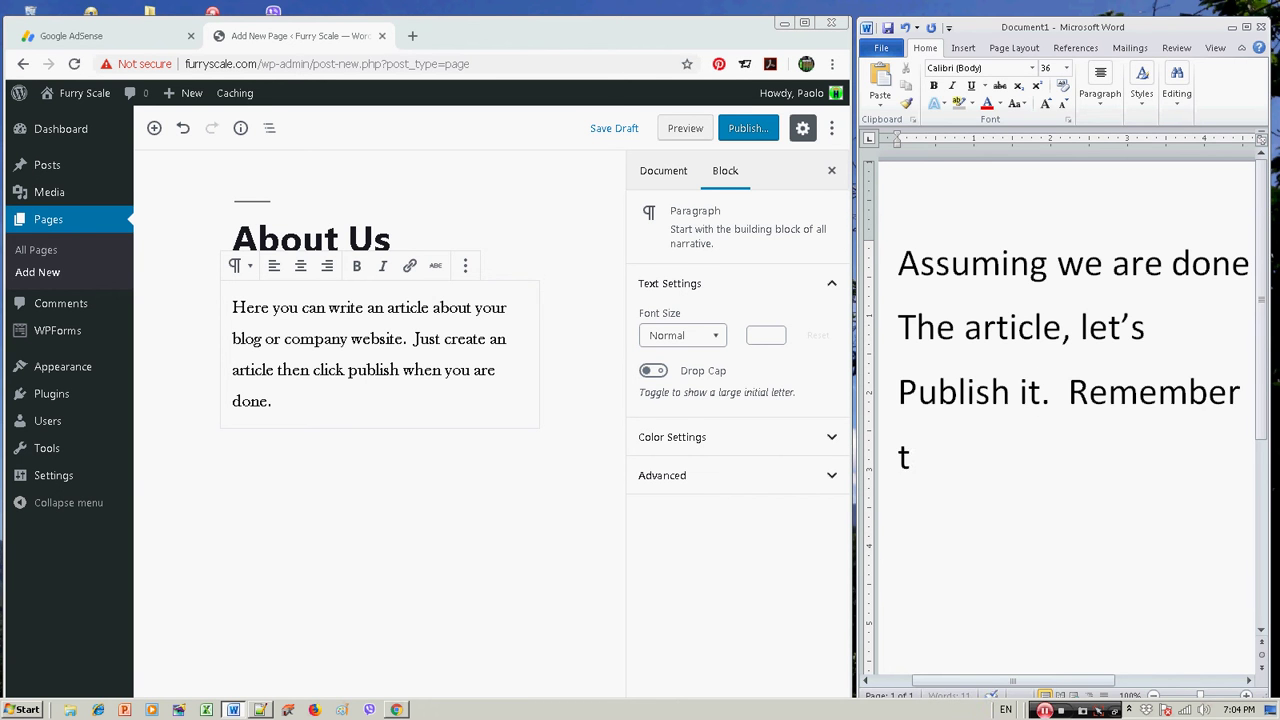
text(hat the about us )
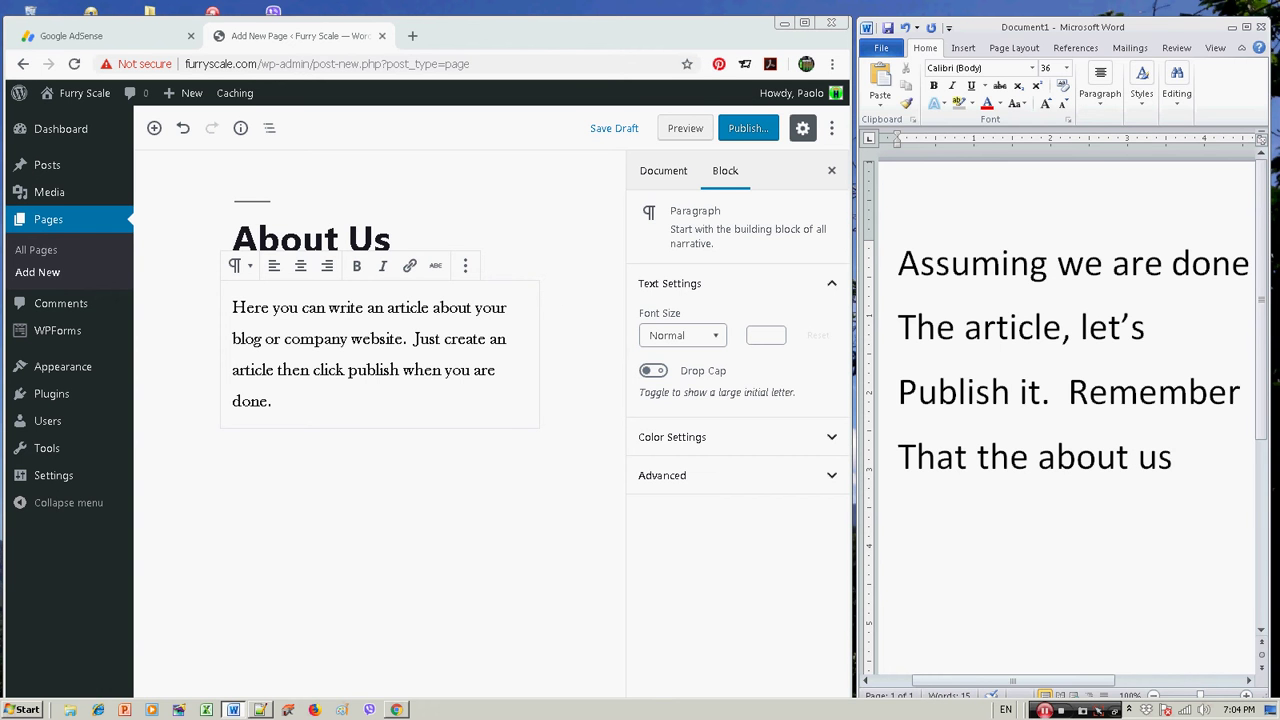
text(page is)
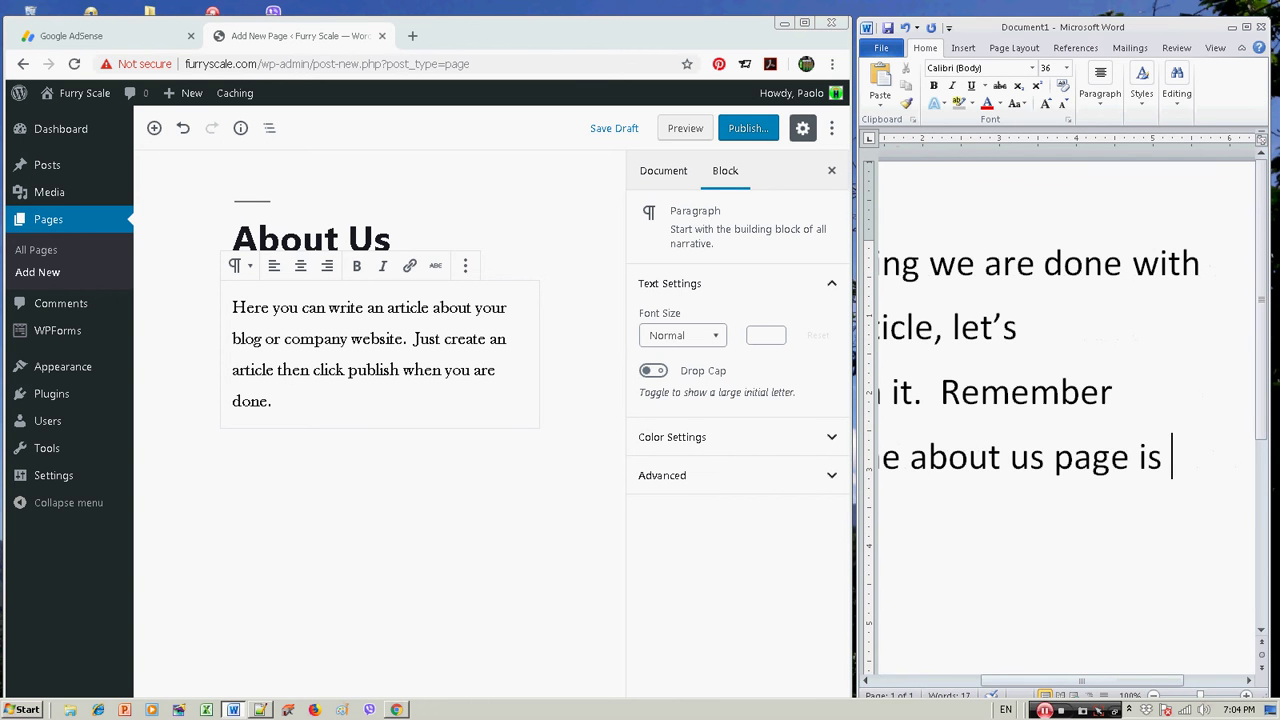
text( one of)
key(Return)
key(BackSpace)
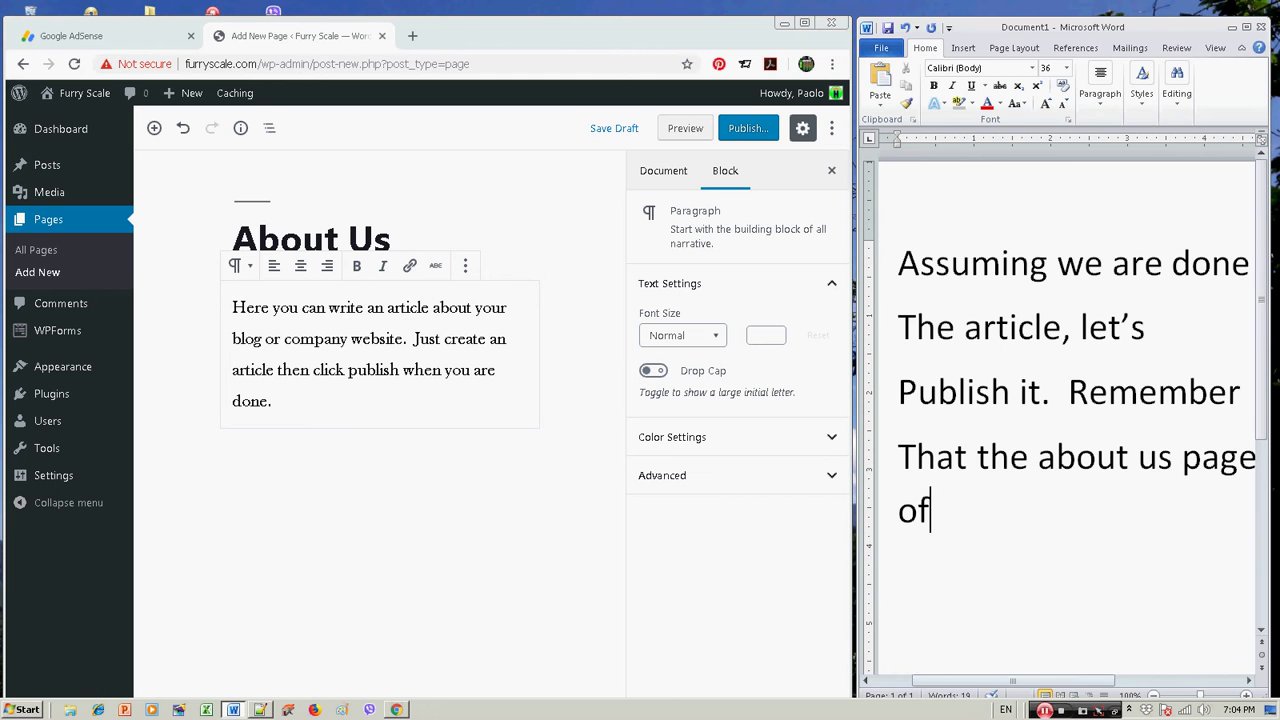
text(the mai)
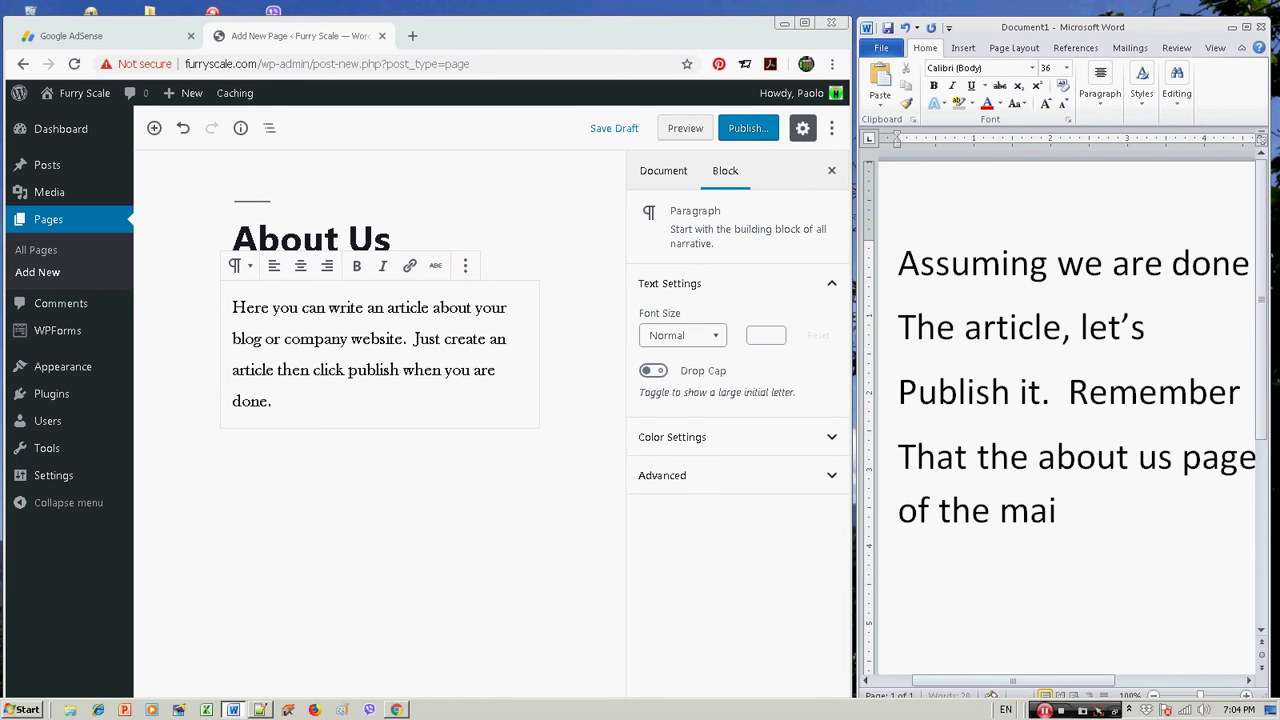
text(n menus)
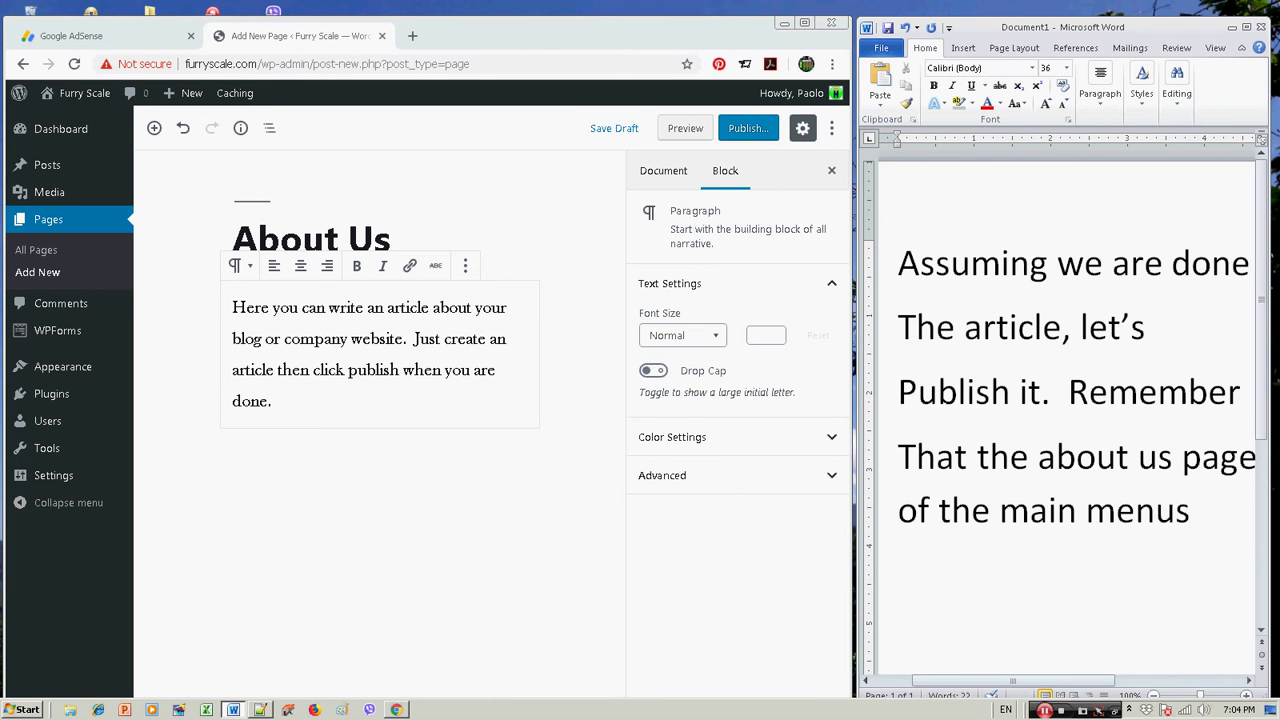
text(.)
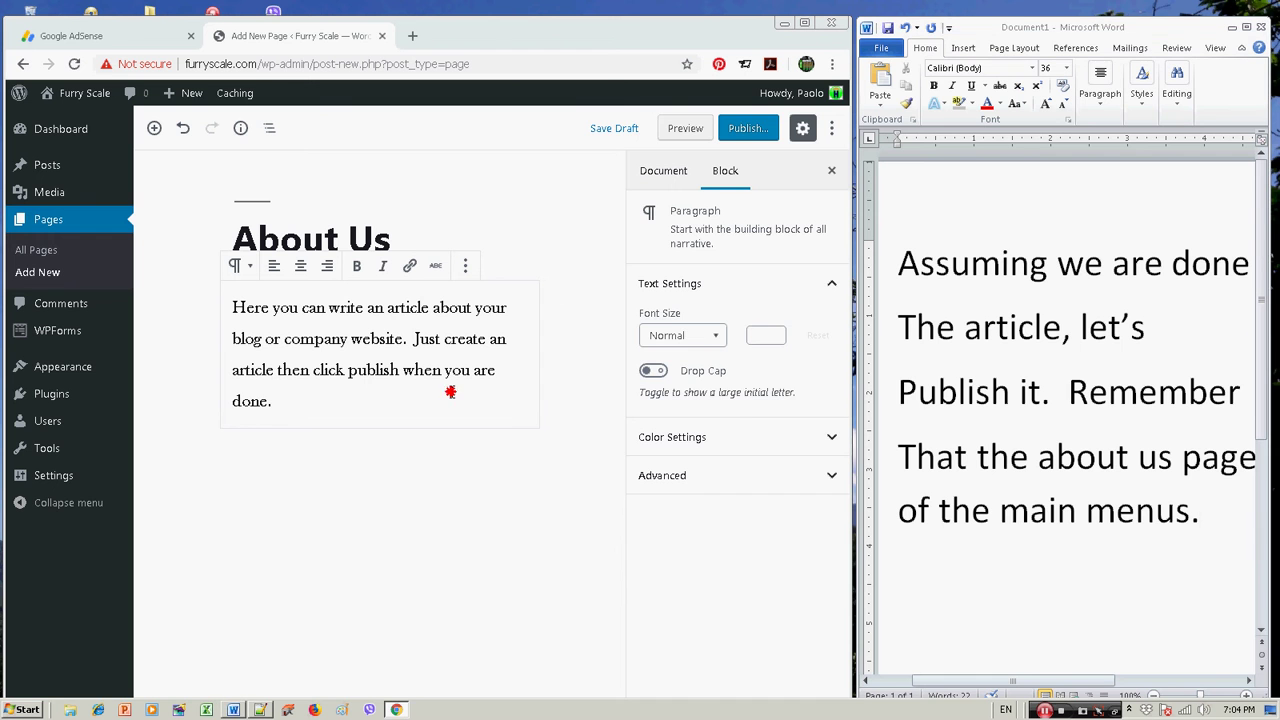
- Switch to Chrome, publish the About Us page and view it live, highlighting the about-us part of its address
click(748, 130)
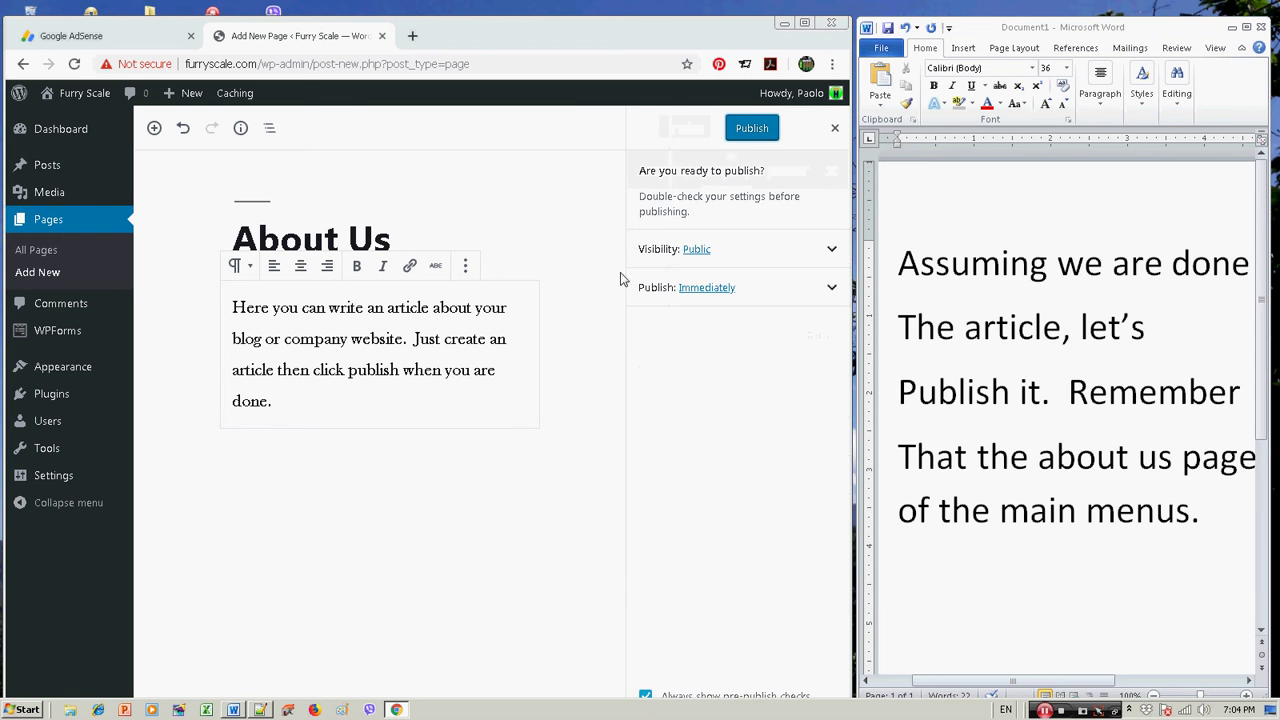
click(752, 130)
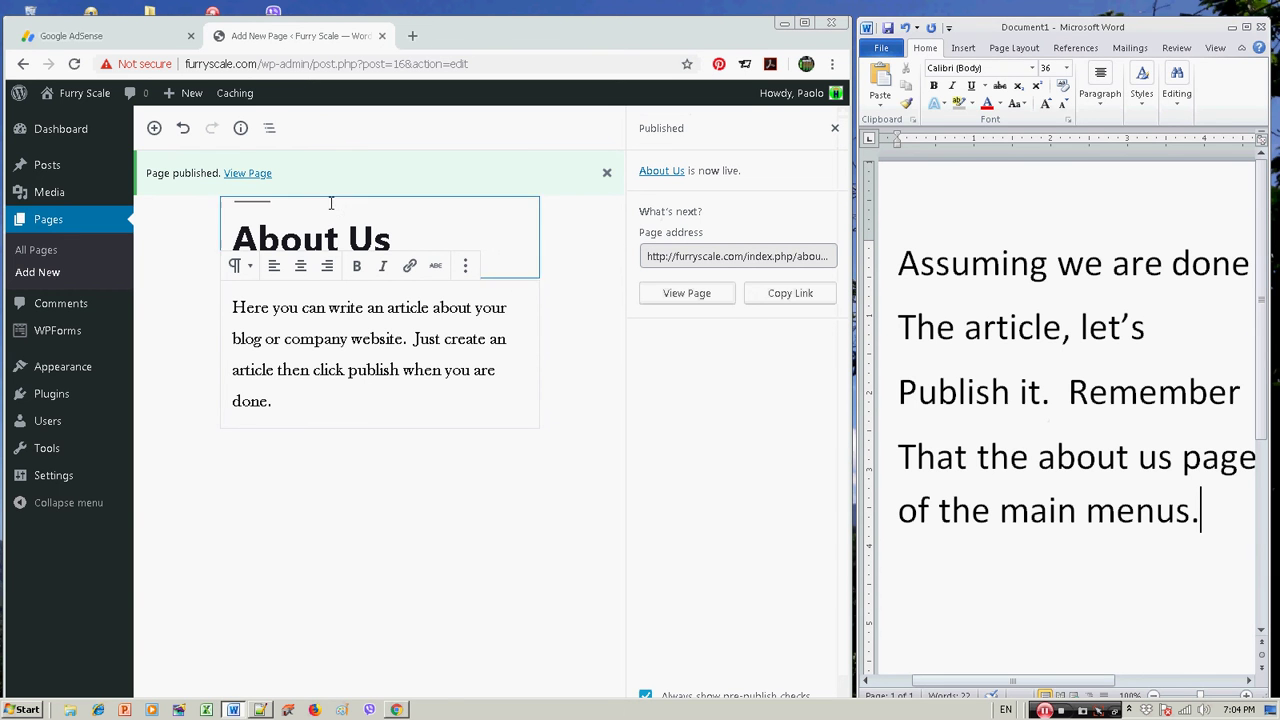
click(250, 173)
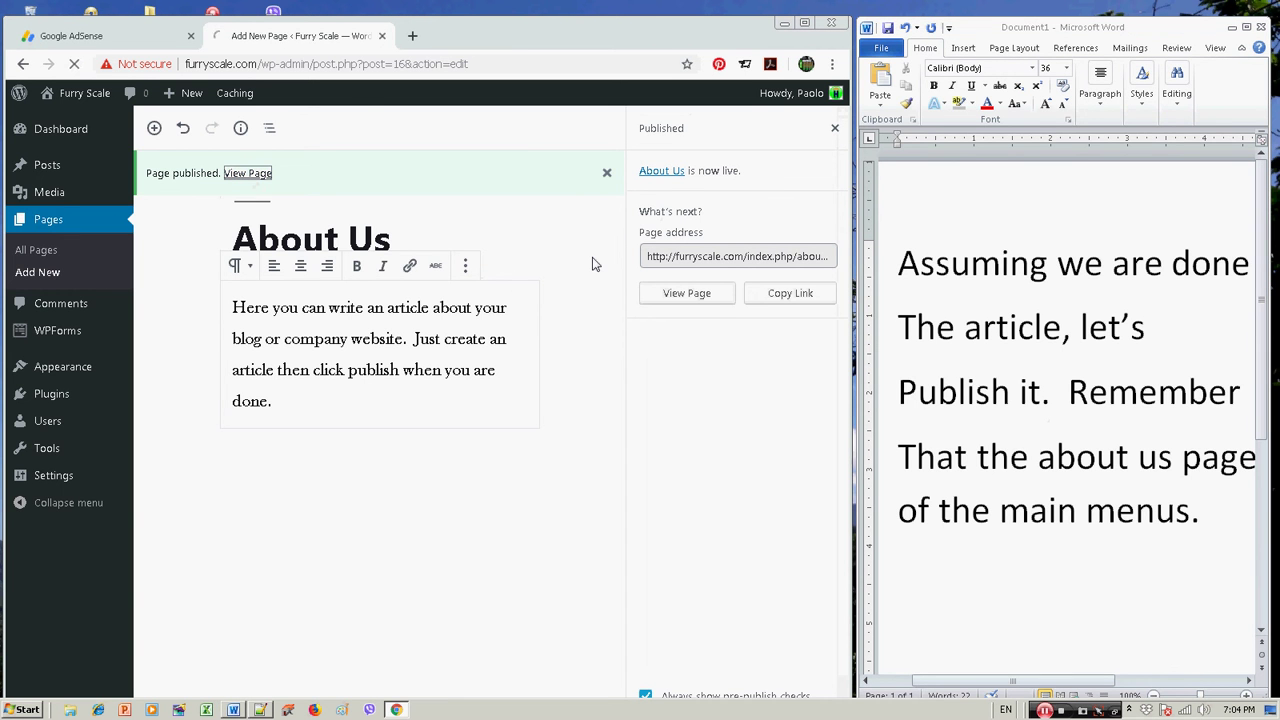
click(320, 63)
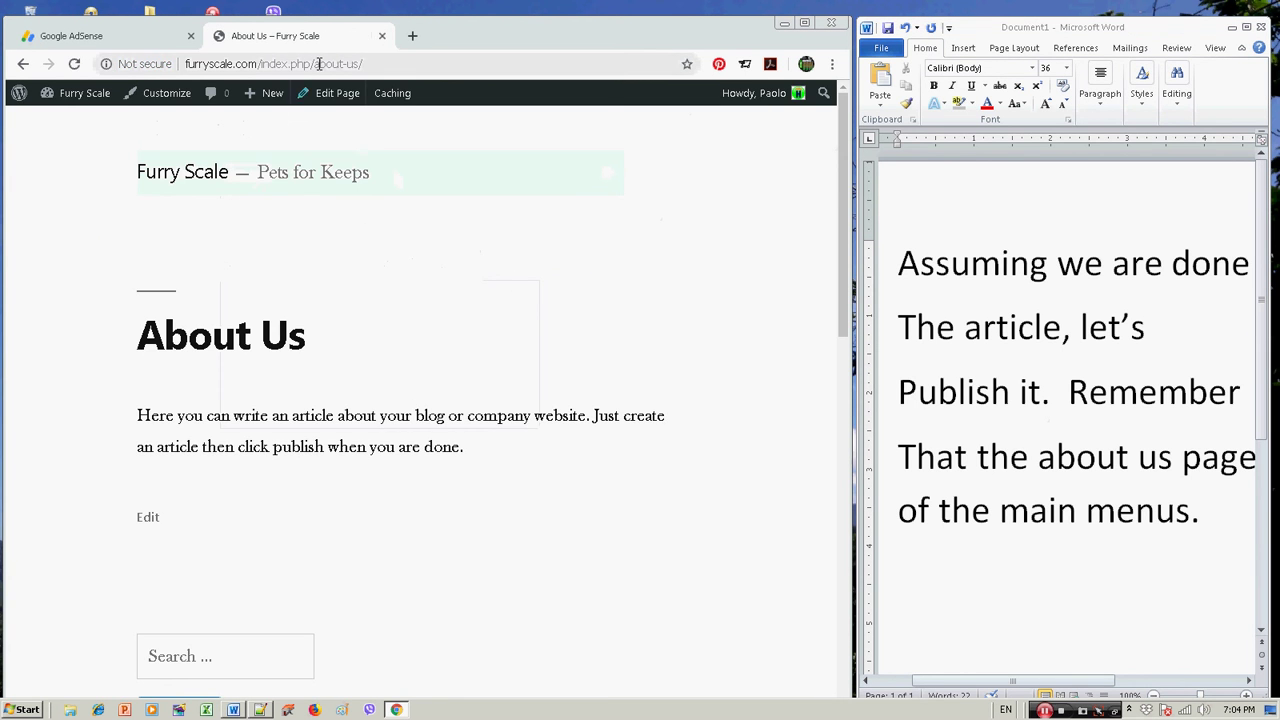
drag(320, 63, 360, 63)
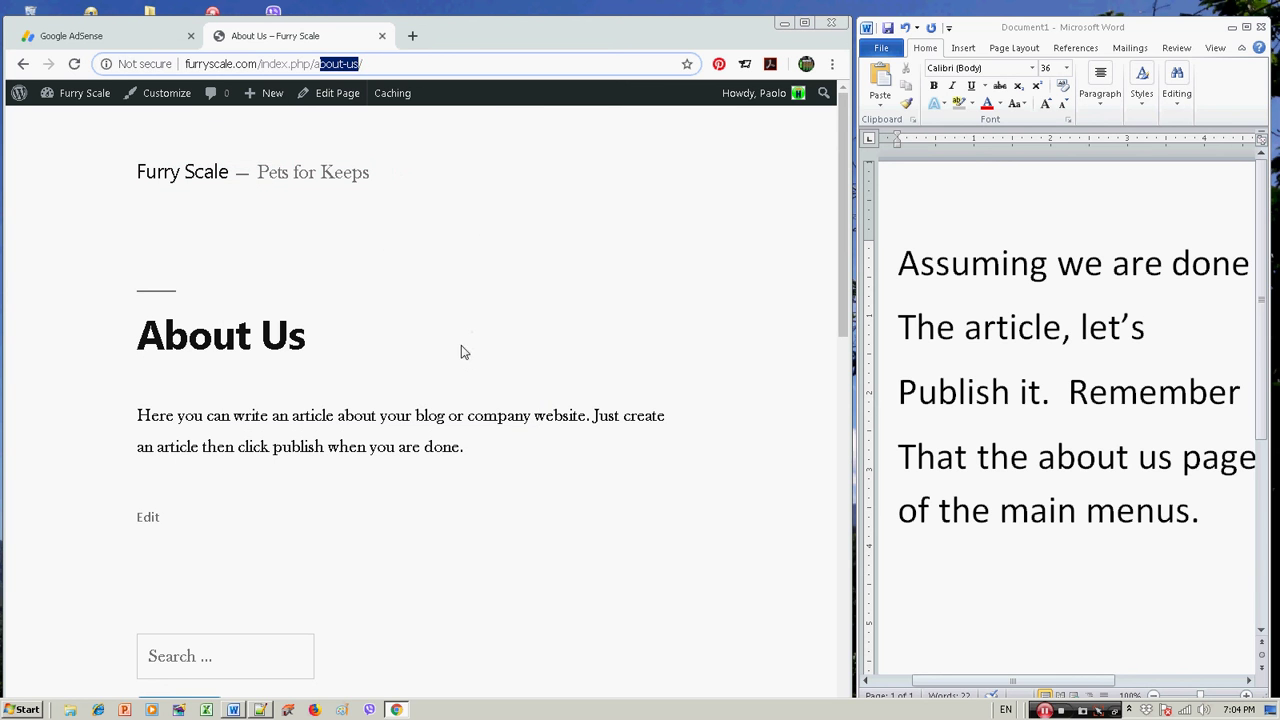
- Switch to Word and replace the note with "Now you can see the page already, but the menu above"
click(943, 338)
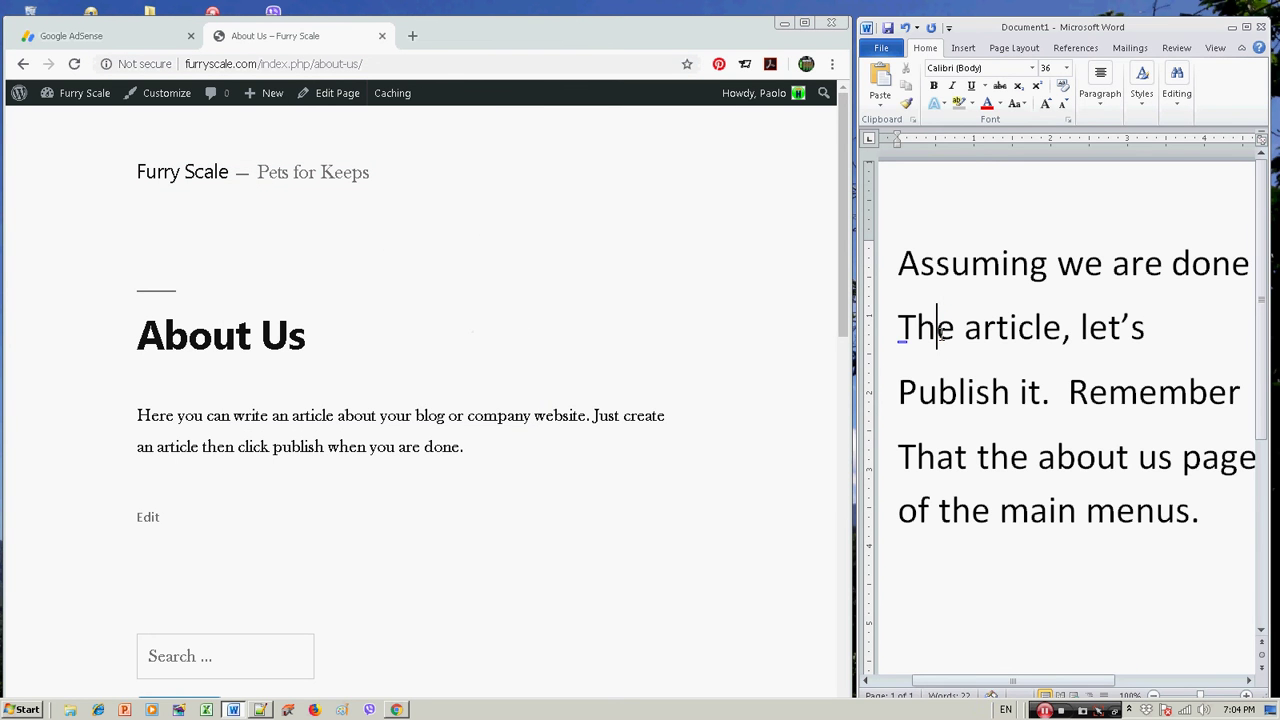
key(ctrl+a)
text(Now y)
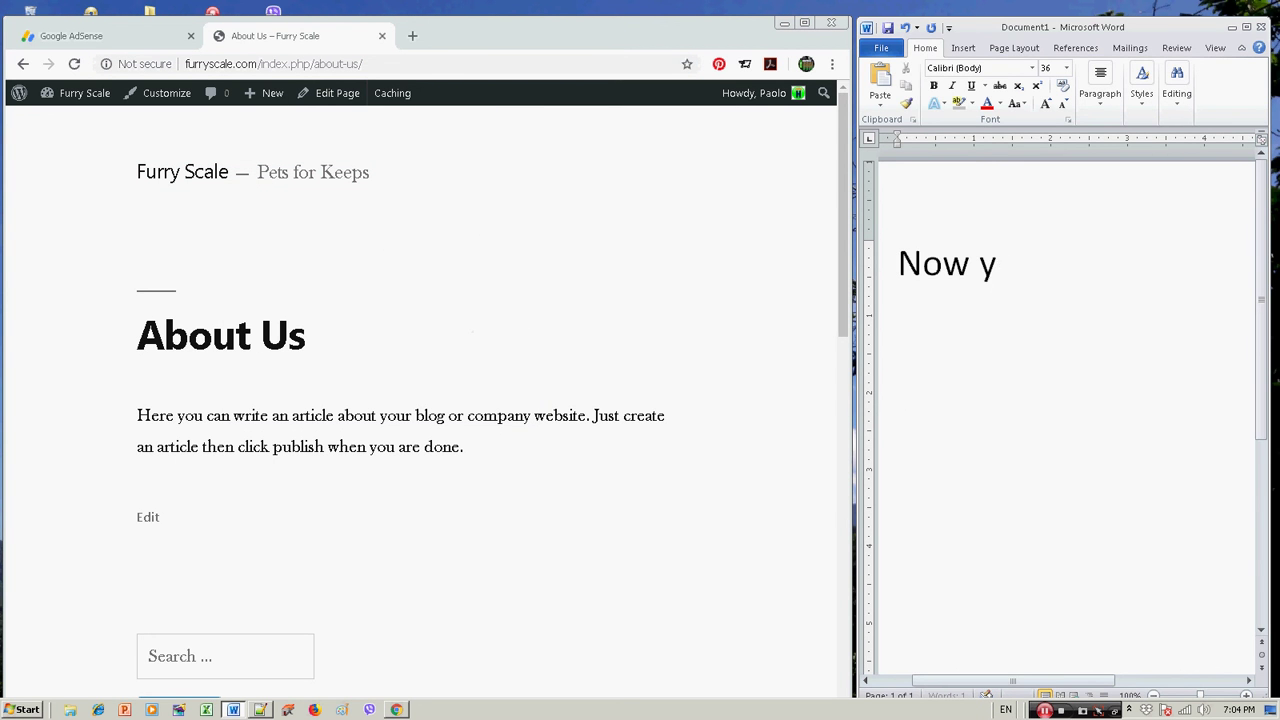
text(ou can see )
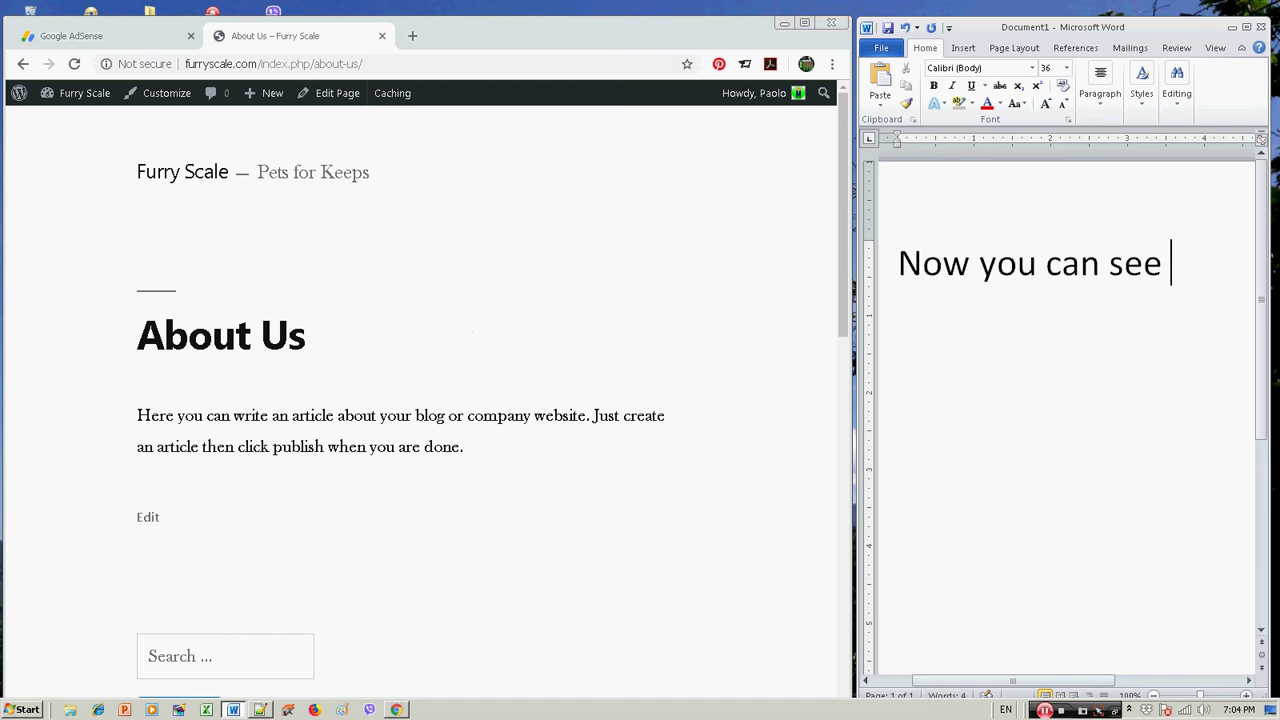
text(the page already)
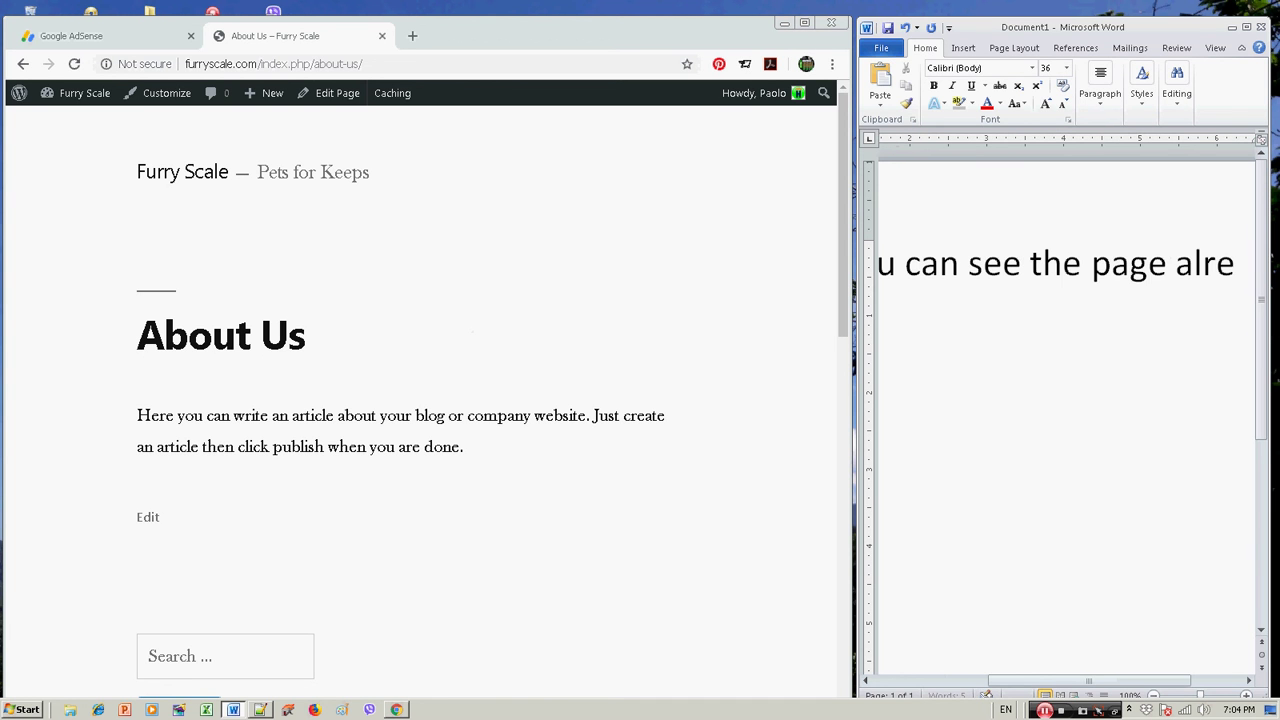
key(Return)
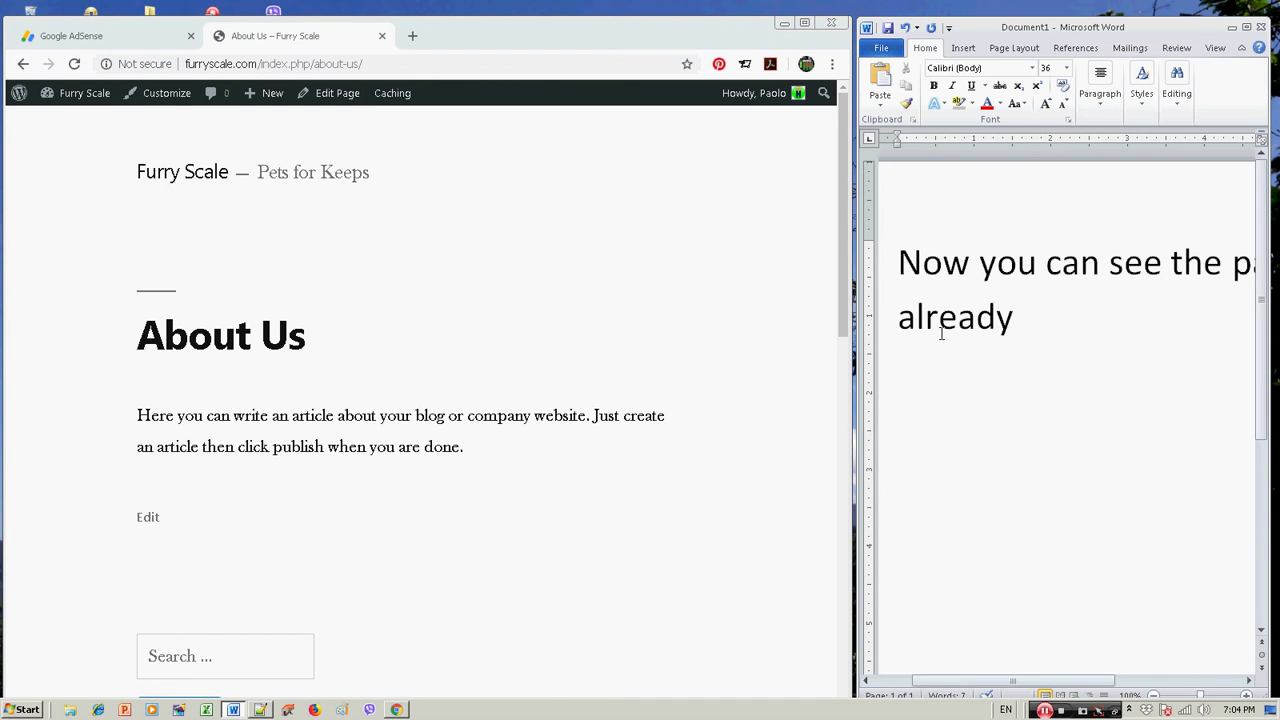
key(BackSpace)
text(, but the menu)
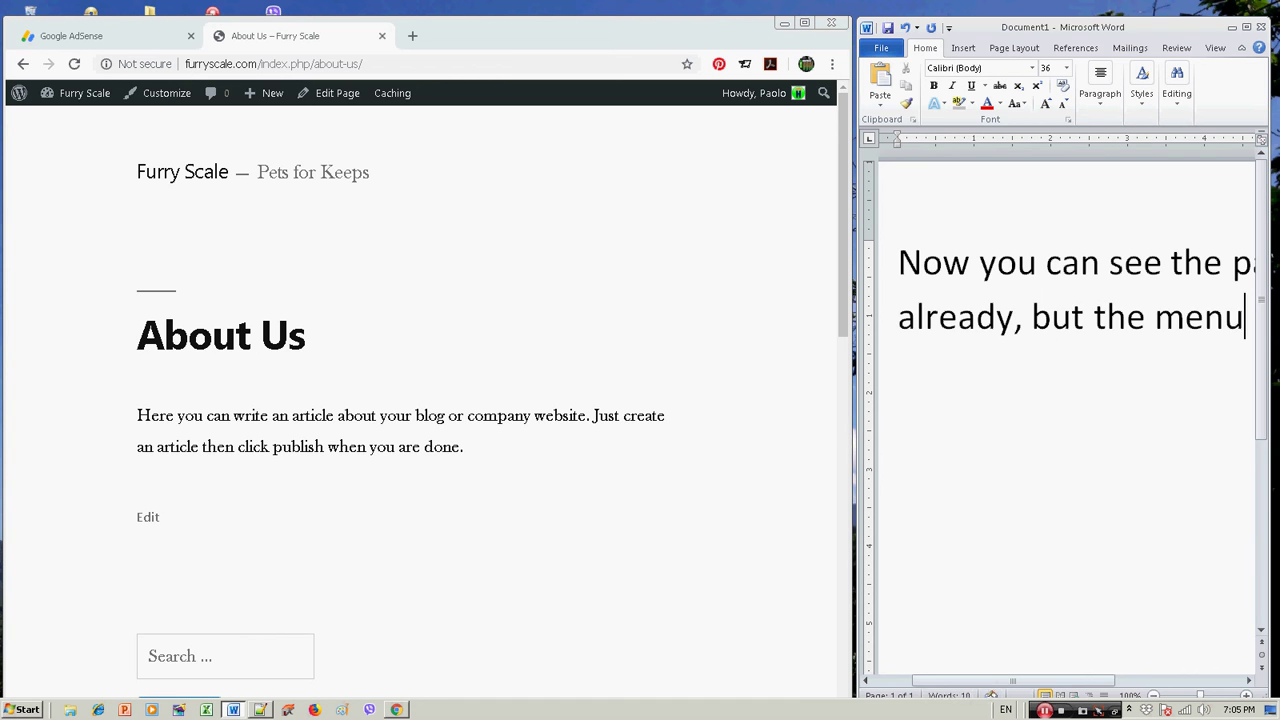
text( above)
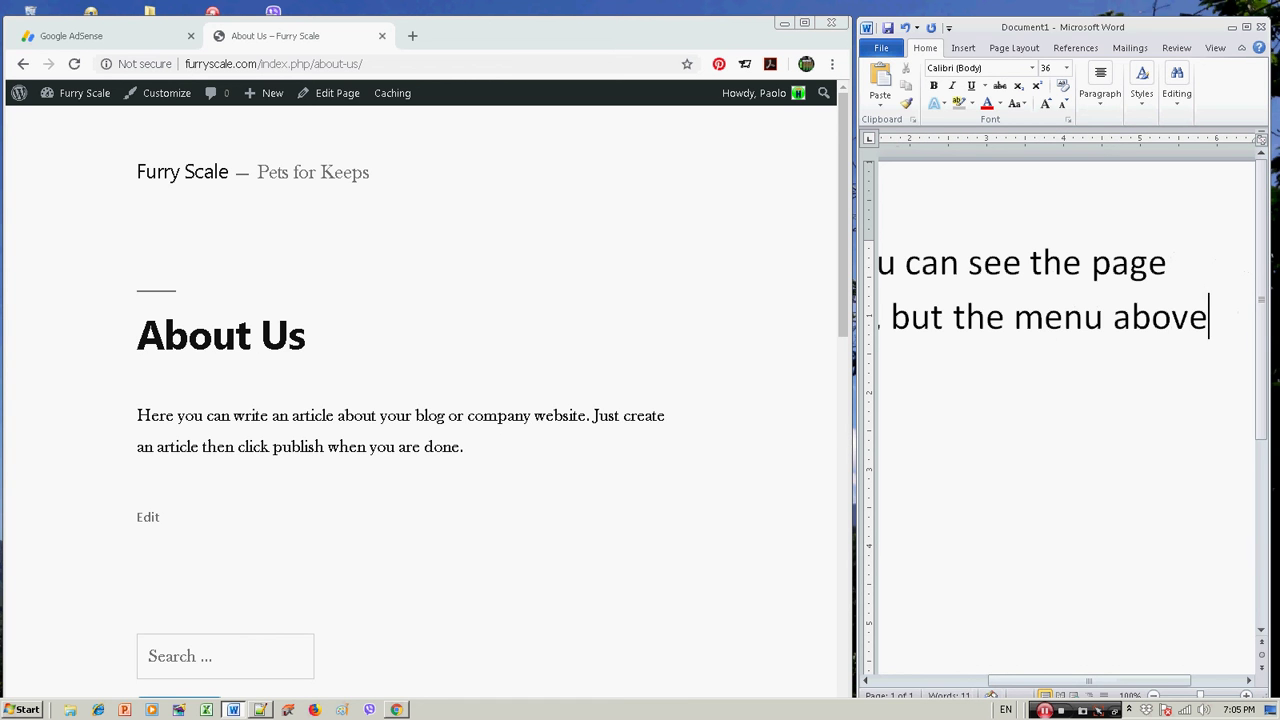
- Continue the note on a new line with "Is still not appearing... look.."
key(Return)
text(is st)
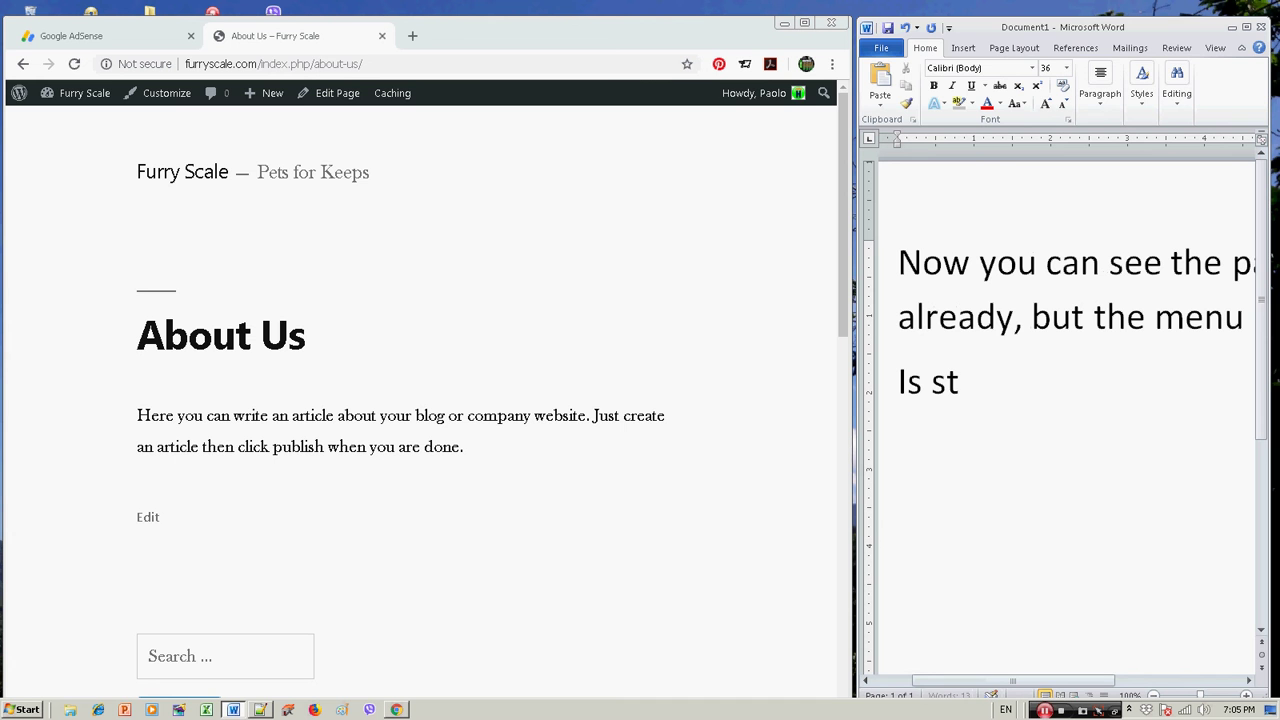
text(ill not)
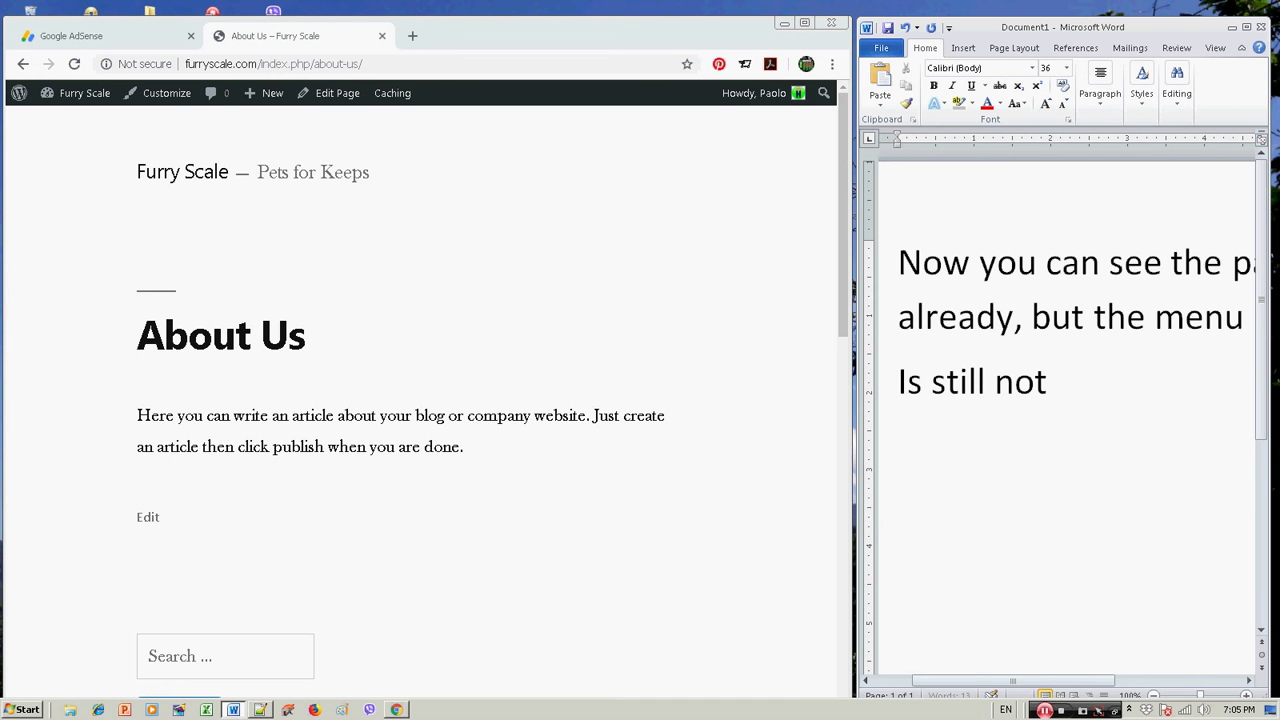
text( appearing)
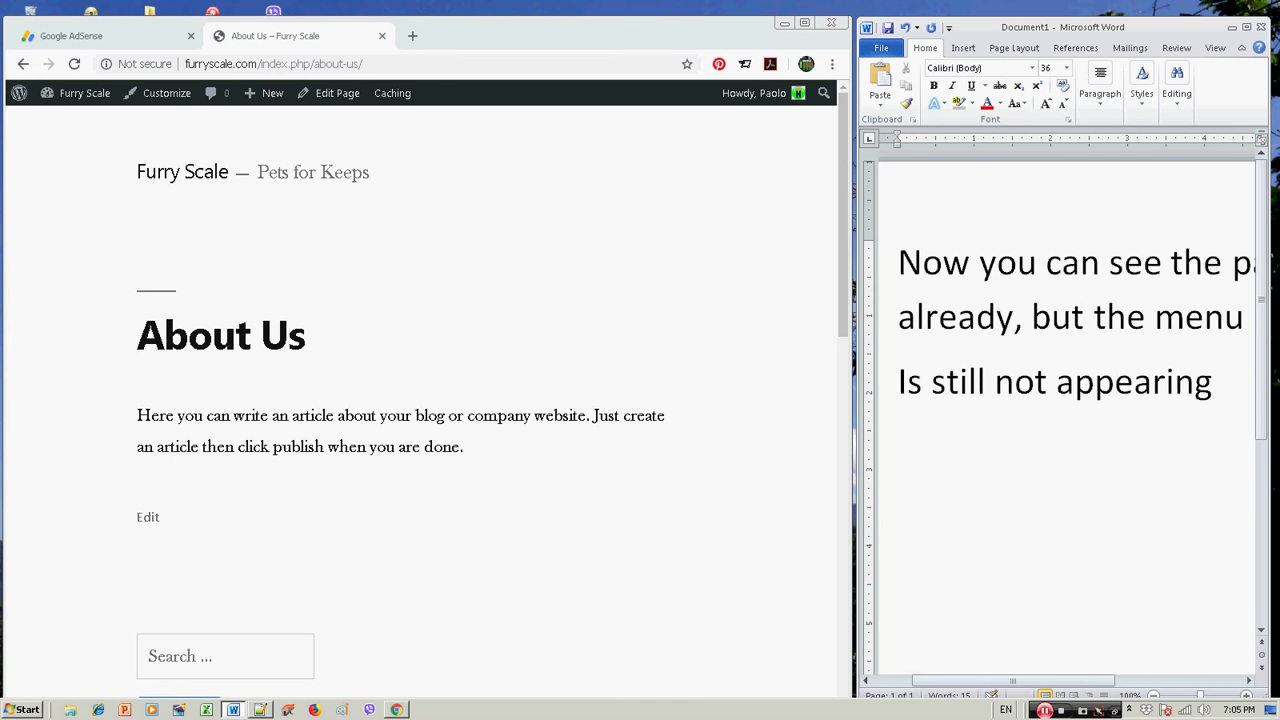
text(... look)
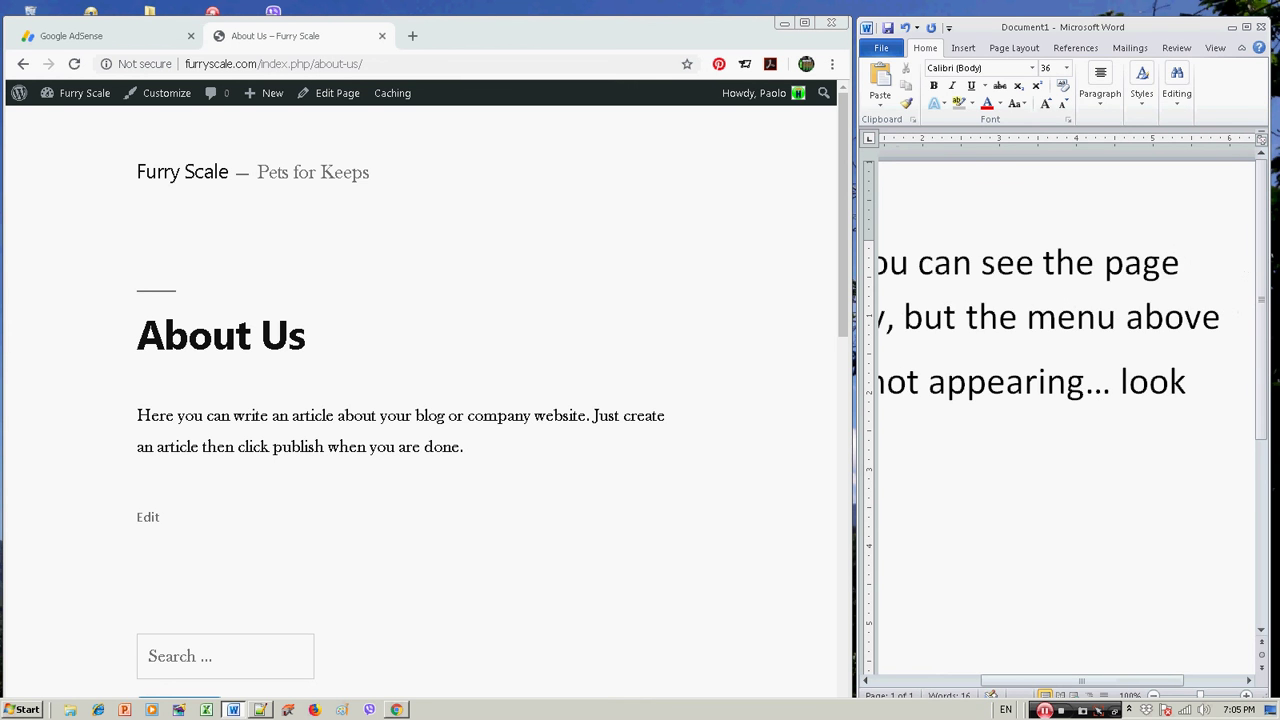
text(..)
- Switch to Chrome, check the live About Us page for a menu, and open the recent post Join Furry Scale Community to check its header
click(283, 222)
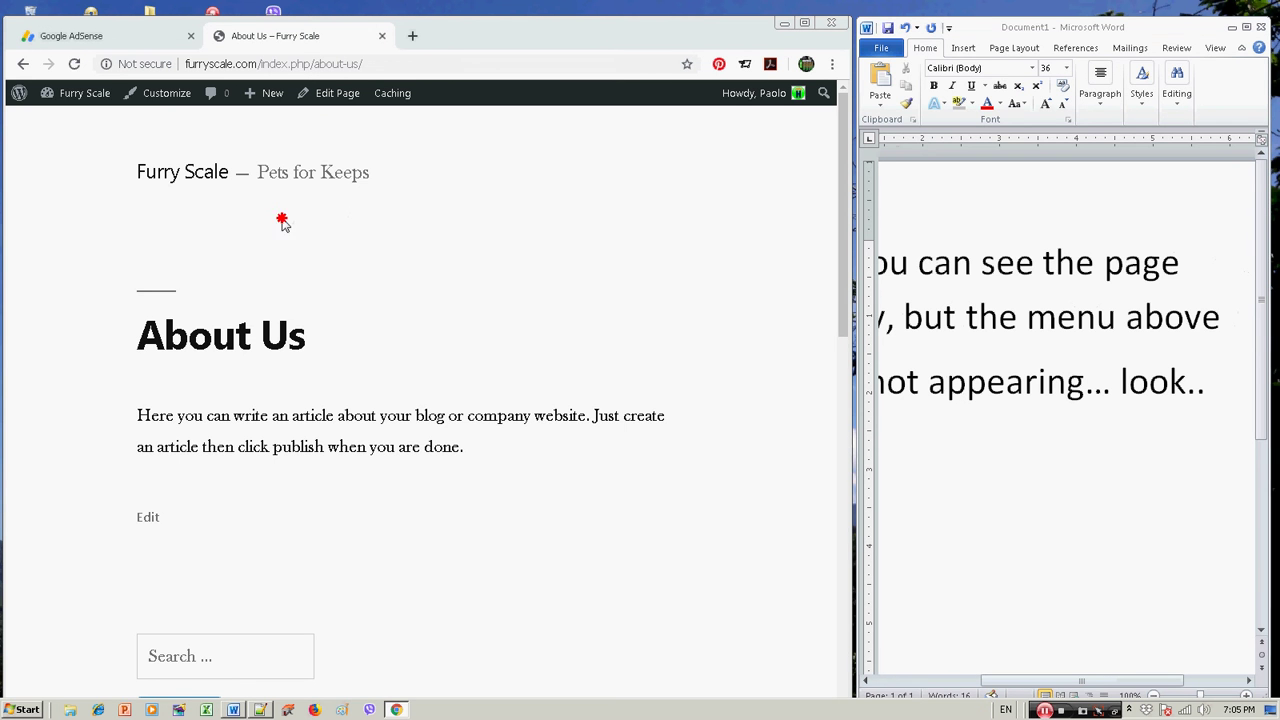
scroll(509, 237, down, 3)
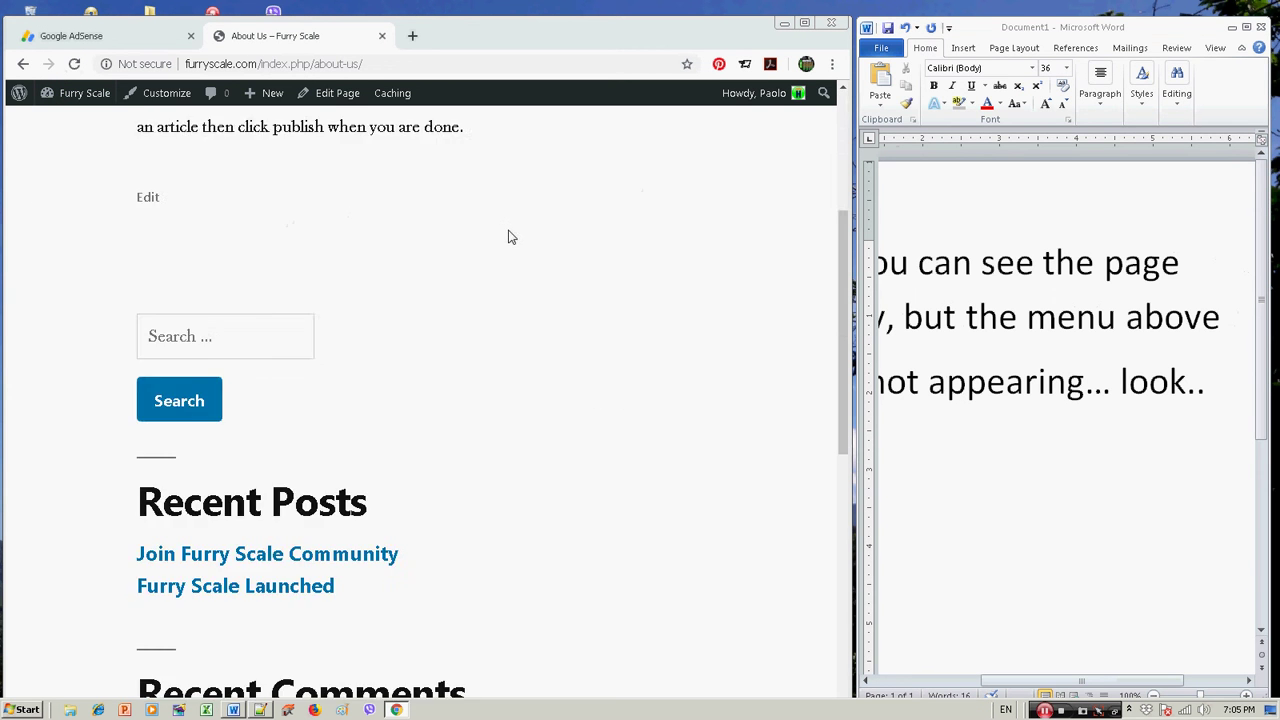
scroll(507, 237, up, 3)
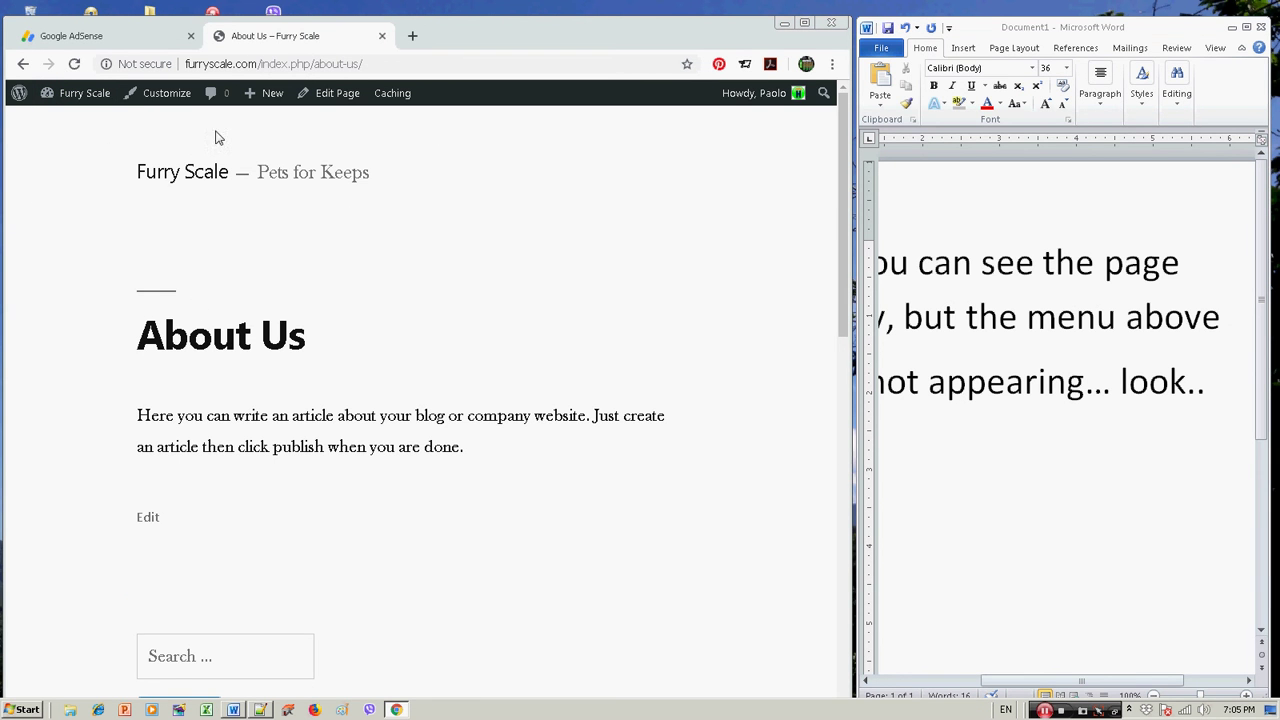
scroll(205, 263, down, 5)
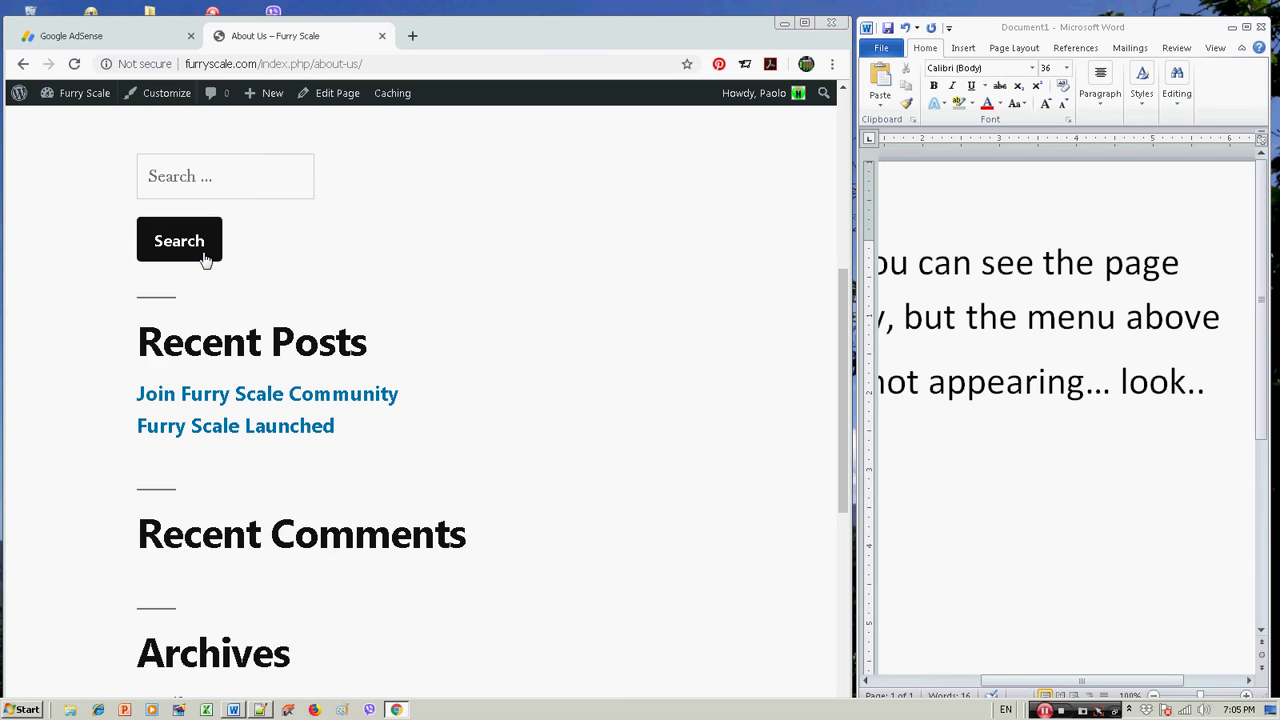
scroll(205, 263, down, 2)
click(257, 238)
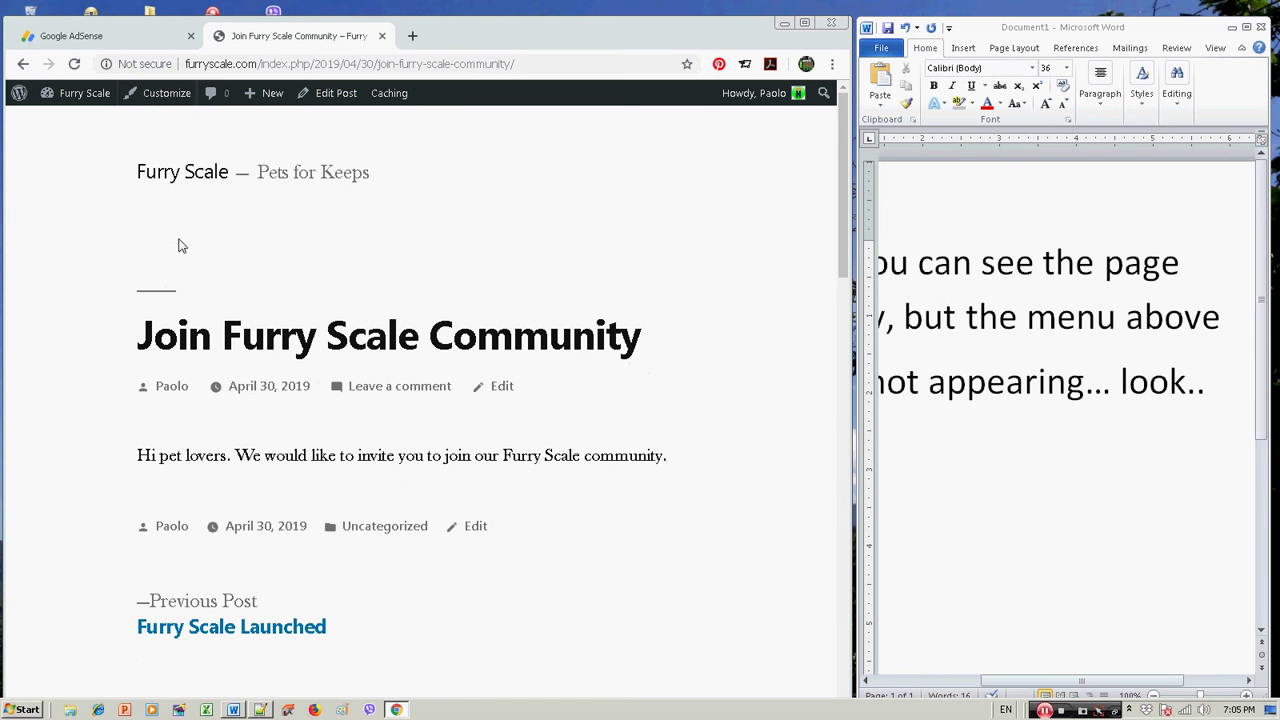
drag(157, 194, 429, 249)
click(429, 249)
- Open the Furry Scale home page and look through its whole length for a navigation menu
click(186, 172)
scroll(641, 292, down, 3)
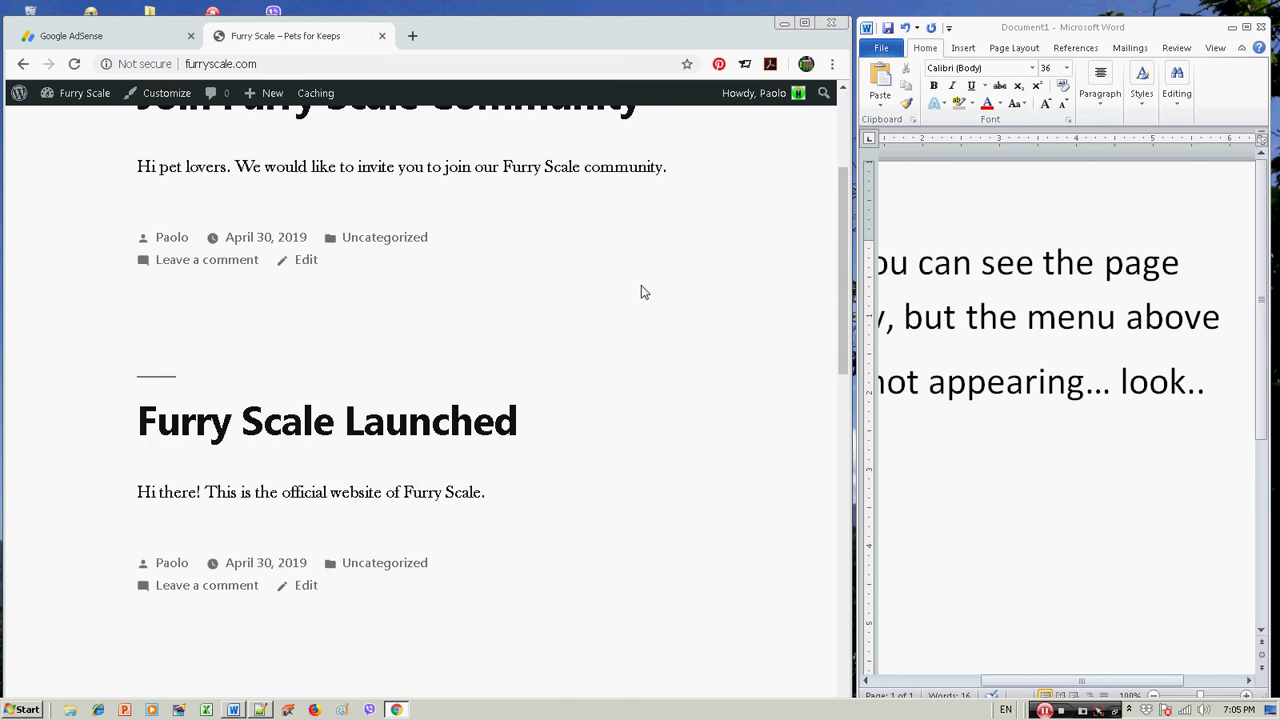
scroll(641, 292, up, 3)
scroll(282, 349, down, 7)
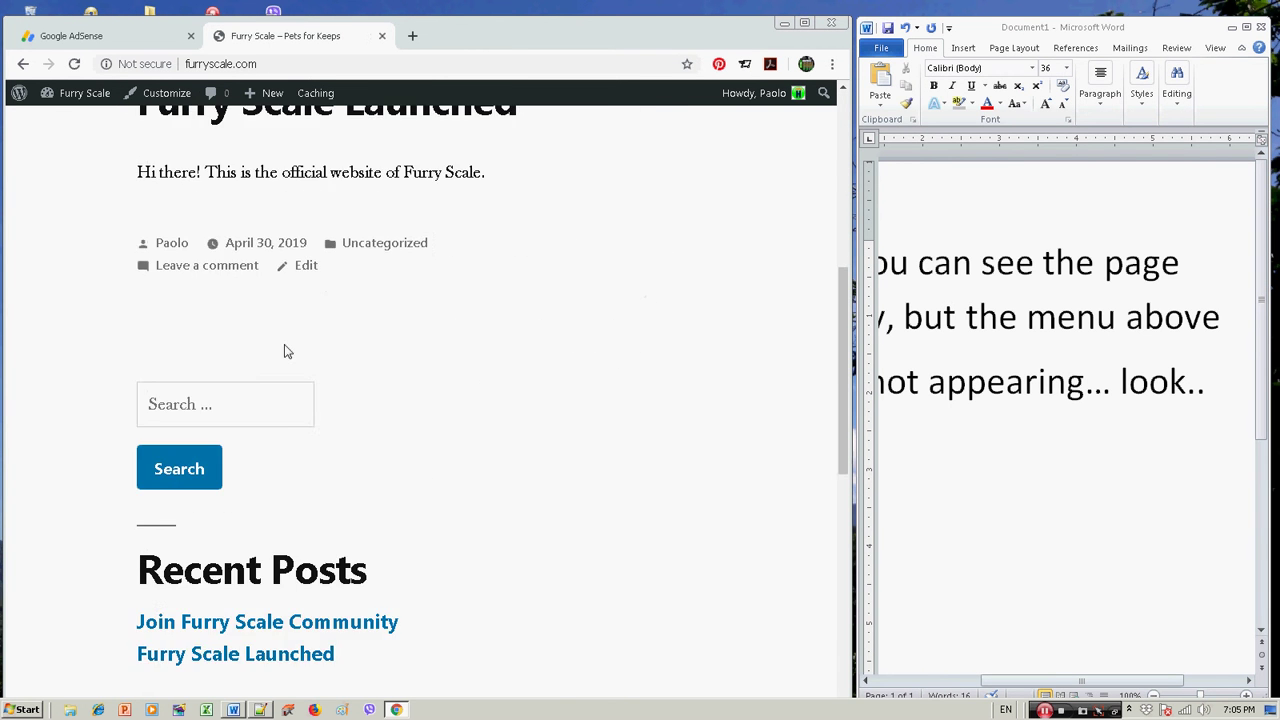
scroll(286, 350, down, 3)
scroll(290, 349, down, 4)
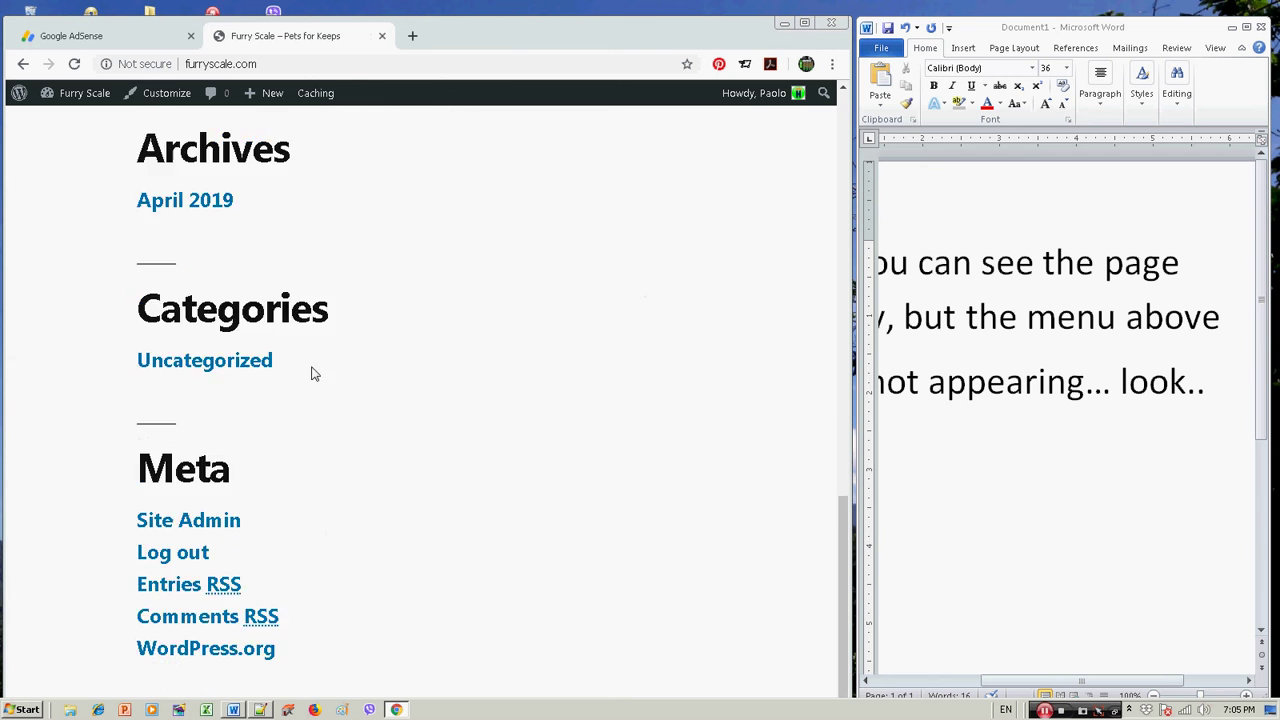
scroll(311, 373, up, 14)
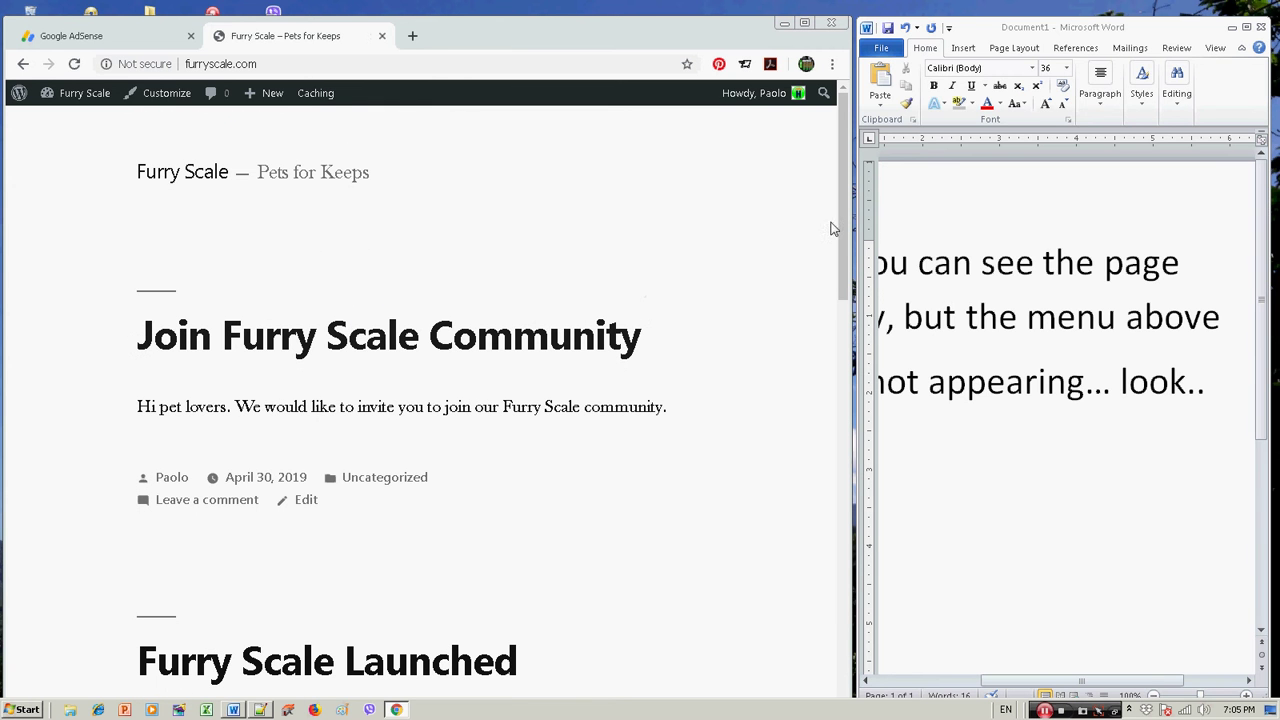
- Switch to Word, clear the note and write "There is no menu active"
click(1080, 398)
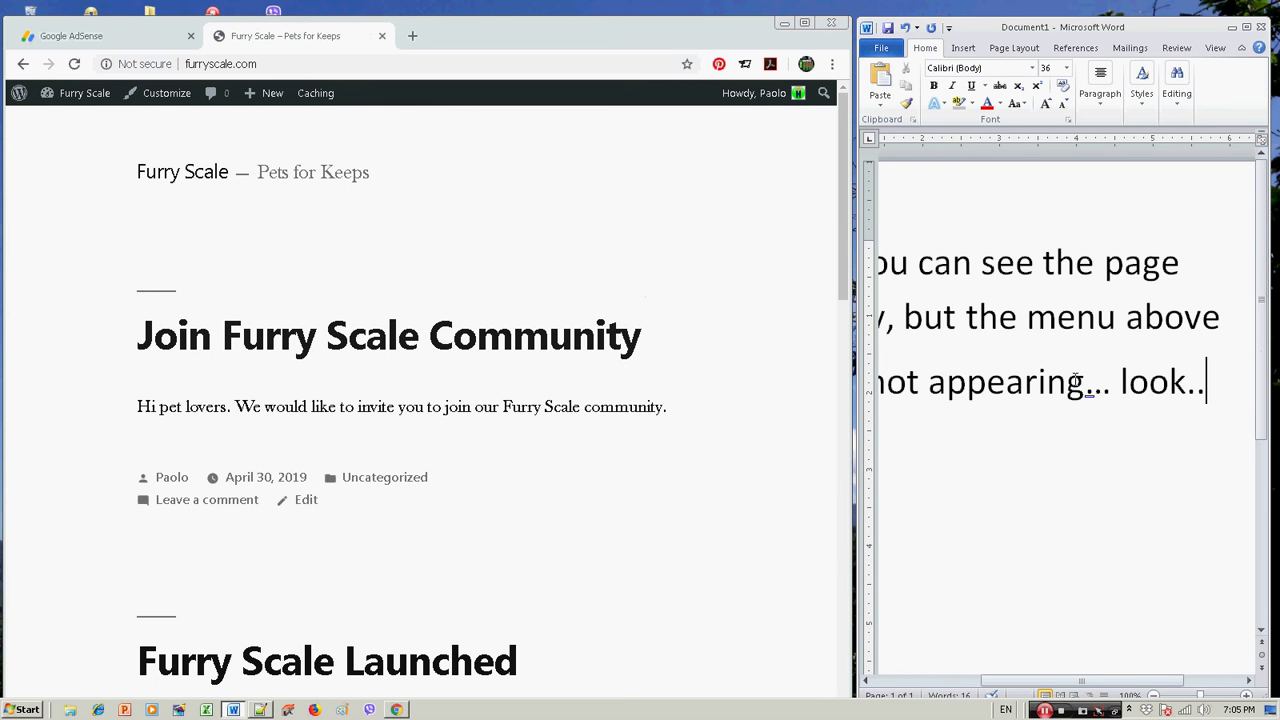
key(ctrl+a)
key(BackSpace)
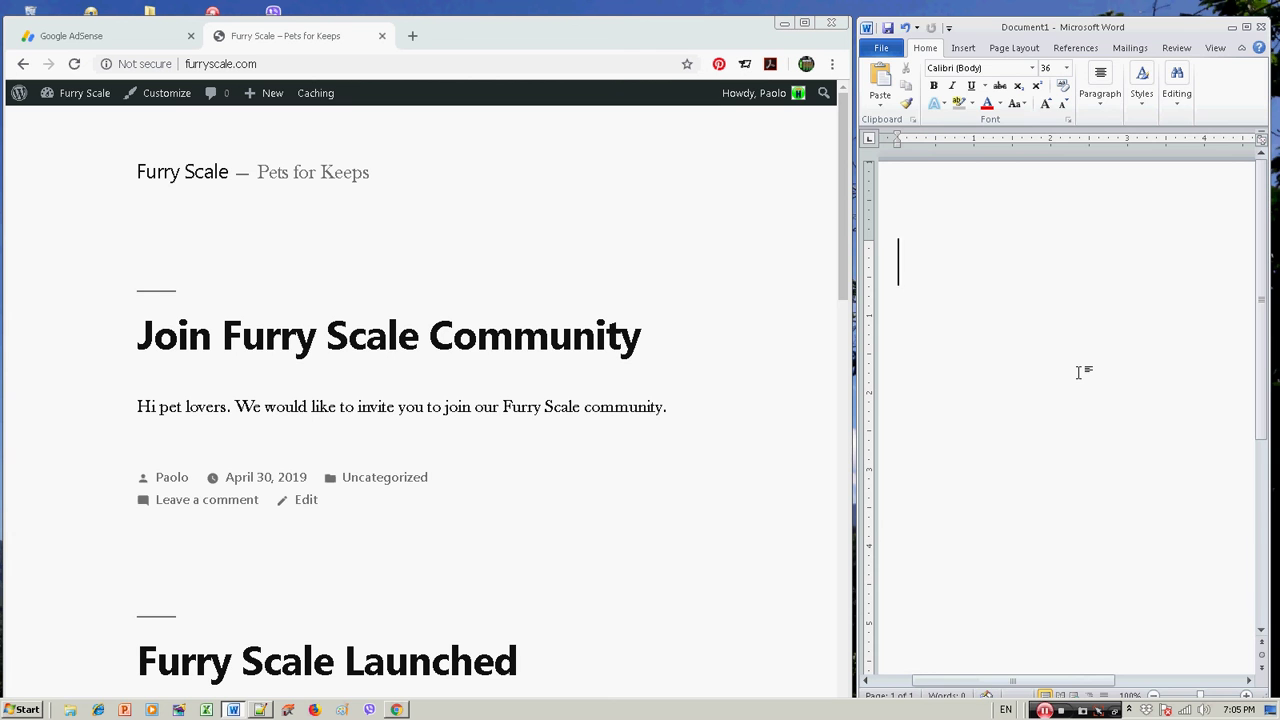
text(There is)
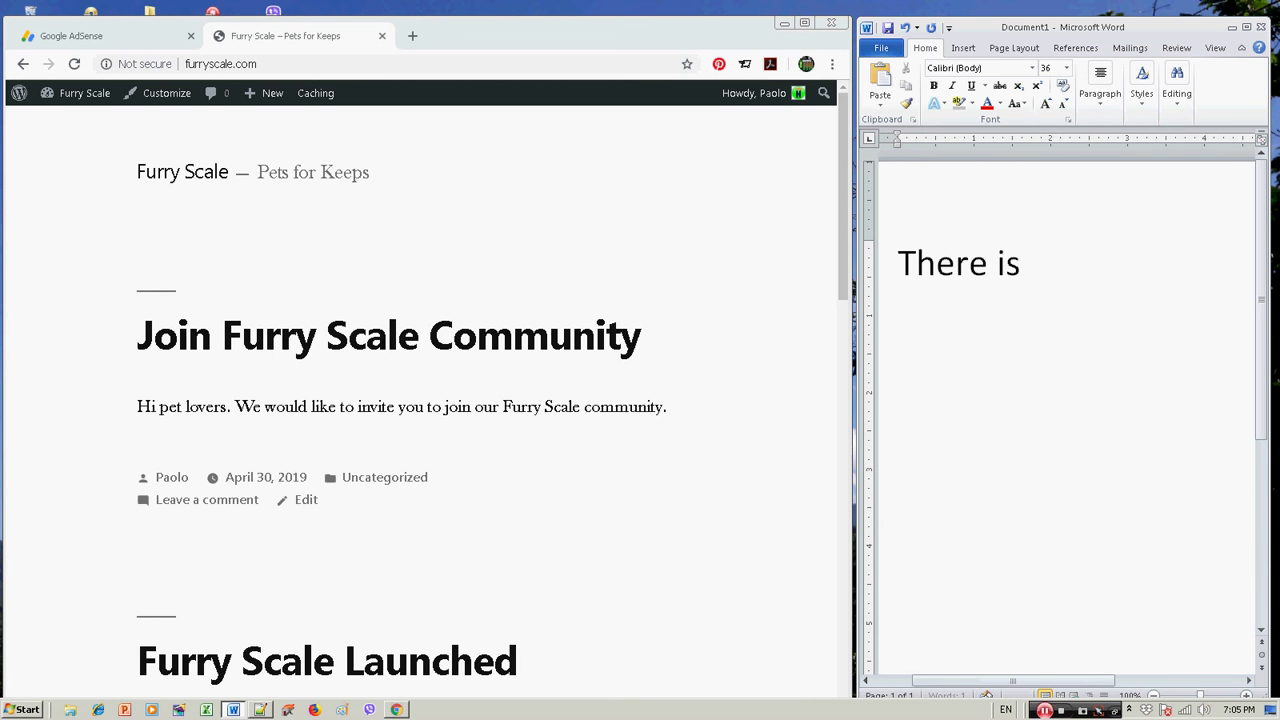
text( no menu)
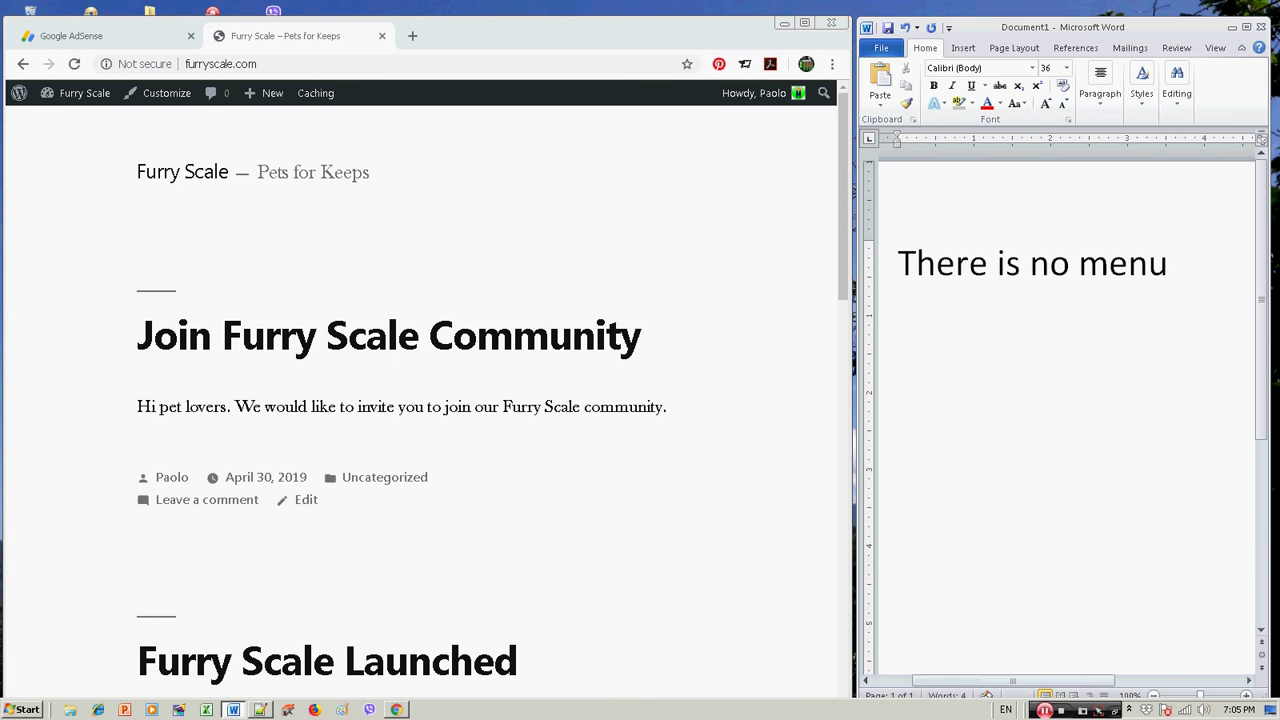
text( active)
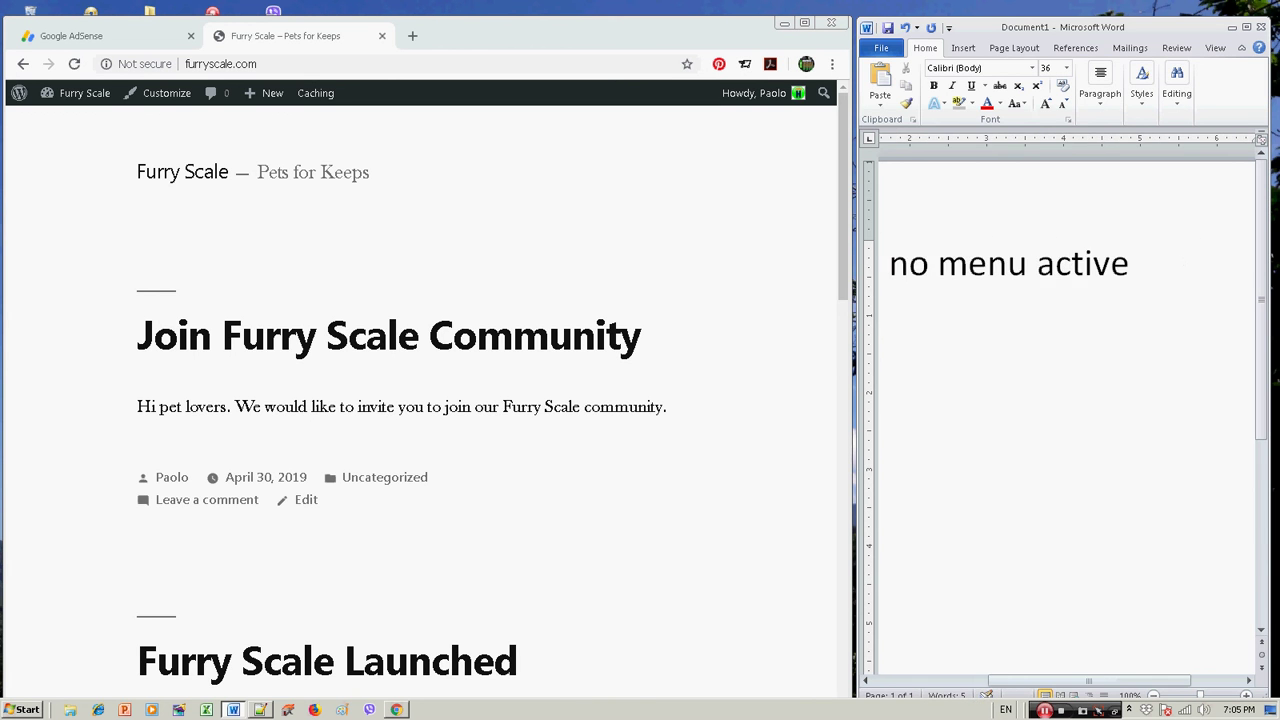
- Reword the end of the note so the line reads "There is no active menu yet."
key(BackSpace)
key(BackSpace)
key(BackSpace)
key(BackSpace)
key(BackSpace)
key(BackSpace)
key(BackSpace)
key(BackSpace)
key(BackSpace)
key(BackSpace)
key(BackSpace)
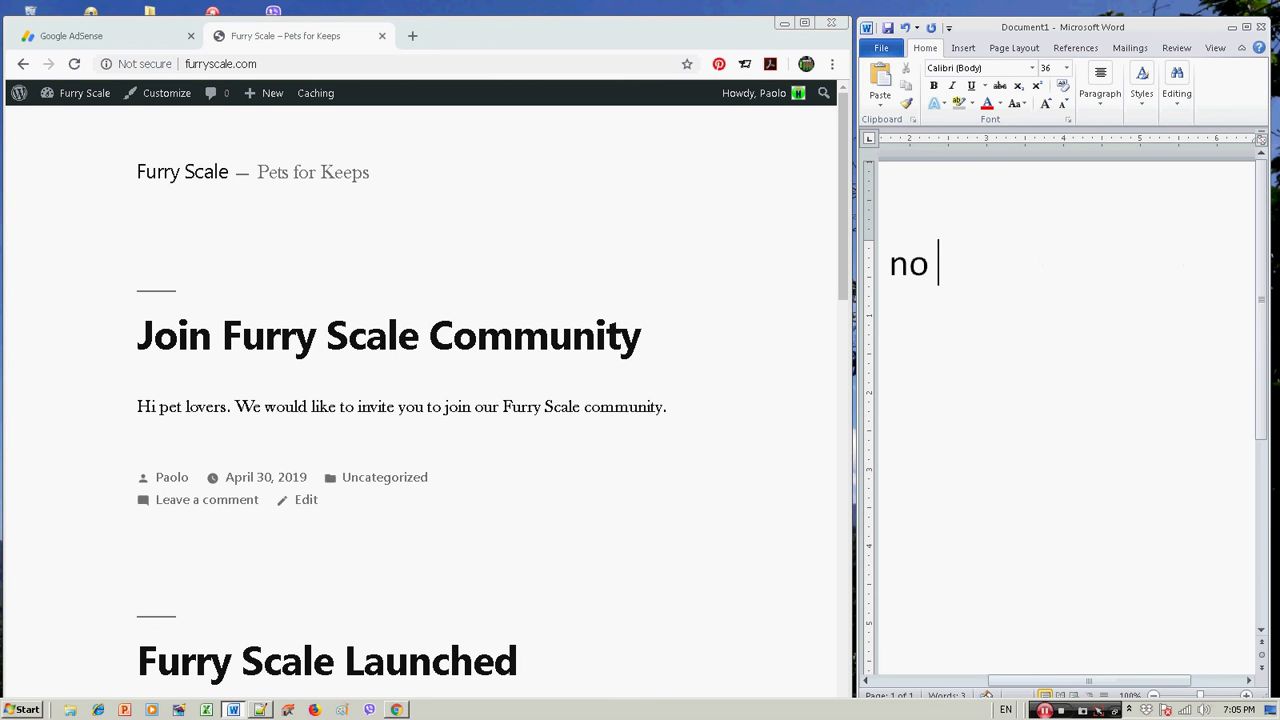
text(active me)
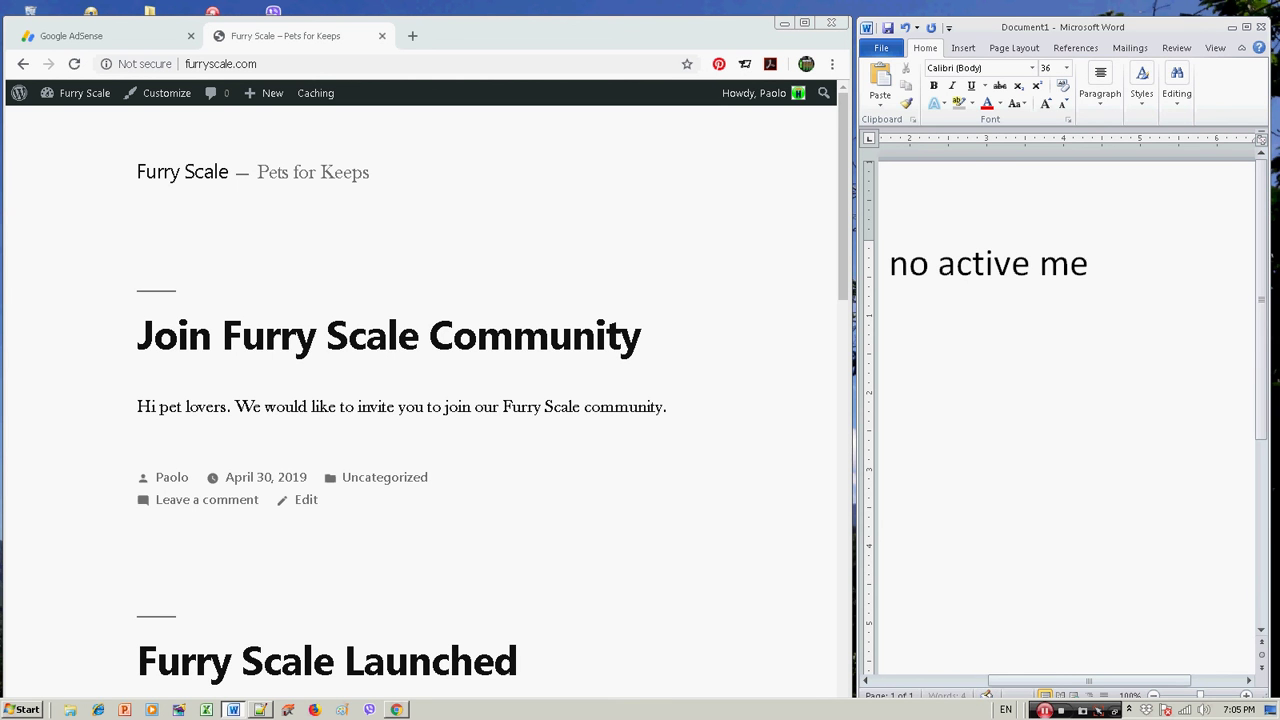
text(nu yet.)
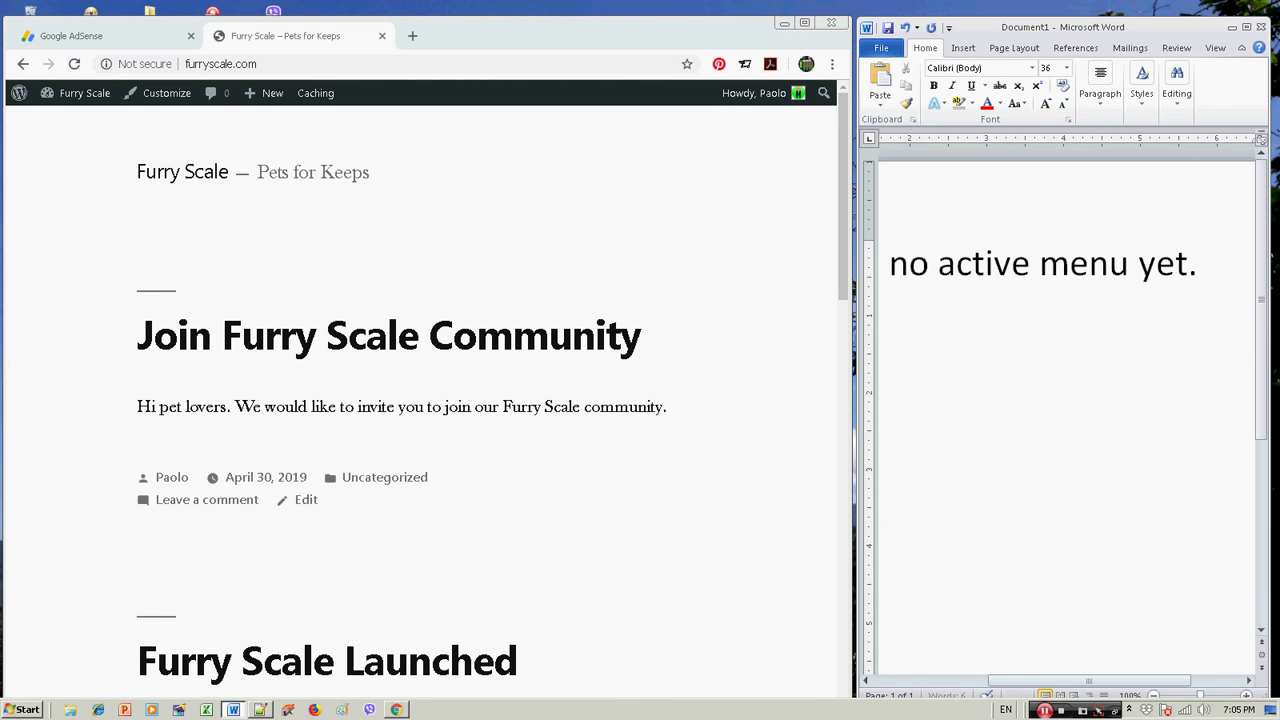
- Add a new line to the note reading "Let's add the contact us page first before we create the menu bar navigation."
key(Home)
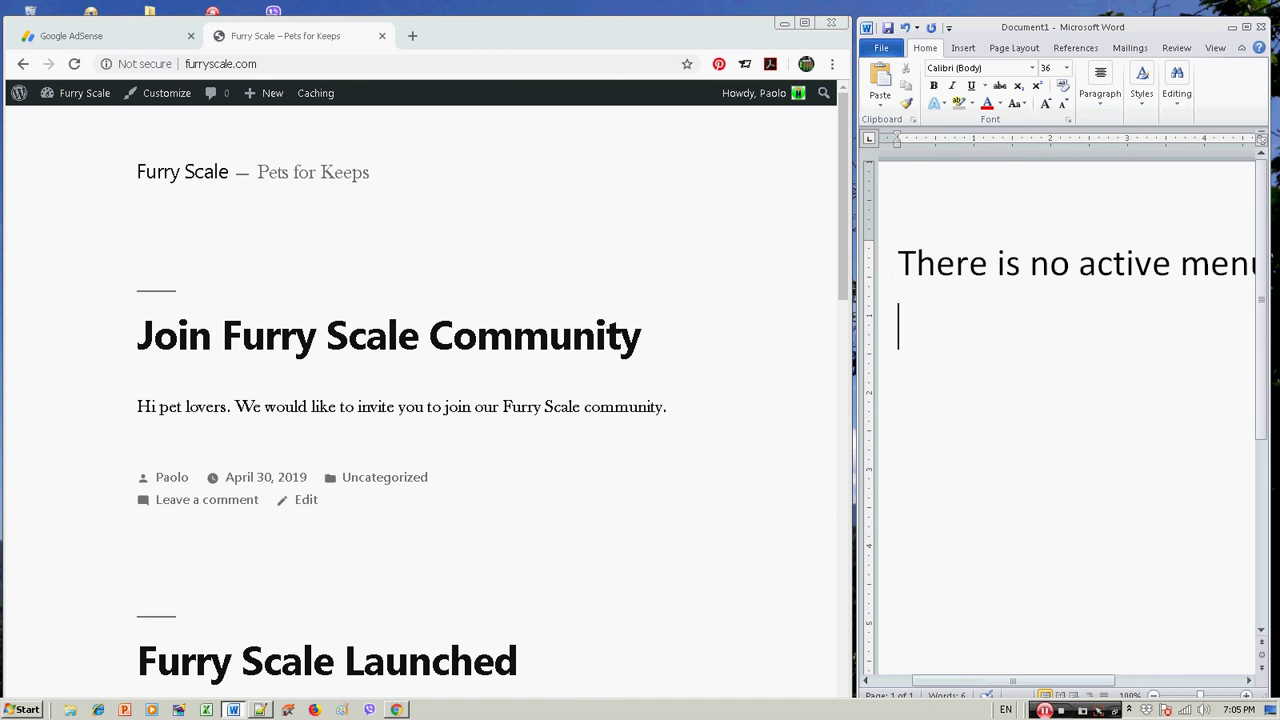
text(Let's add the contact)
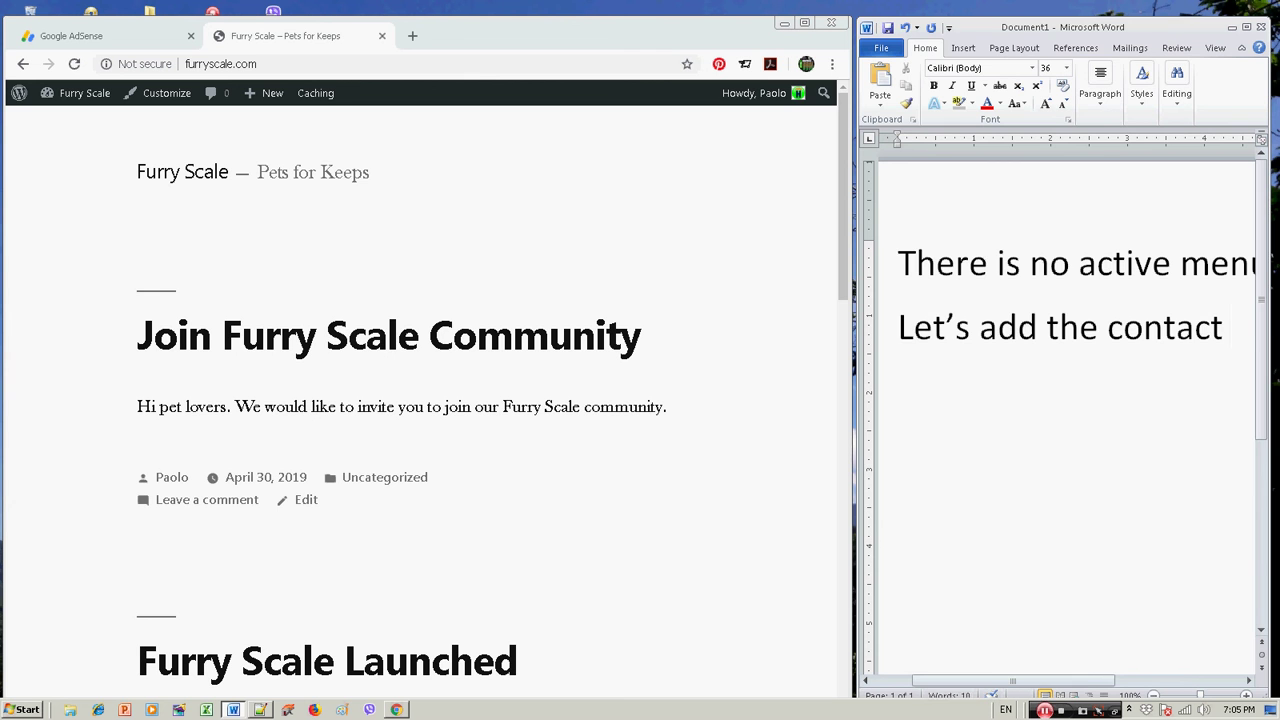
text( us page fir)
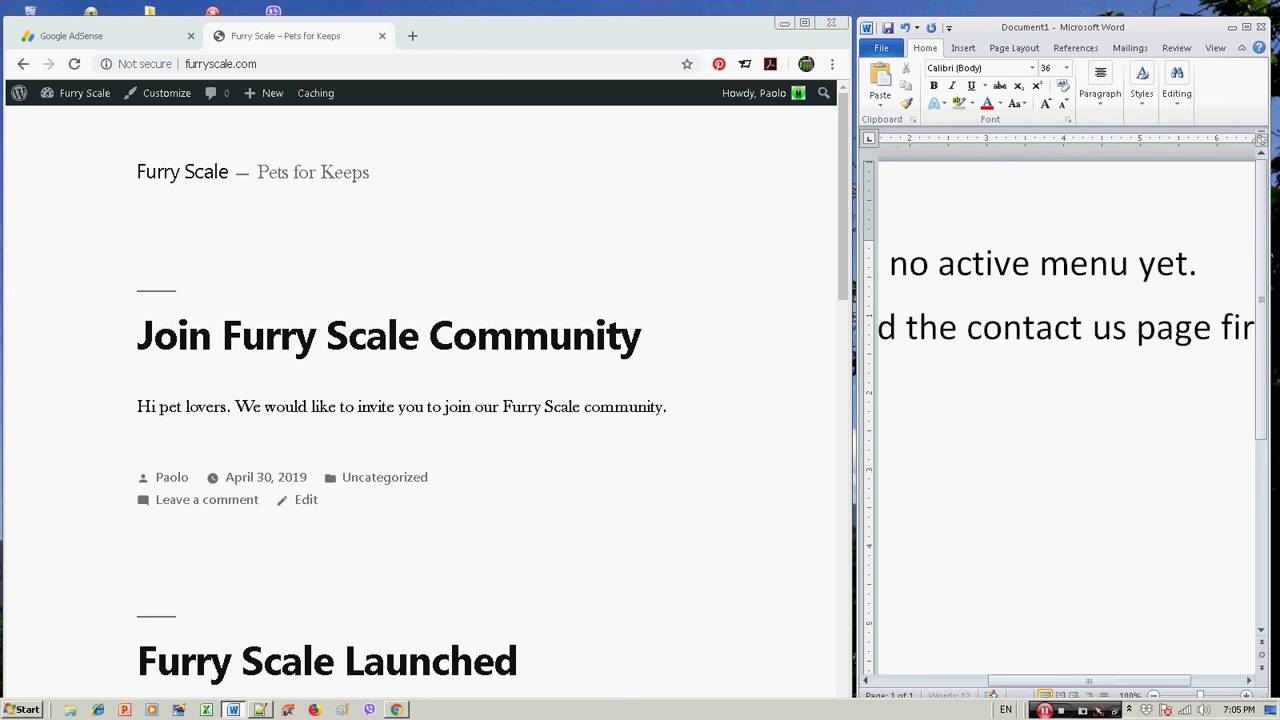
text(st befo)
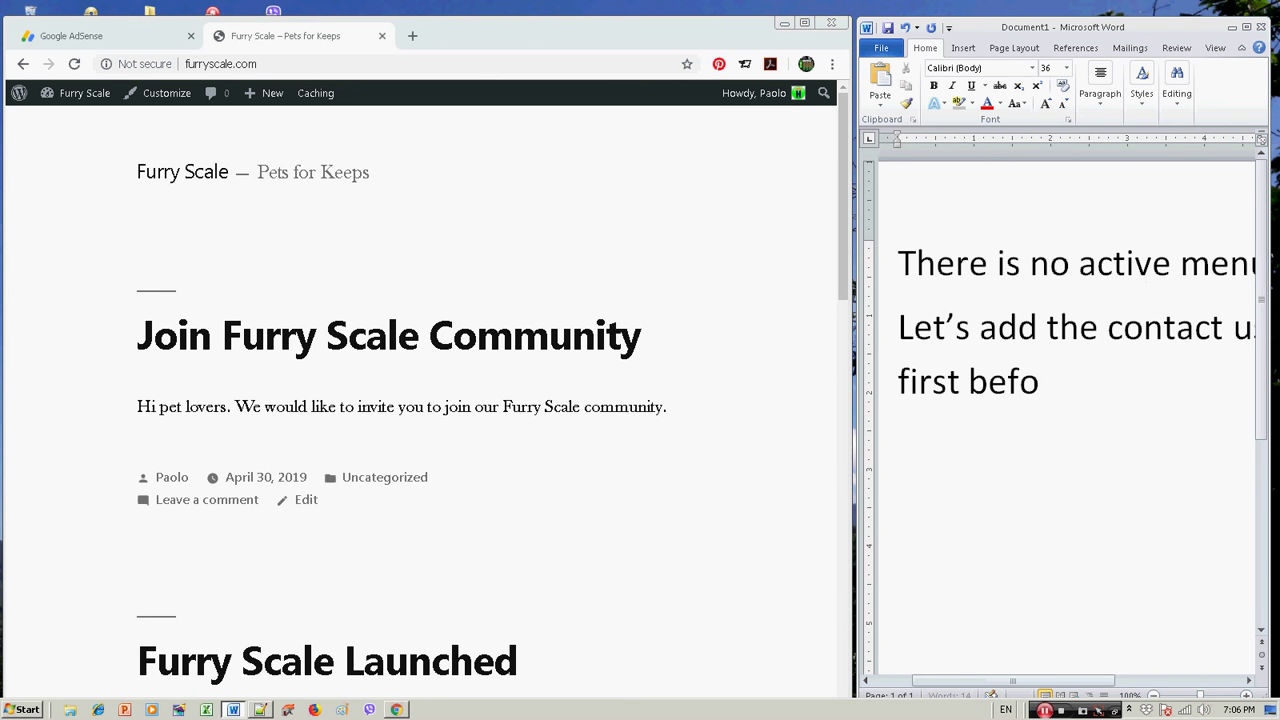
text(re we create)
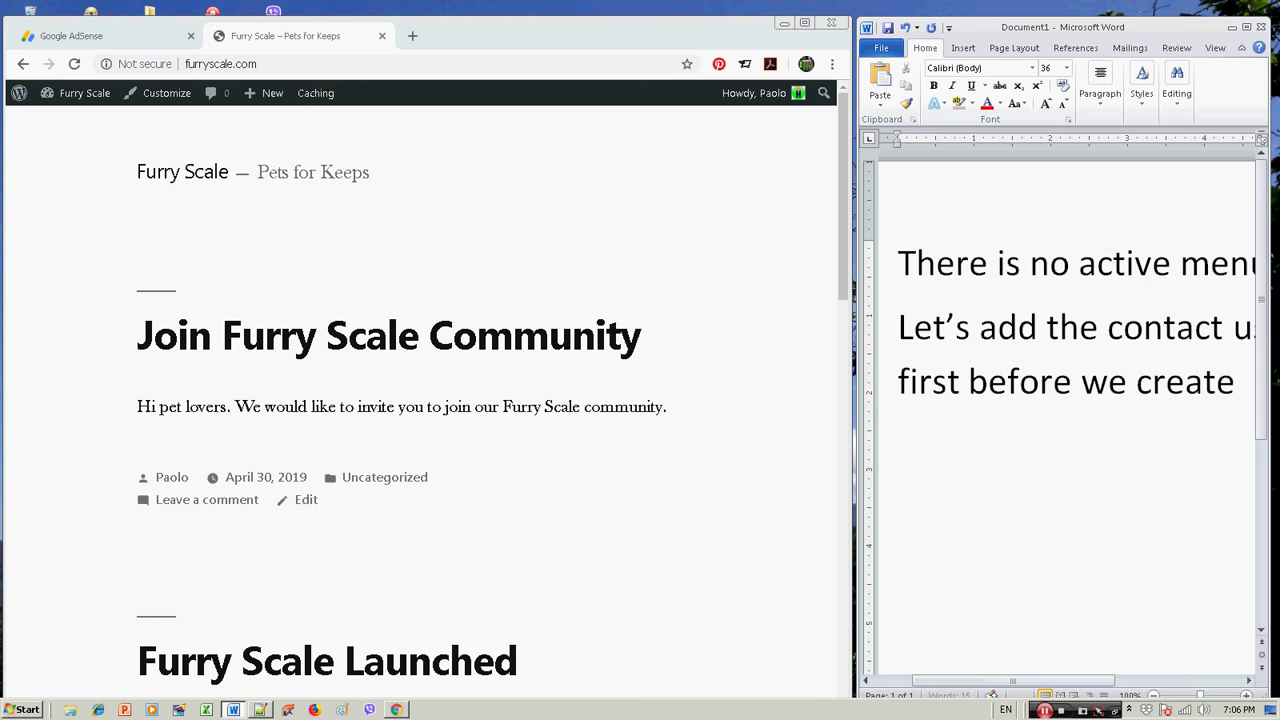
text( the menu b)
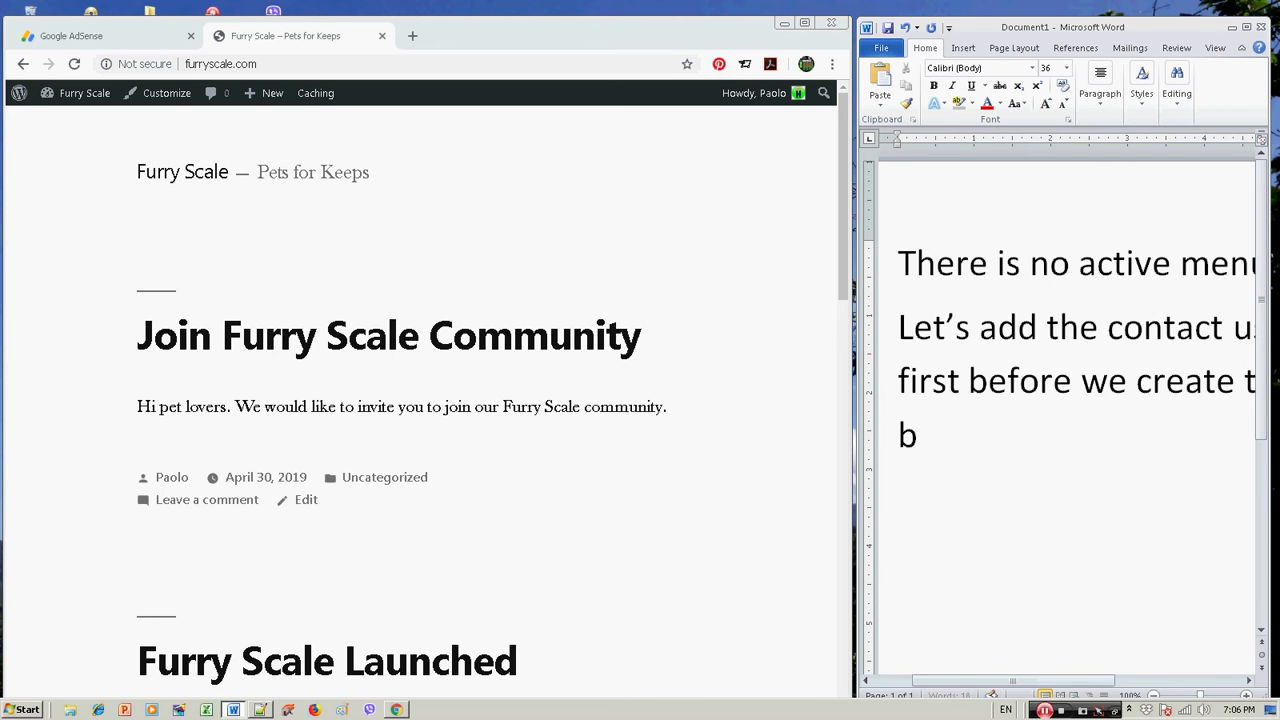
text(ar na)
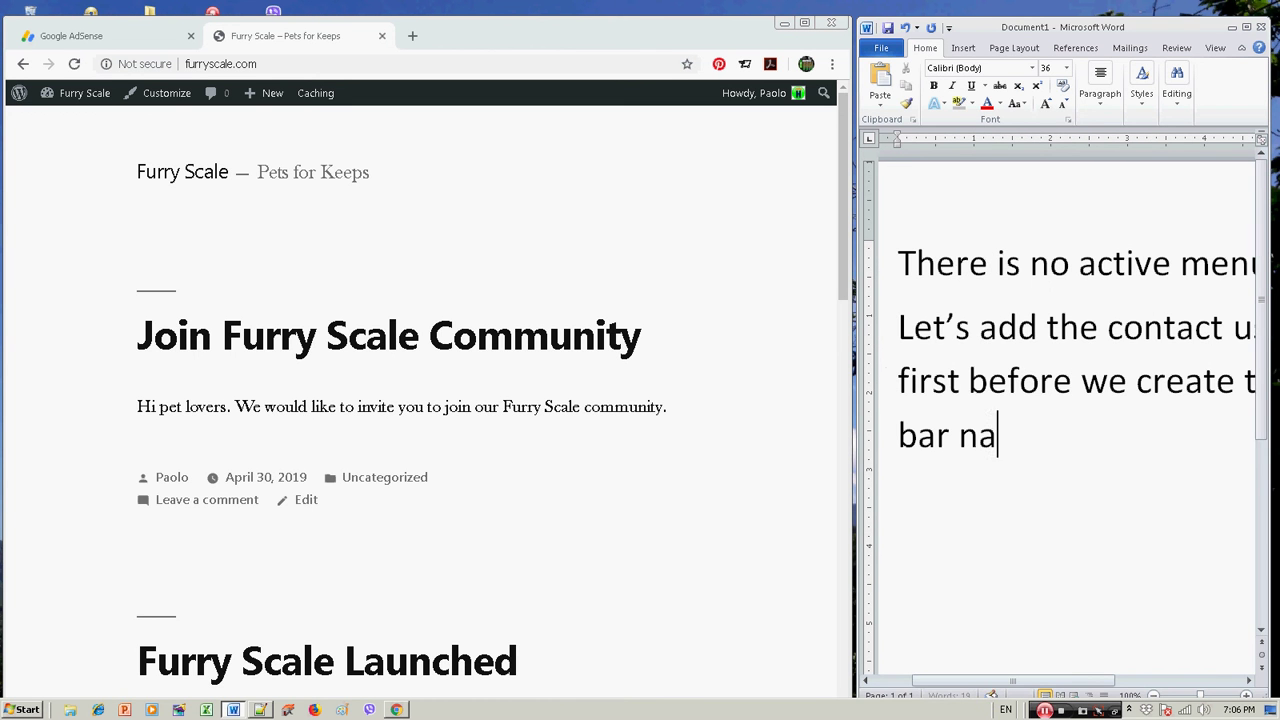
text(vigation.)
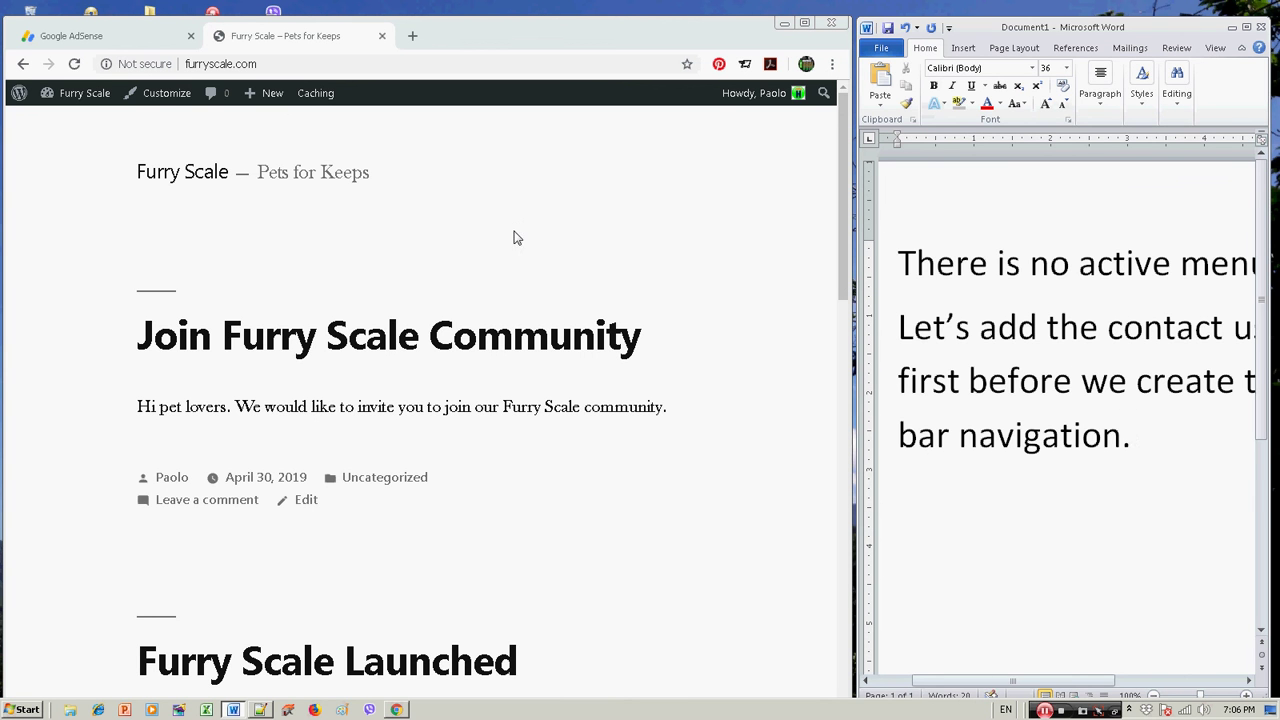
- Switch to Chrome, go to the site's WordPress dashboard and create a new page titled "Contact Us"
mouse_move(97, 108)
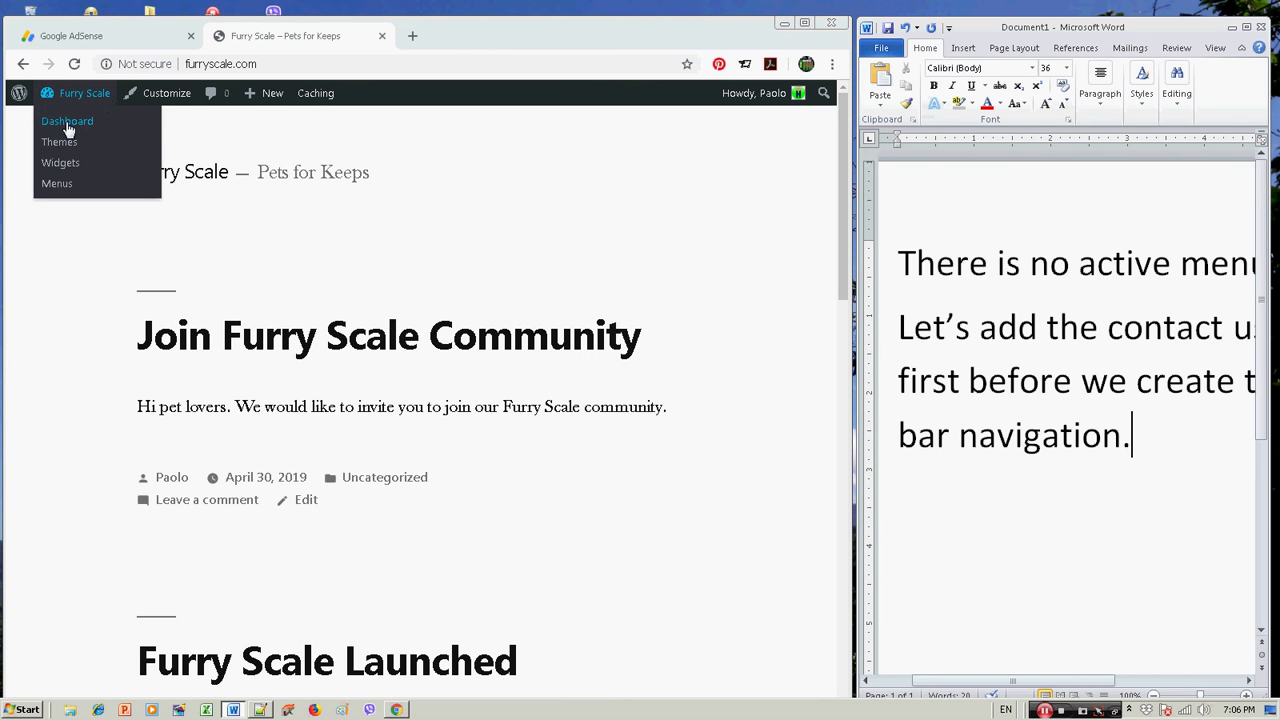
click(66, 121)
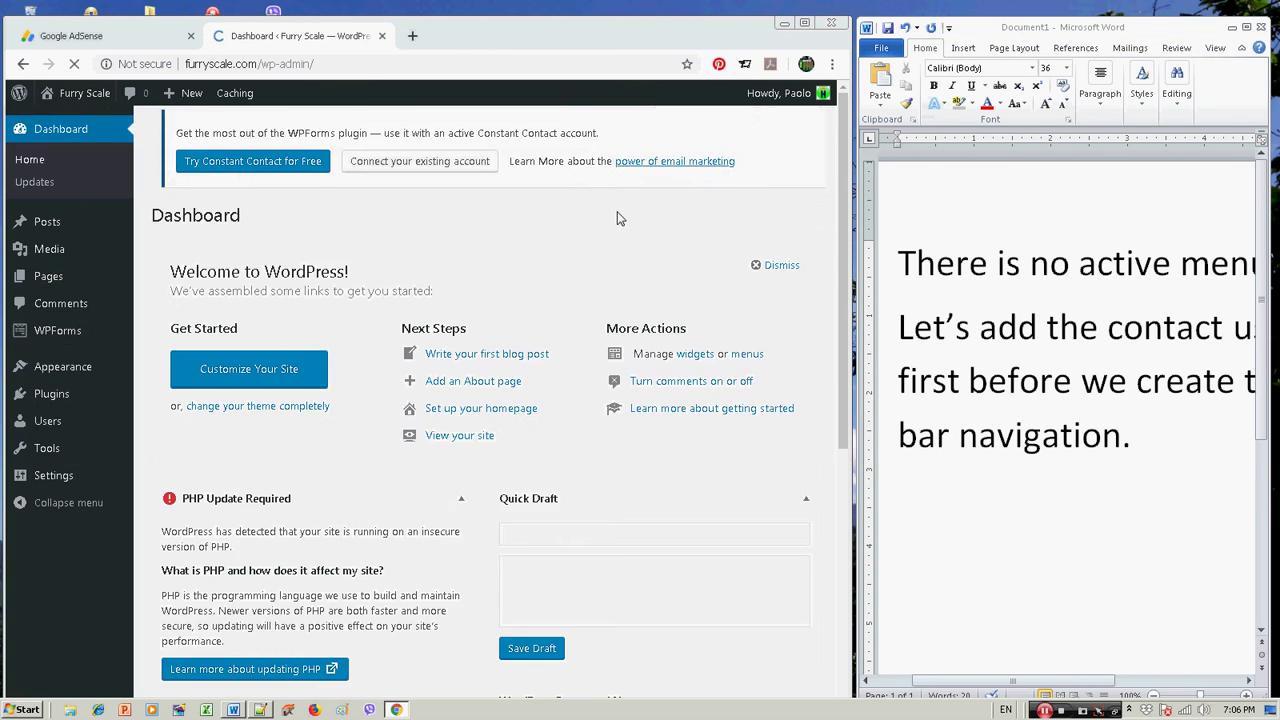
mouse_move(51, 285)
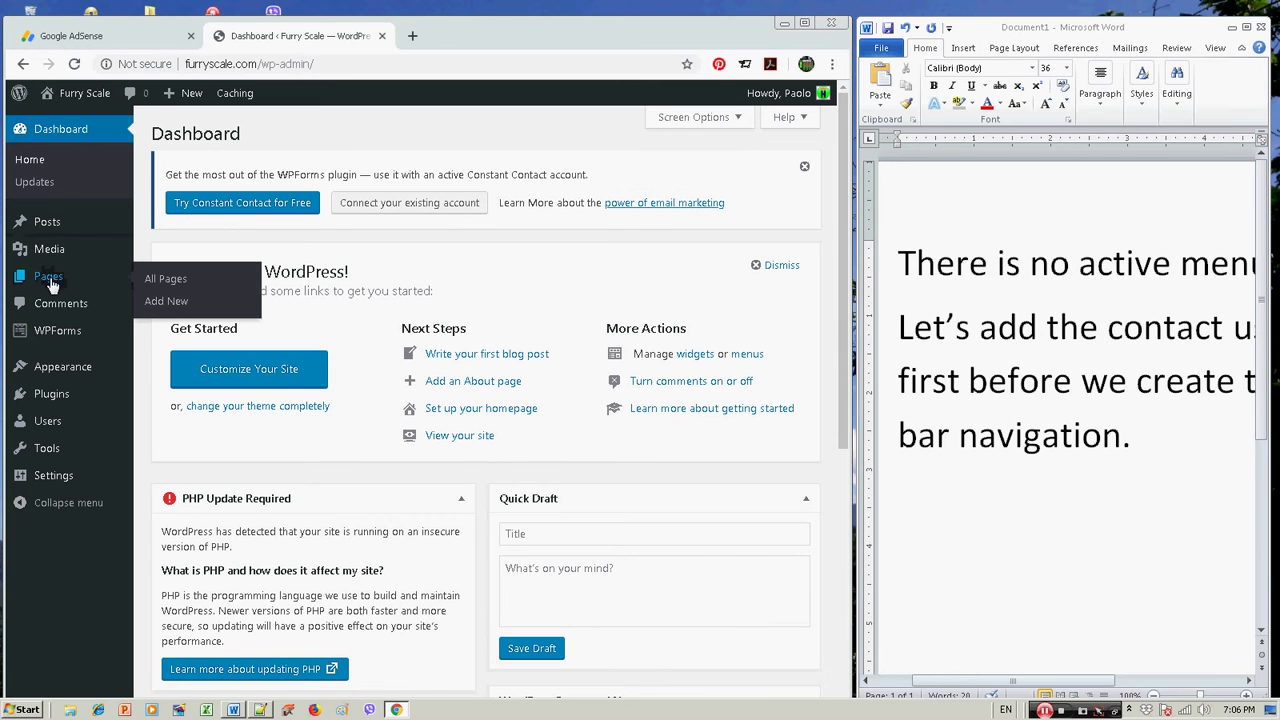
click(172, 301)
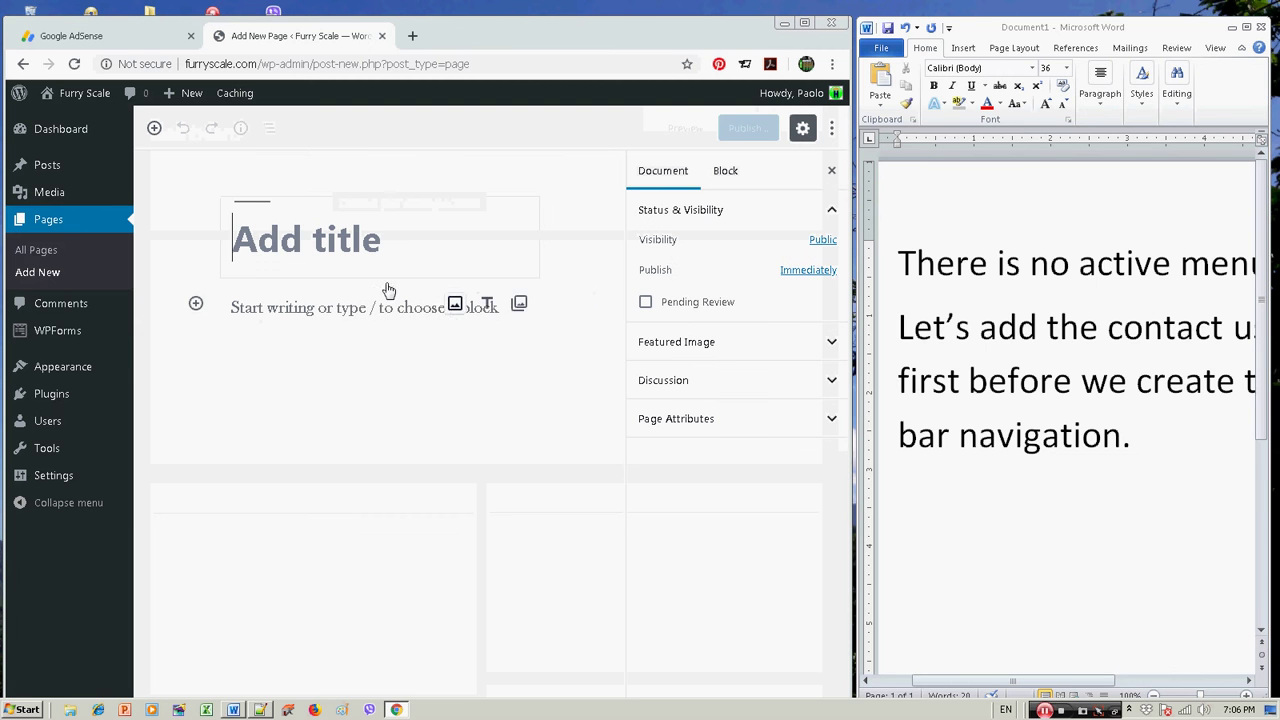
click(247, 254)
text(Contact Us)
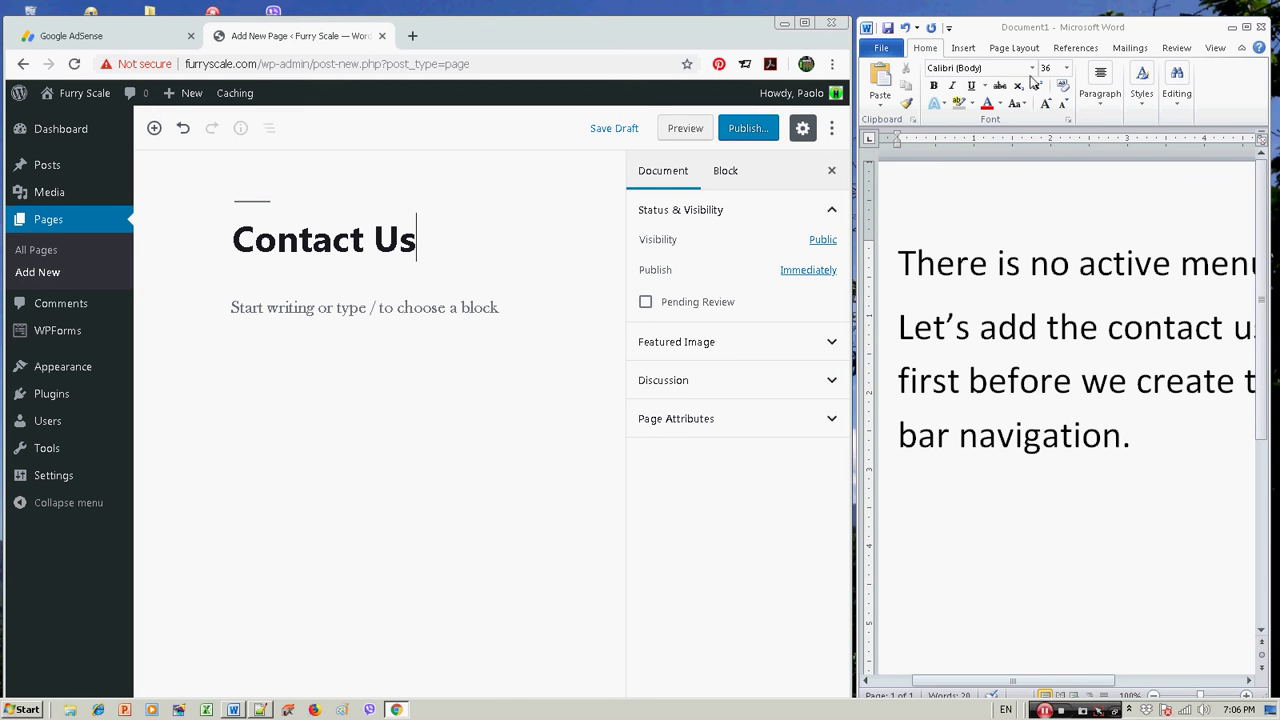
- Write the Contact Us page's body as one sentence inviting visitors to call or email, including the dummy phone number and email address
click(289, 314)
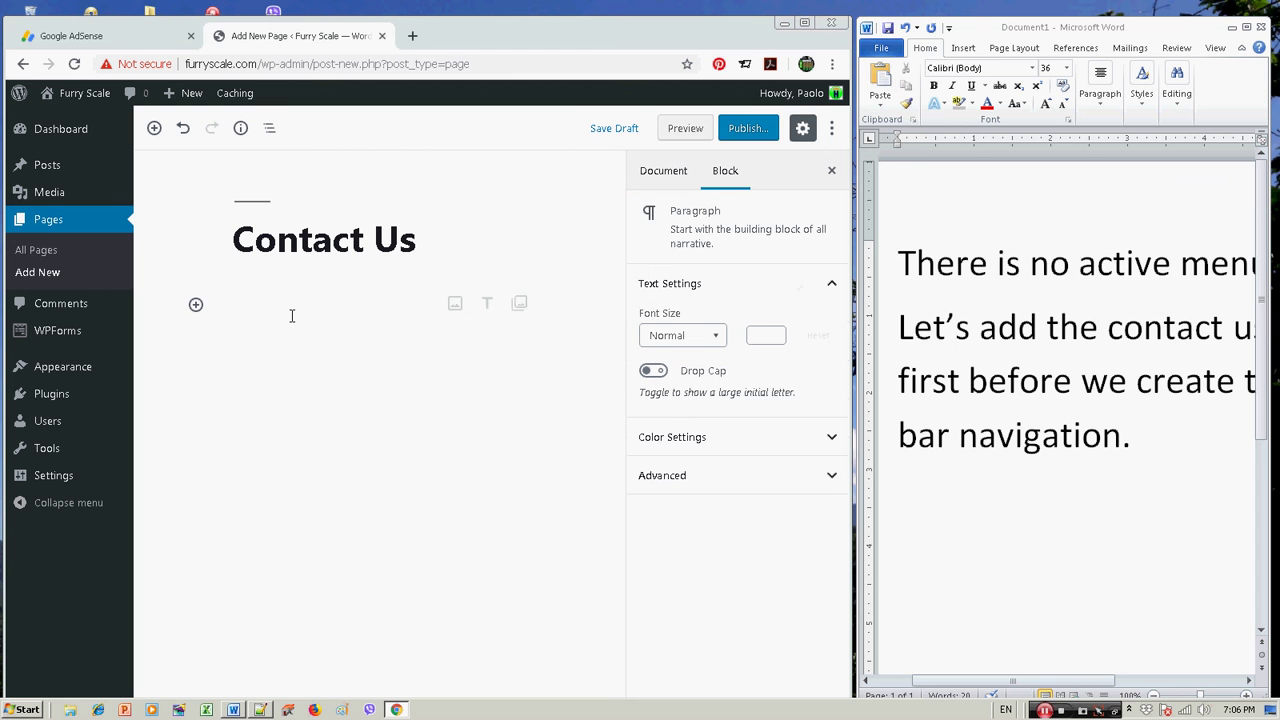
text(Please call us at)
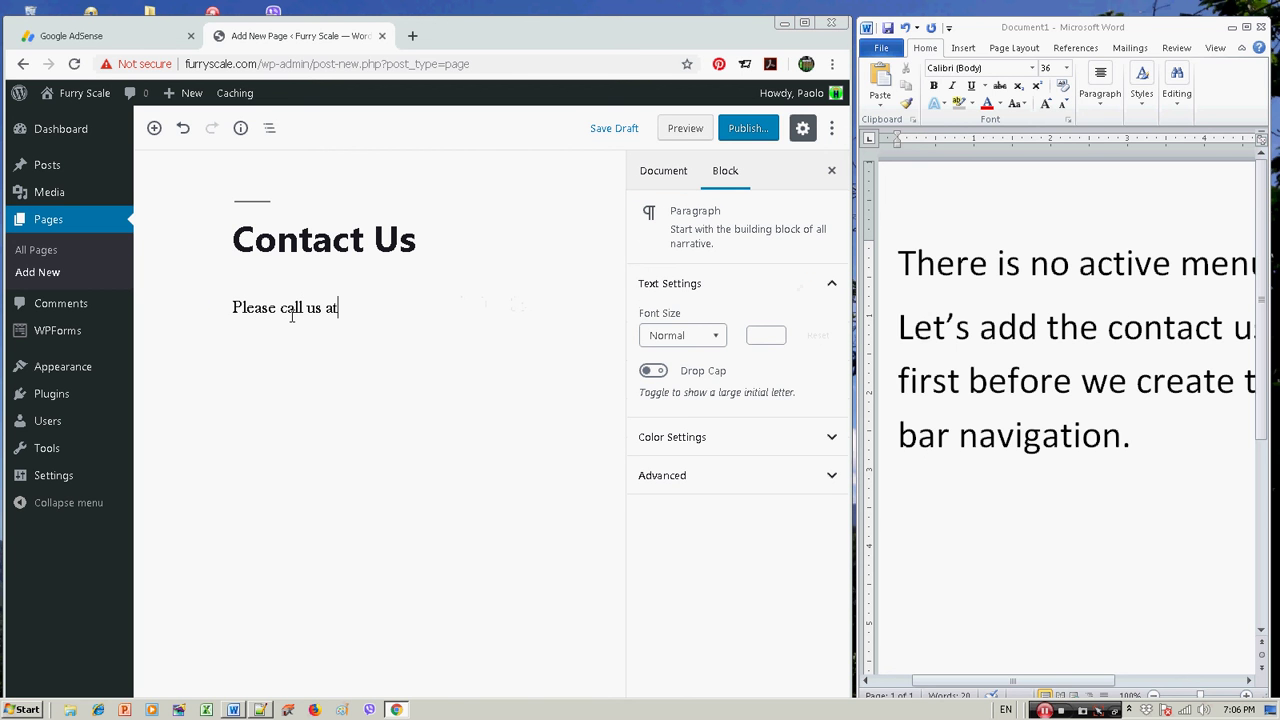
text( 010101 or e)
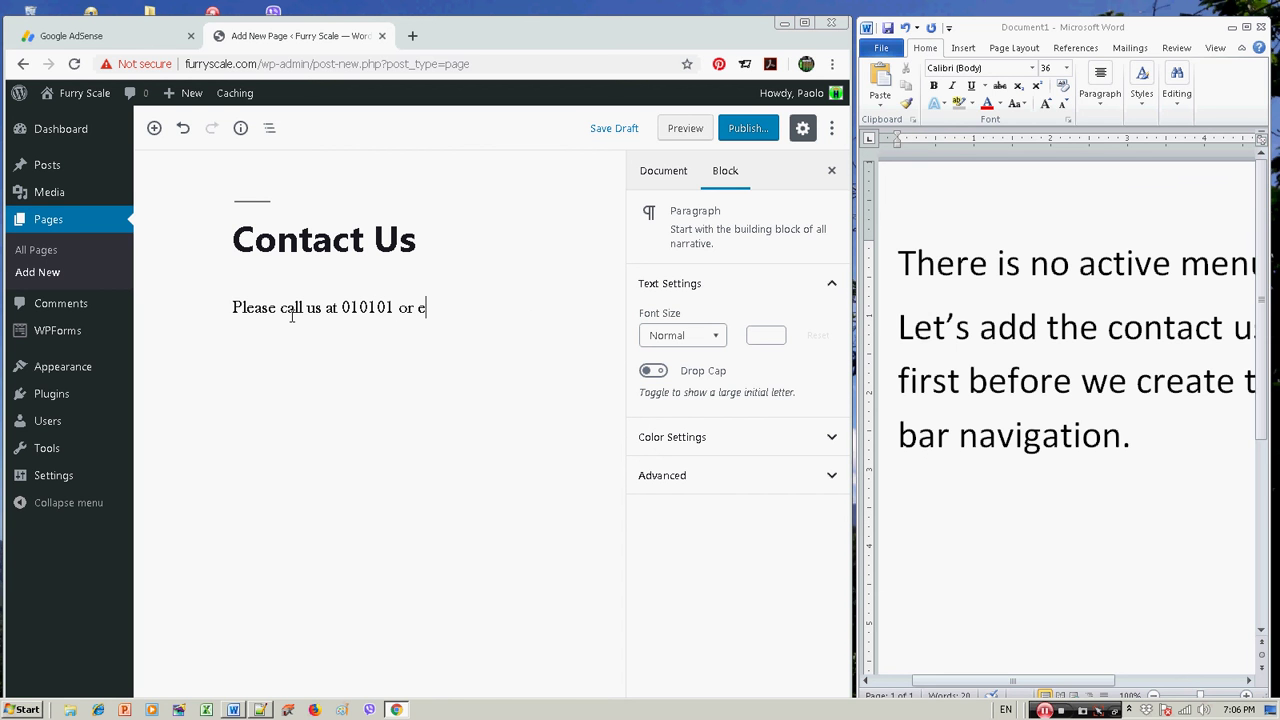
text(mail us at email@email.com .)
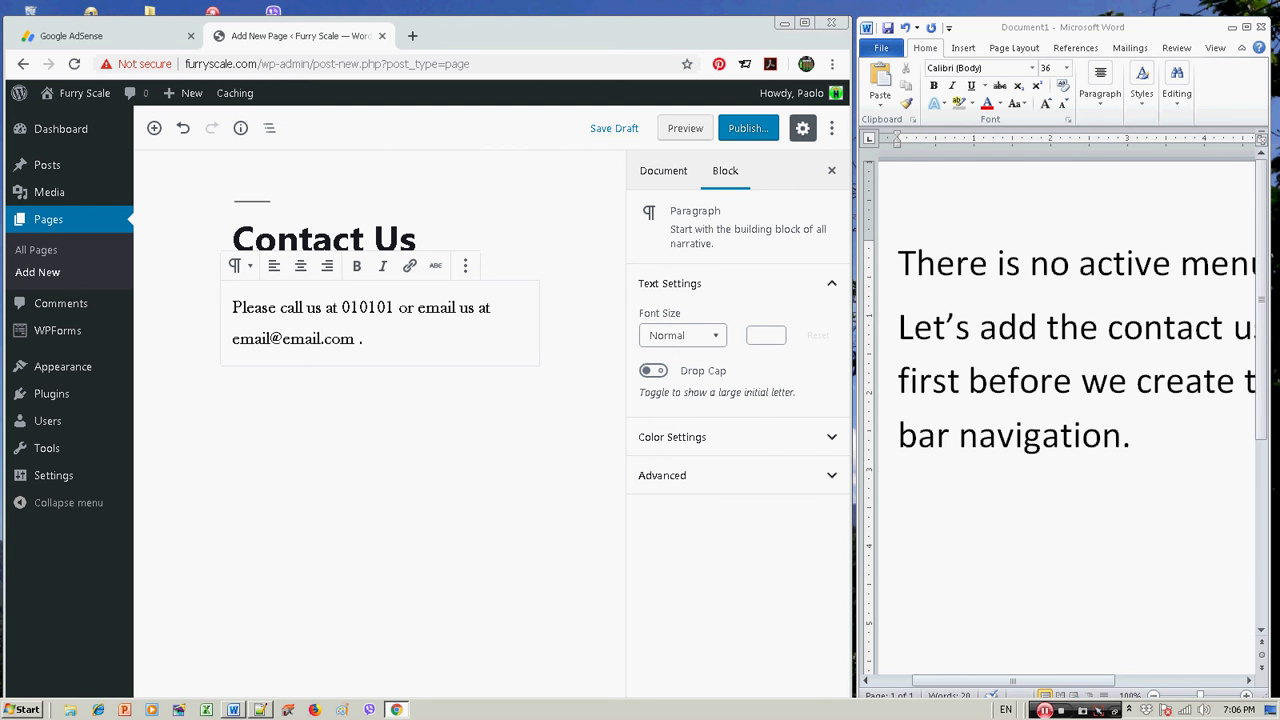
- Switch to Word and replace the whole note with "Okay, that's just a Dummy contact info", starting a second line at "Dummy"
click(1070, 378)
key(ctrl+a)
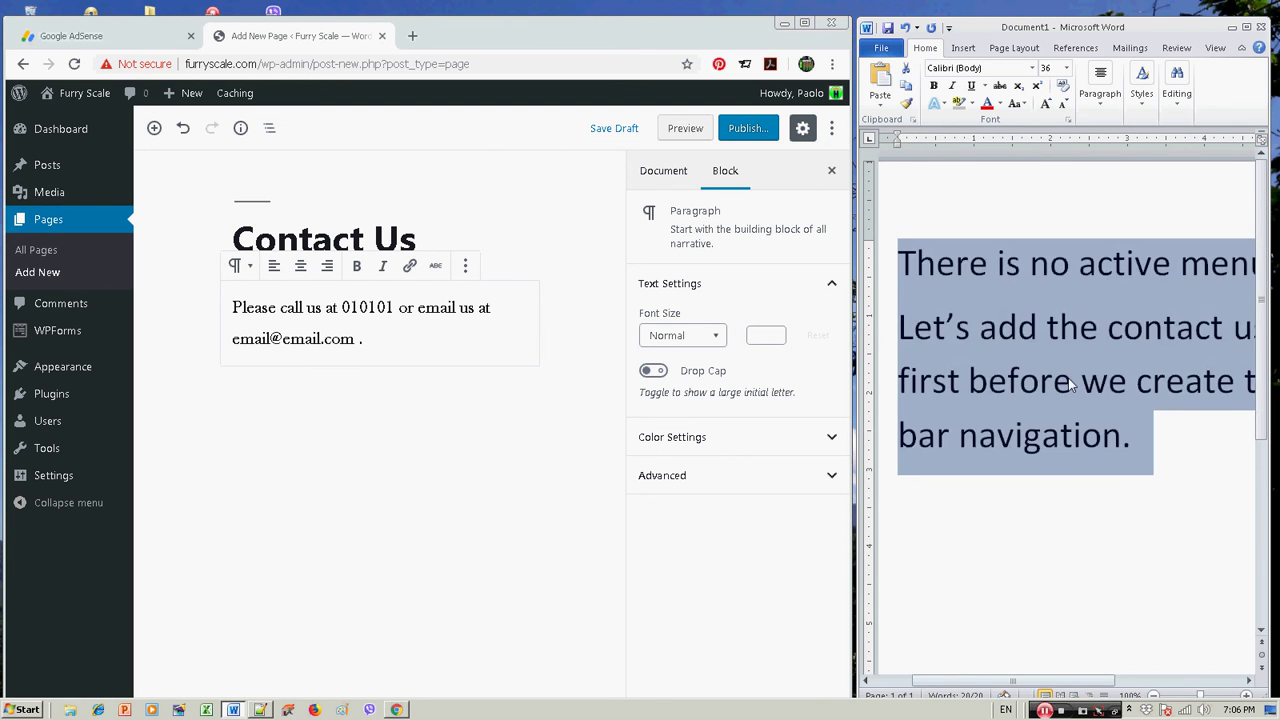
text(Okay, th)
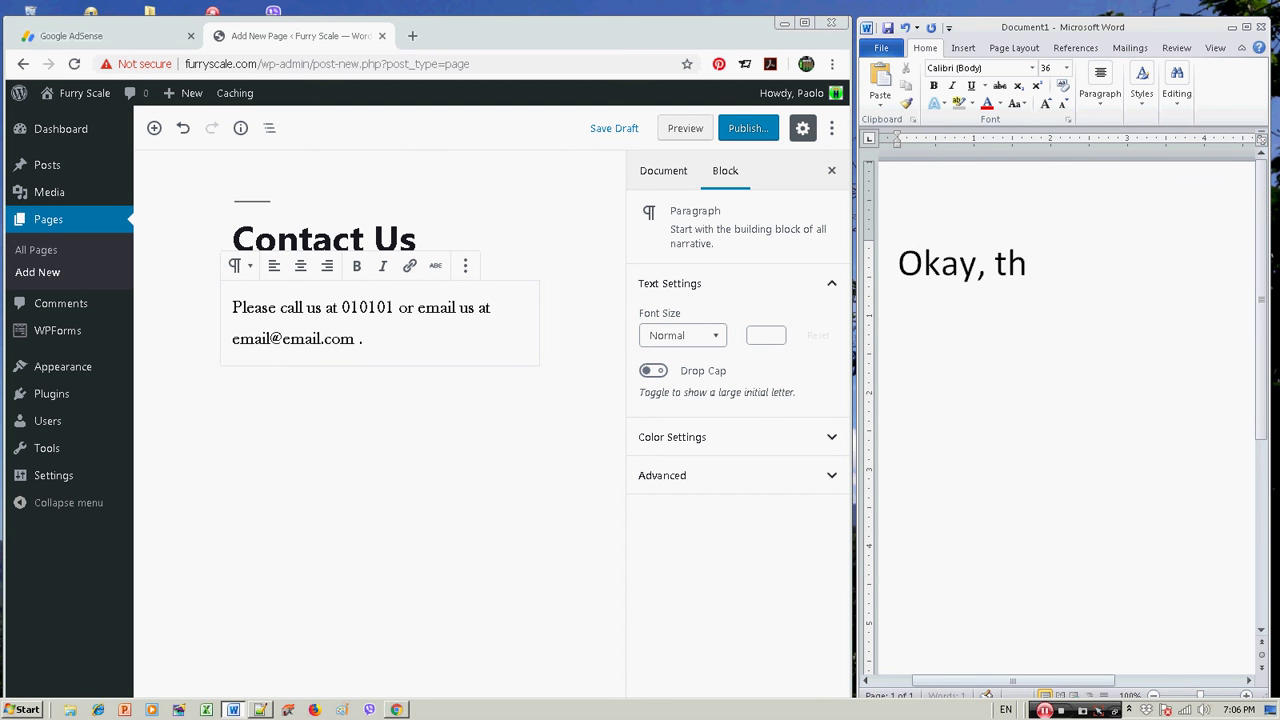
text(at's)
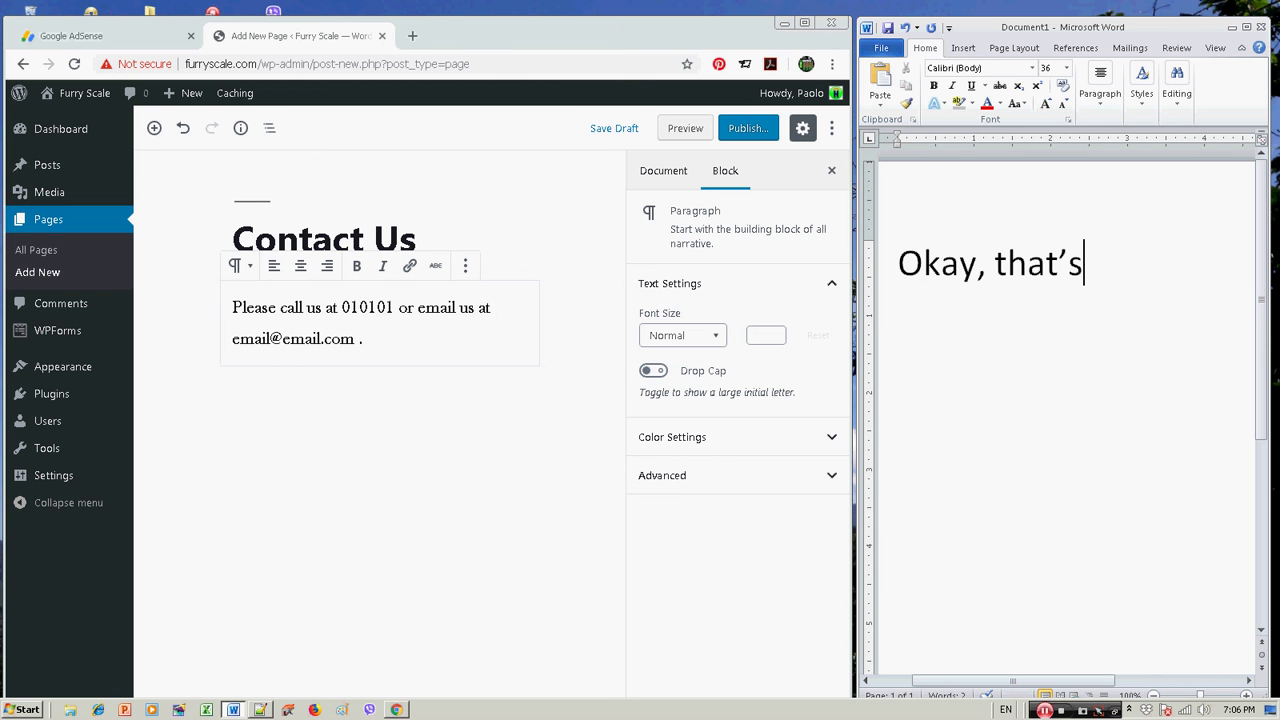
text( jus)
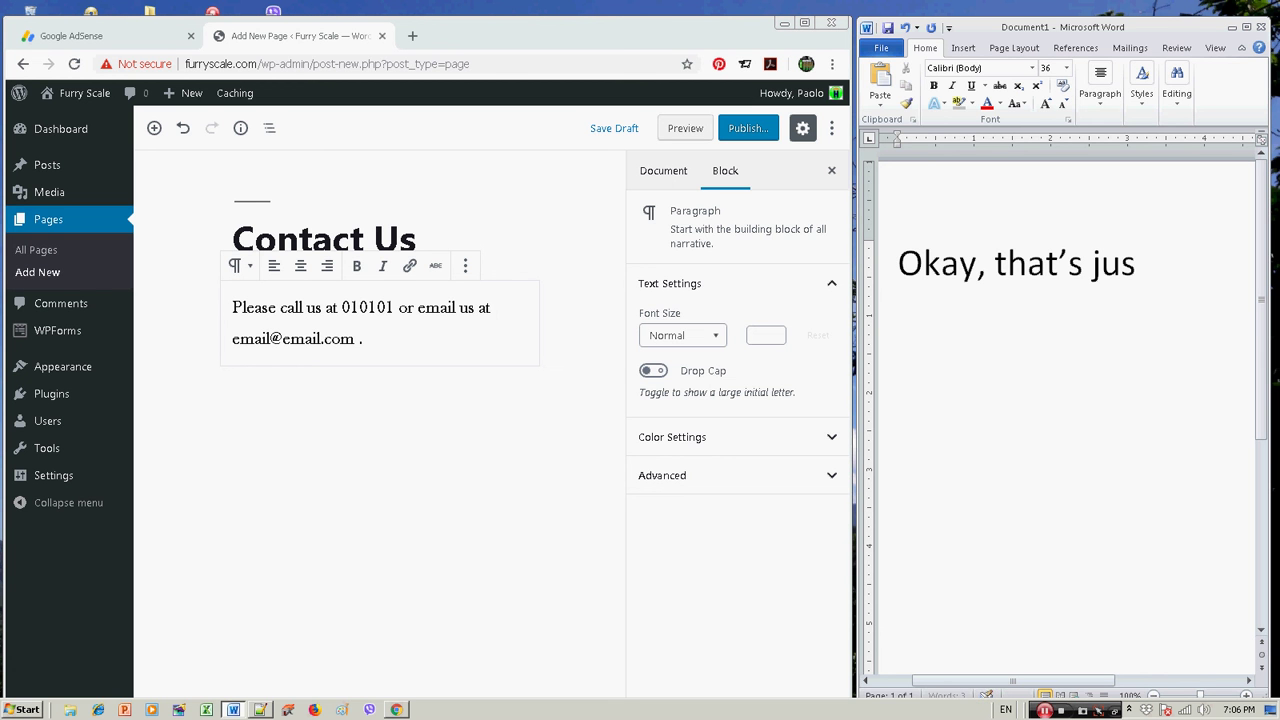
text(t a dummy contact)
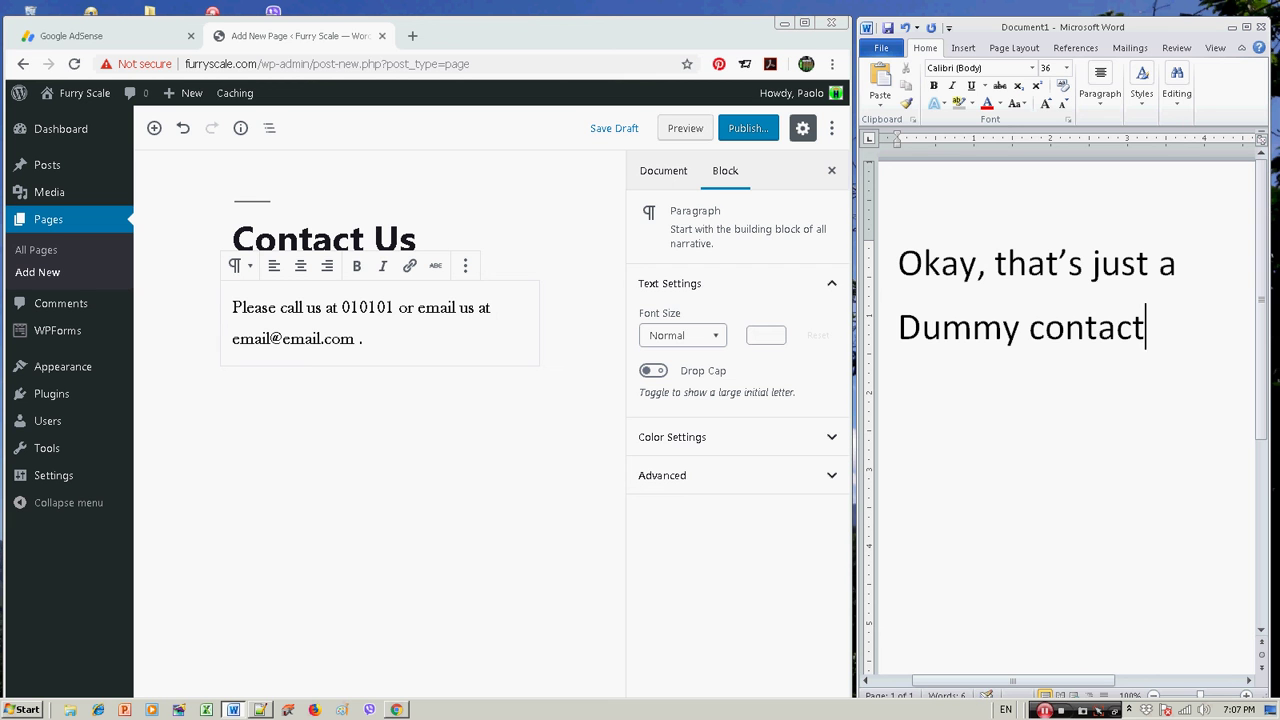
text( info)
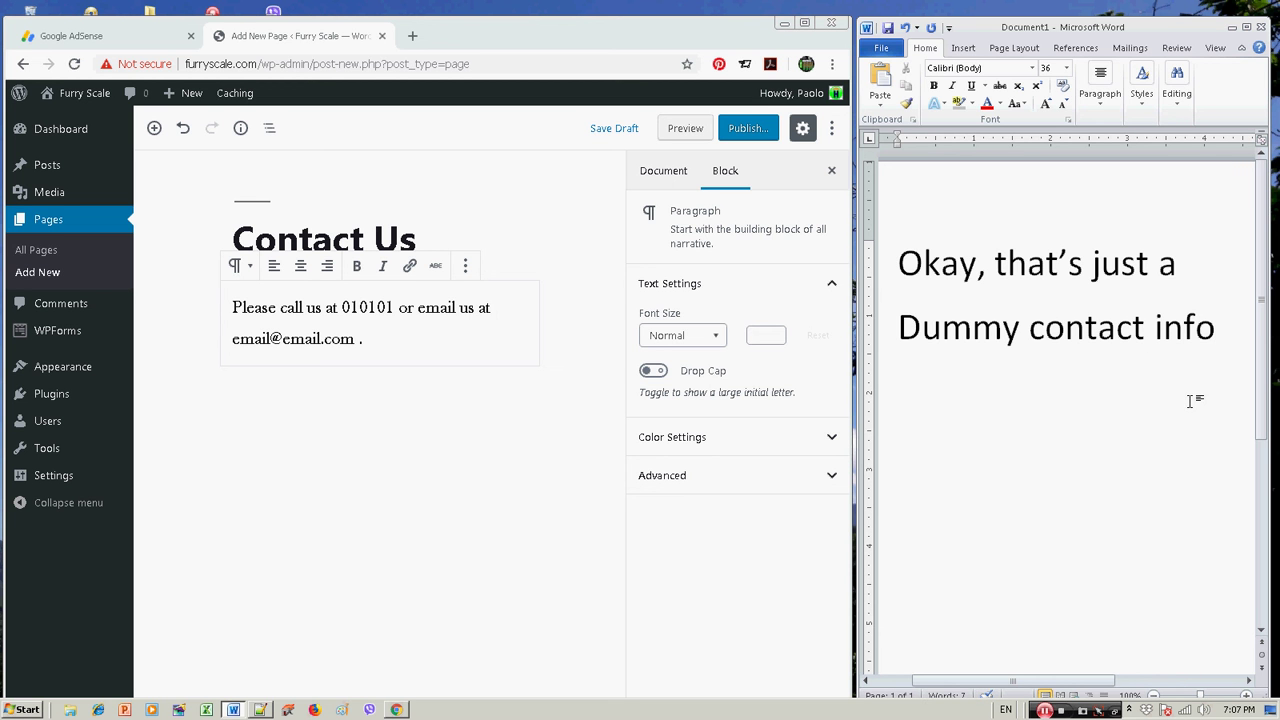
- Add the line "Lets publish the contact page." below the dummy contact info text, followed by an empty line
key(Return)
text(Lets)
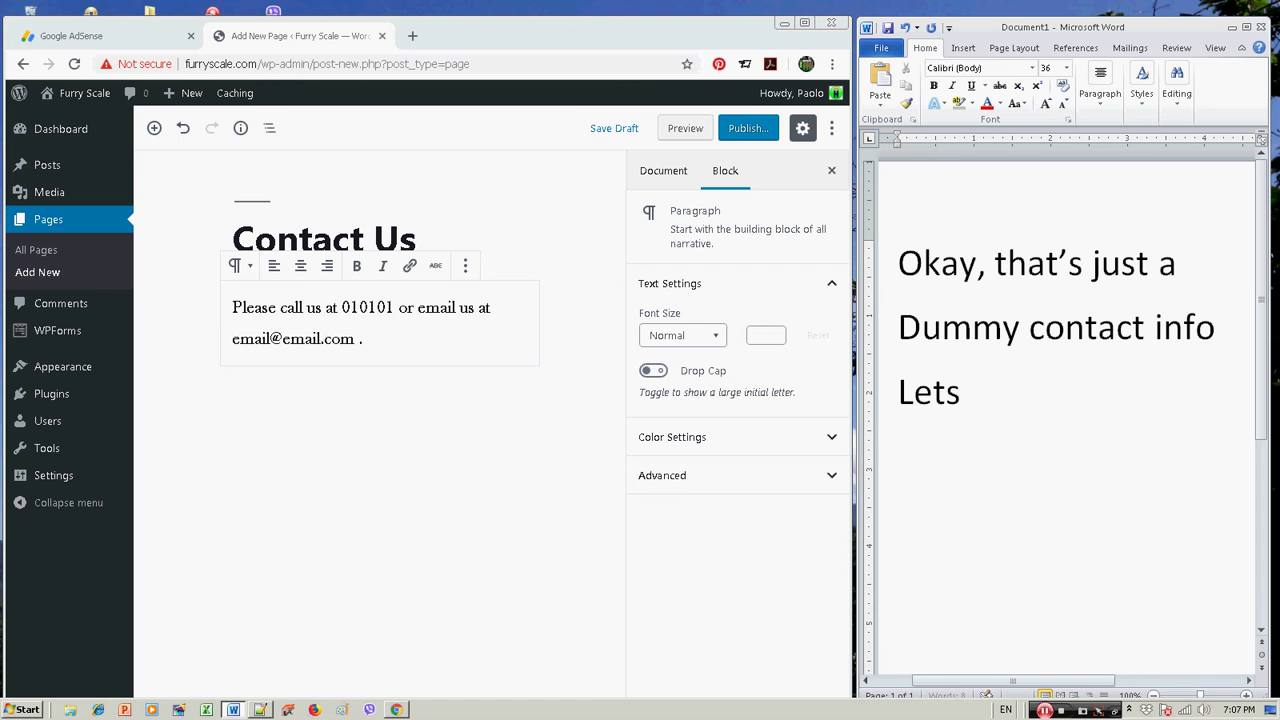
text( publish the)
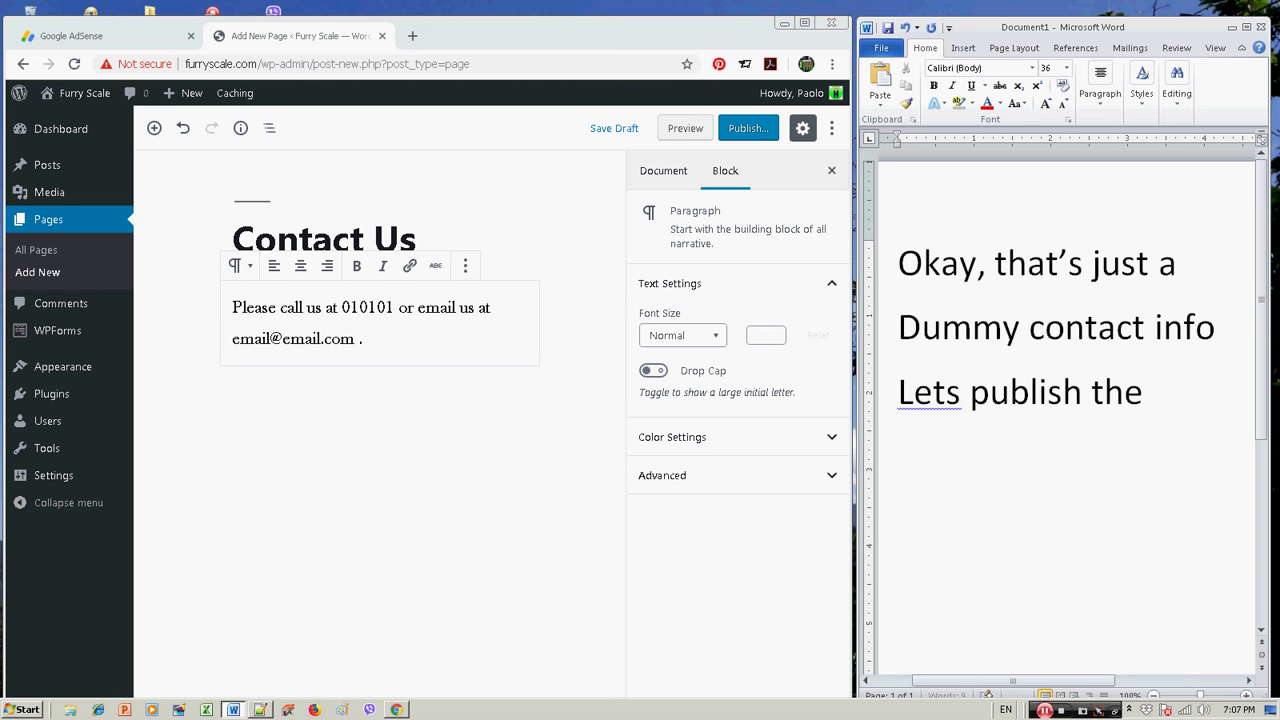
text( contact pag)
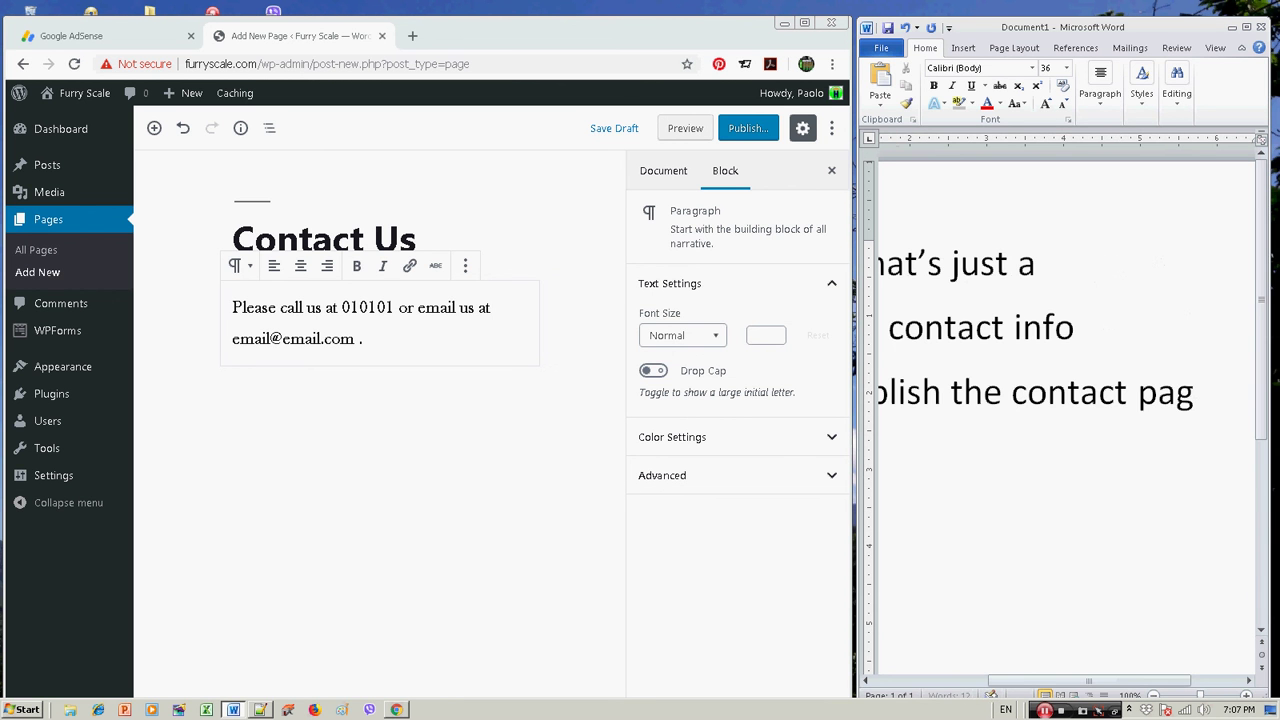
text(e.)
key(Return)
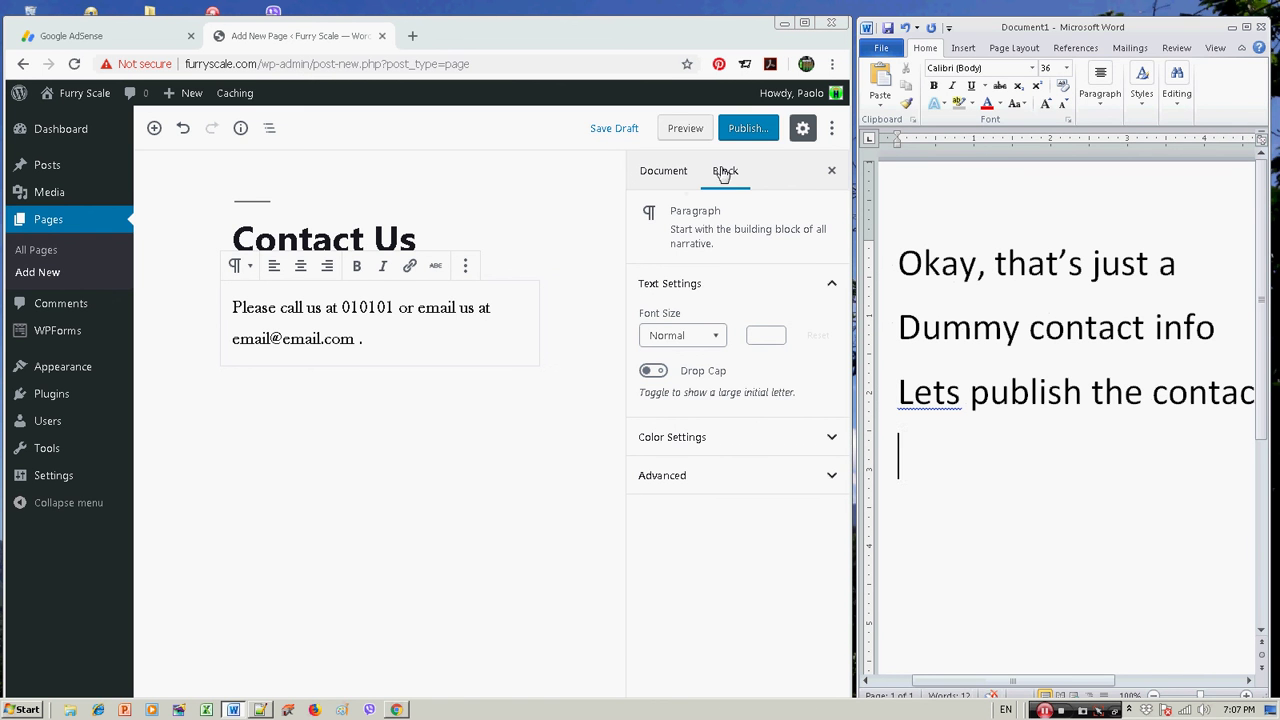
- Switch to Chrome, publish the Contact Us page and check its contact sentence on the live page
click(752, 128)
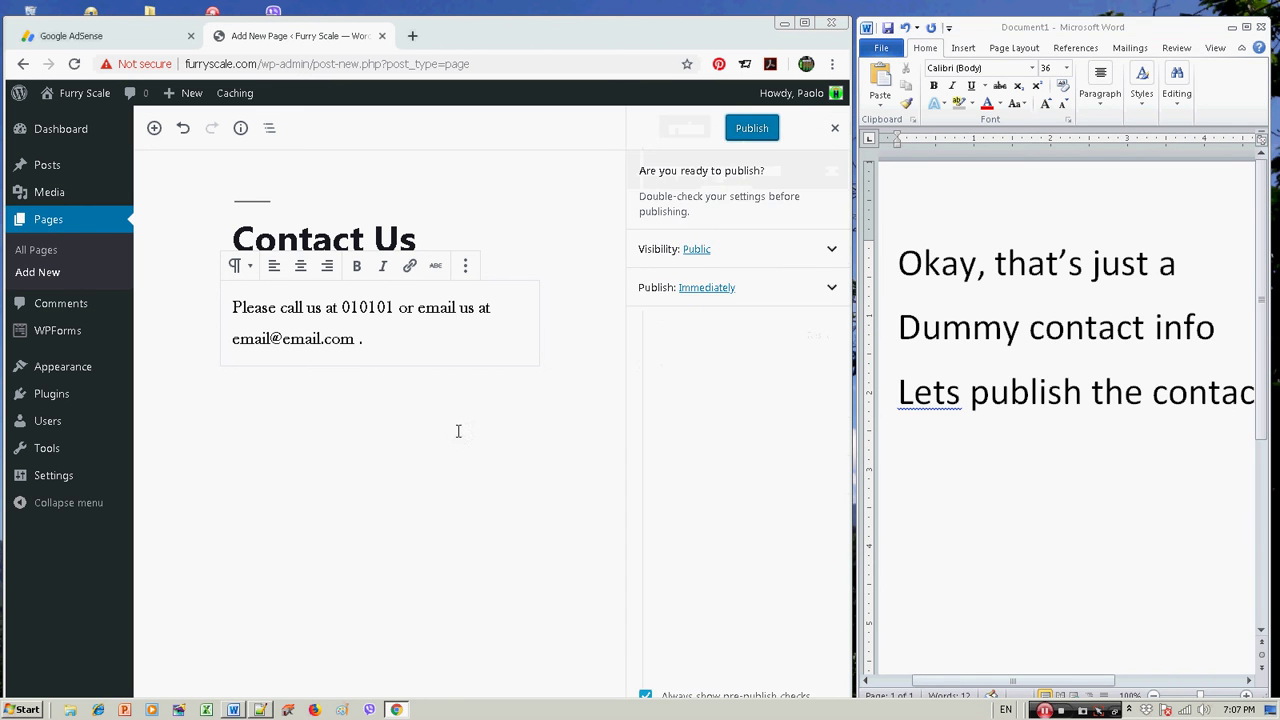
click(745, 131)
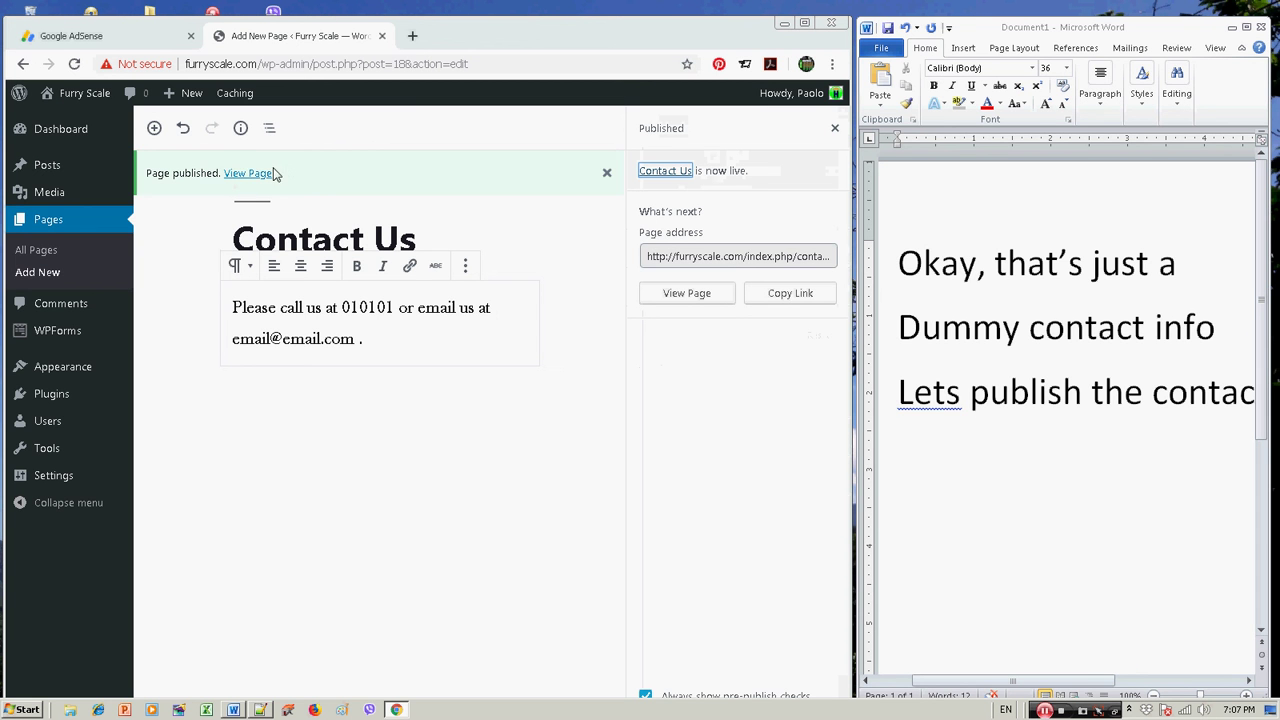
click(248, 173)
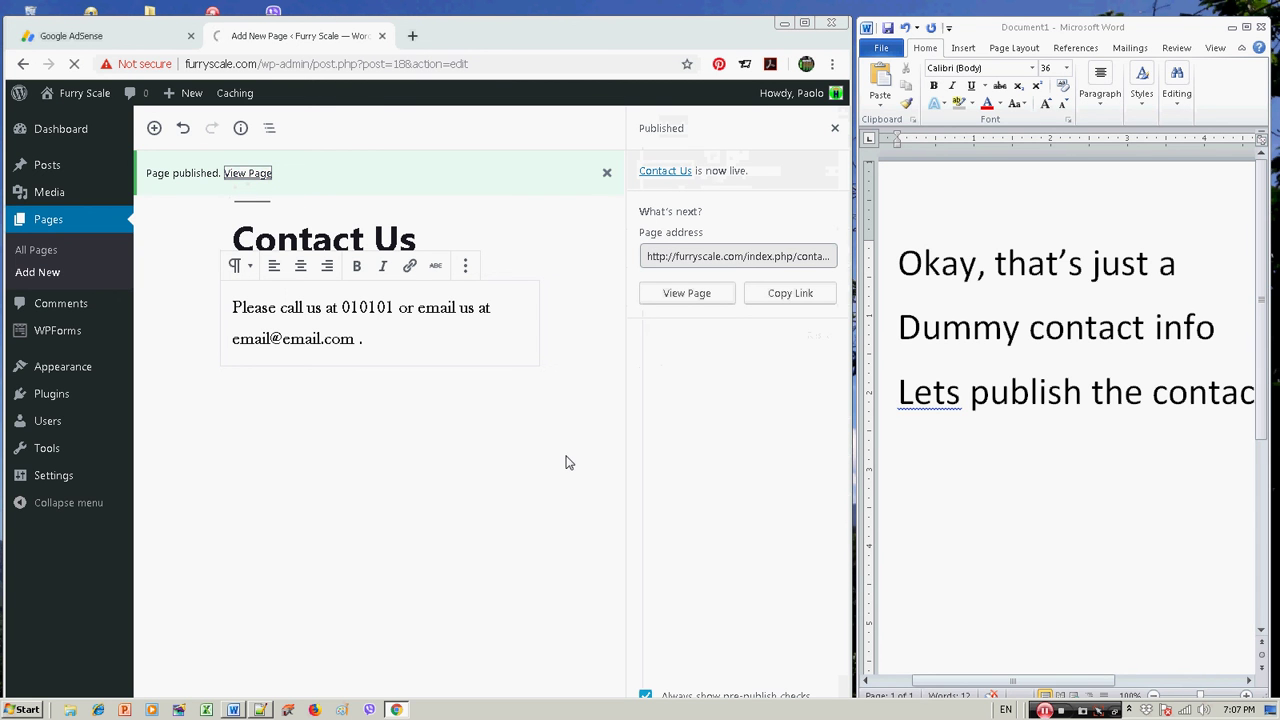
drag(140, 414, 586, 414)
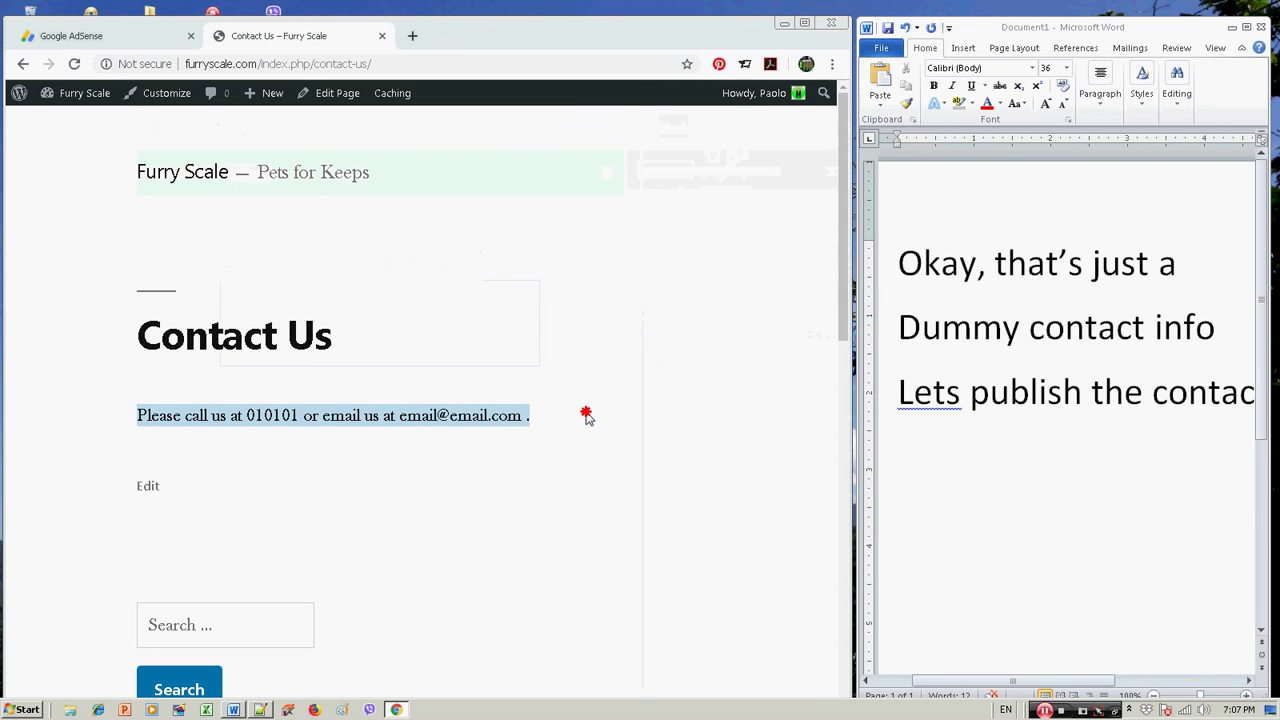
scroll(597, 500, down, 5)
scroll(599, 490, up, 5)
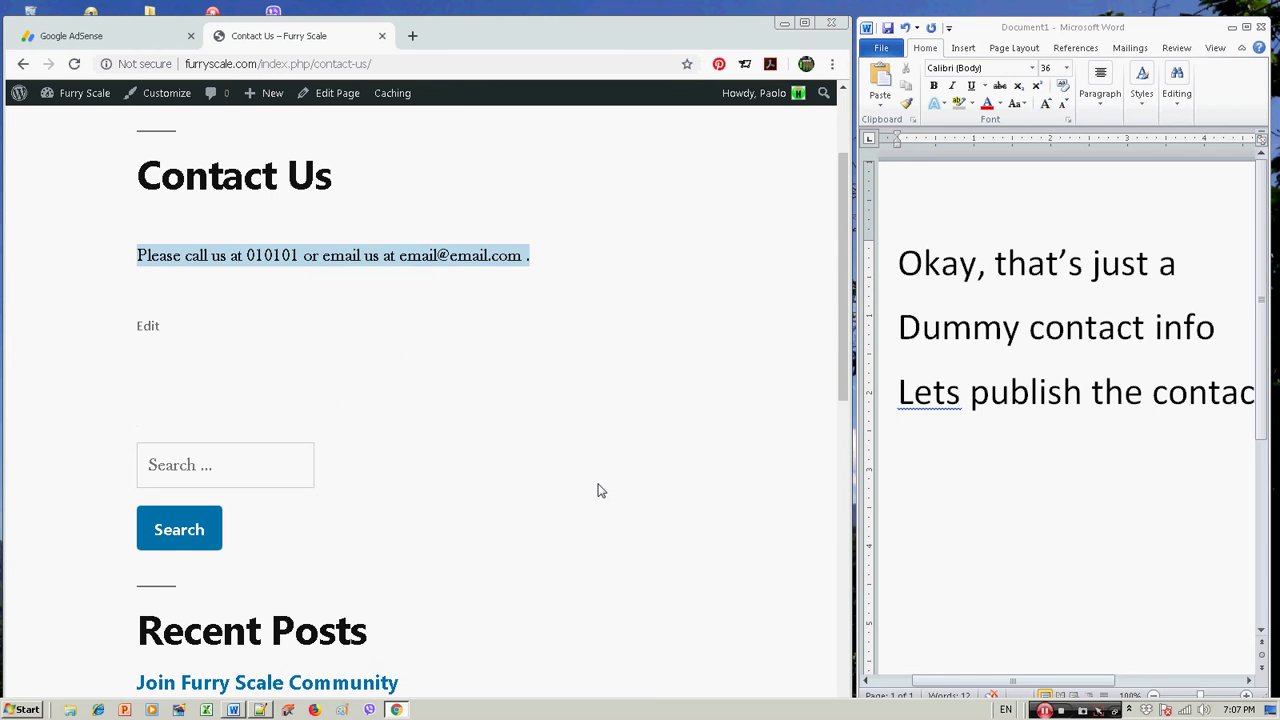
- Switch to Word and replace the whole note with "You see, the pages are already created"
click(970, 327)
key(ctrl+a)
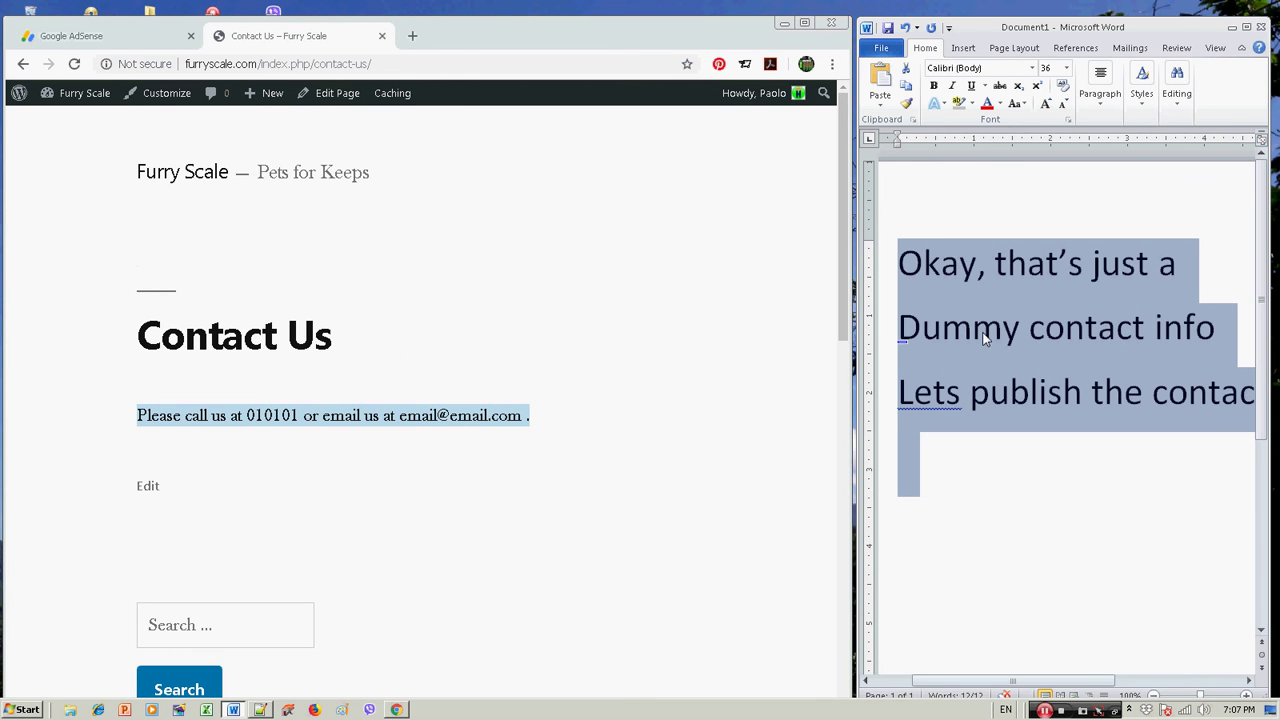
text(You see,)
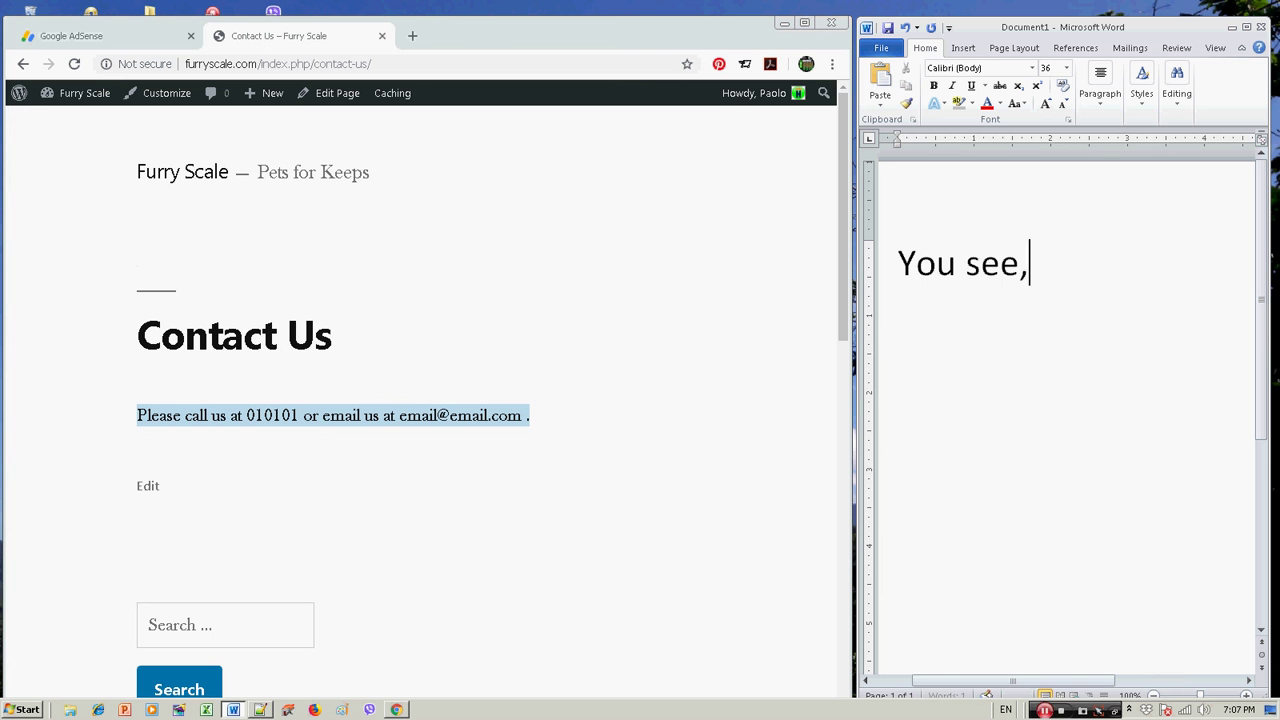
text( the pages a)
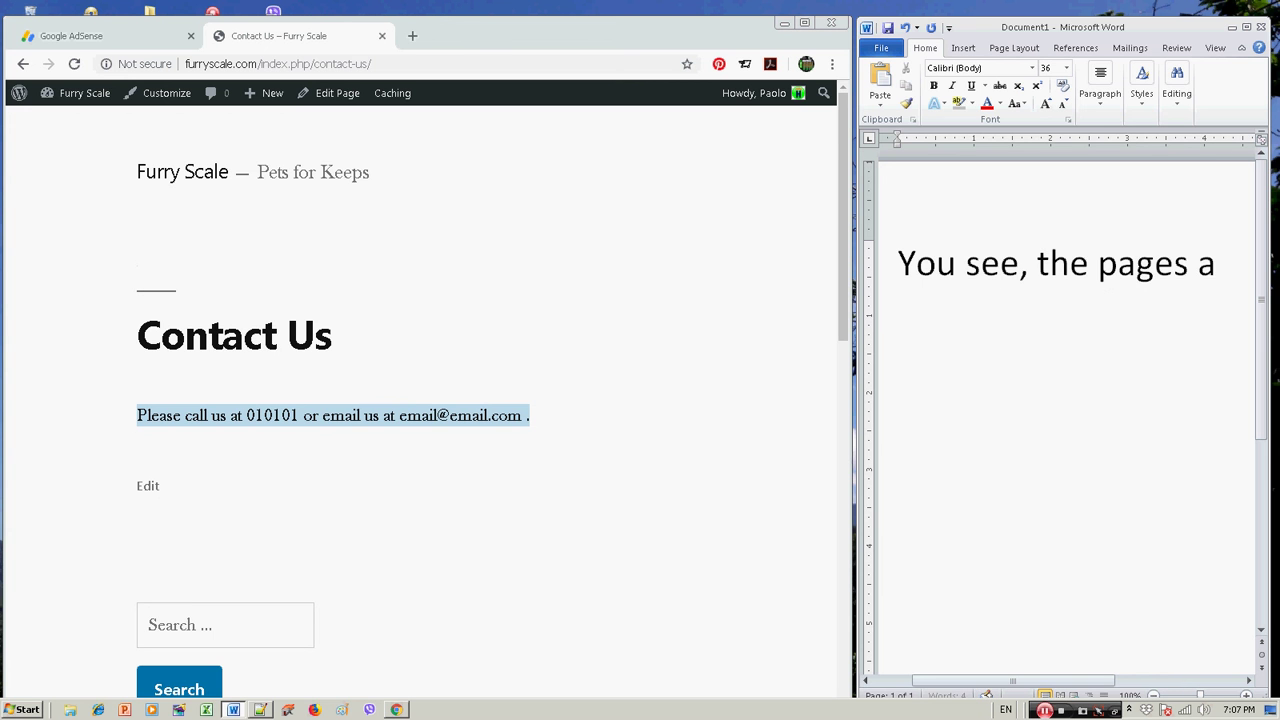
text(re alre)
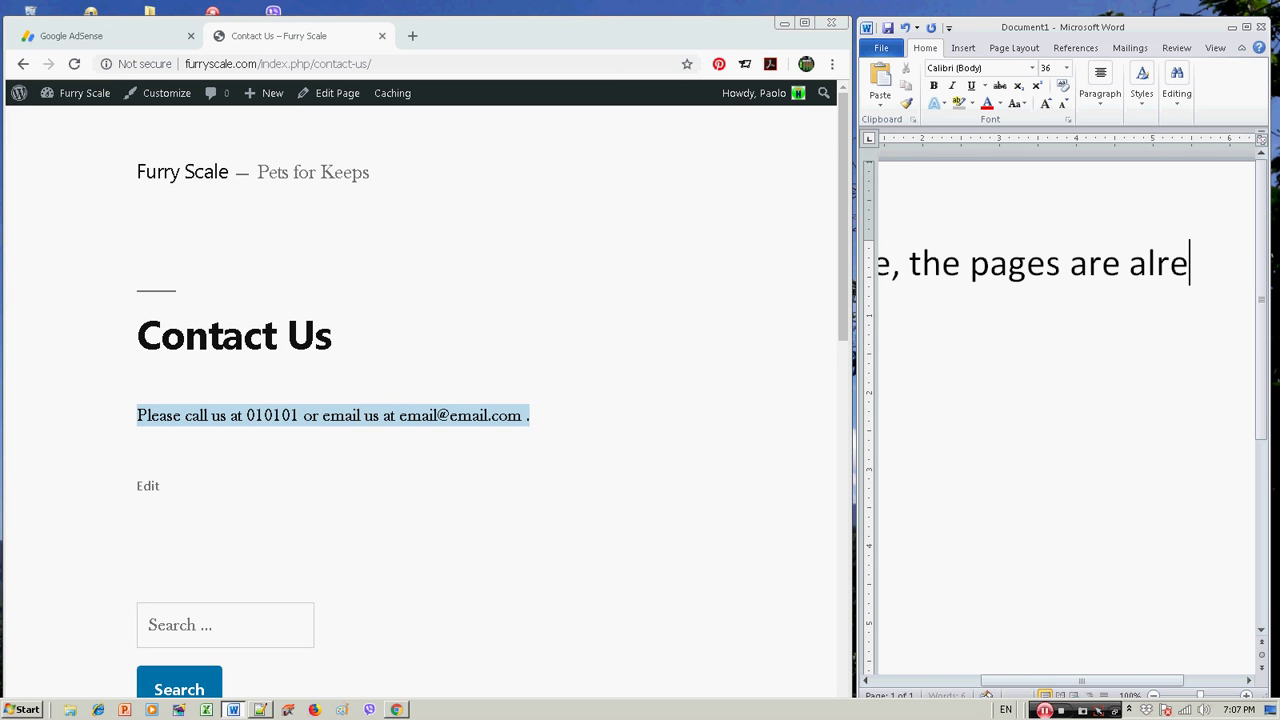
text(ady)
key(BackSpace)
key(BackSpace)
key(BackSpace)
key(BackSpace)
key(BackSpace)
key(BackSpace)
key(BackSpace)
text(created)
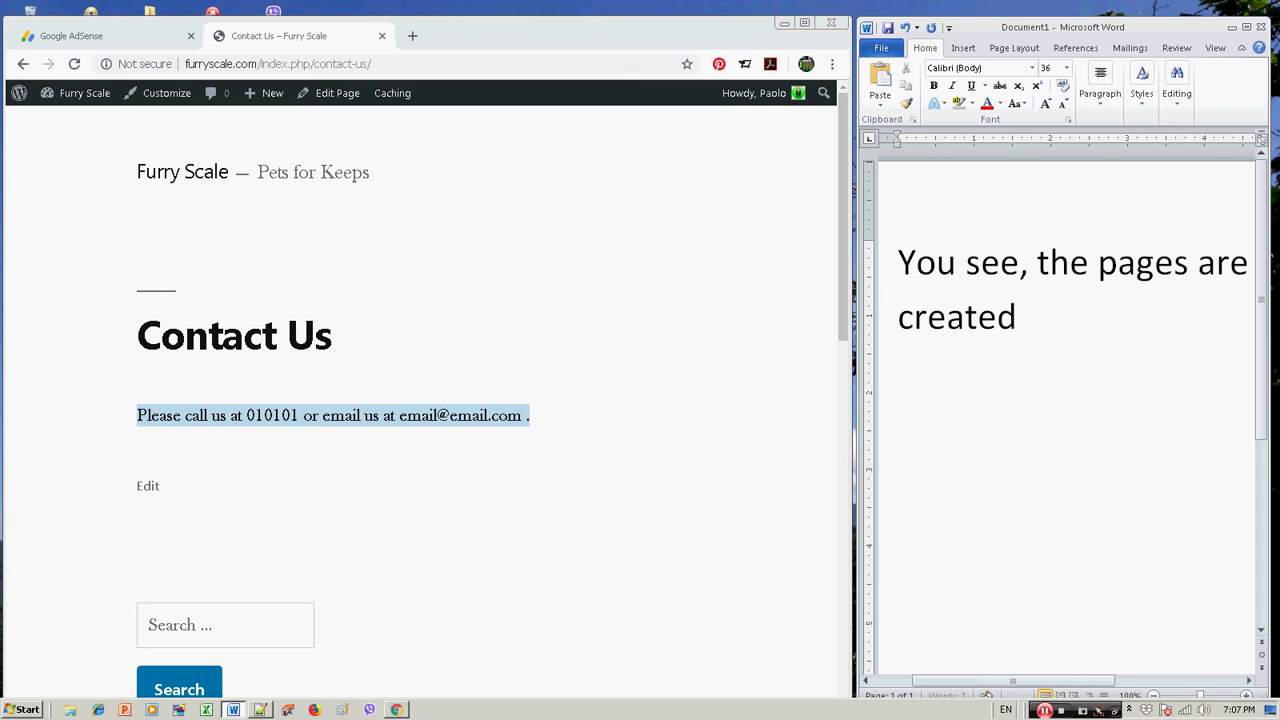
- Continue the note's sentence with "but the menu is not yet appearing"
text( bu the)
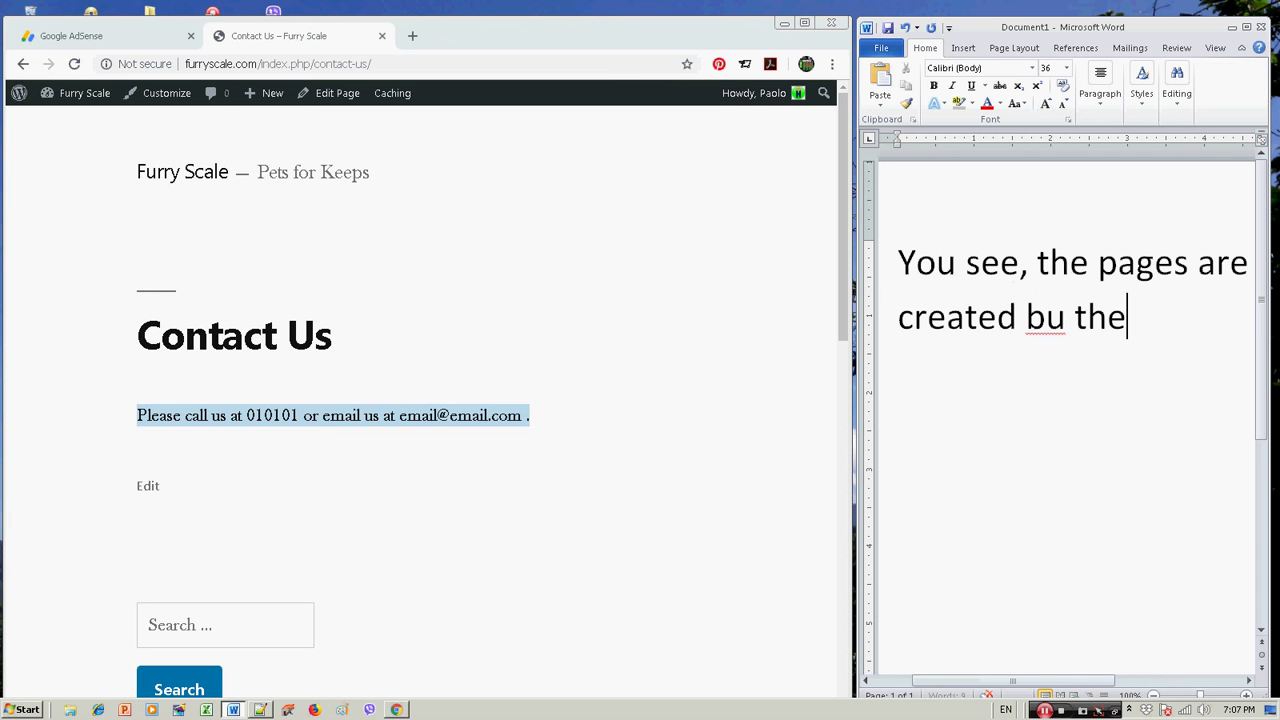
click(1046, 317)
click(1066, 317)
text(t)
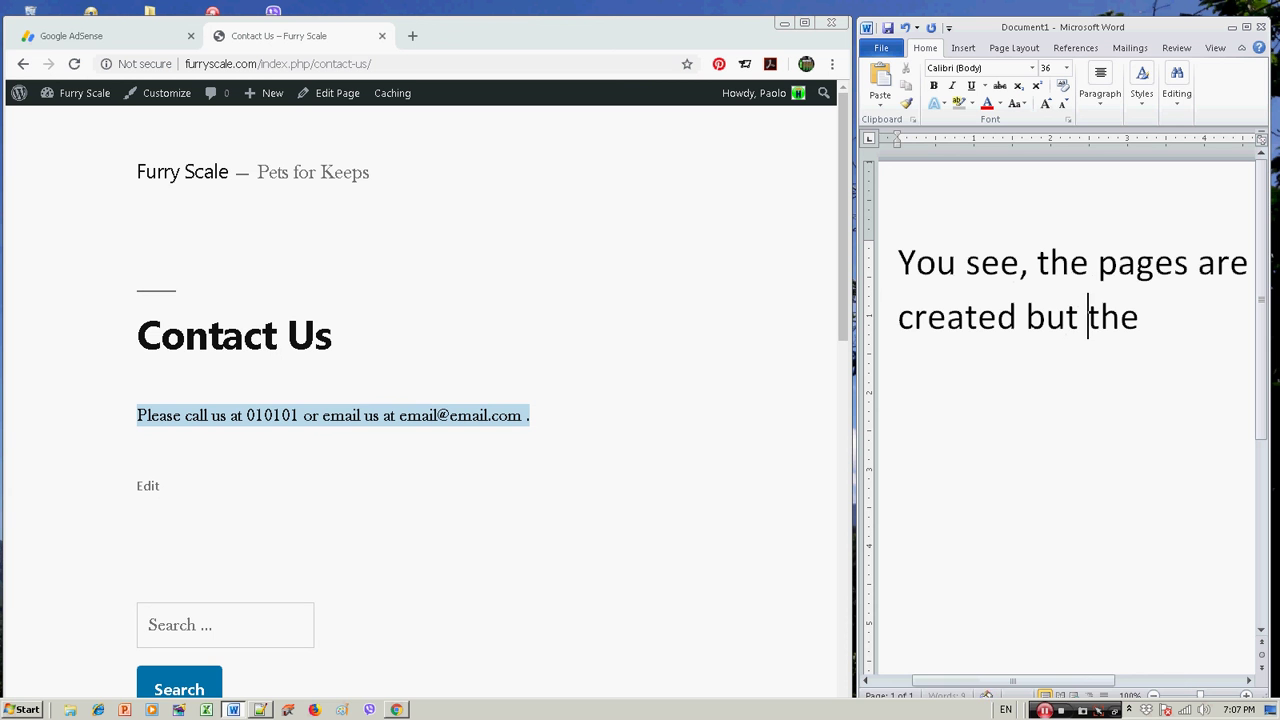
key(End)
text(menu)
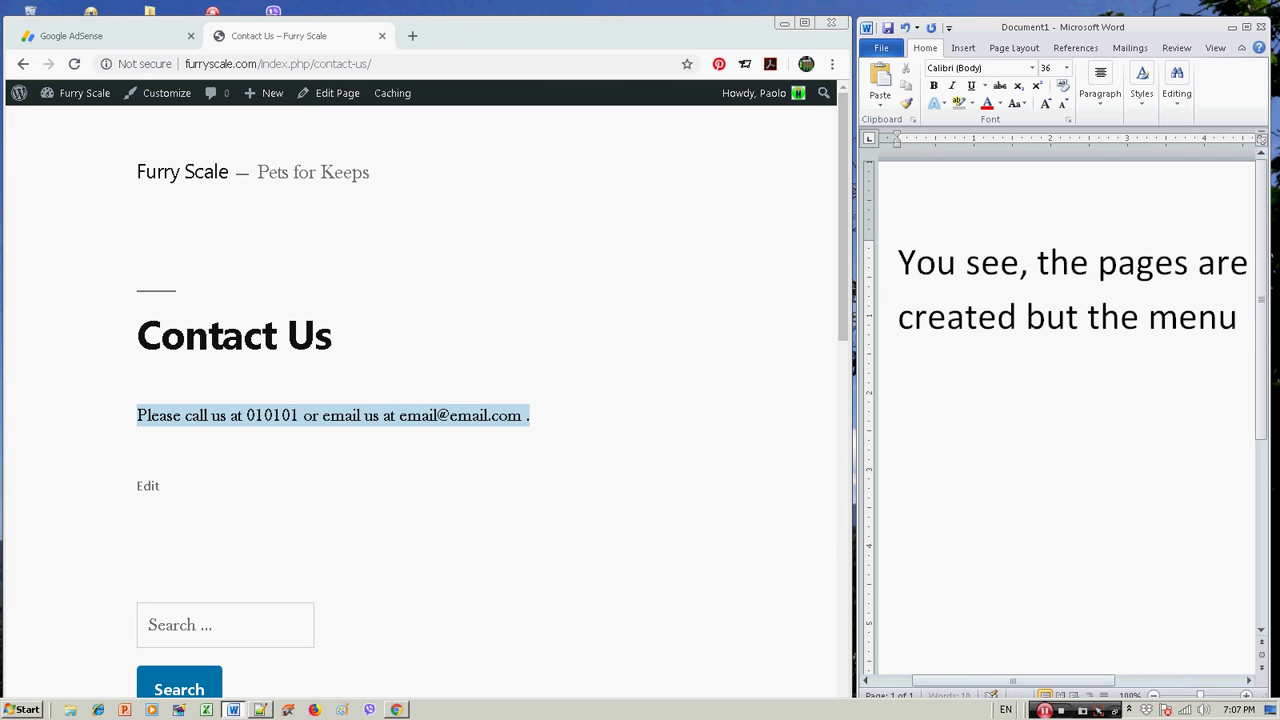
text( is not ye)
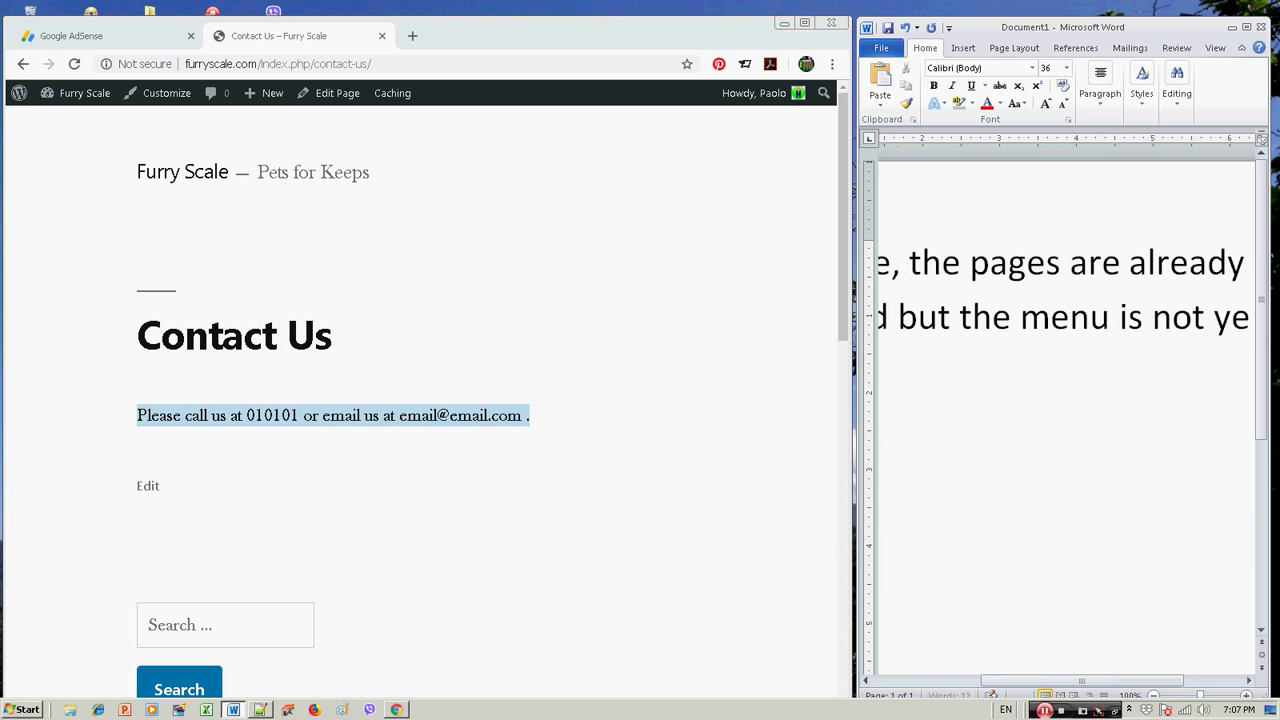
text(t appearing)
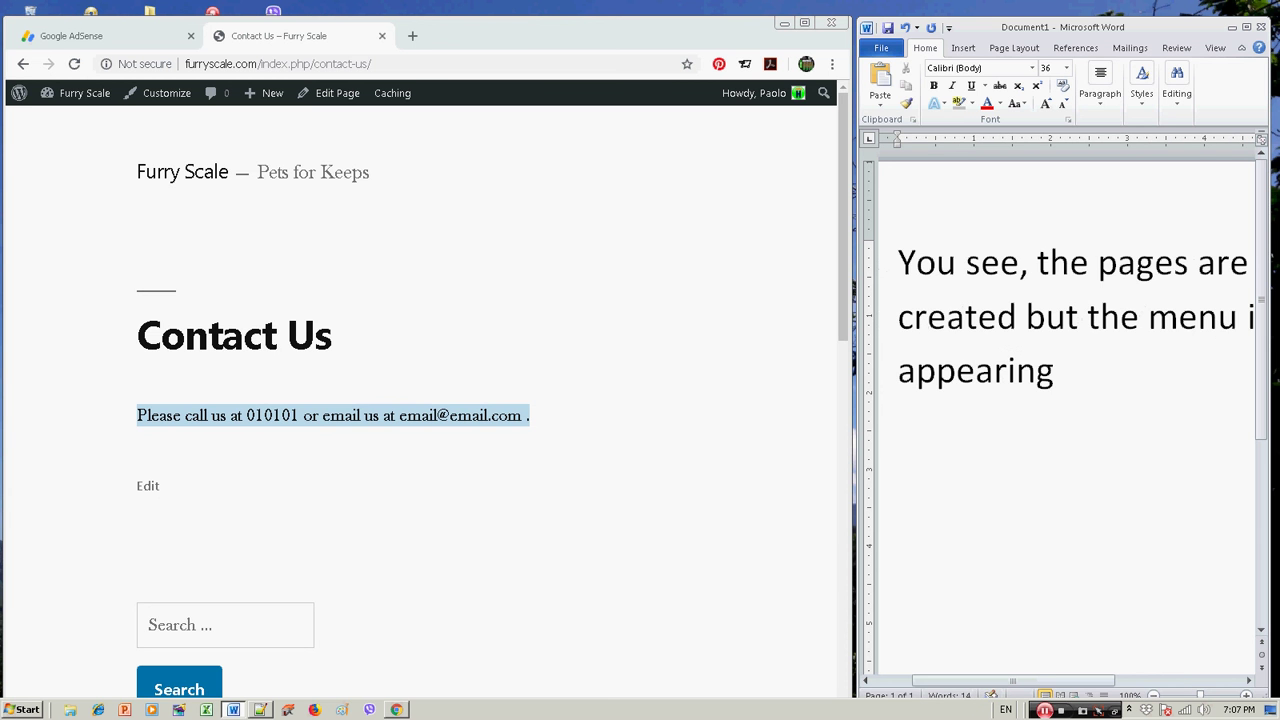
- End that sentence with a period, add "Lets make that" after it, and put "Appear." on a new line
text(.  Lets make tha)
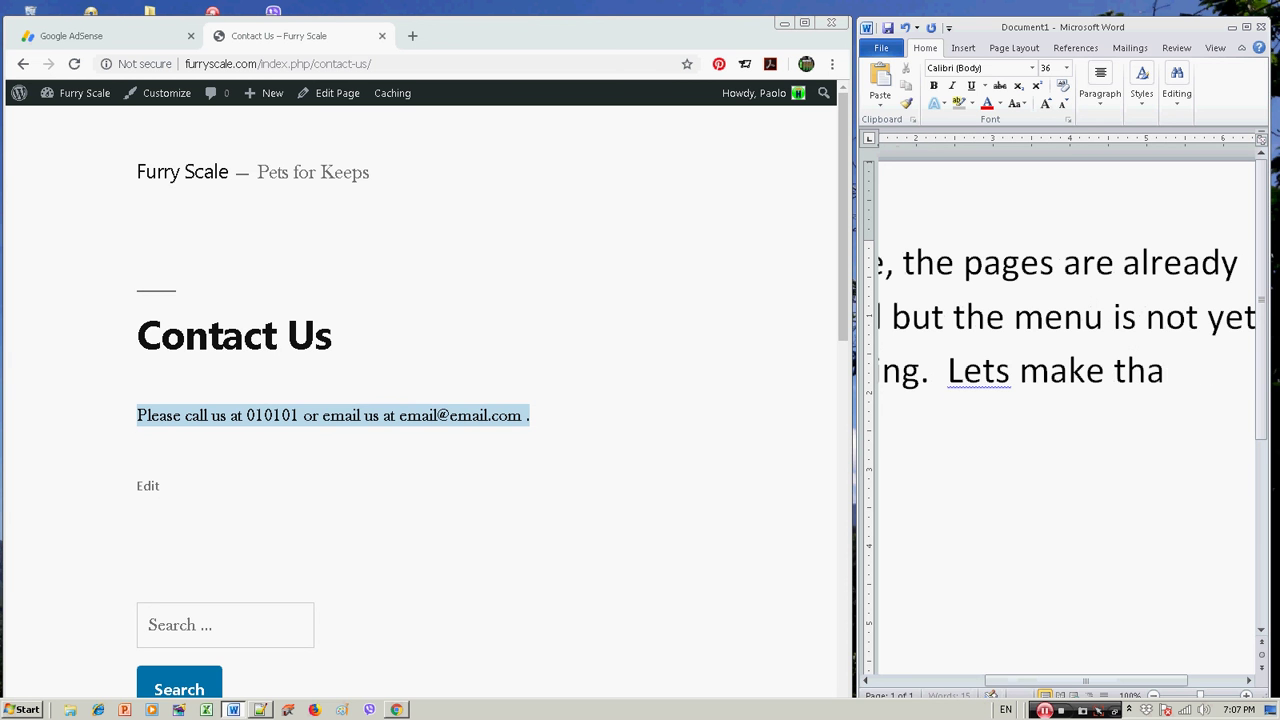
text(t)
key(Return)
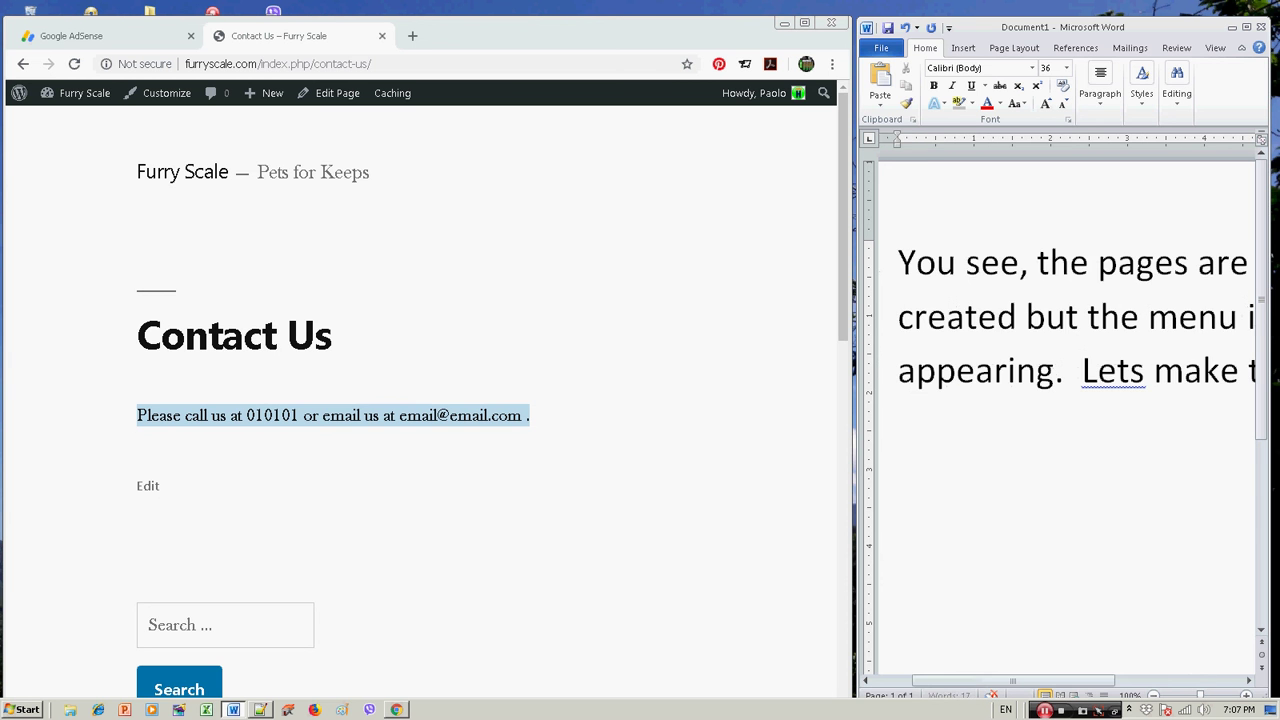
text(appear)
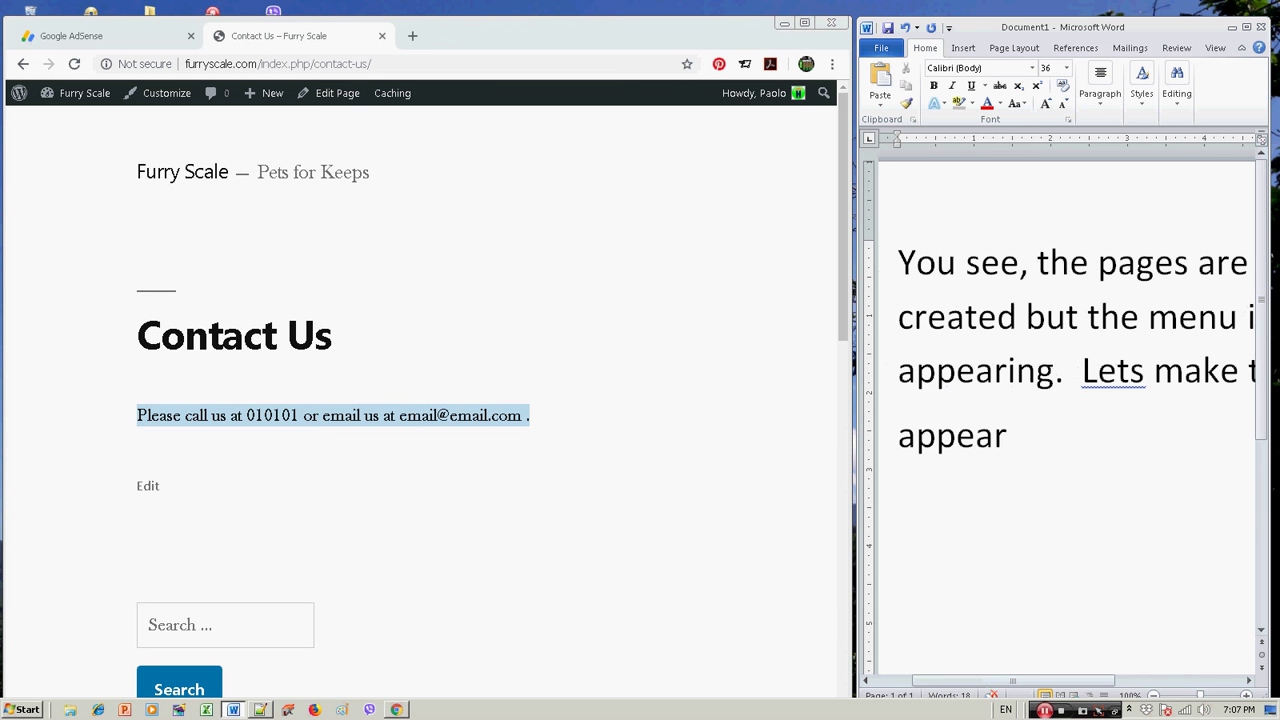
text(ing.)
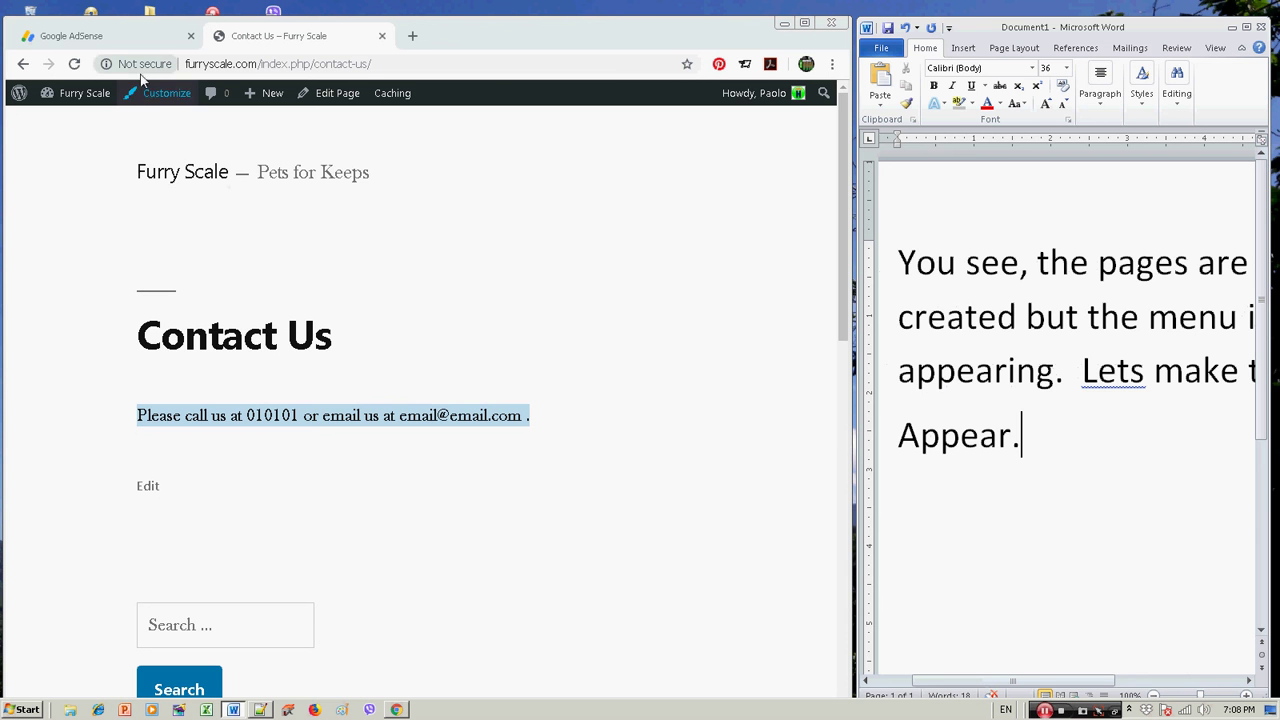
- Switch to Chrome and go through the site's dashboard to the menu editing page
mouse_move(80, 93)
click(52, 122)
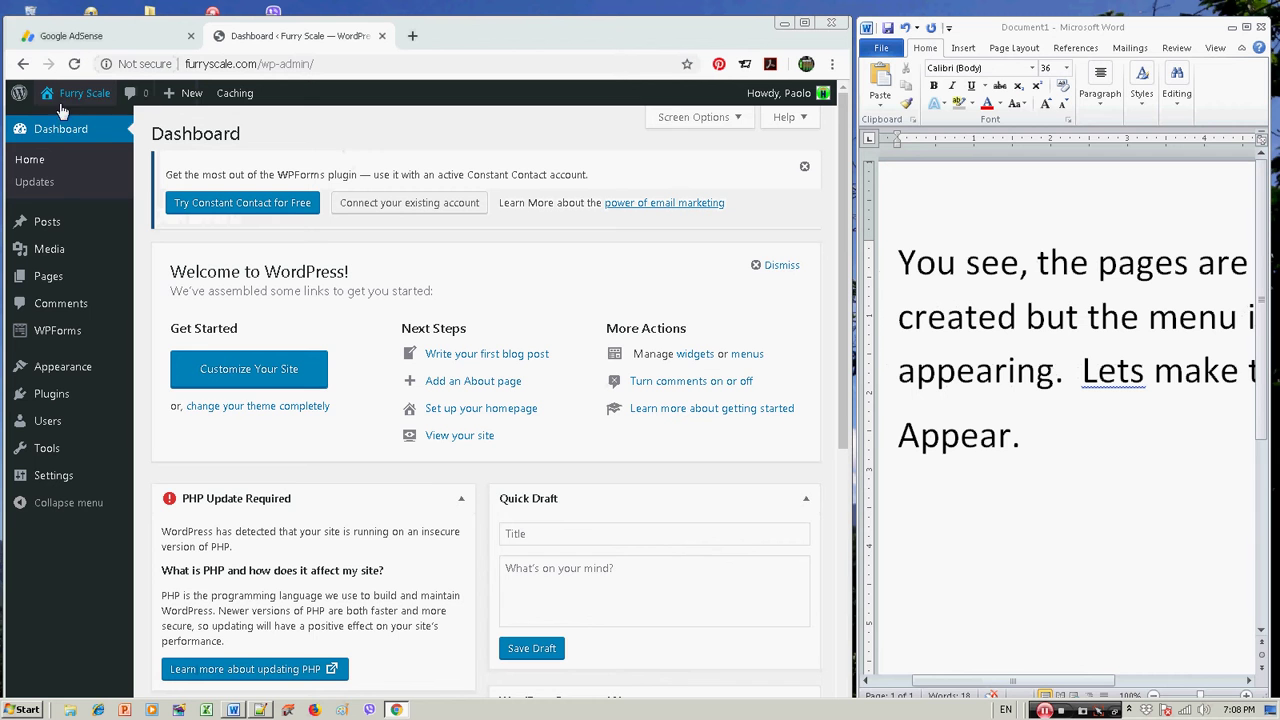
mouse_move(78, 370)
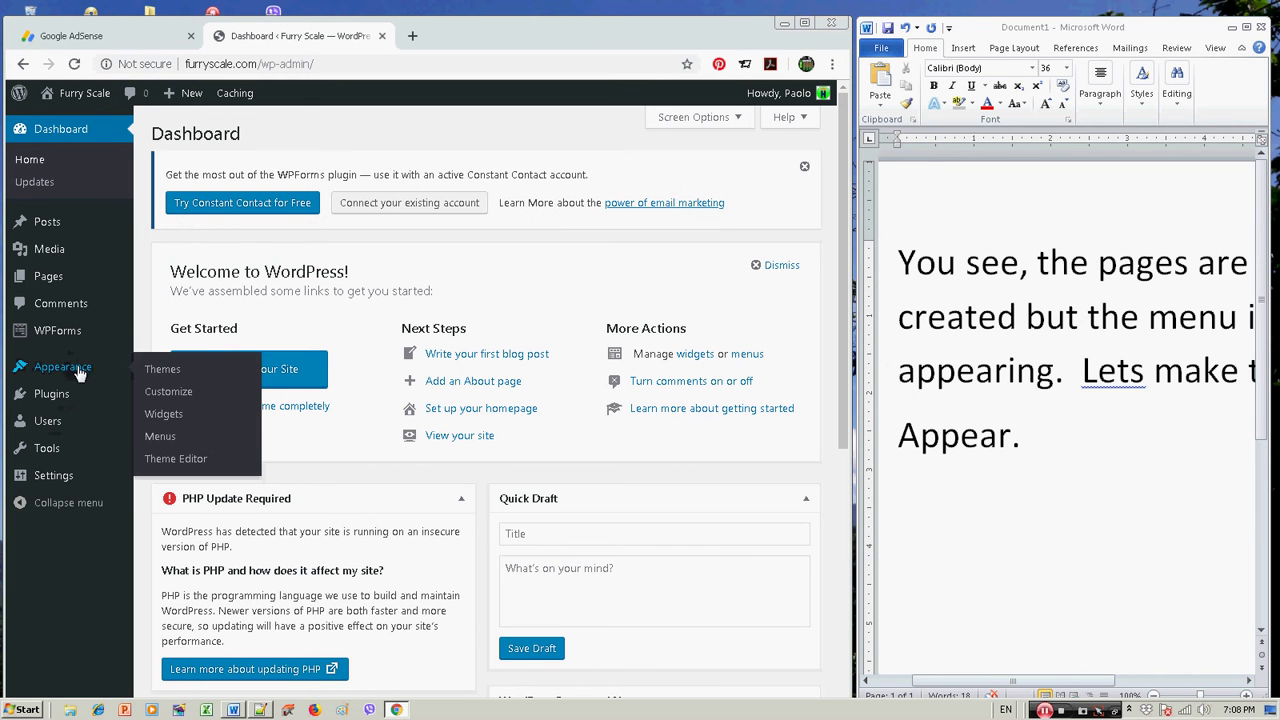
click(170, 440)
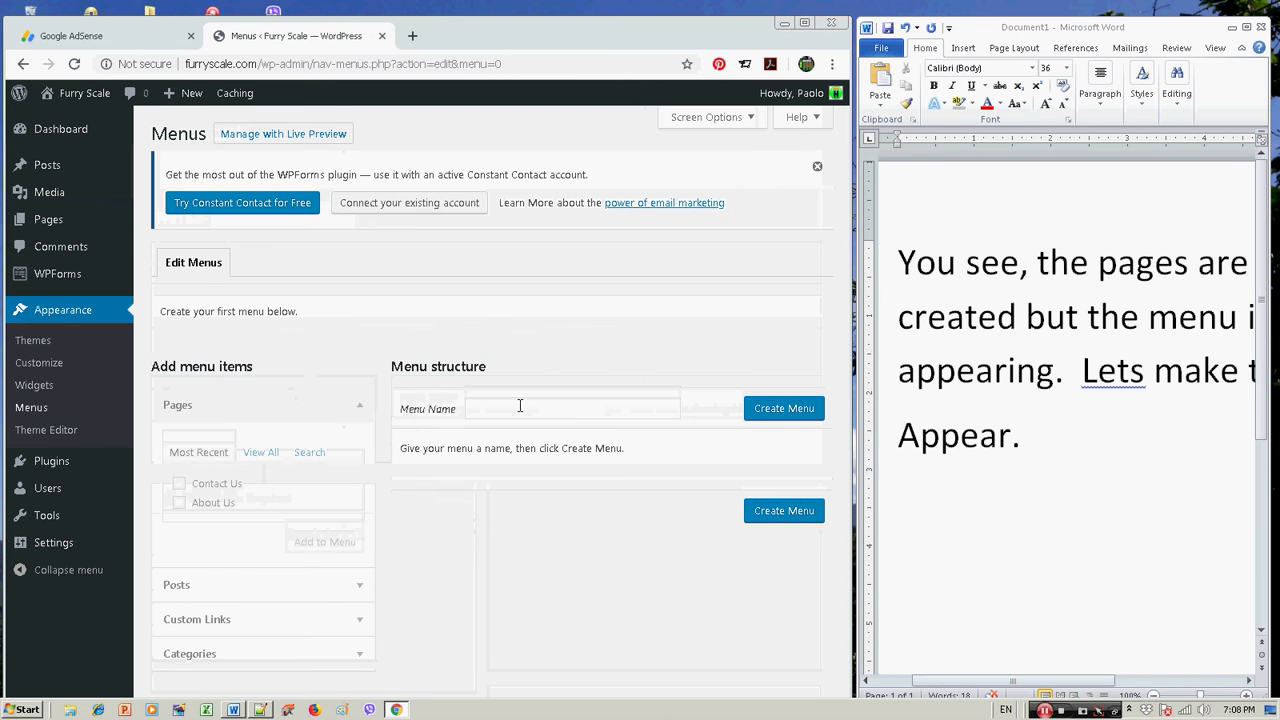
- Switch to Word and replace the whole note with two lines, "To make it appear" and "Create a menu first."
key(ctrl+a)
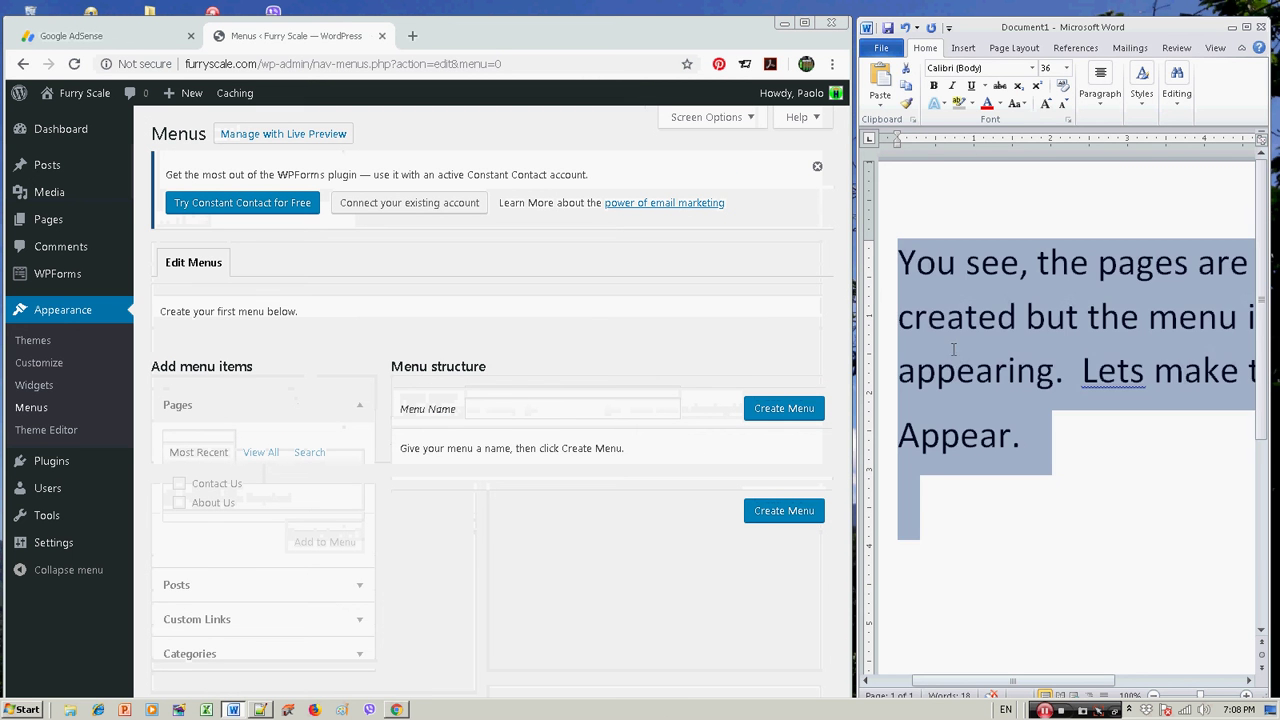
text(To ma)
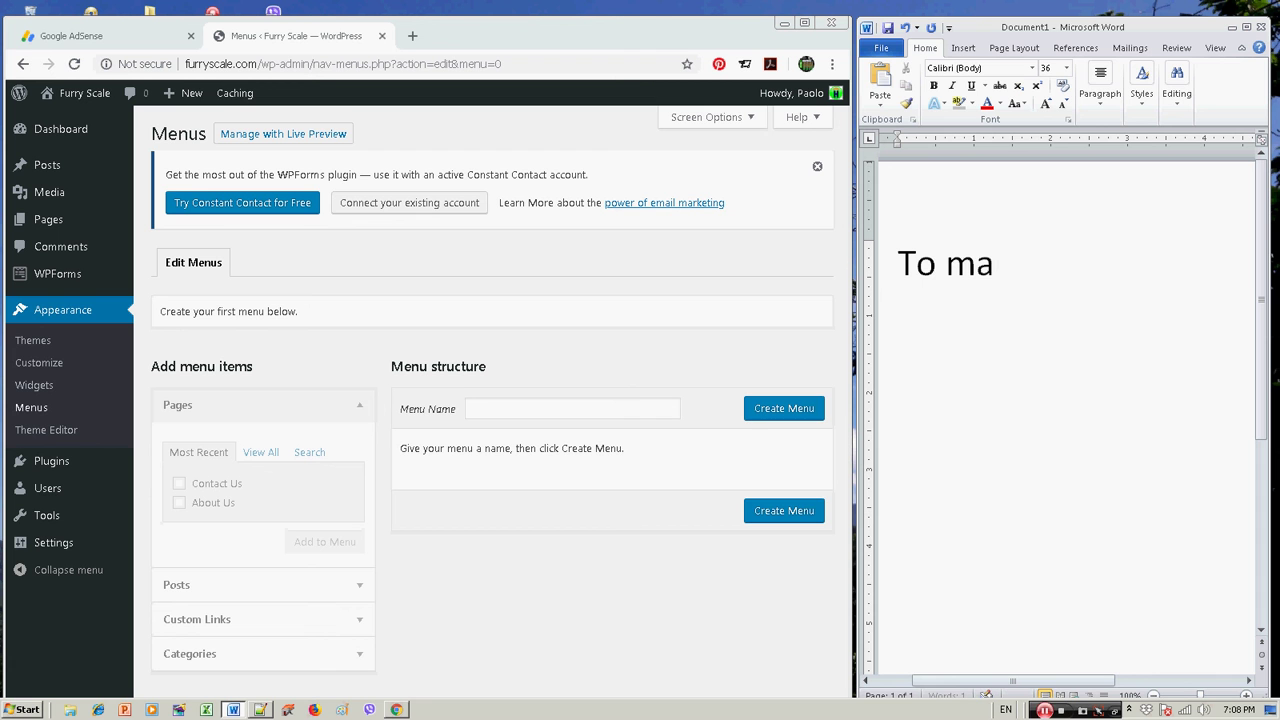
text(ke it appe)
text(ar)
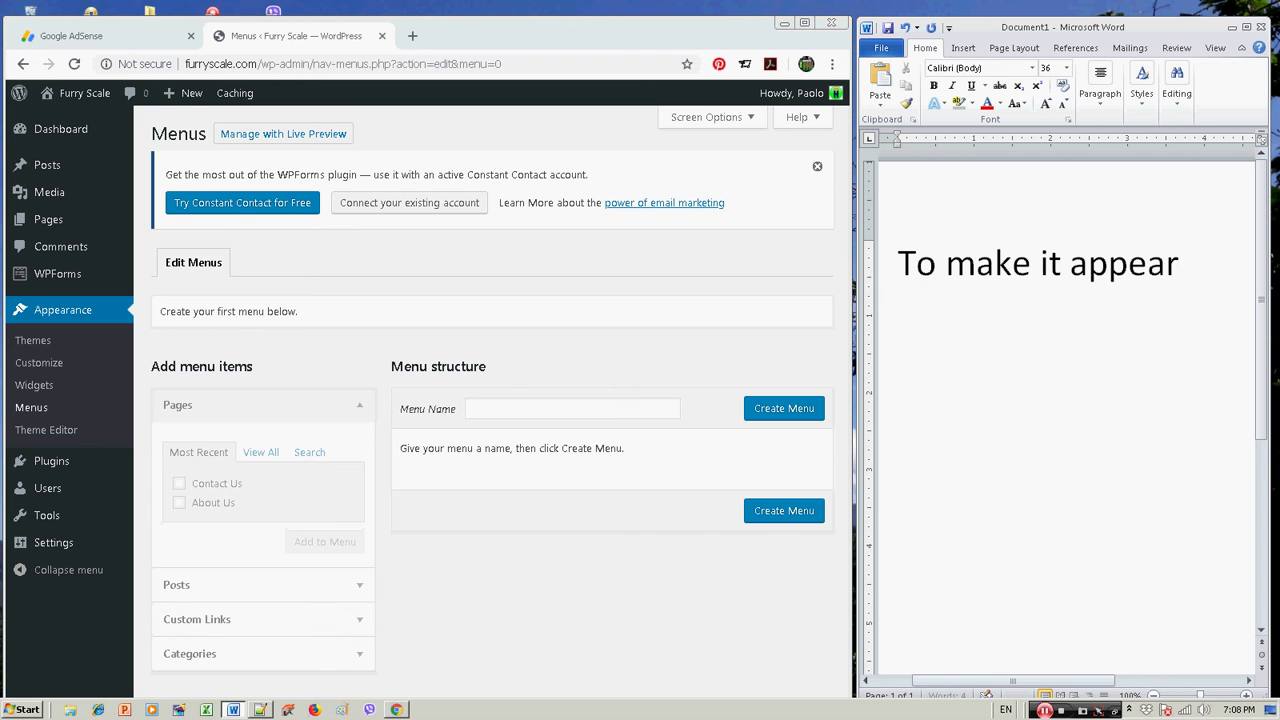
key(Return)
text(create a m)
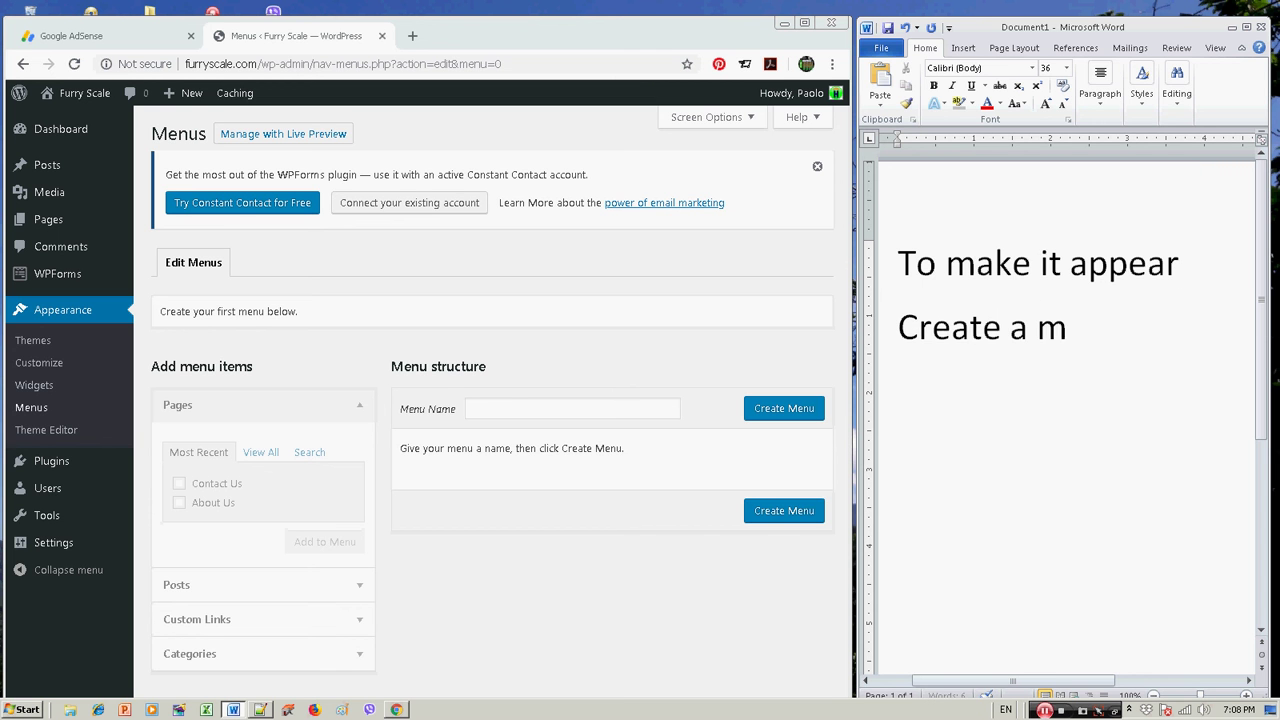
text(enu first)
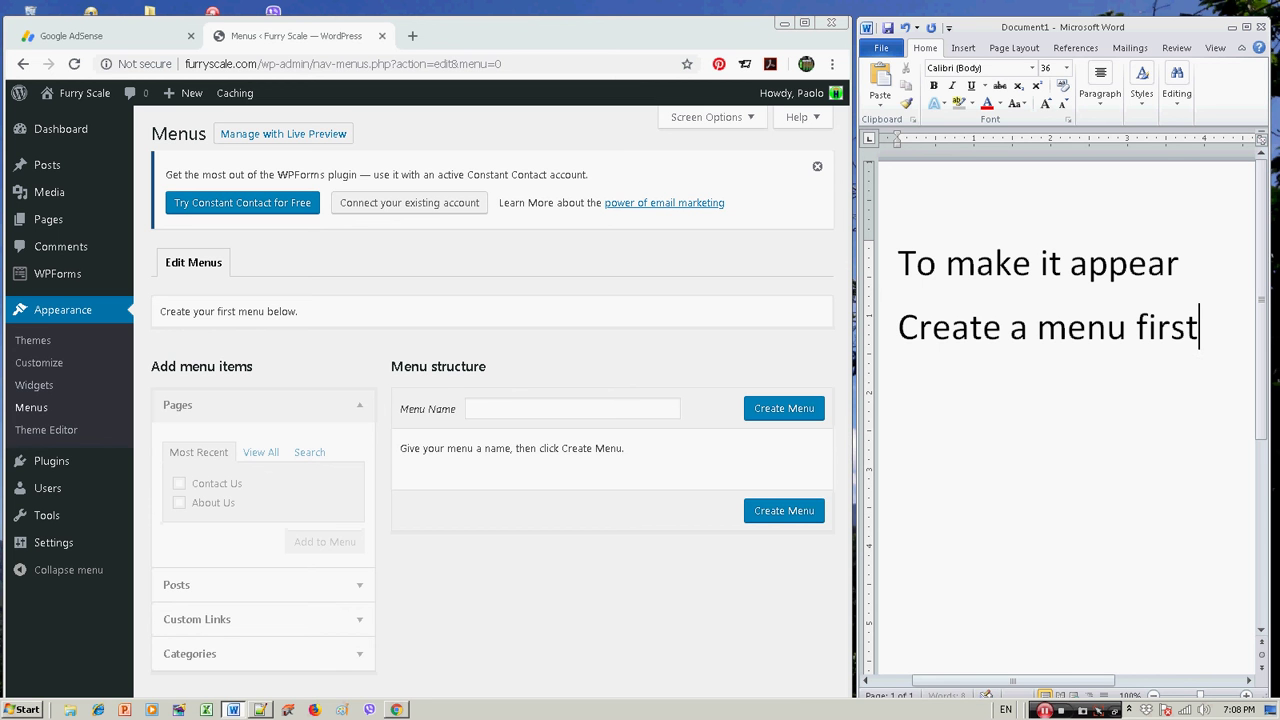
text(.)
- Switch to Chrome, create a menu named FurryMainMenu, and enable automatic adding of new top-level pages and the Primary display location
click(391, 368)
triple_click(393, 369)
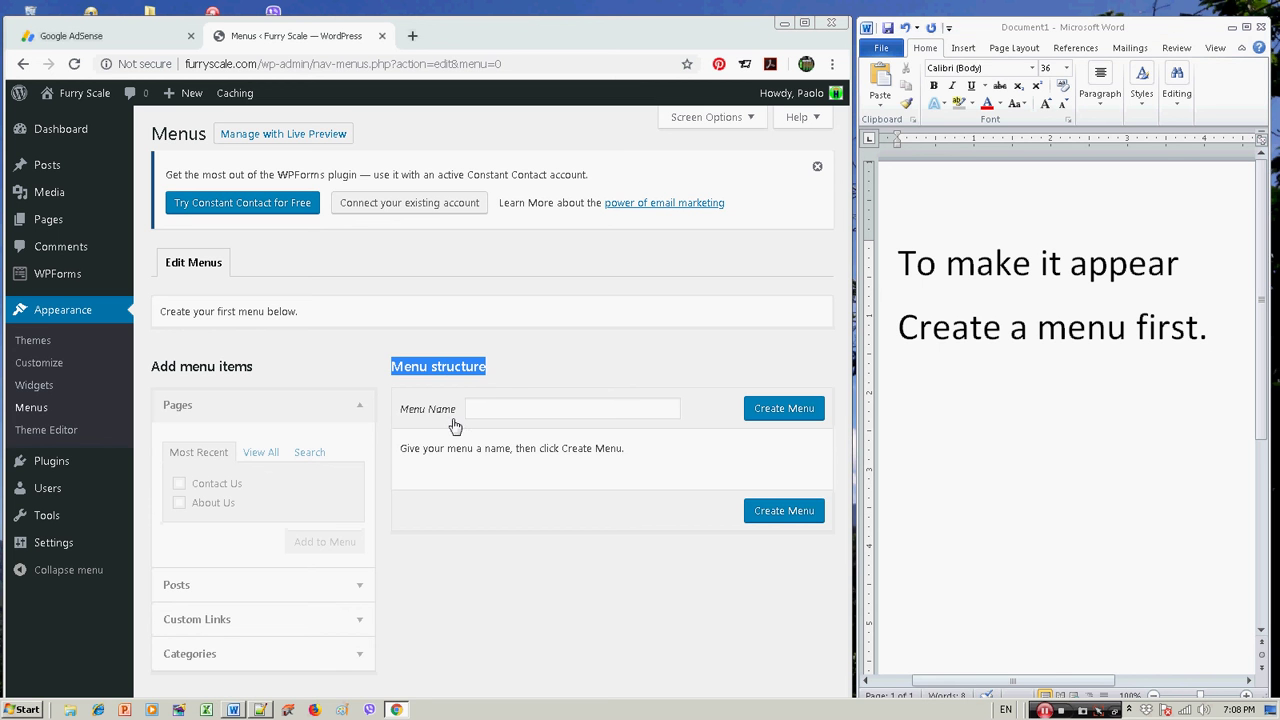
click(470, 418)
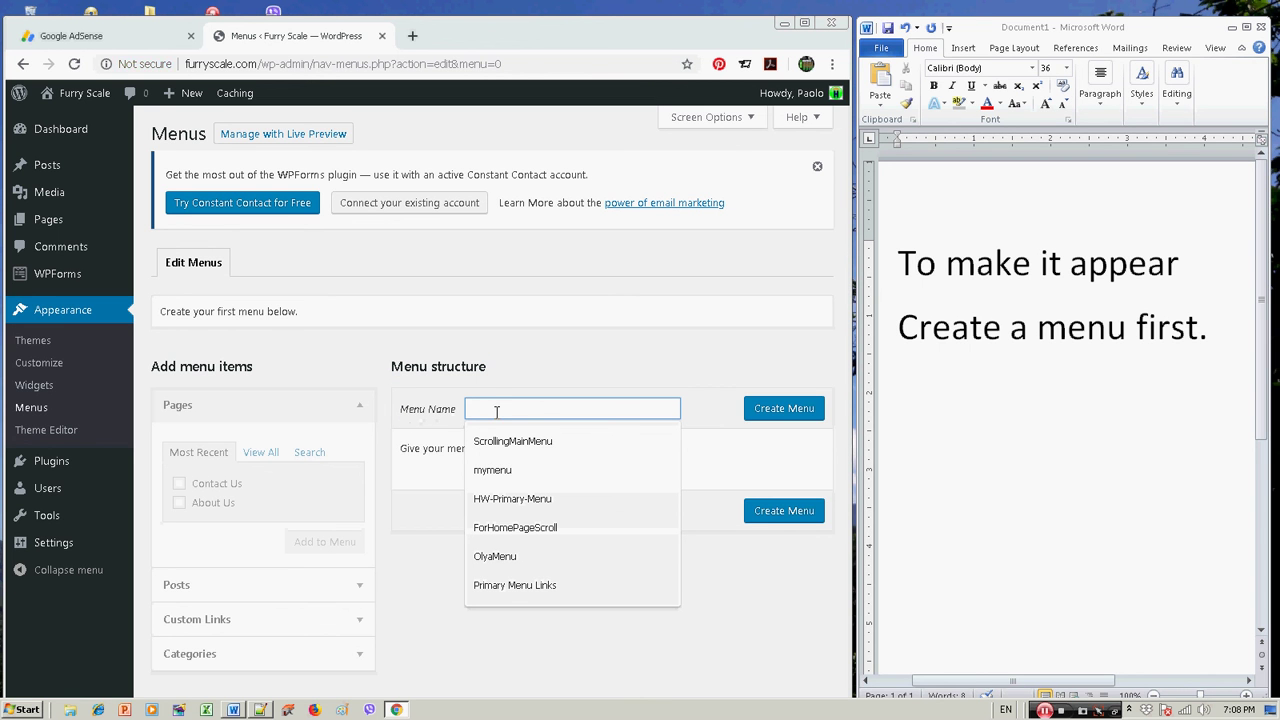
text(FurryMainMenu)
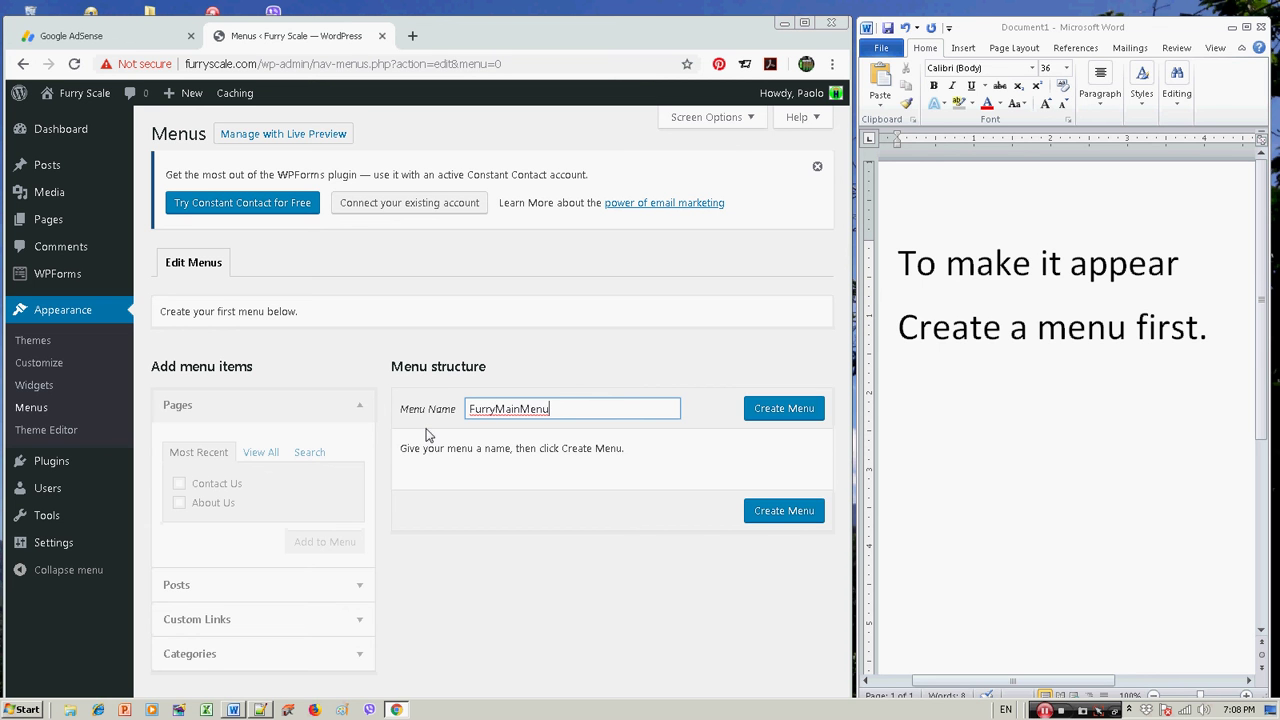
click(786, 414)
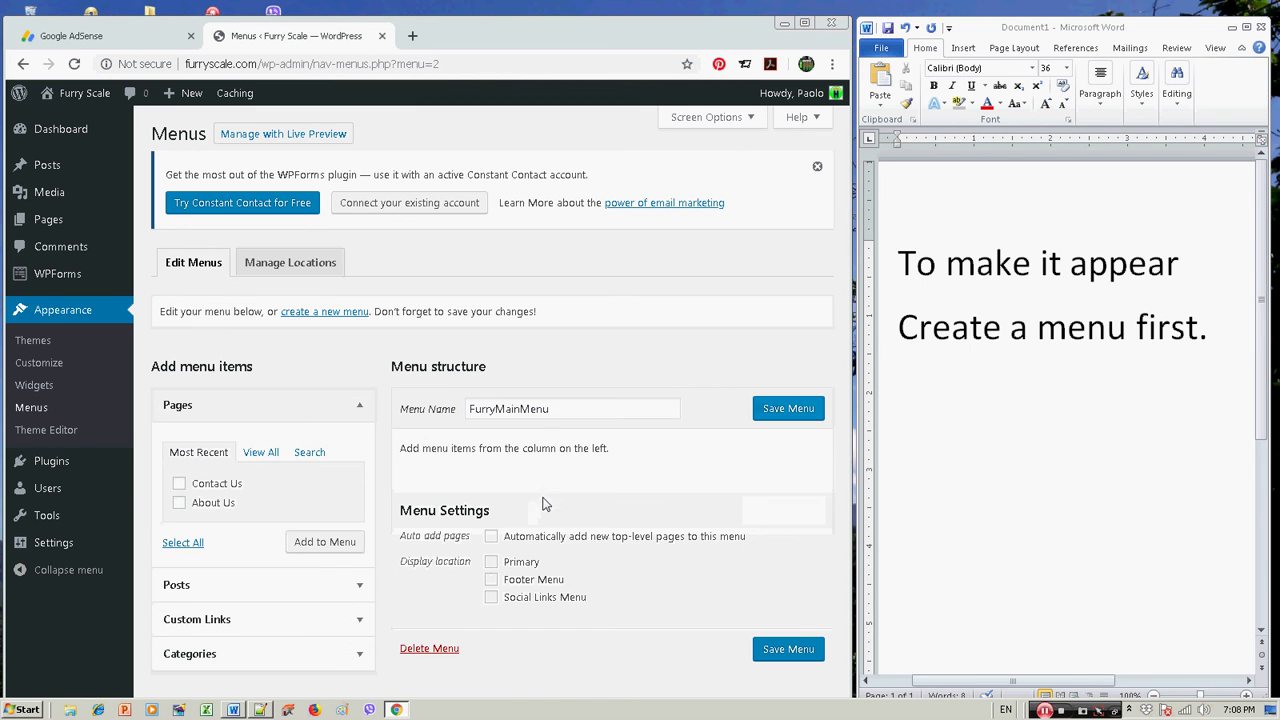
click(491, 537)
click(491, 562)
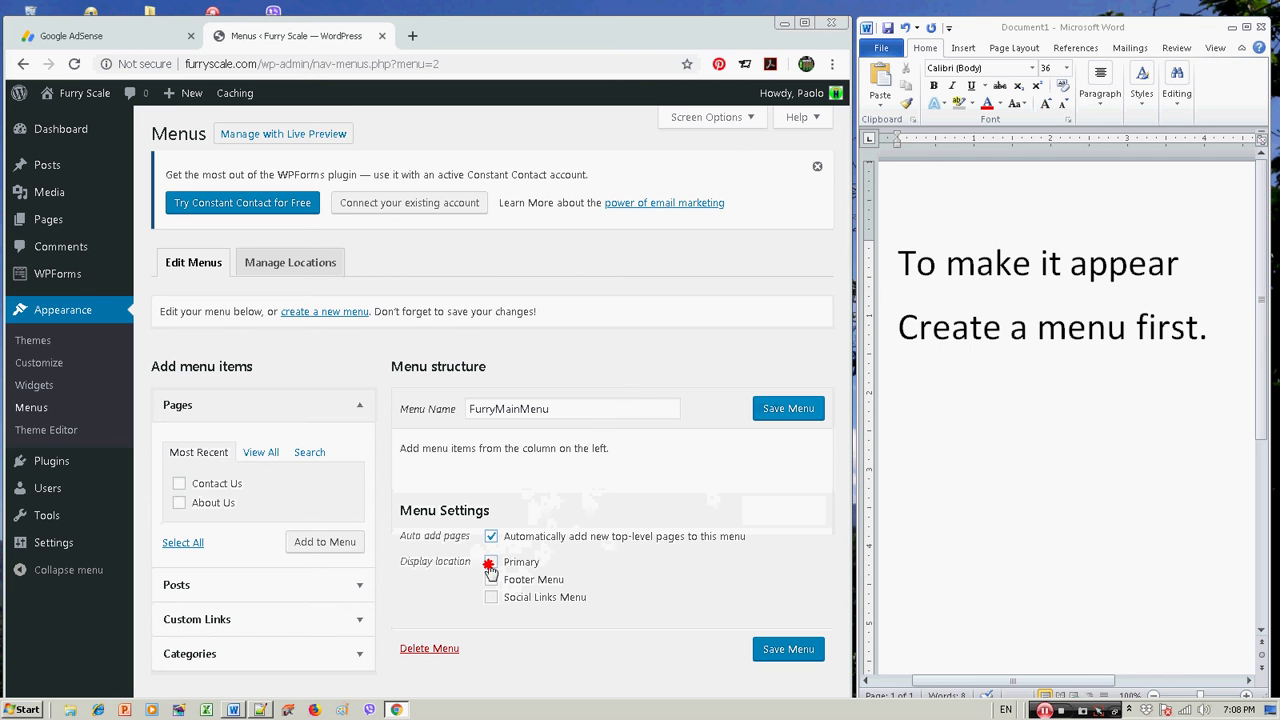
- Switch to Word and replace the whole note with two lines, "You can check it so that pages" and "Created will automatically"
click(1024, 382)
key(ctrl+a)
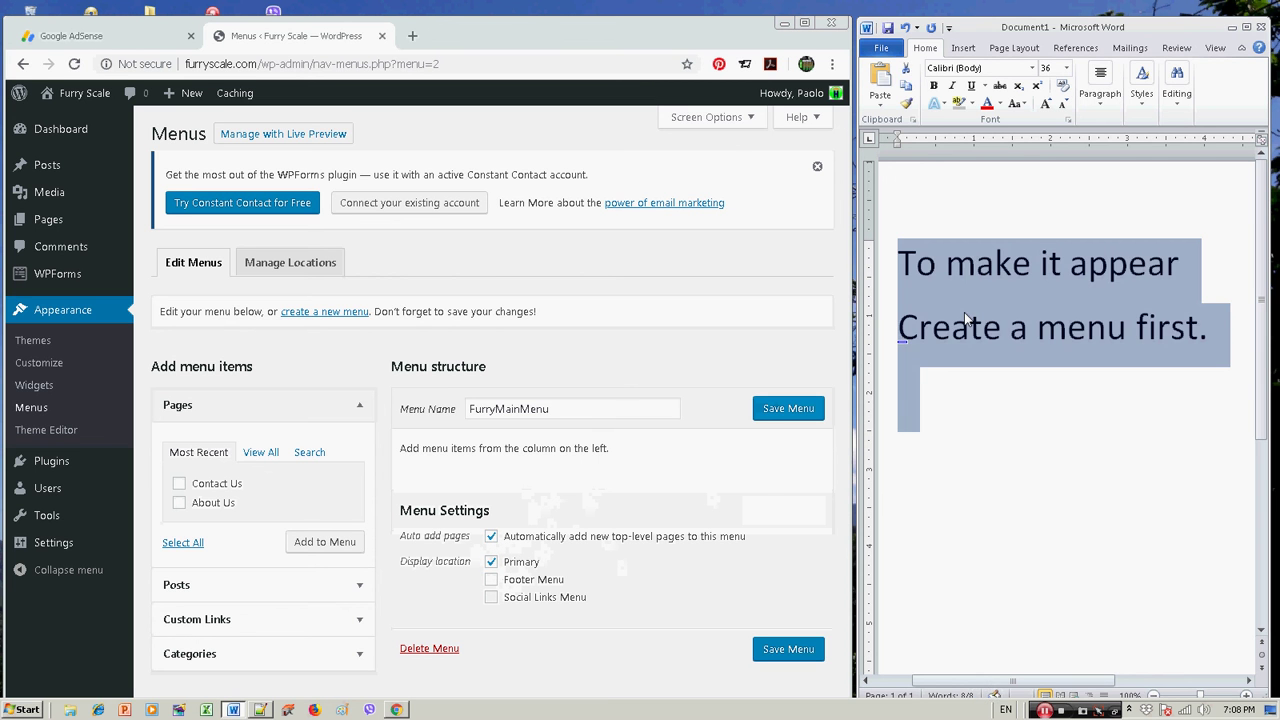
text(You can c)
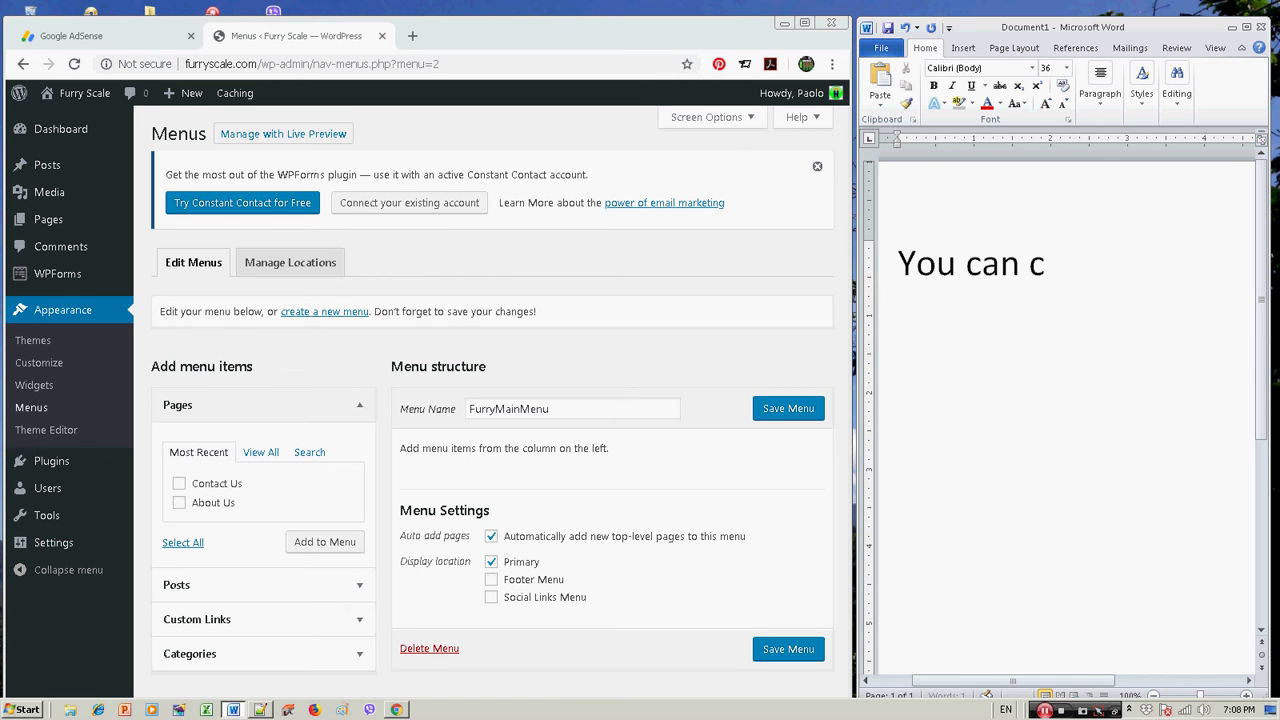
text(heck it)
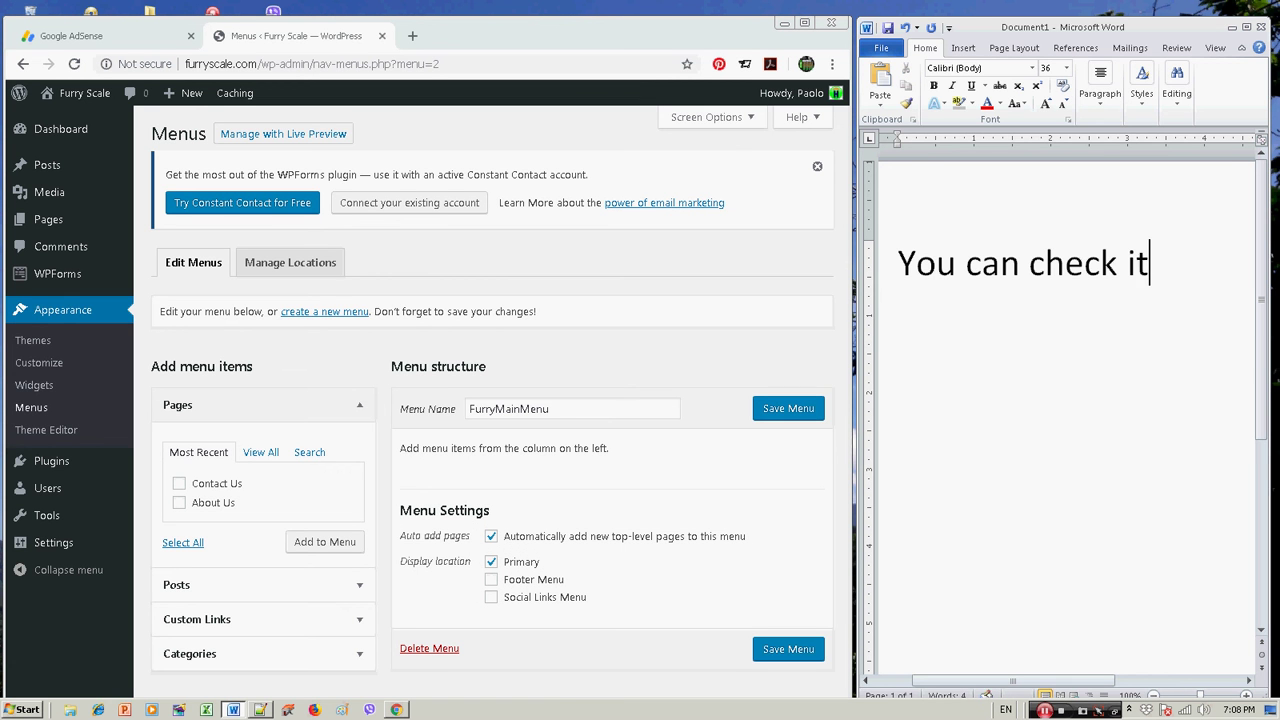
text( so that pages)
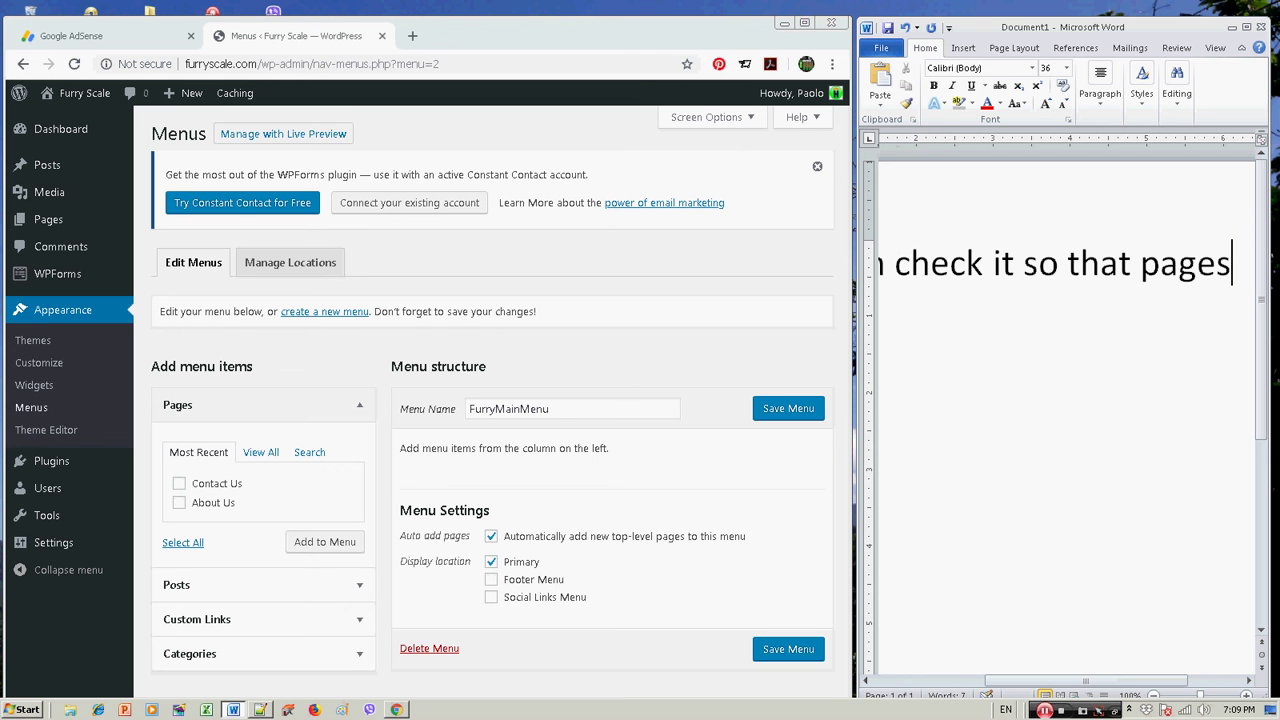
key(Return)
text(Created)
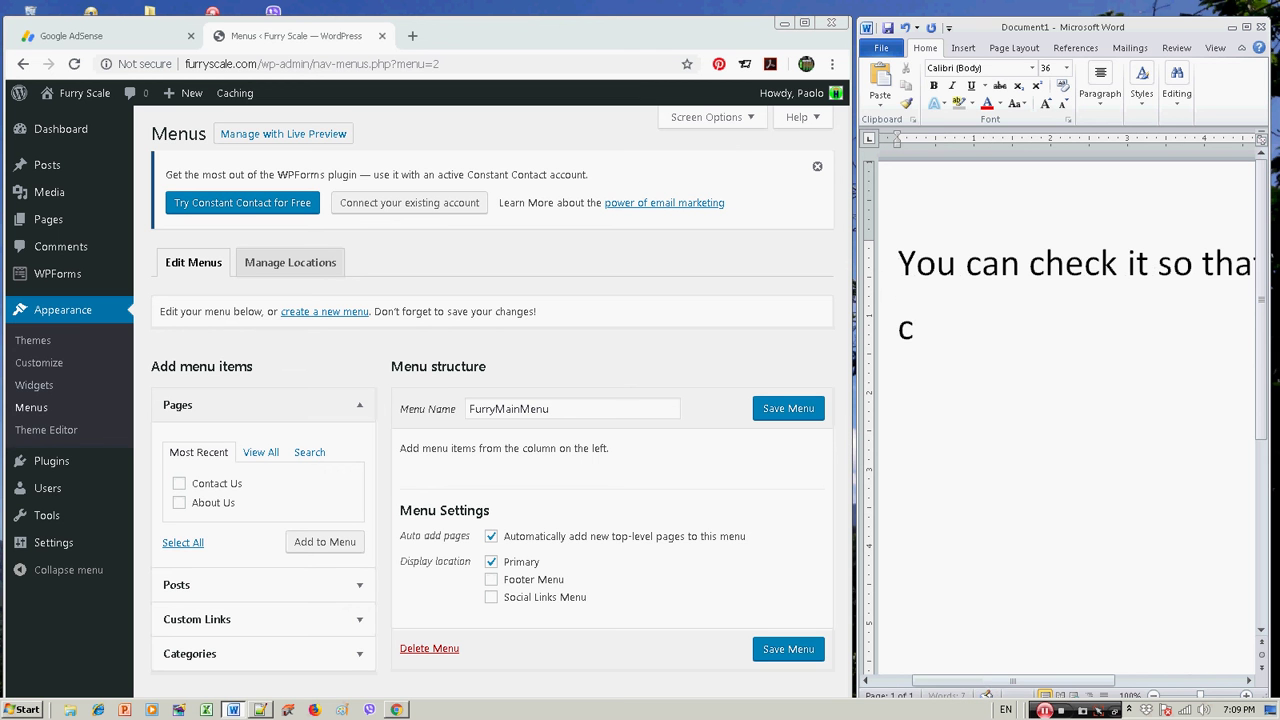
text( will)
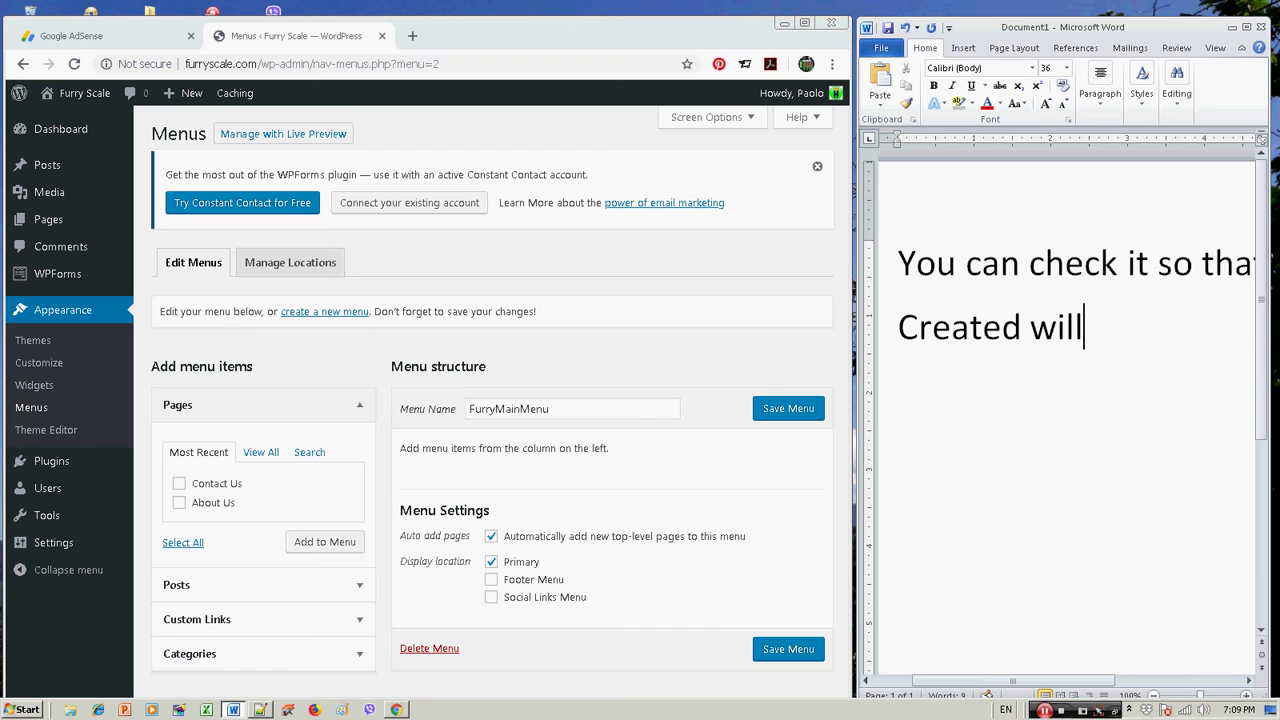
text( automa)
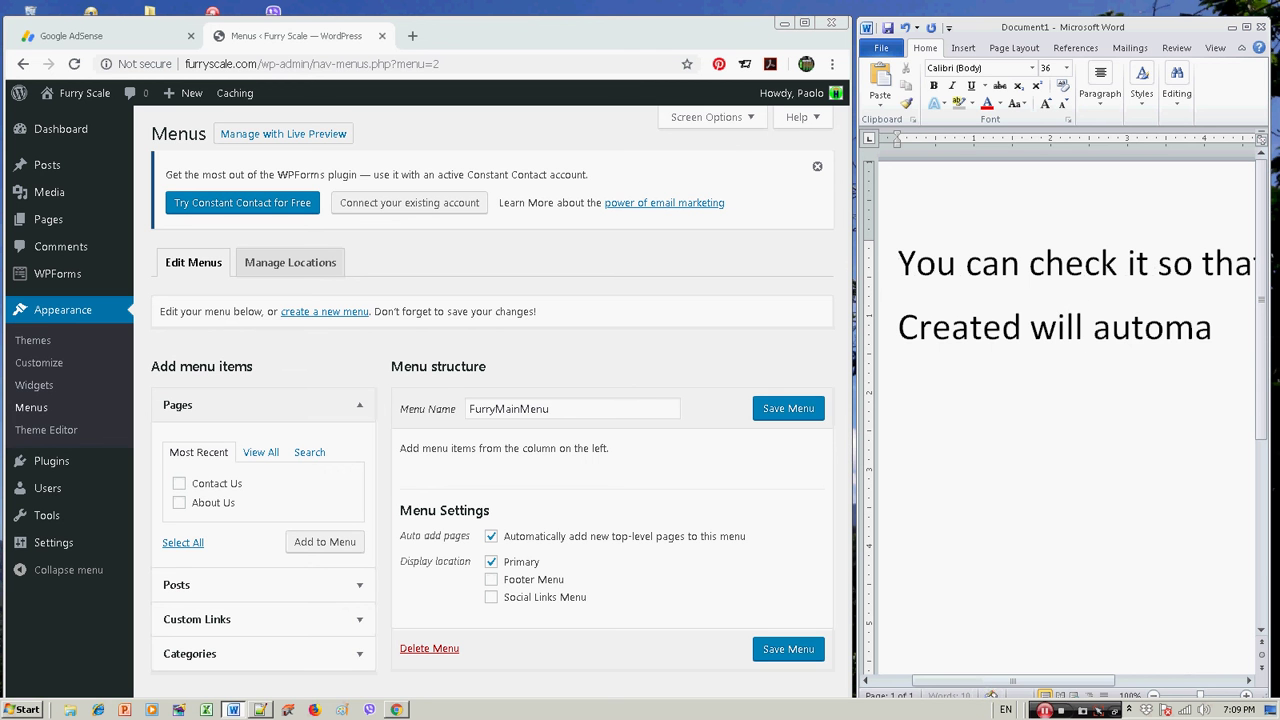
text(tically)
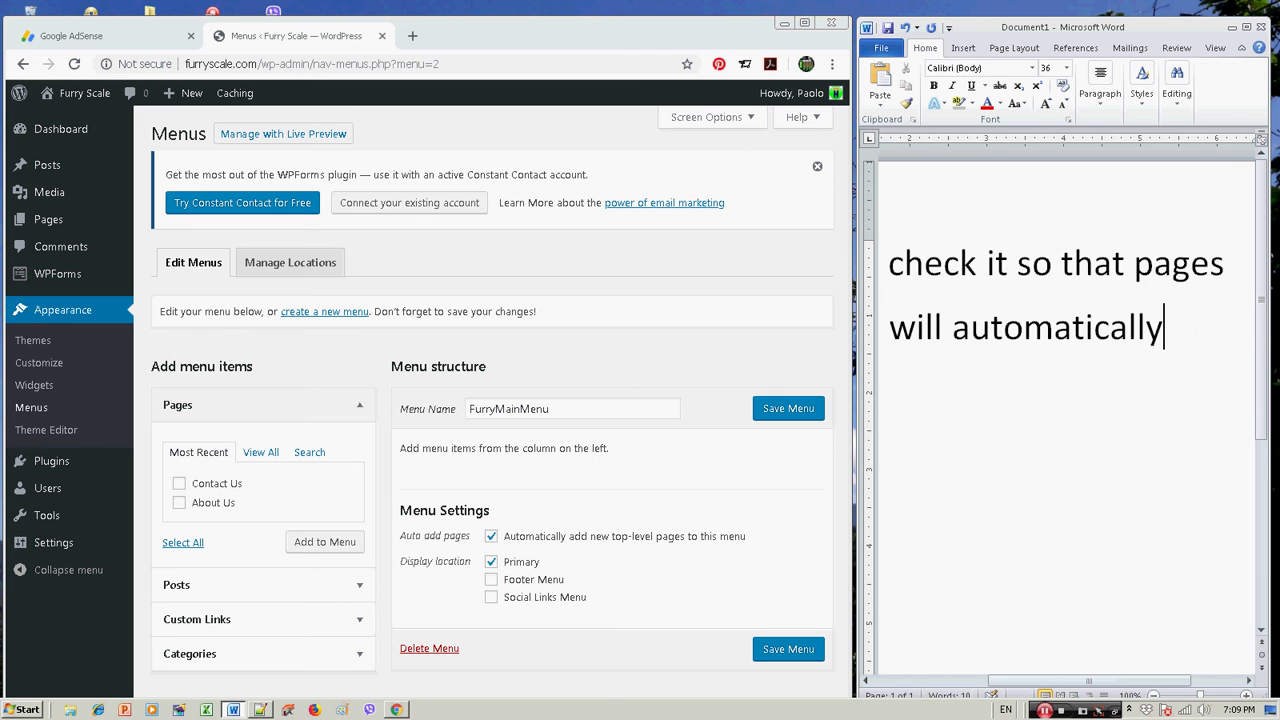
- Add a third line to the note reading "Appear on the menu bar."
key(Return)
text(appear )
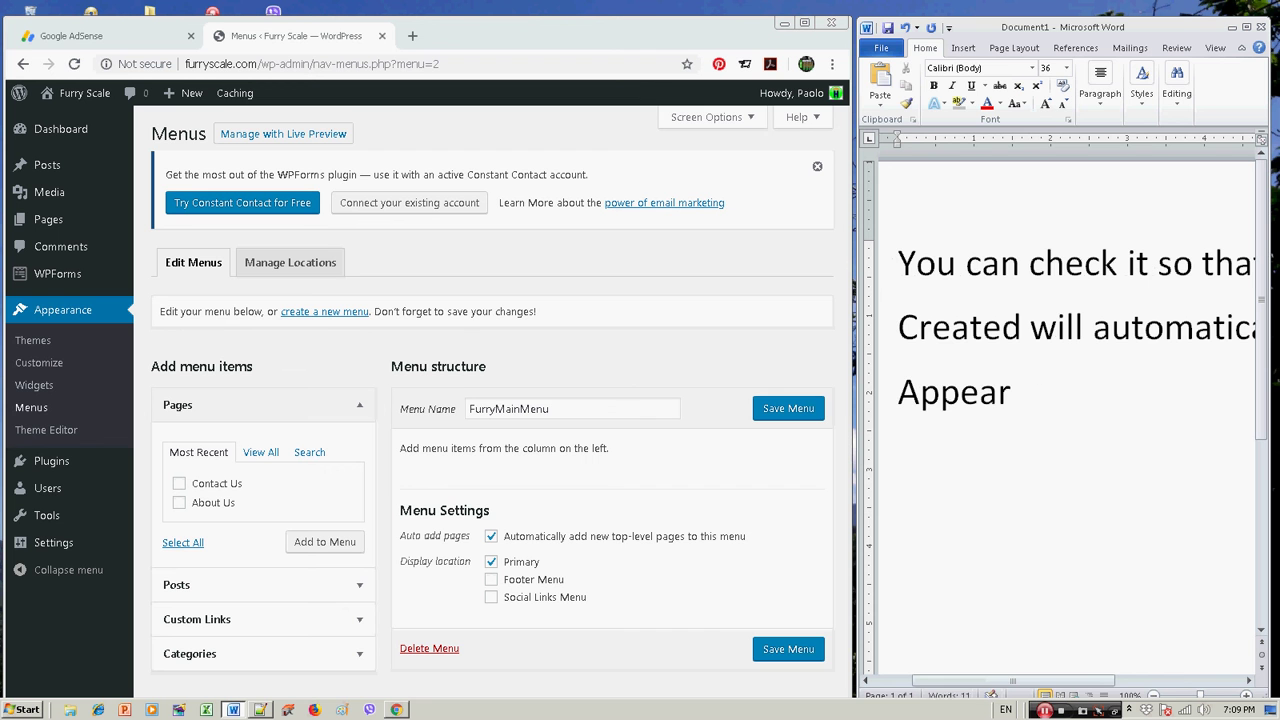
text(on the menu)
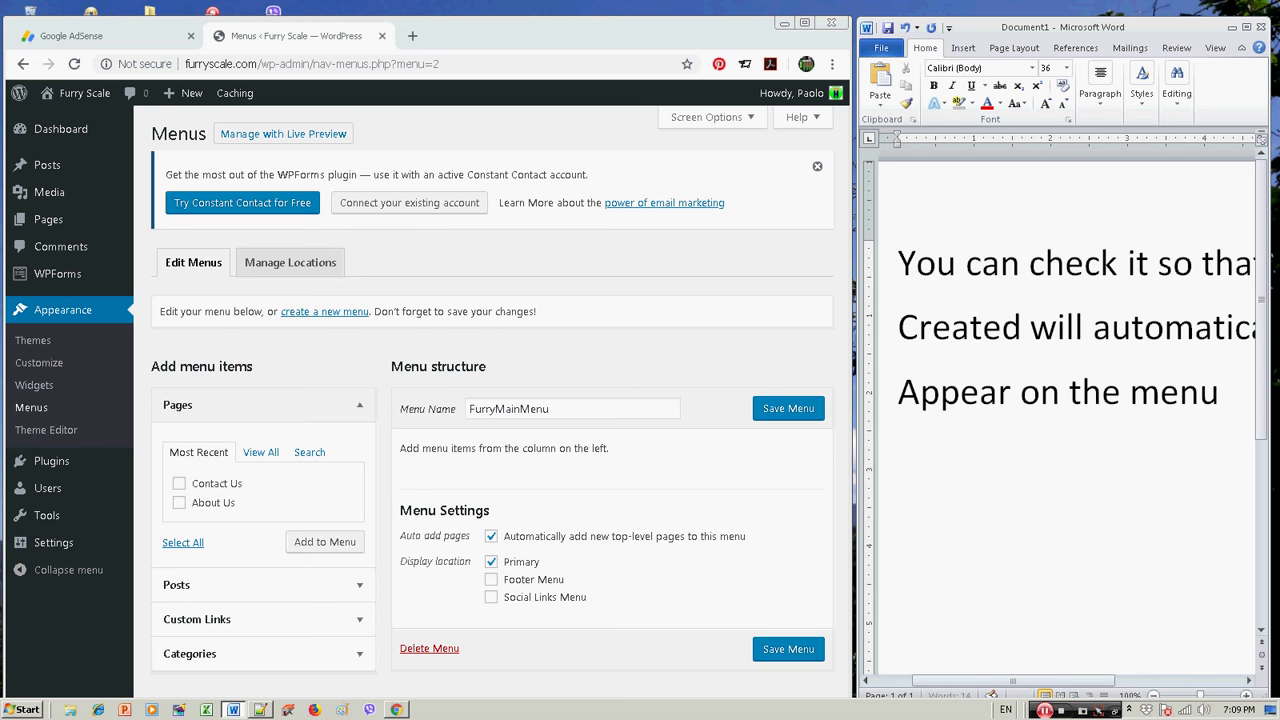
text( bar.)
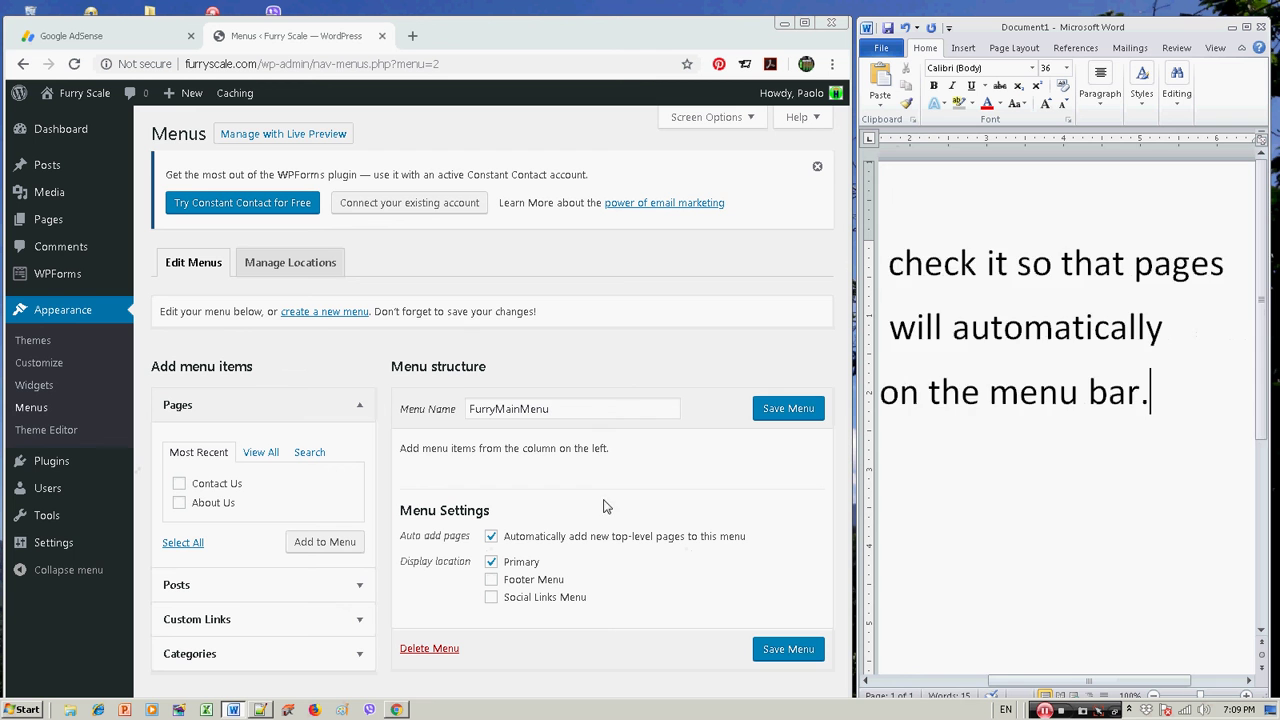
- Switch to Chrome and save FurryMainMenu with its current settings
scroll(603, 506, down, 1)
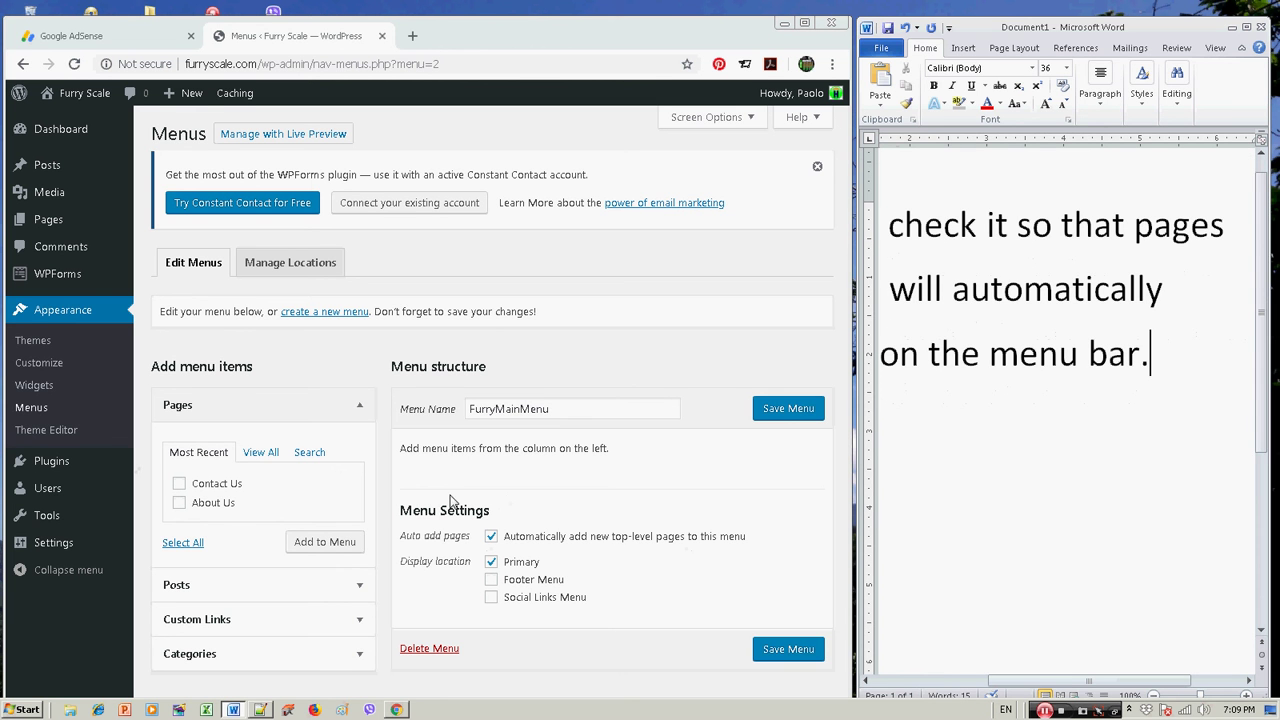
click(780, 414)
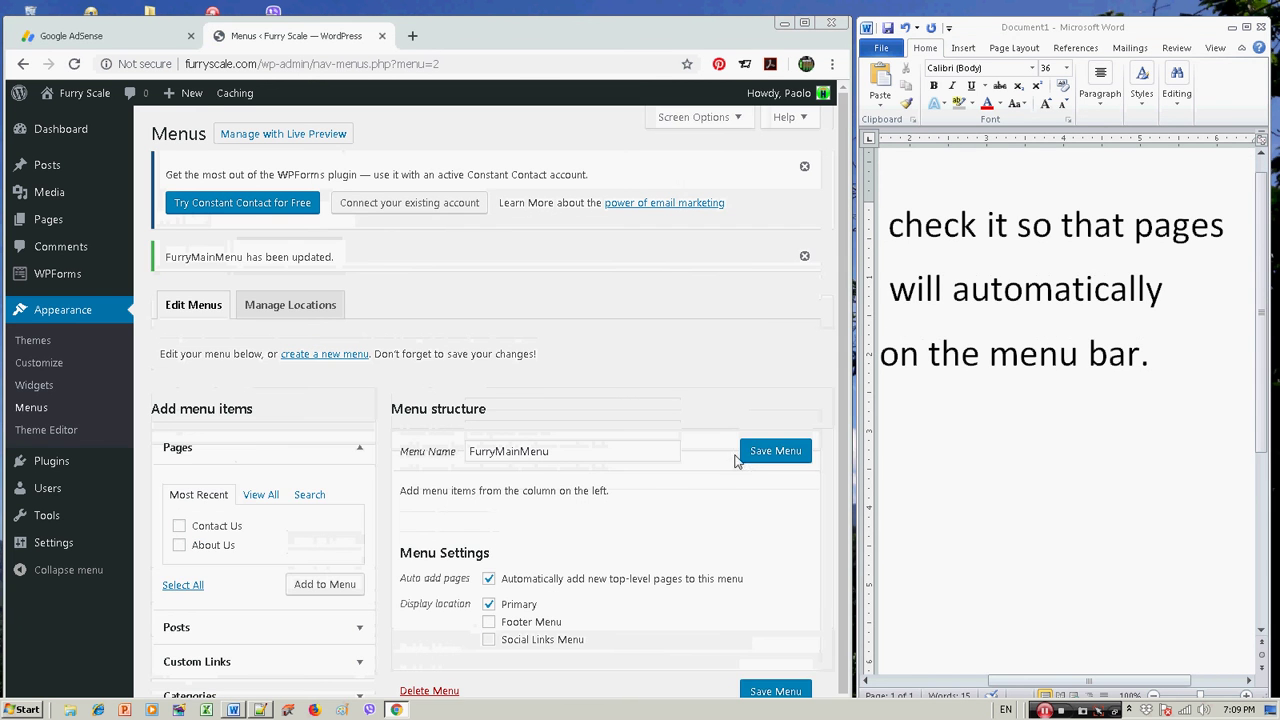
- Switch to Word and replace the whole note with "Now lets add the menu buttons."
click(1040, 328)
key(ctrl+a)
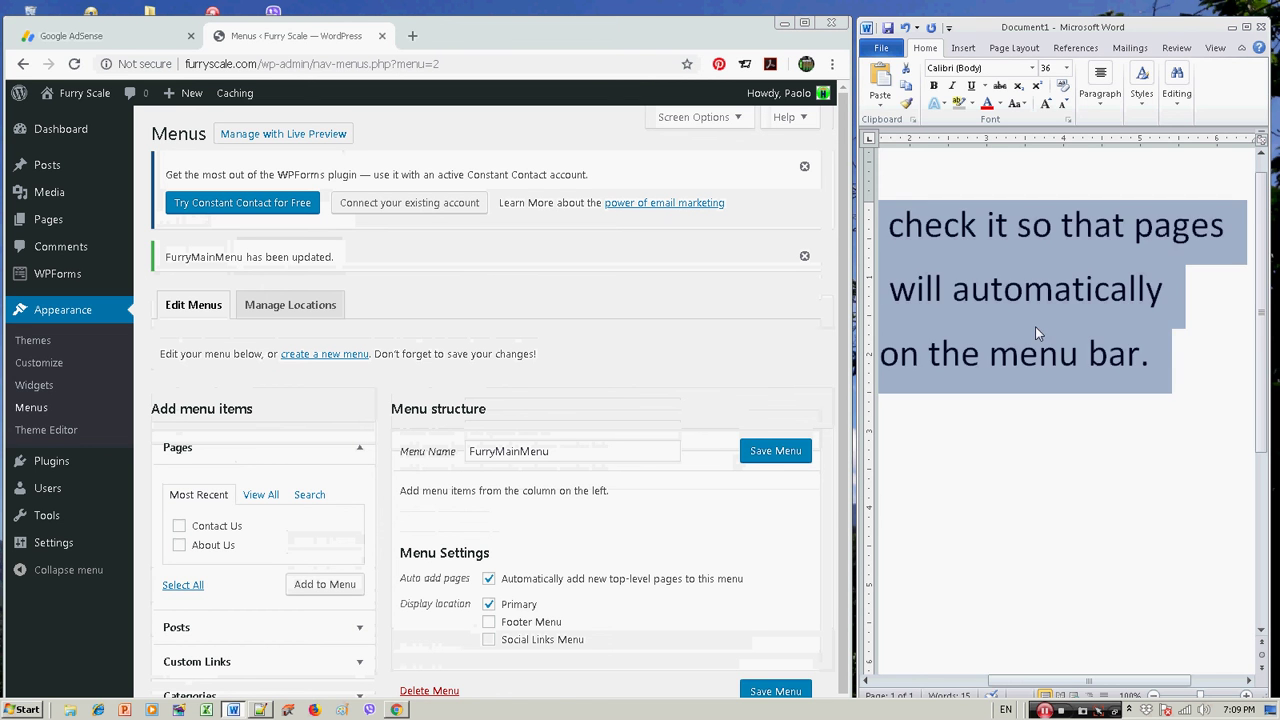
text(Now le)
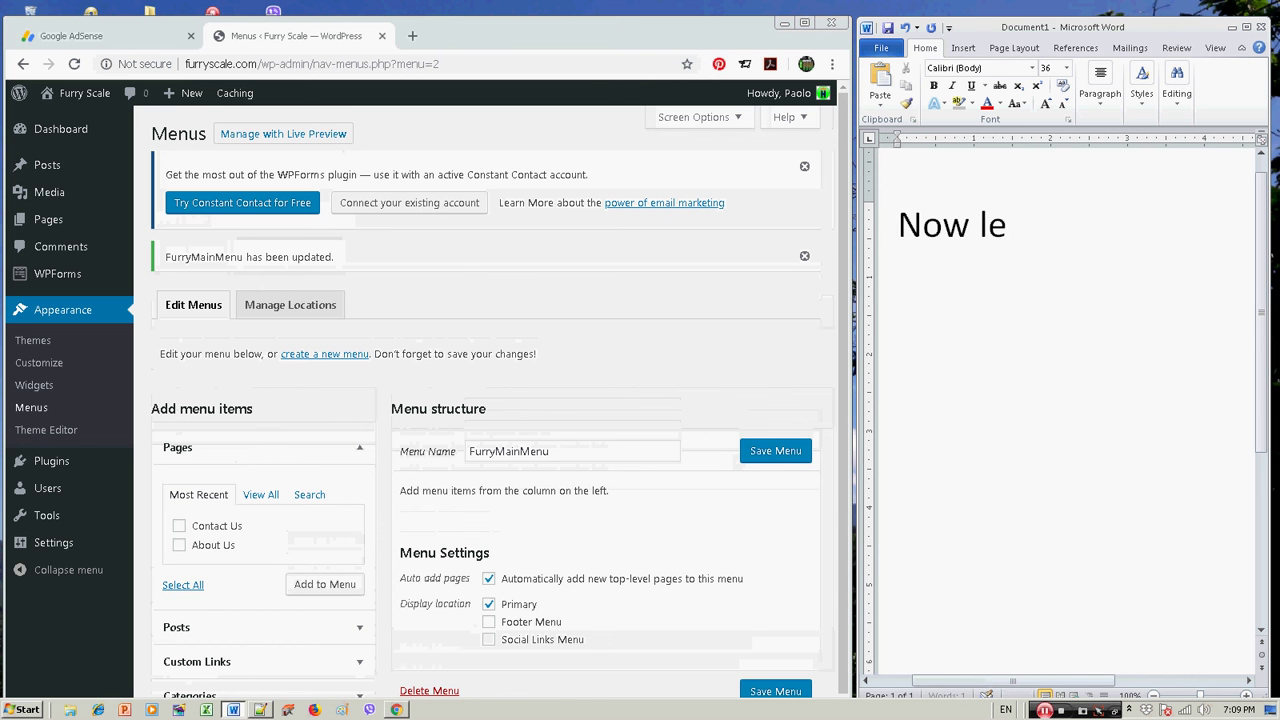
text(ts add th)
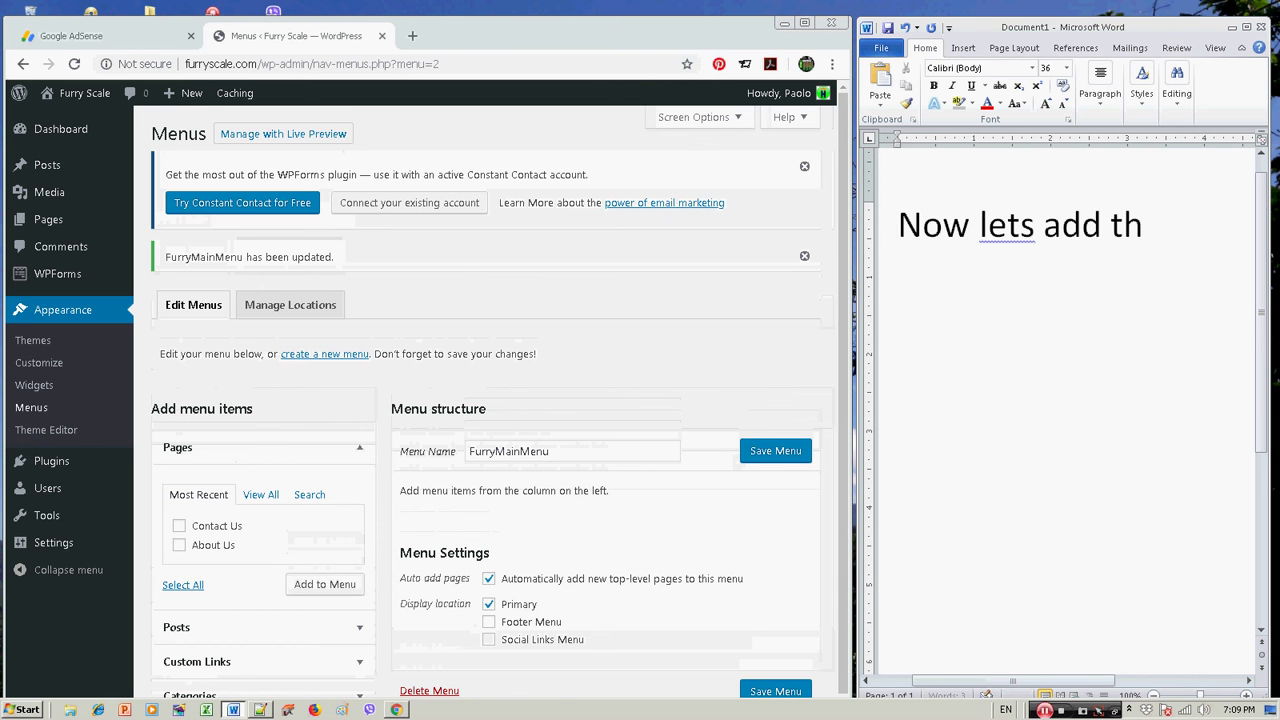
text(e menu)
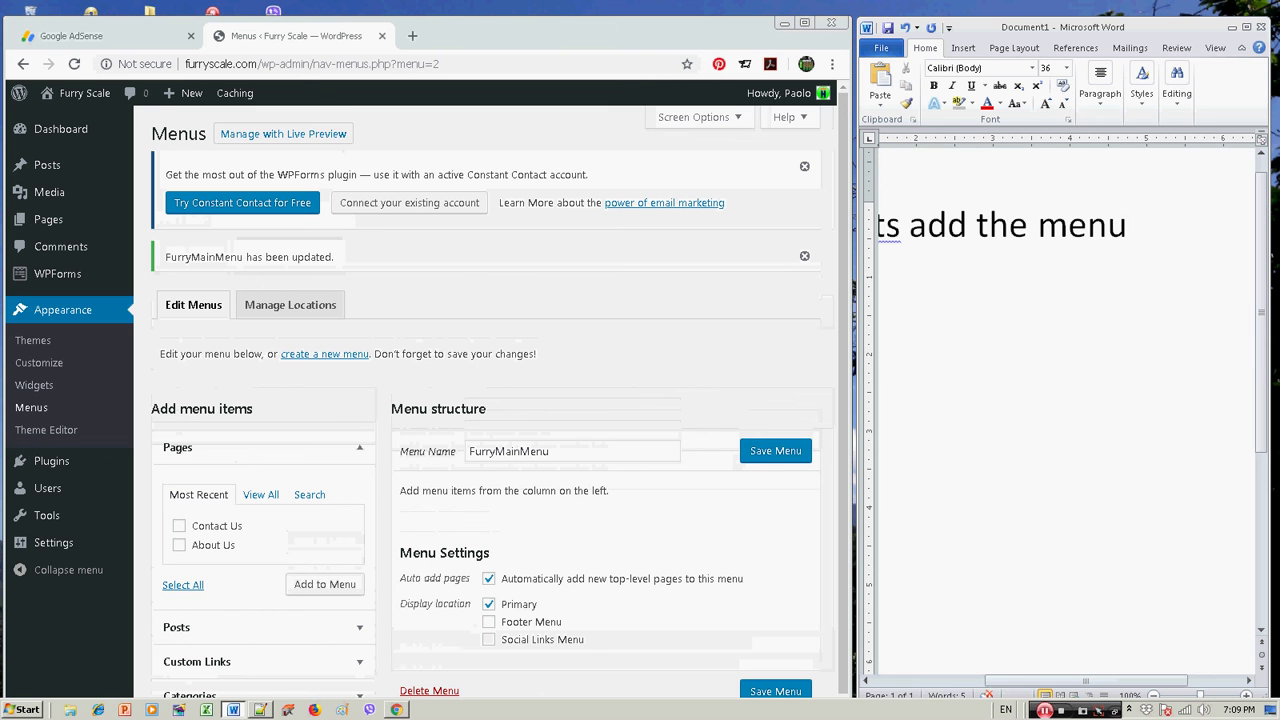
text( buttons)
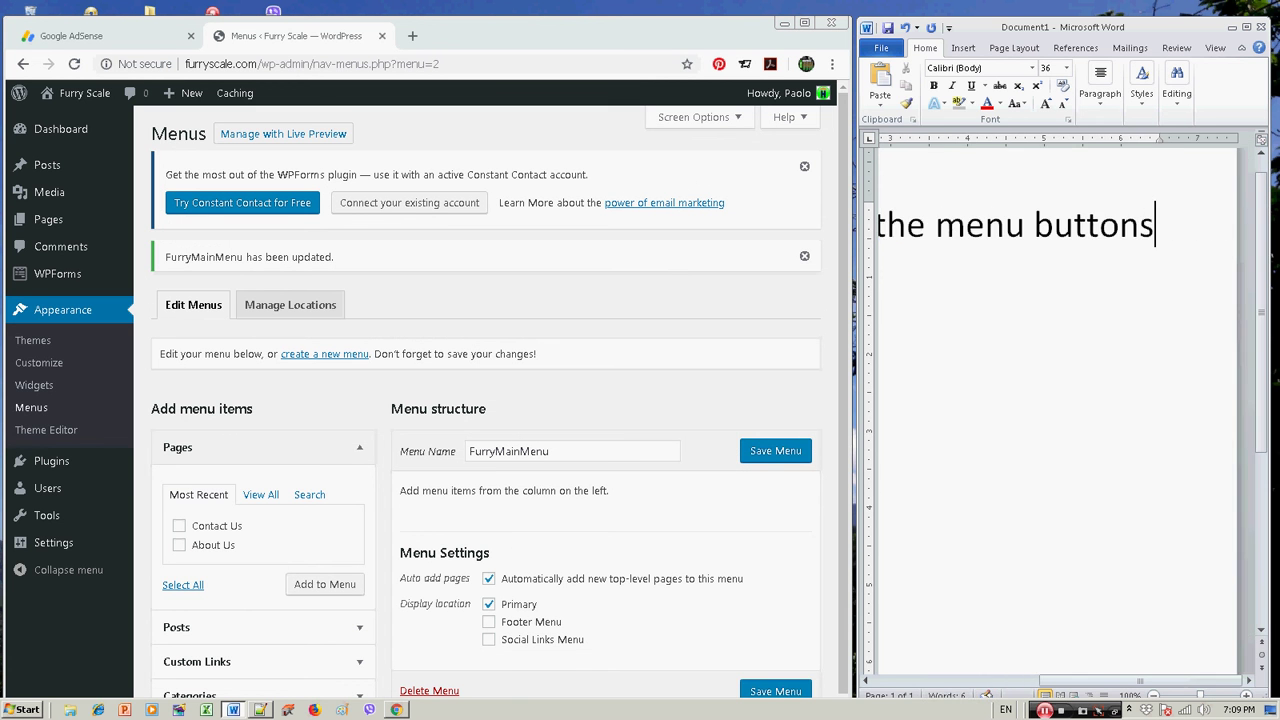
text(.)
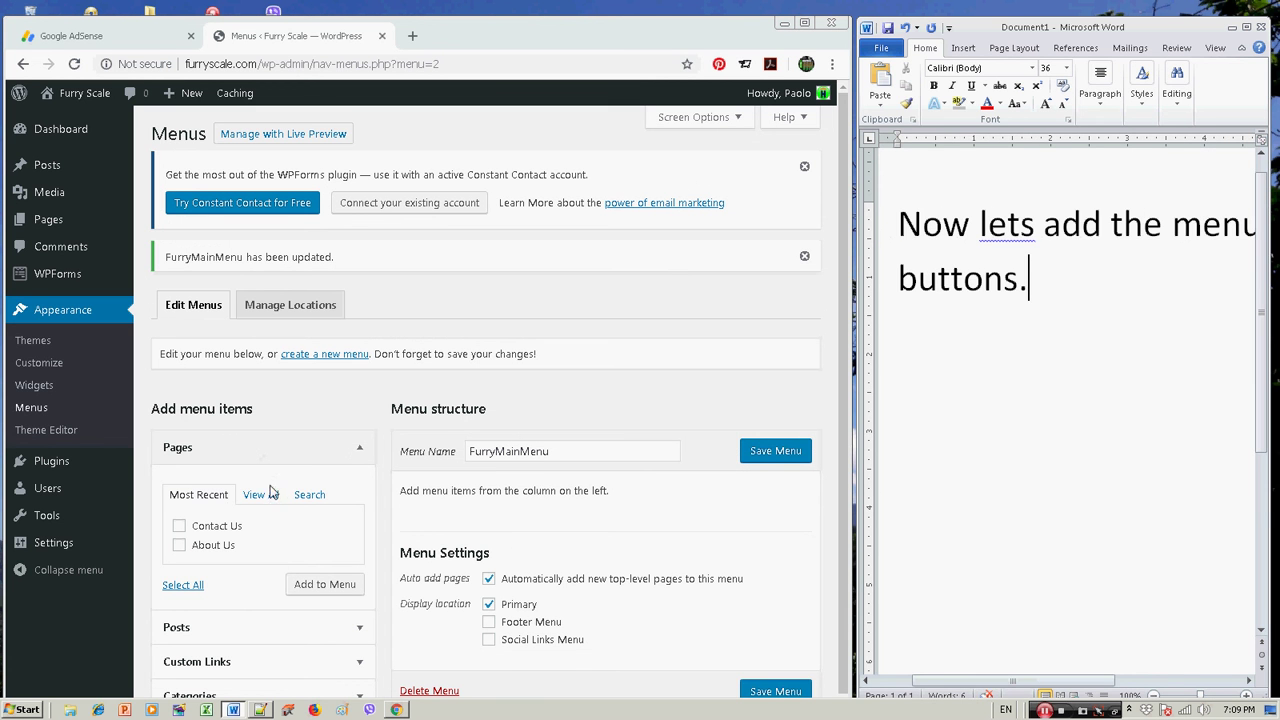
- Switch to Chrome and add the About Us and Contact Us pages to FurryMainMenu
scroll(275, 488, down, 1)
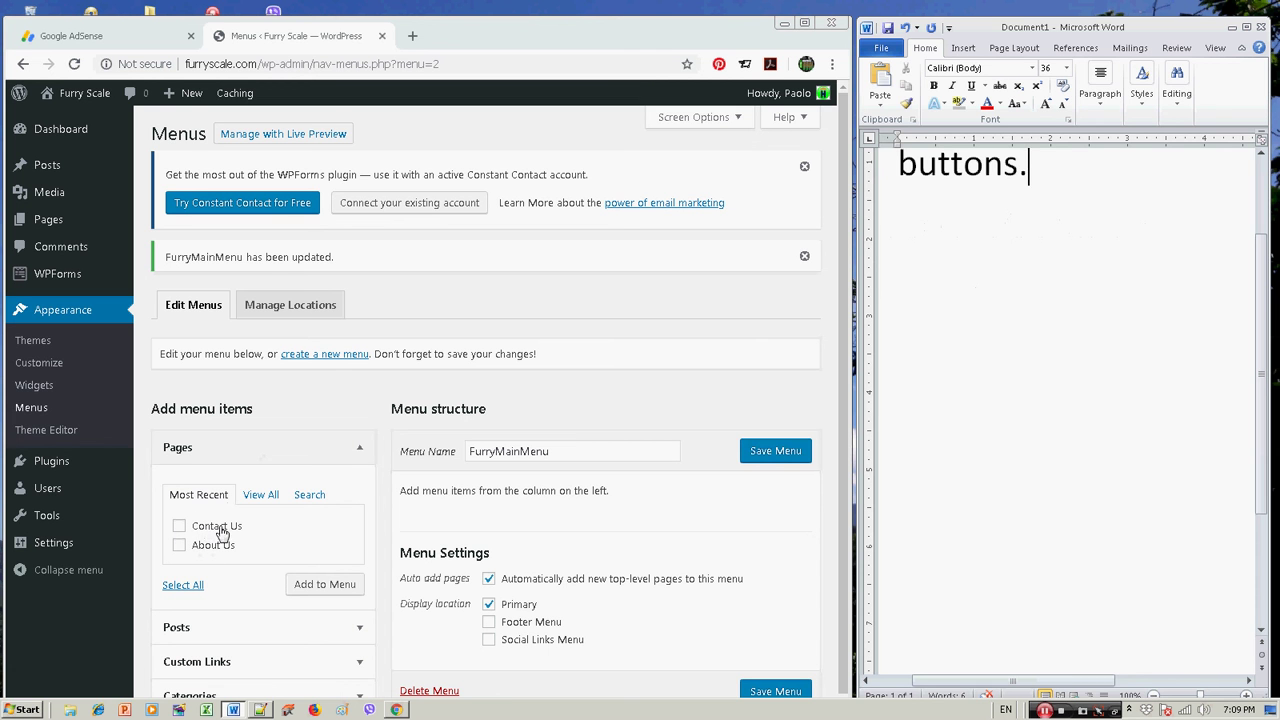
click(180, 545)
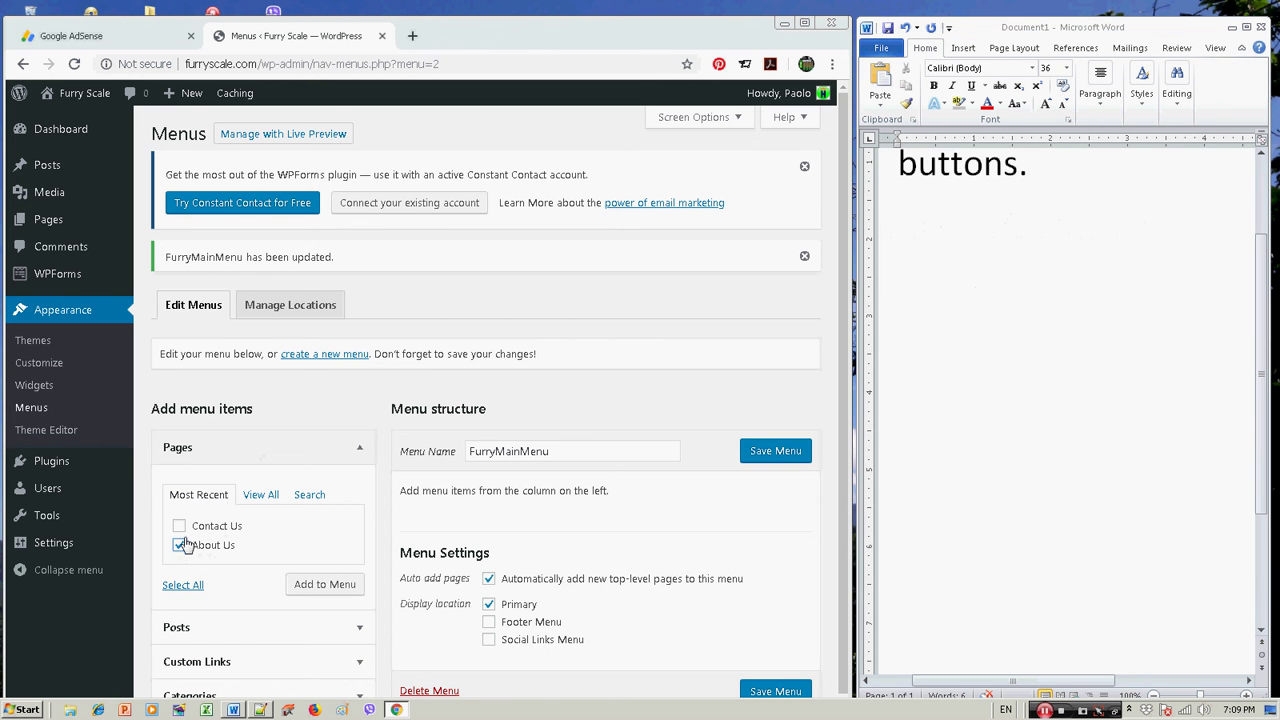
click(178, 526)
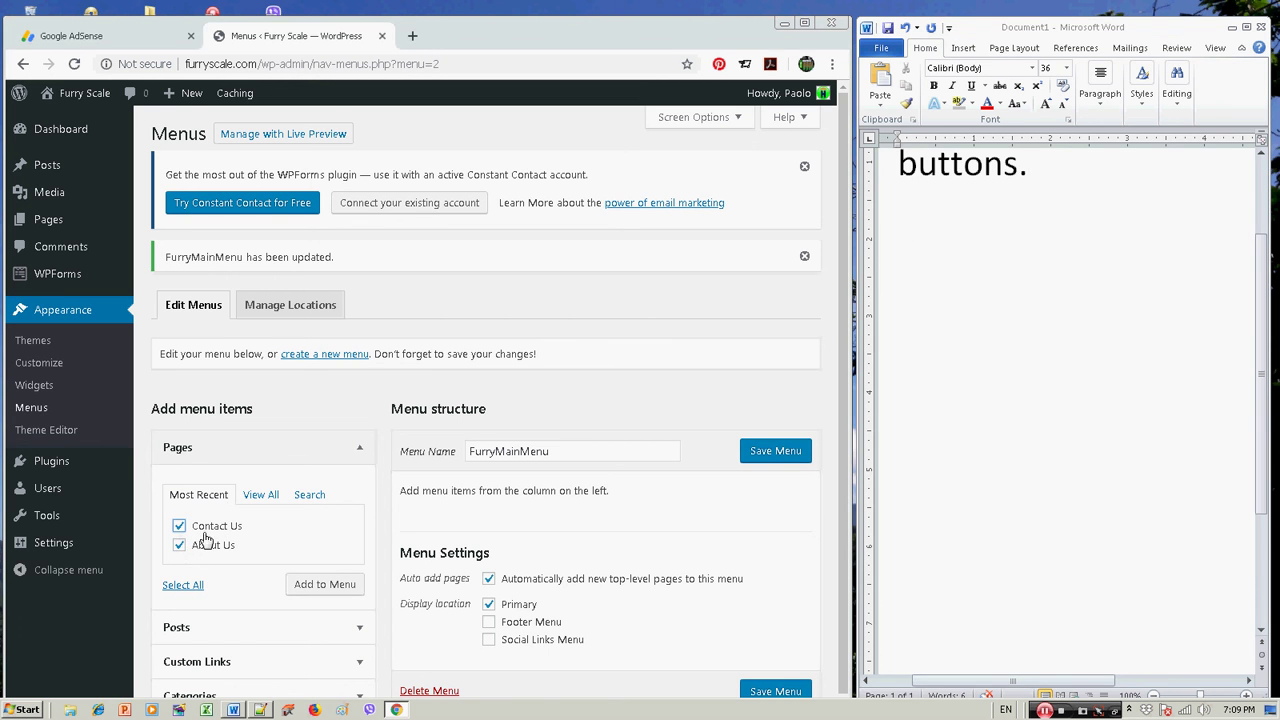
click(297, 590)
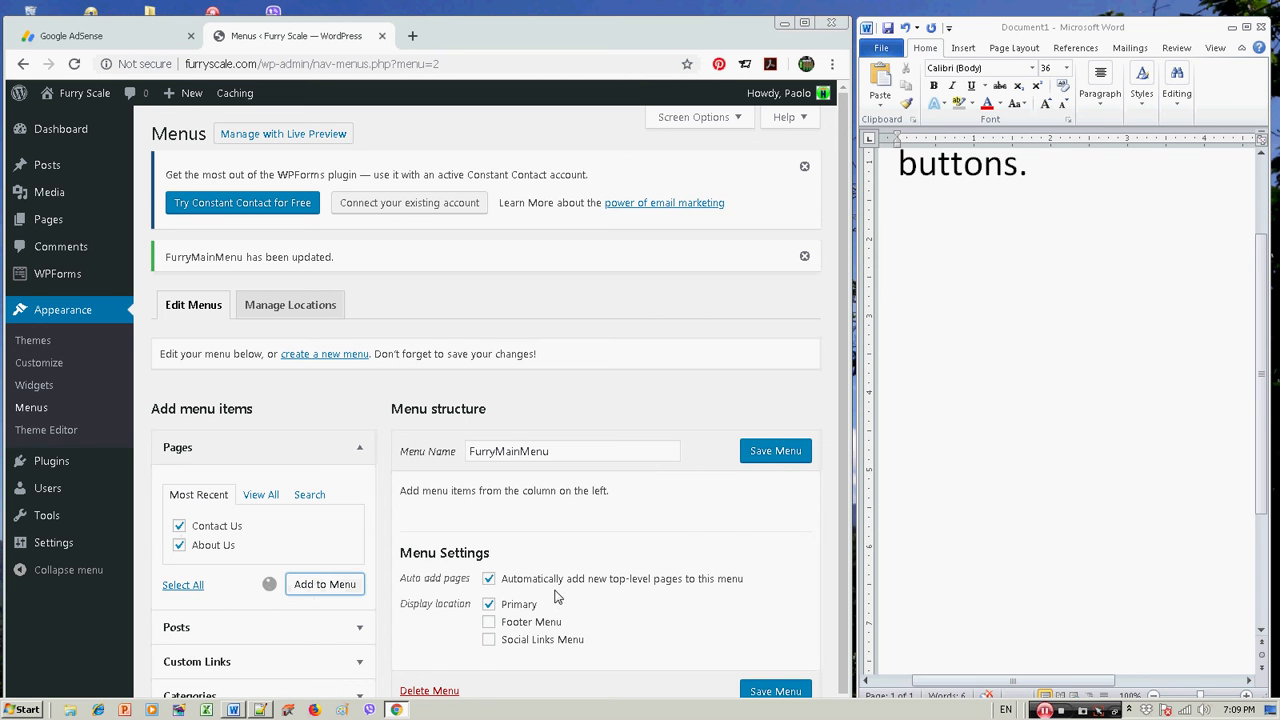
- Reorder the menu items so About Us comes before Contact Us, and save FurryMainMenu
scroll(674, 505, down, 3)
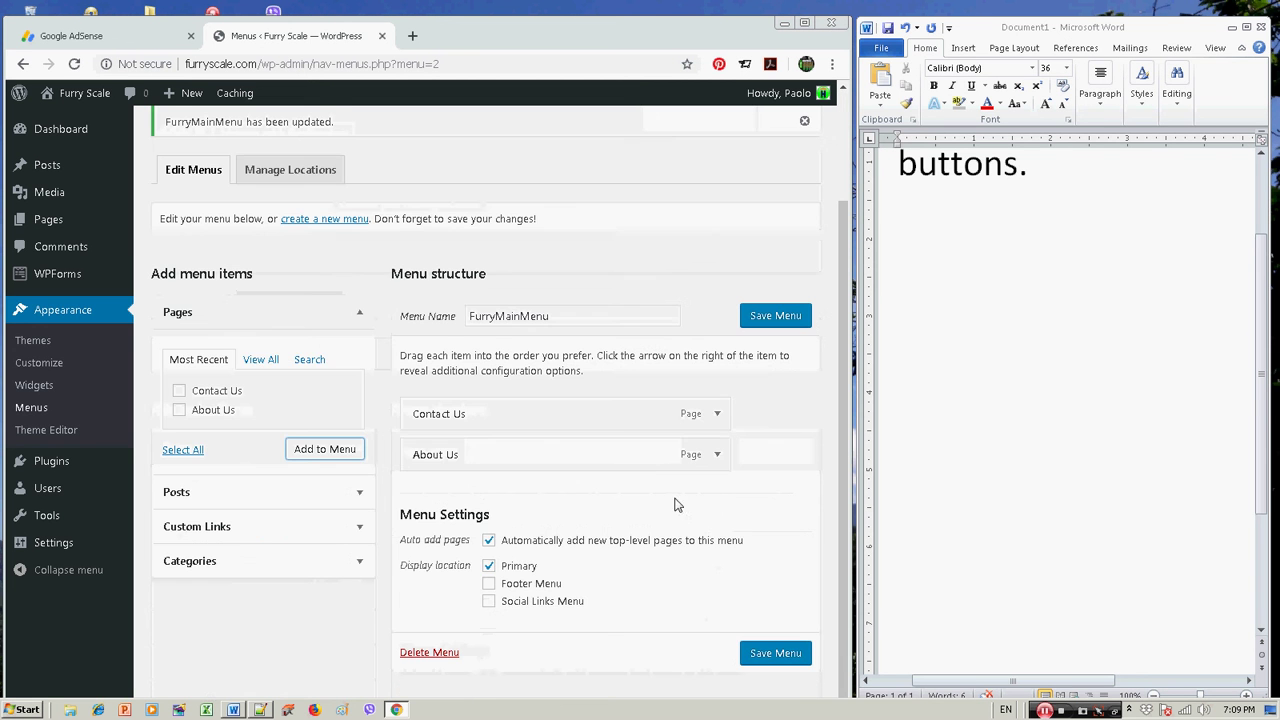
drag(530, 455, 557, 480)
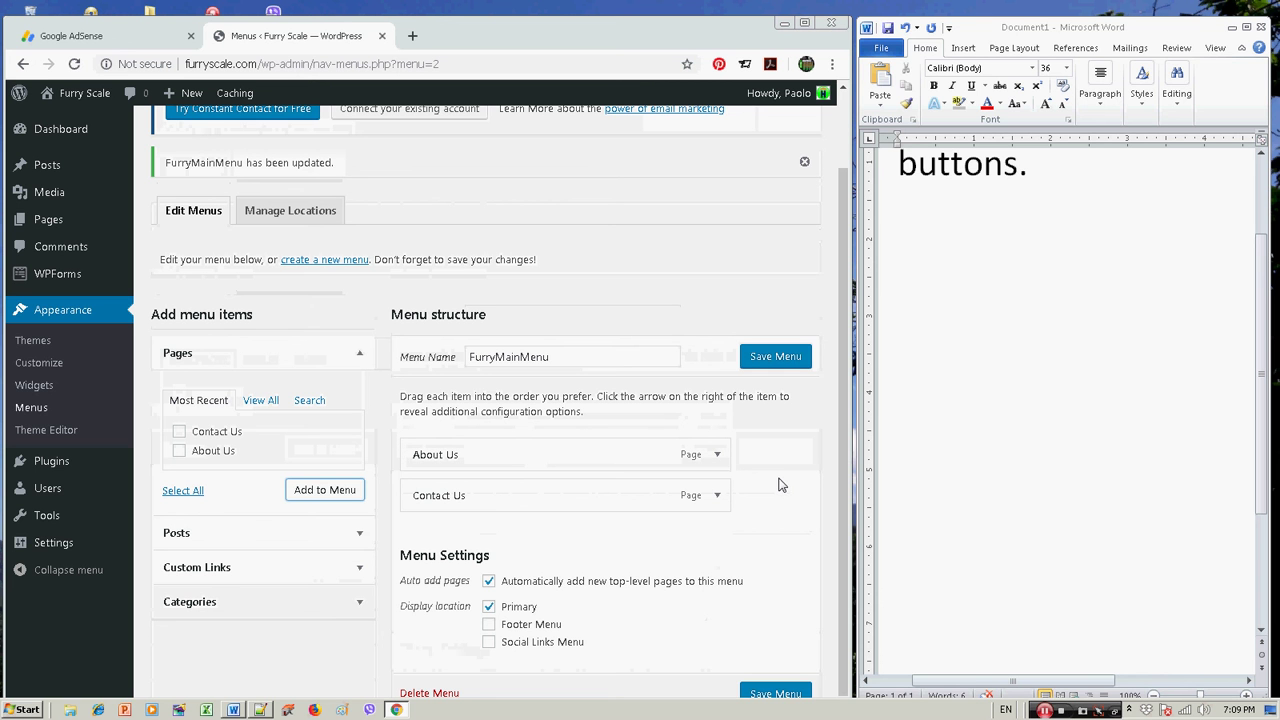
click(766, 356)
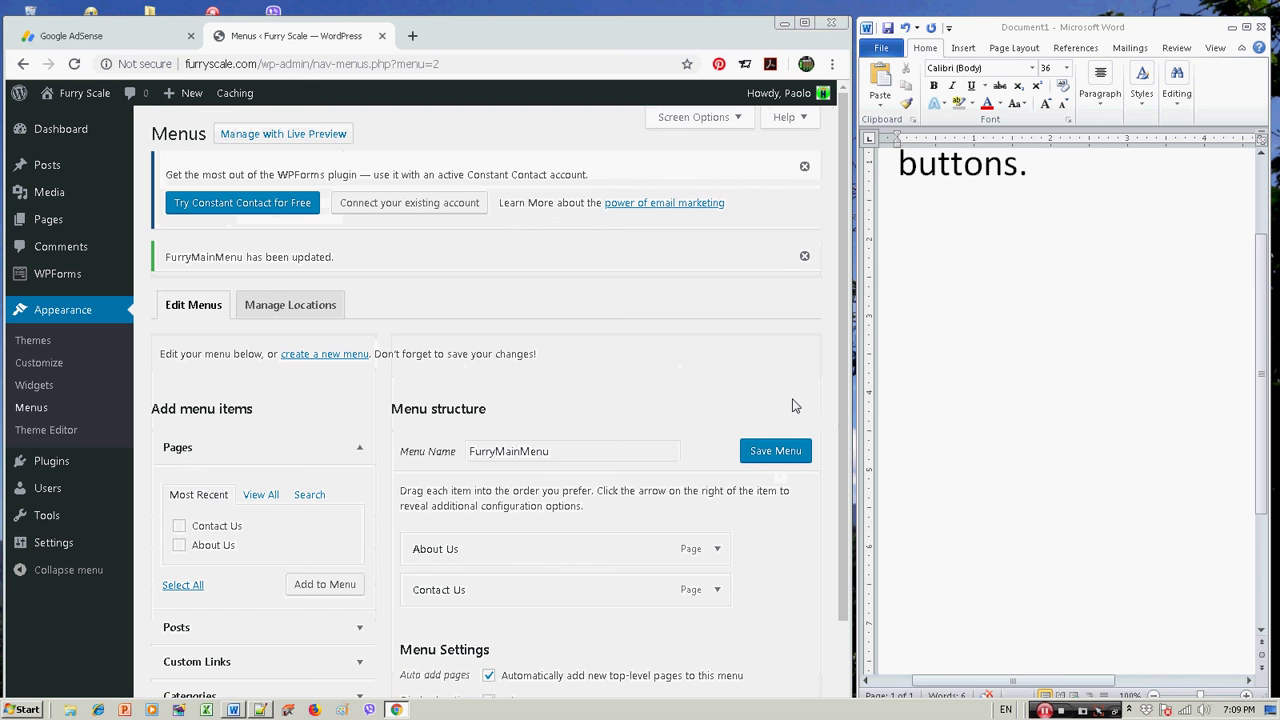
- Review the saved menu structure and visit the Furry Scale site to check its navigation menu
scroll(794, 408, down, 1)
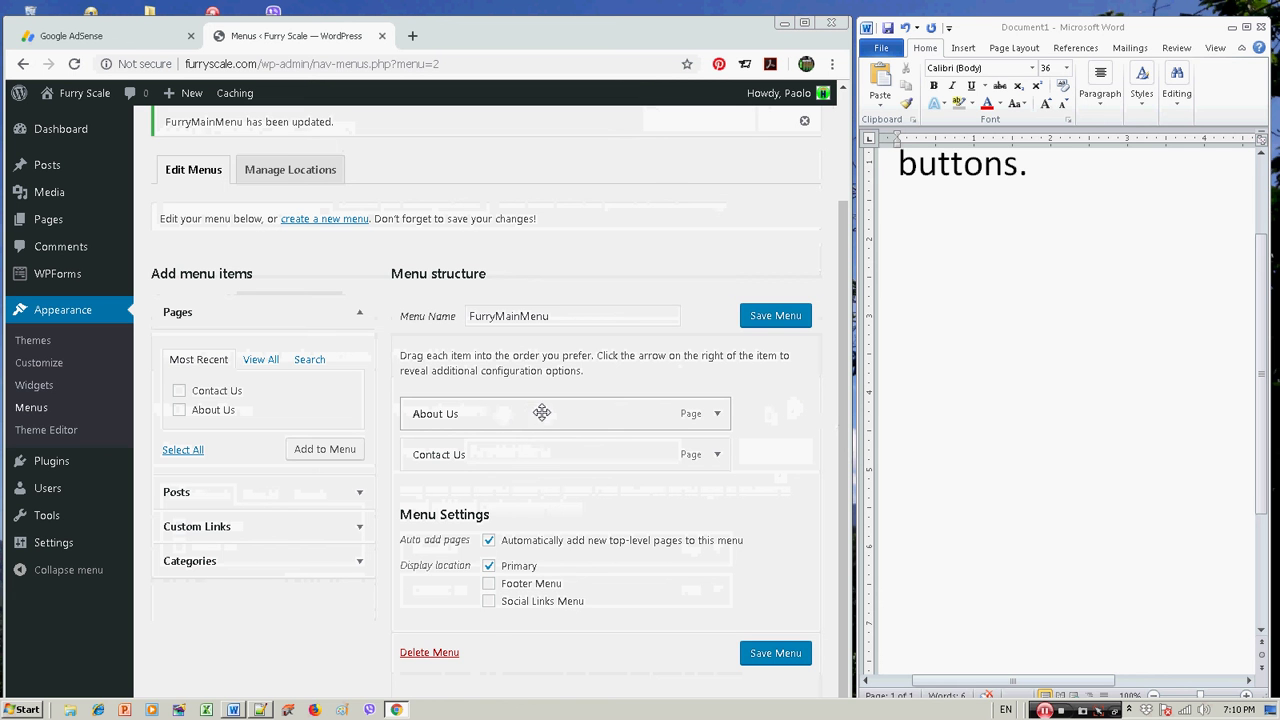
scroll(323, 320, up, 1)
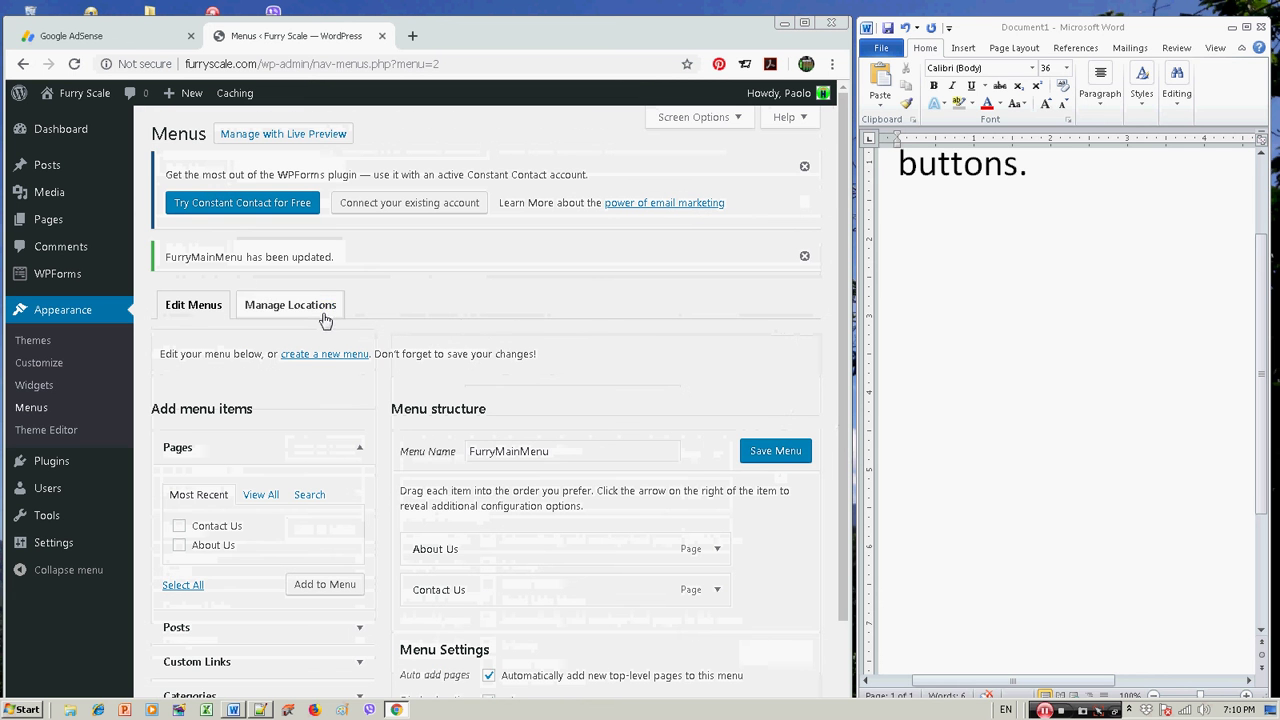
mouse_move(80, 98)
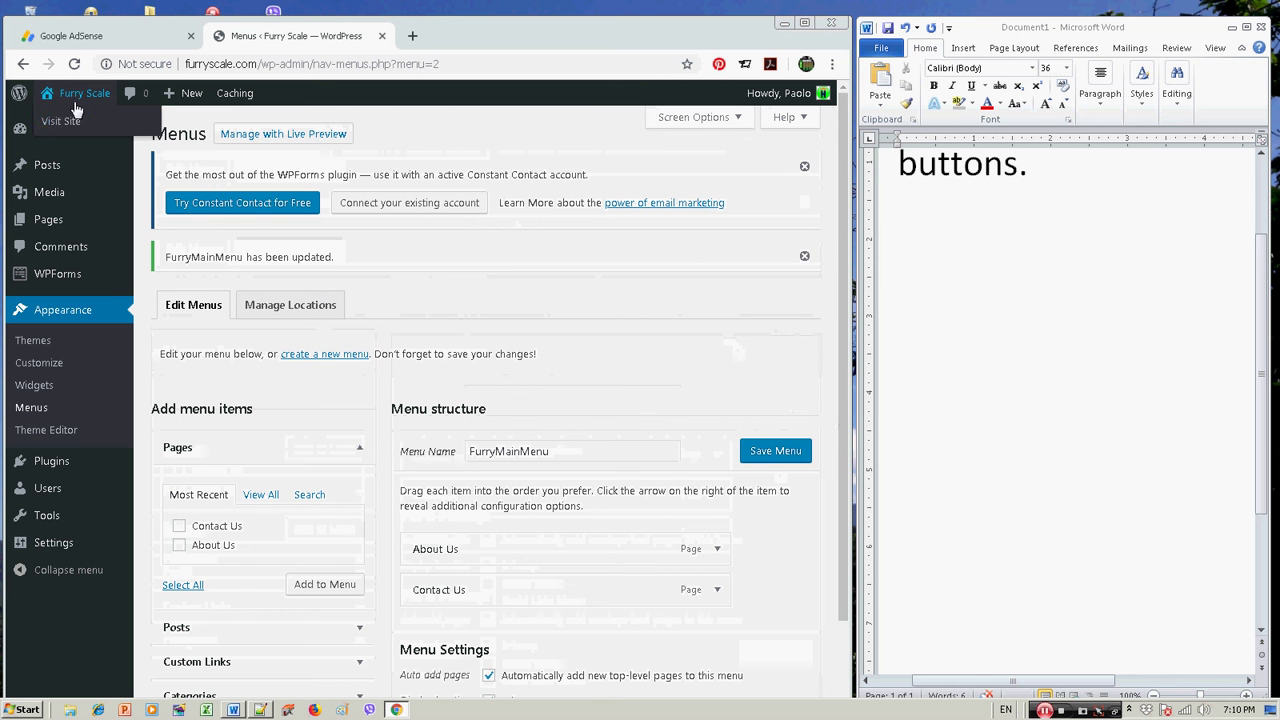
click(60, 123)
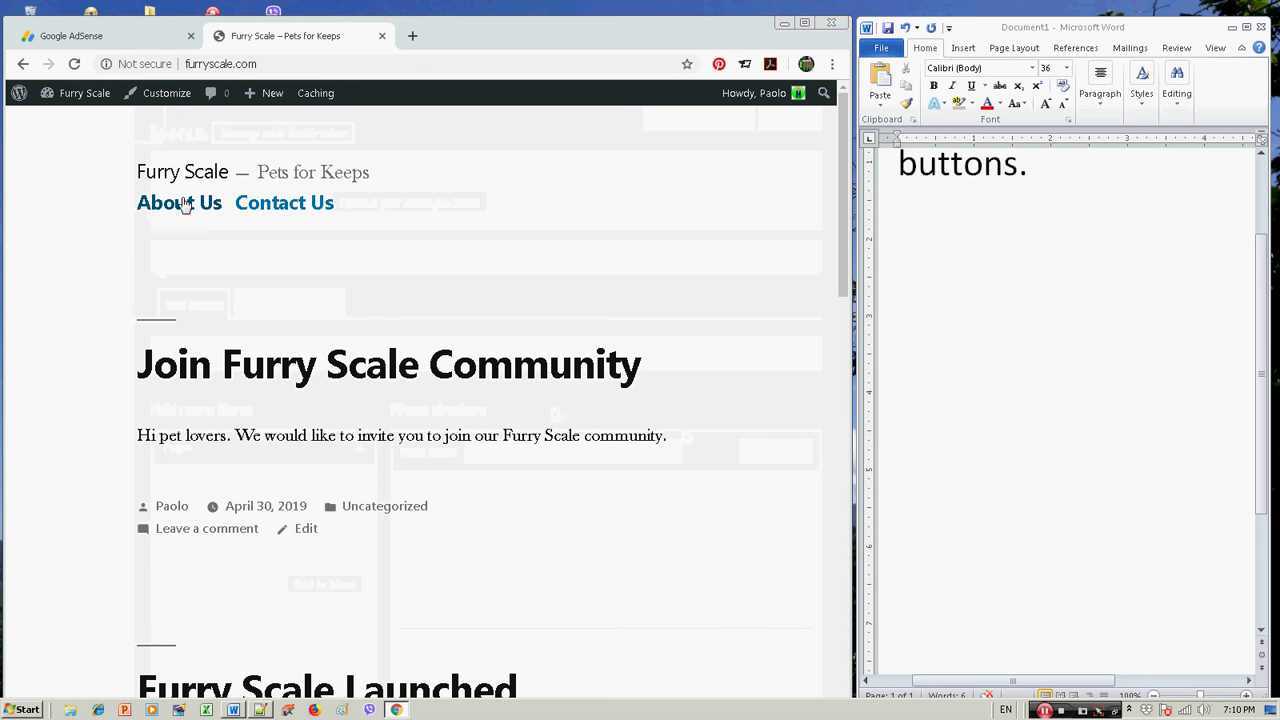
- Switch to Word and replace the whole note with "Congratulations, you / Know now how to / Create a menu bar." on three lines
click(1018, 313)
scroll(1018, 313, up, 1)
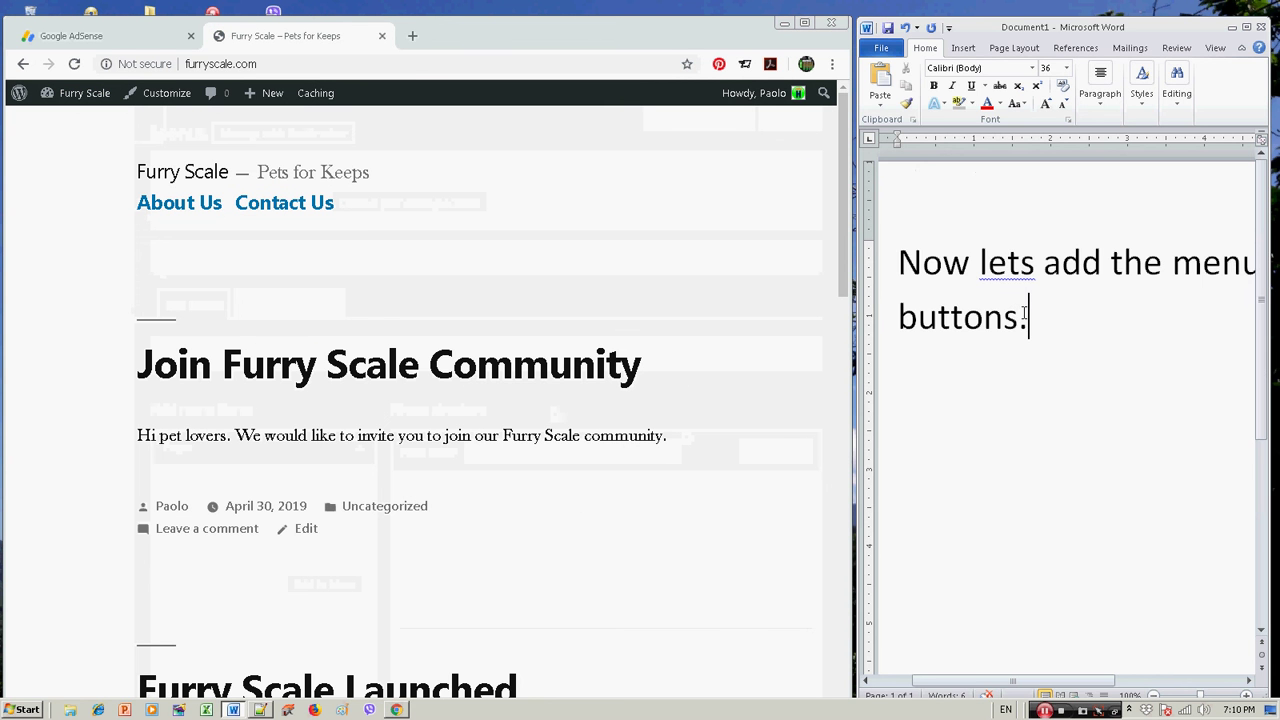
click(920, 297)
key(ctrl+a)
text(C)
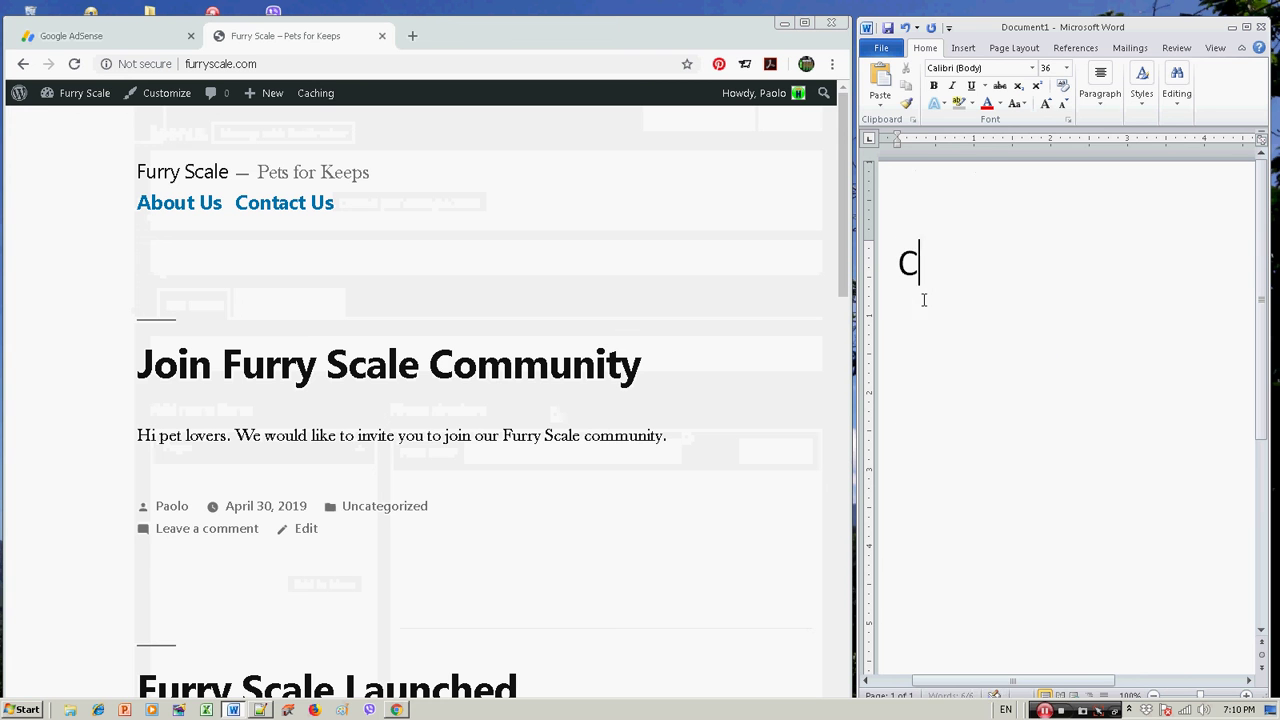
text(ongratu)
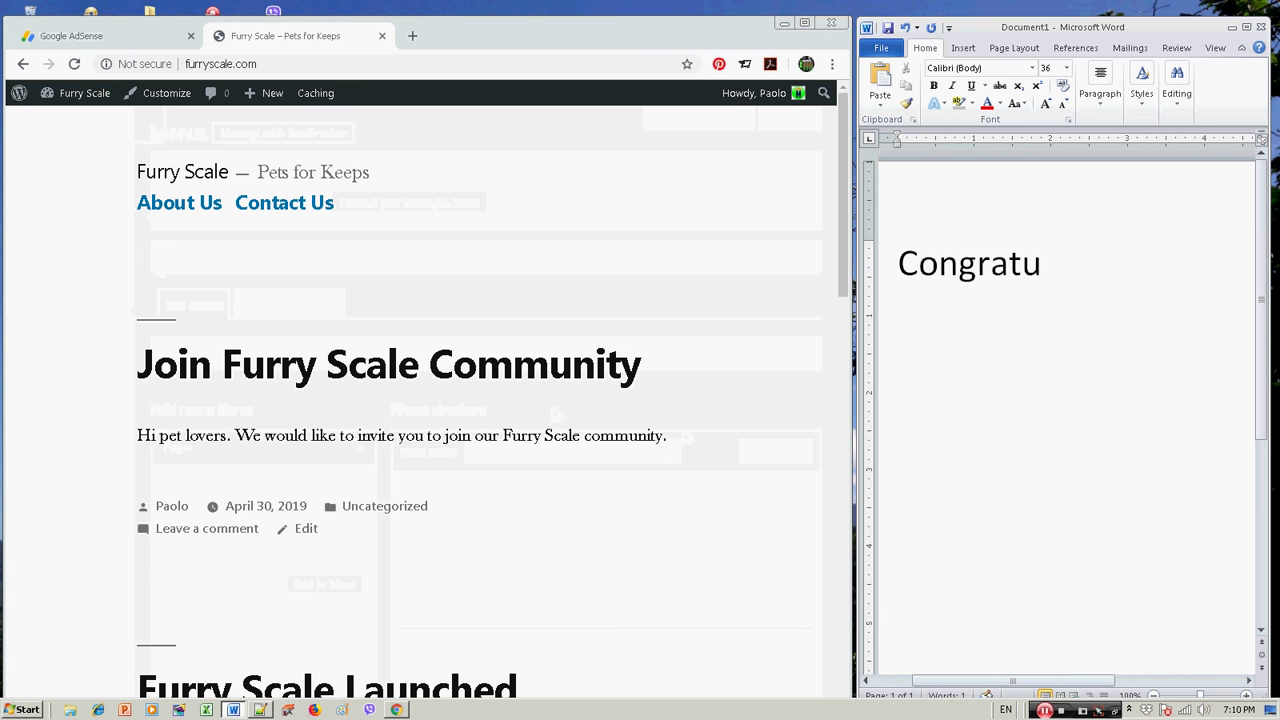
text(lations, you)
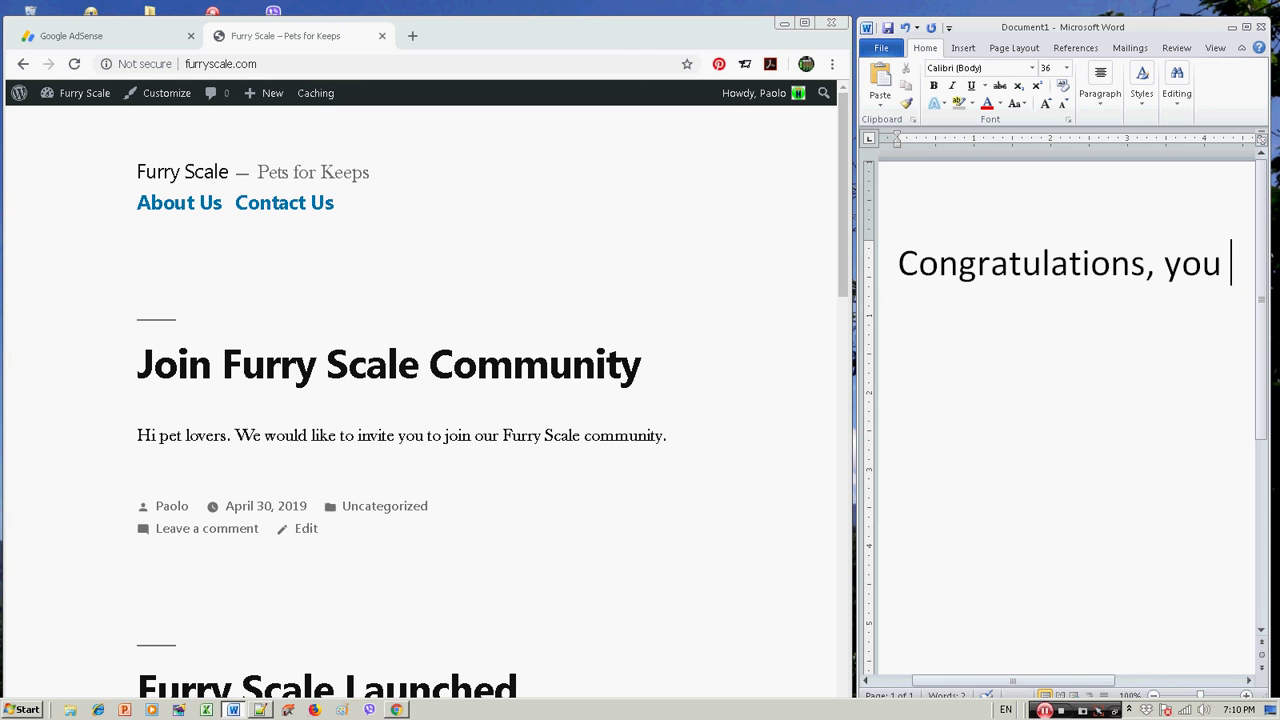
key(Return)
text(know)
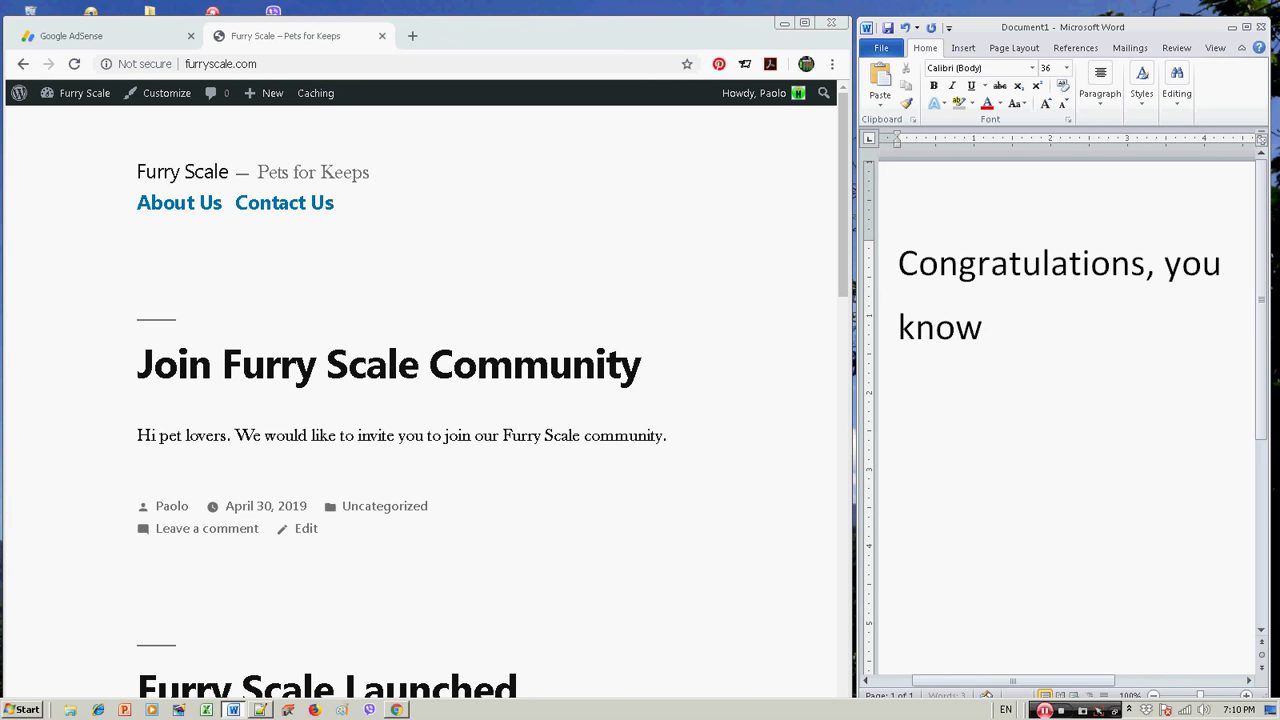
text( now how)
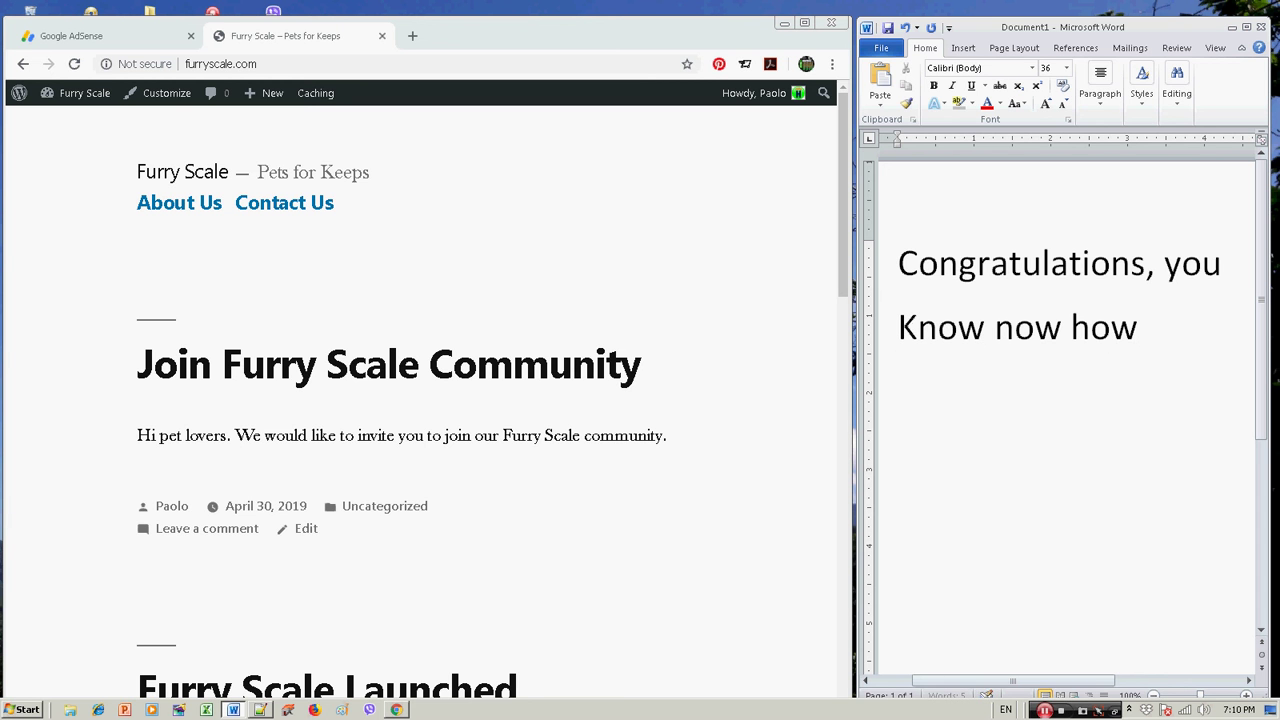
text( to)
key(Return)
text(create a menu bar.)
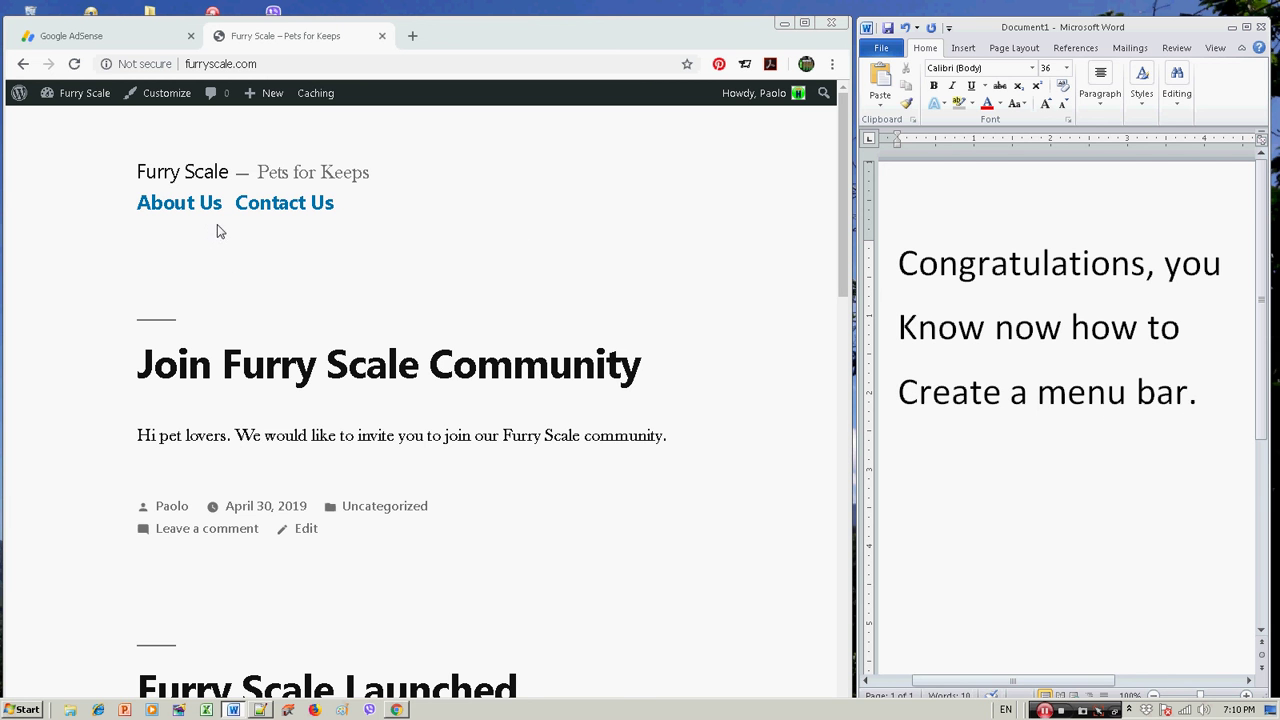
- Replace the whole note with "Now you might be wondering where is the home page."
scroll(220, 229, down, 1)
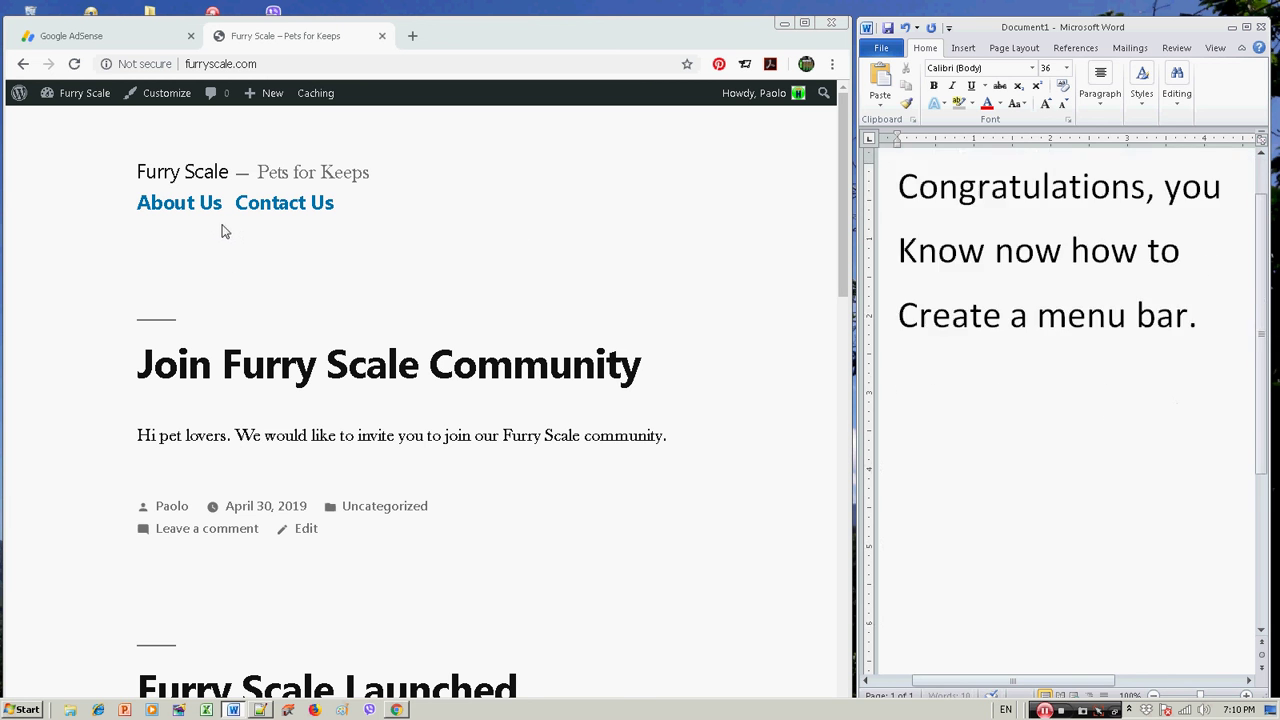
scroll(232, 249, up, 1)
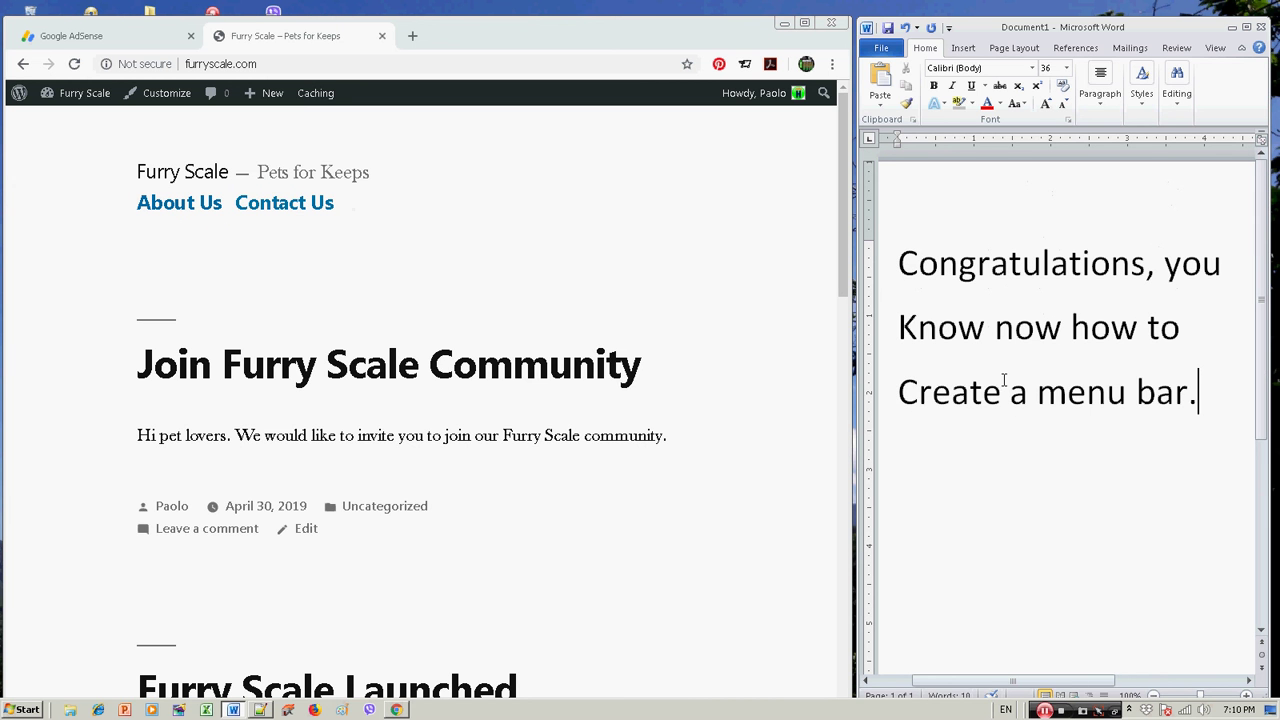
click(958, 325)
key(ctrl+a)
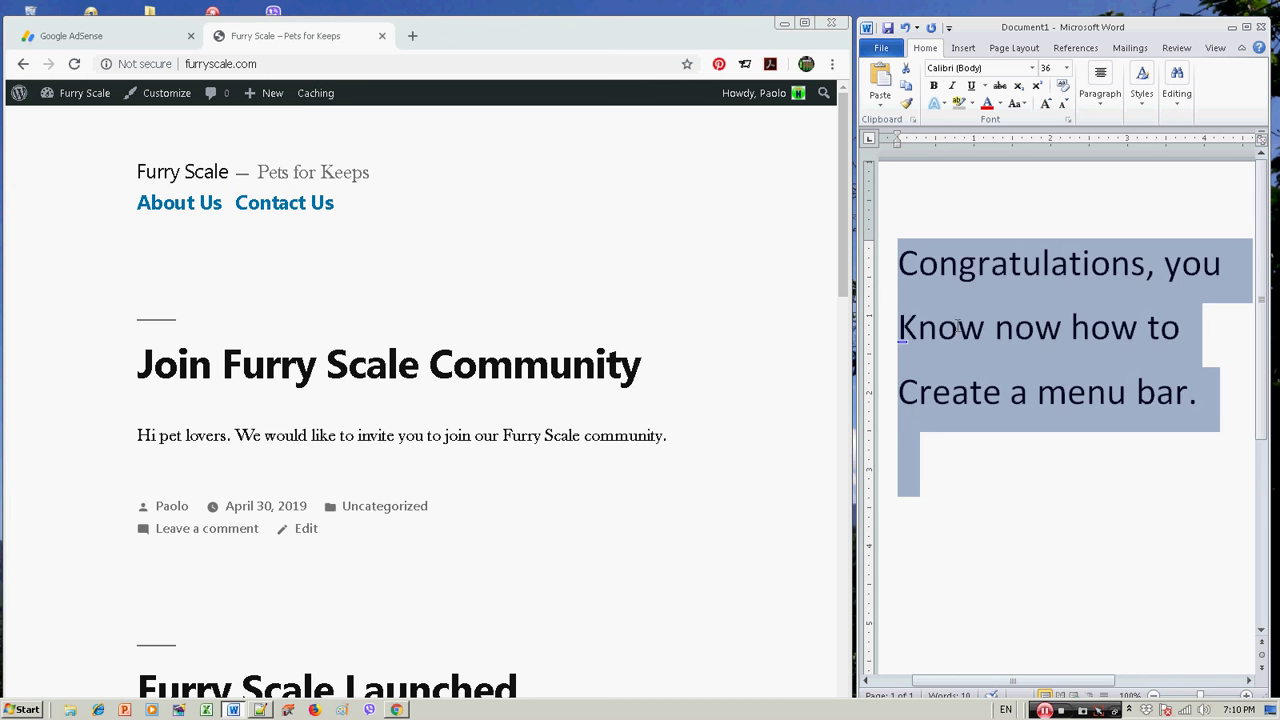
text(N)
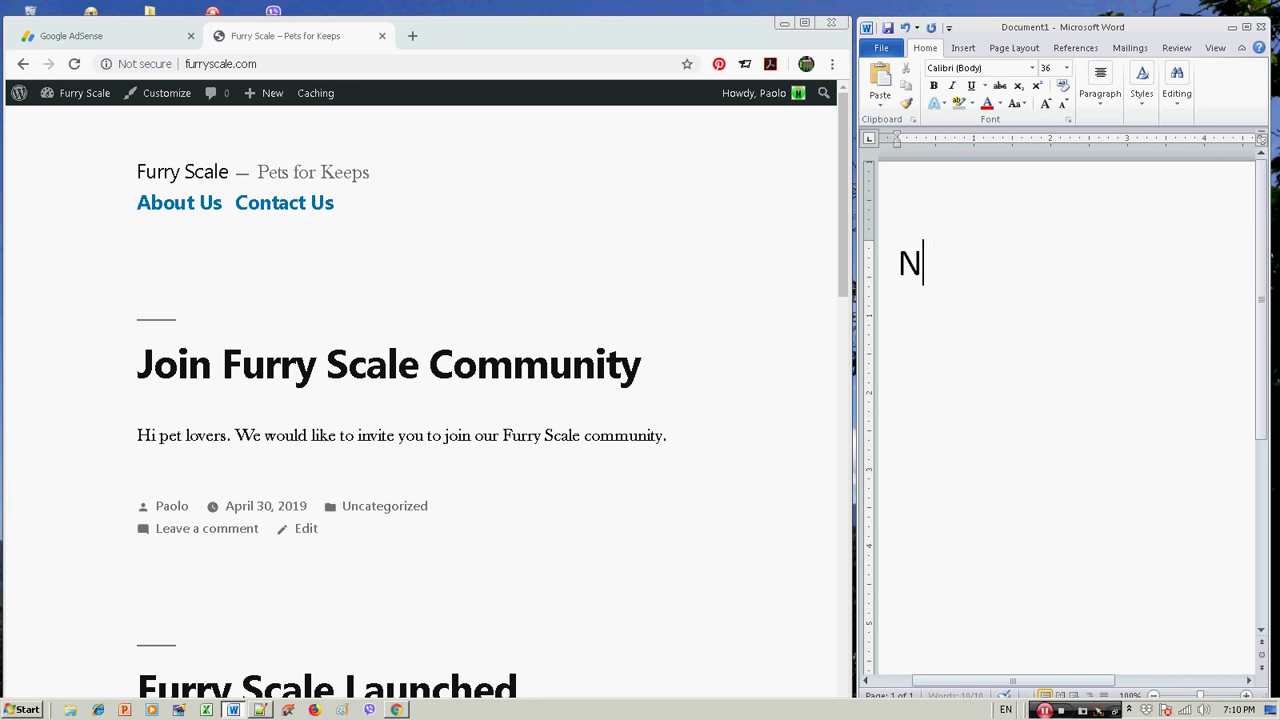
text(ow you mi)
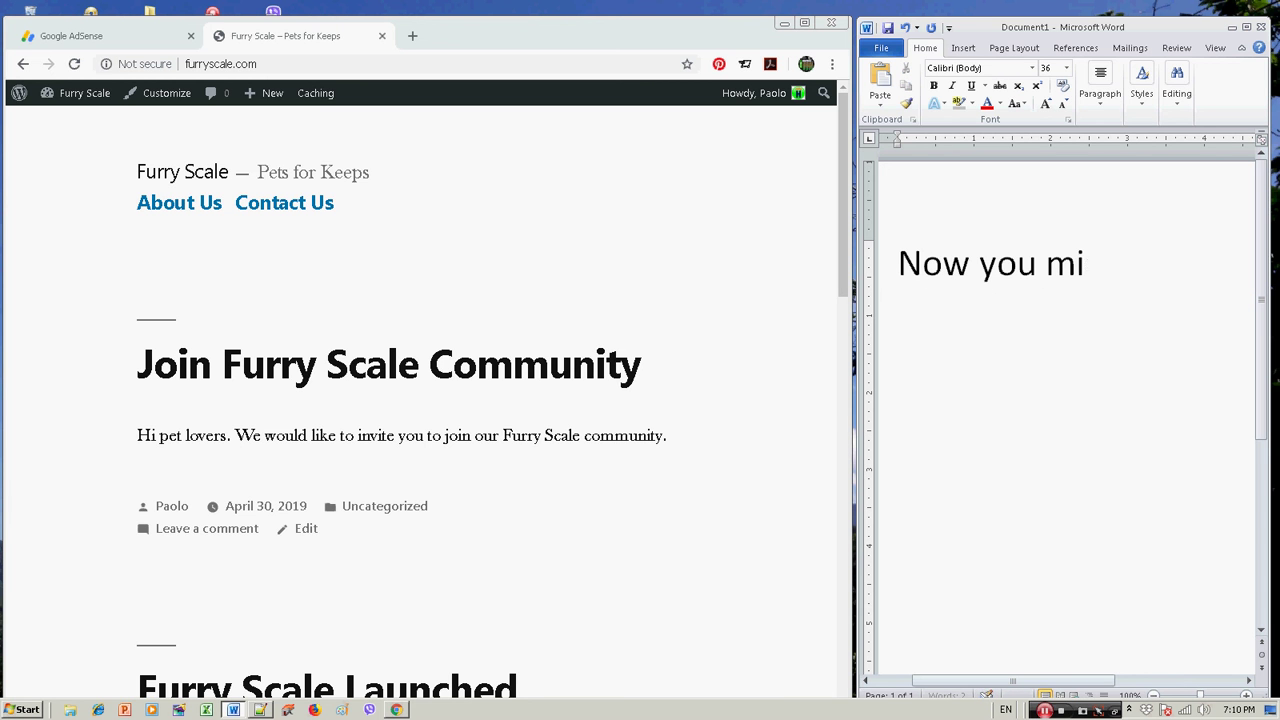
text(ght be wo)
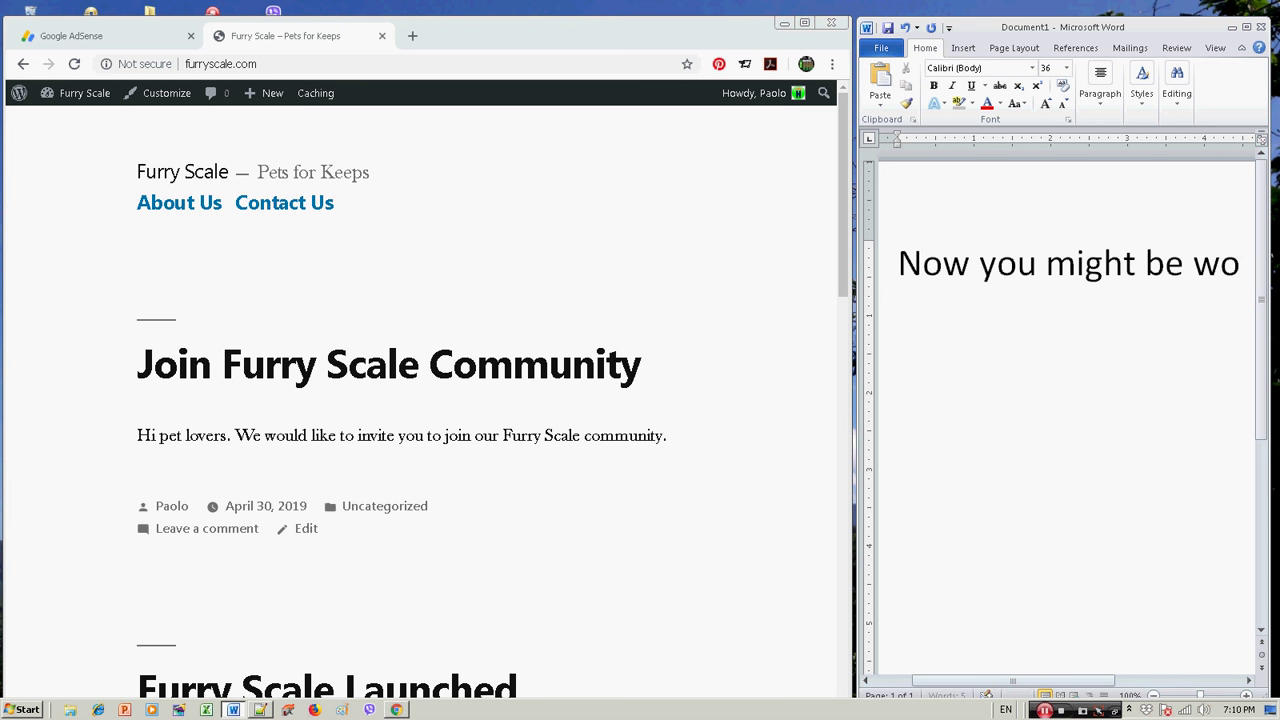
text(ndering wh)
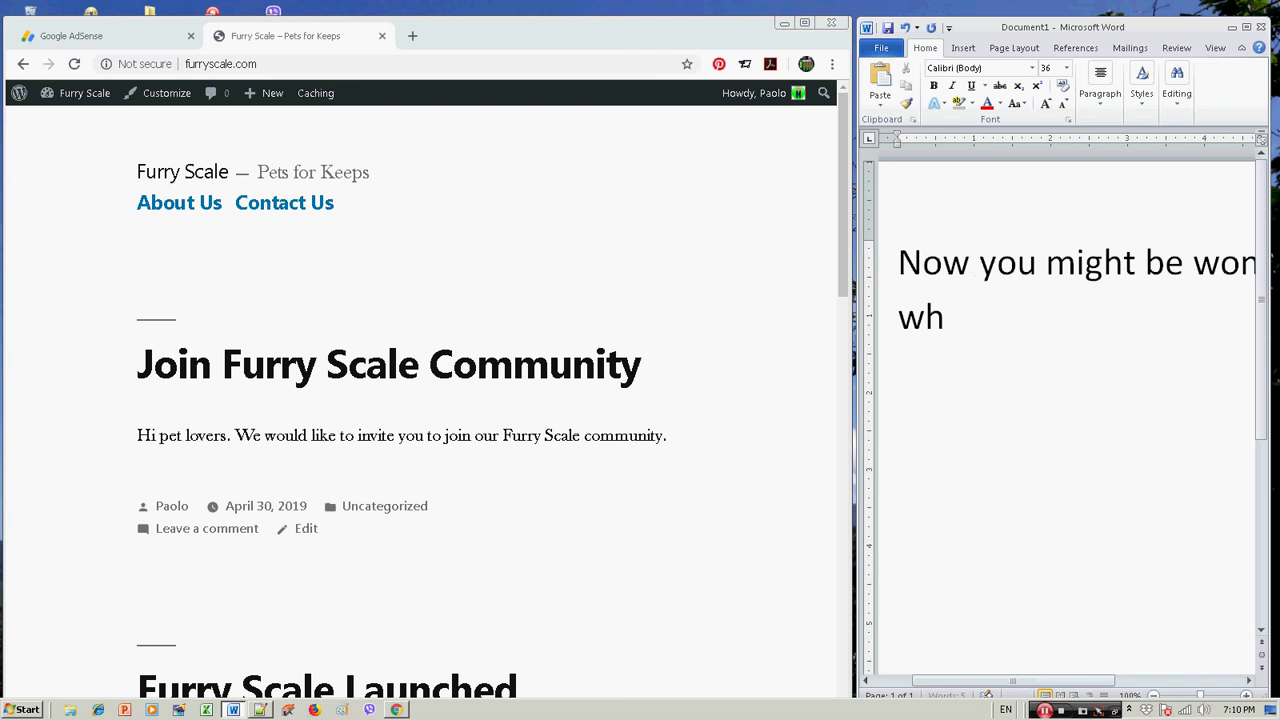
text(ere is the)
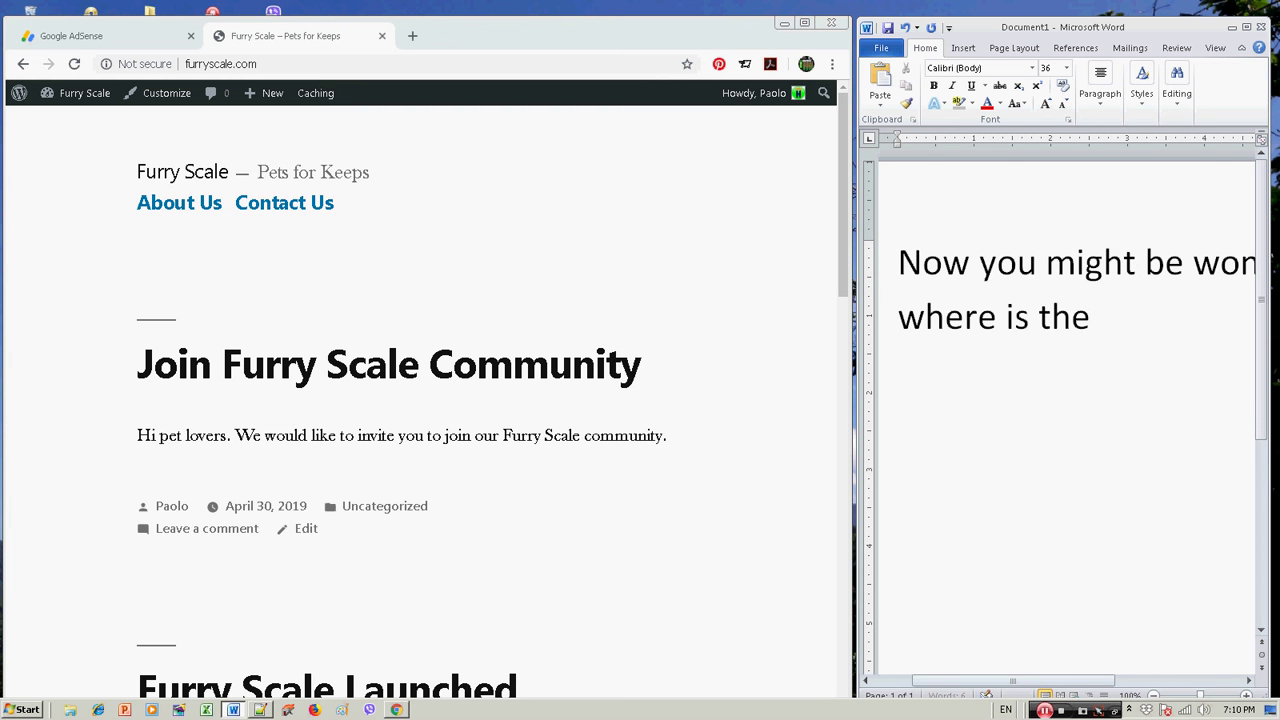
text( home page.)
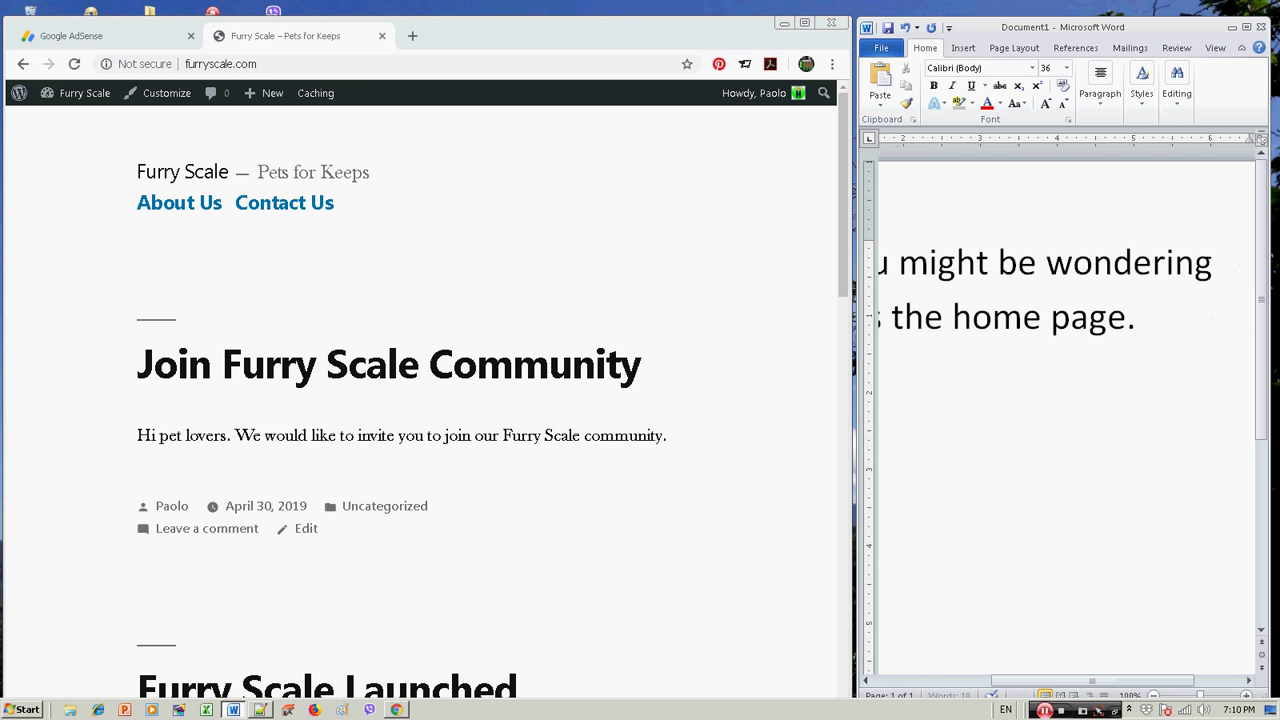
- Switch to Chrome, add the Home page to FurryMainMenu in the WordPress menu editor, and save the menu
mouse_move(70, 93)
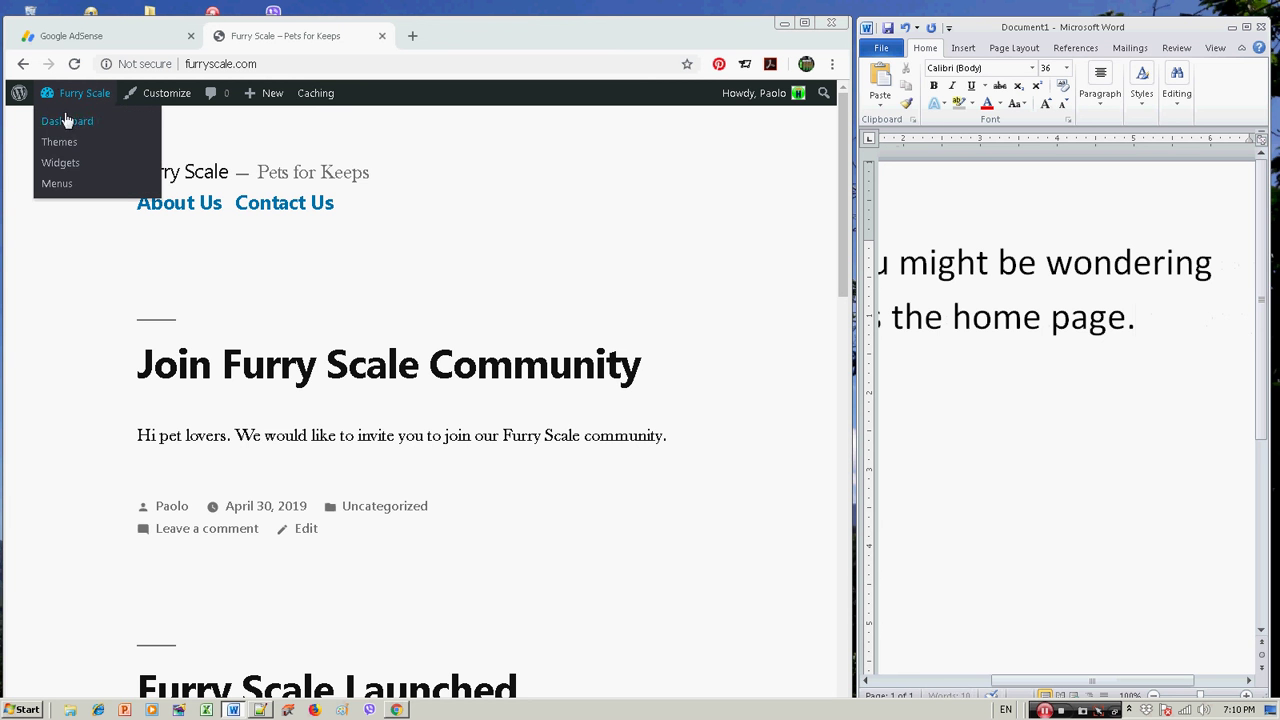
click(60, 122)
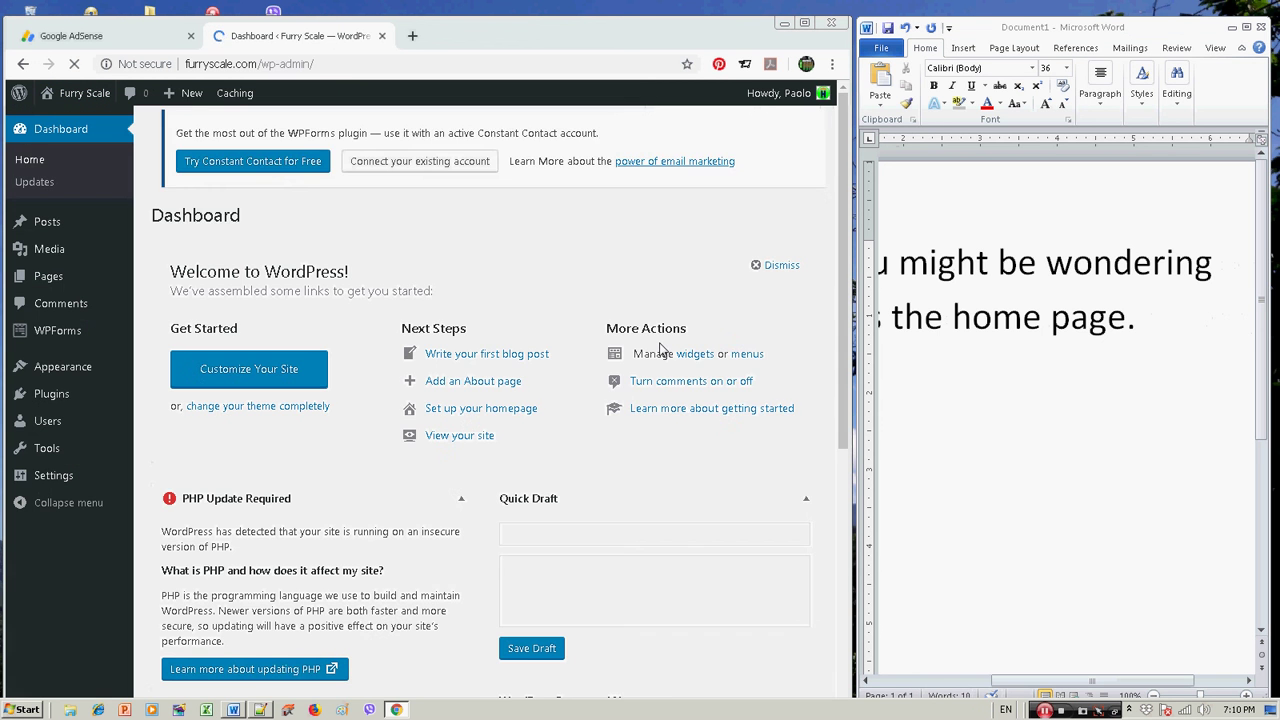
mouse_move(65, 380)
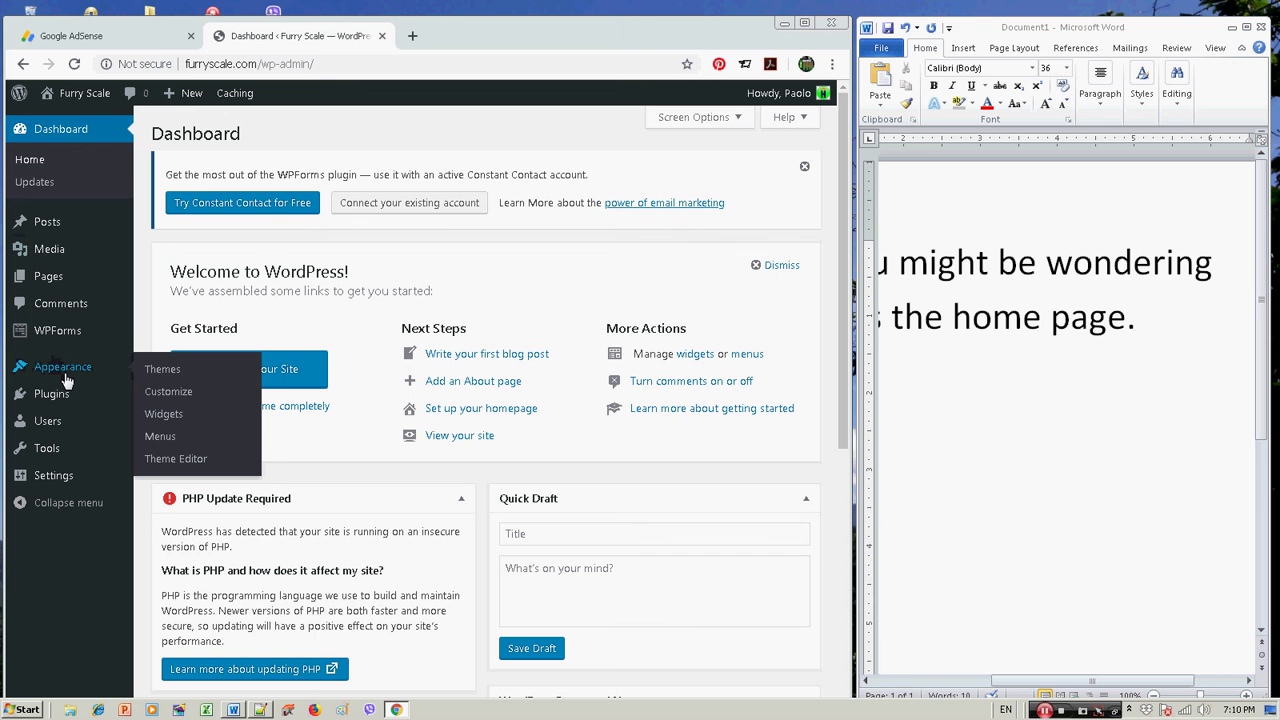
click(222, 455)
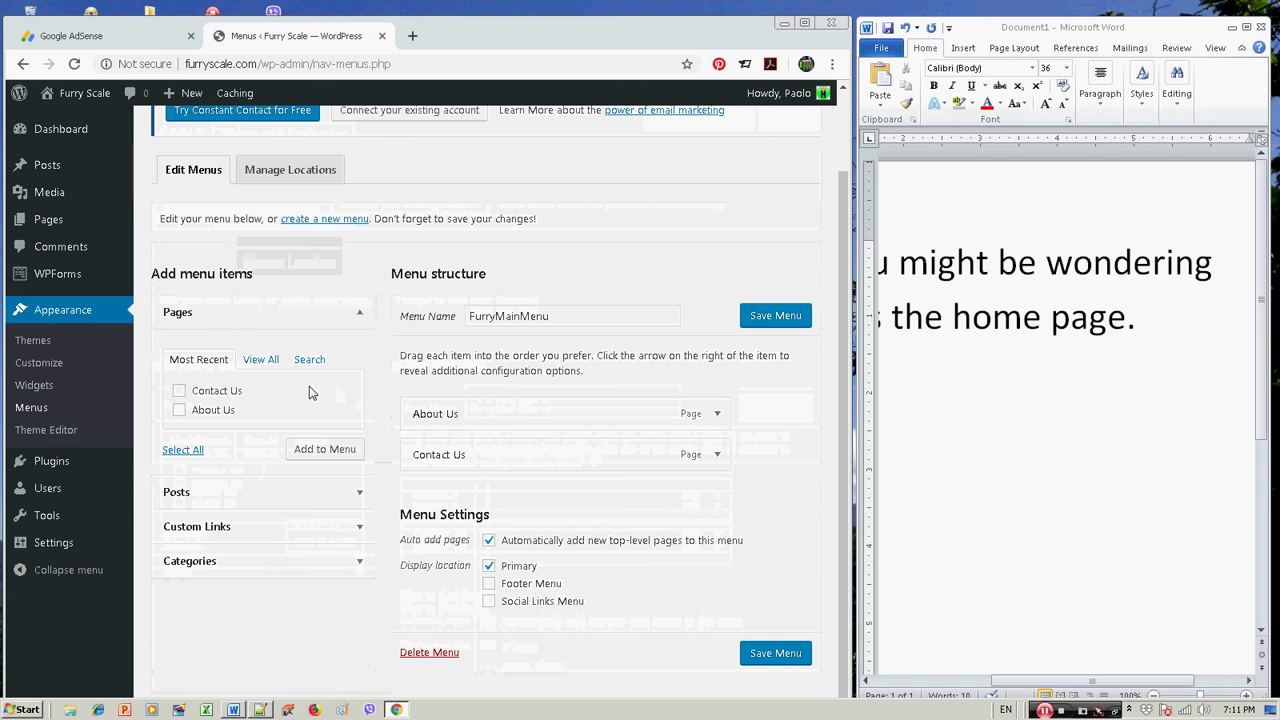
click(264, 362)
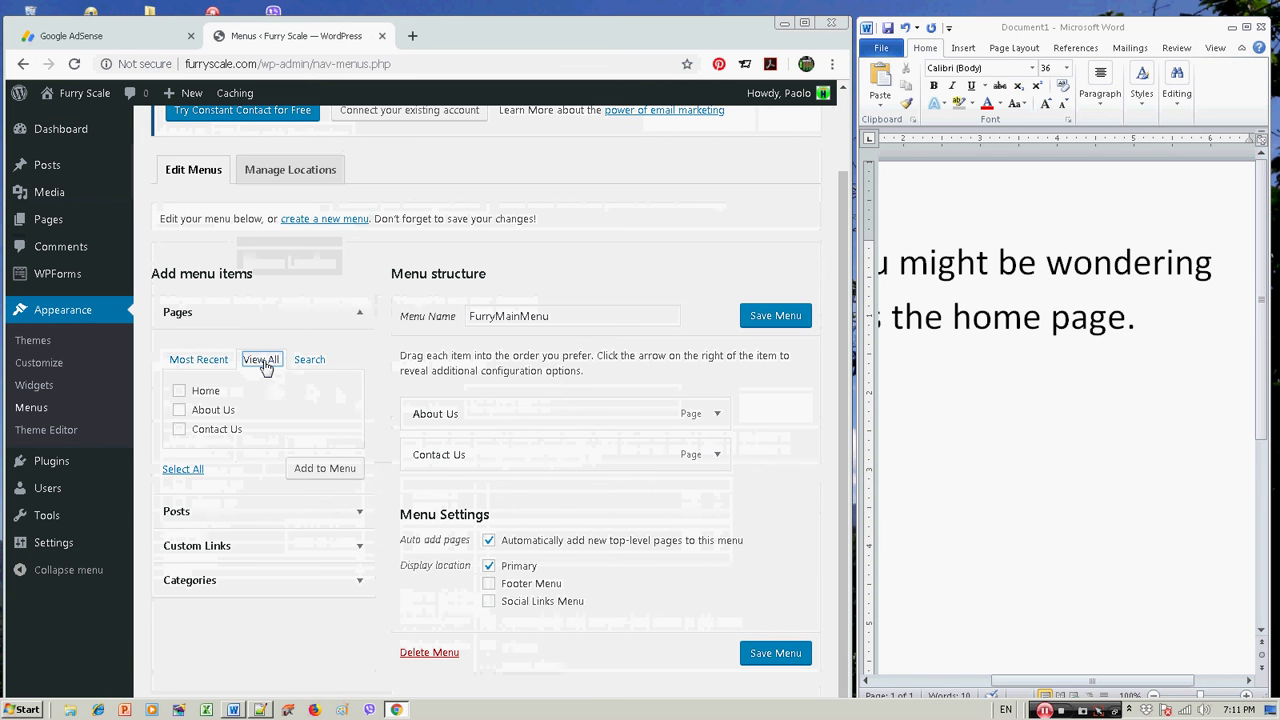
click(179, 391)
click(322, 470)
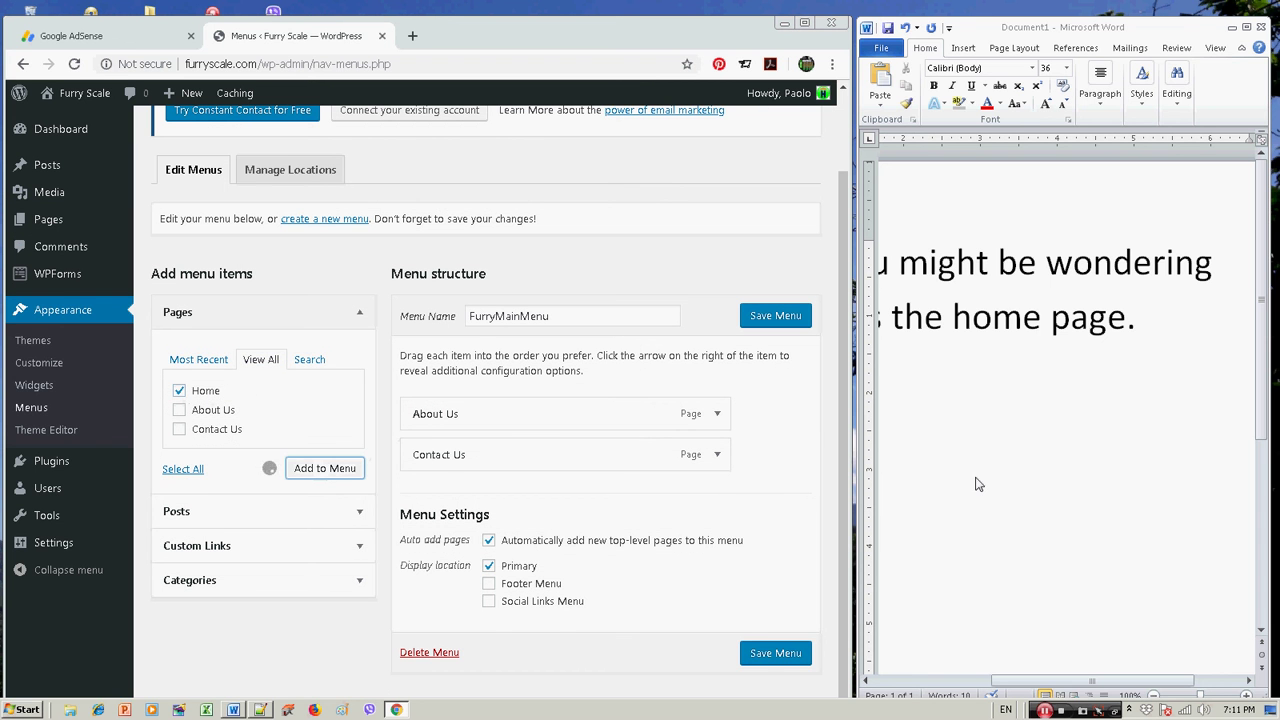
click(977, 345)
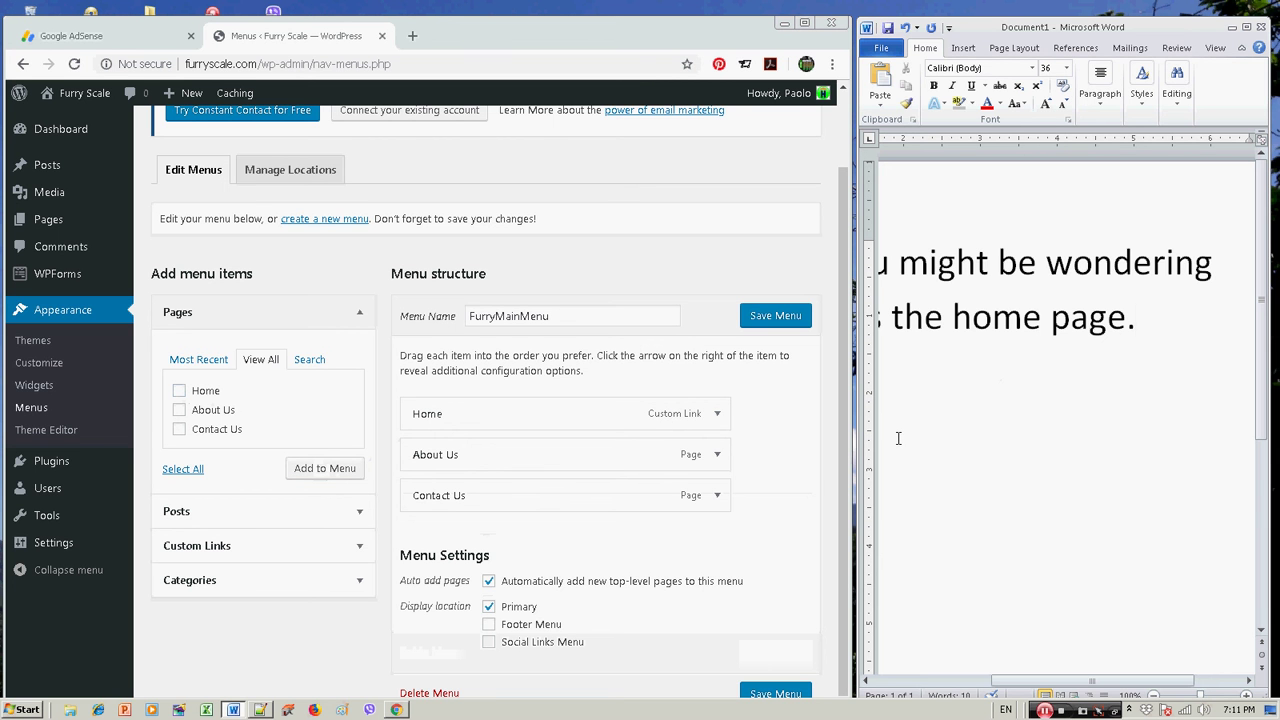
click(776, 315)
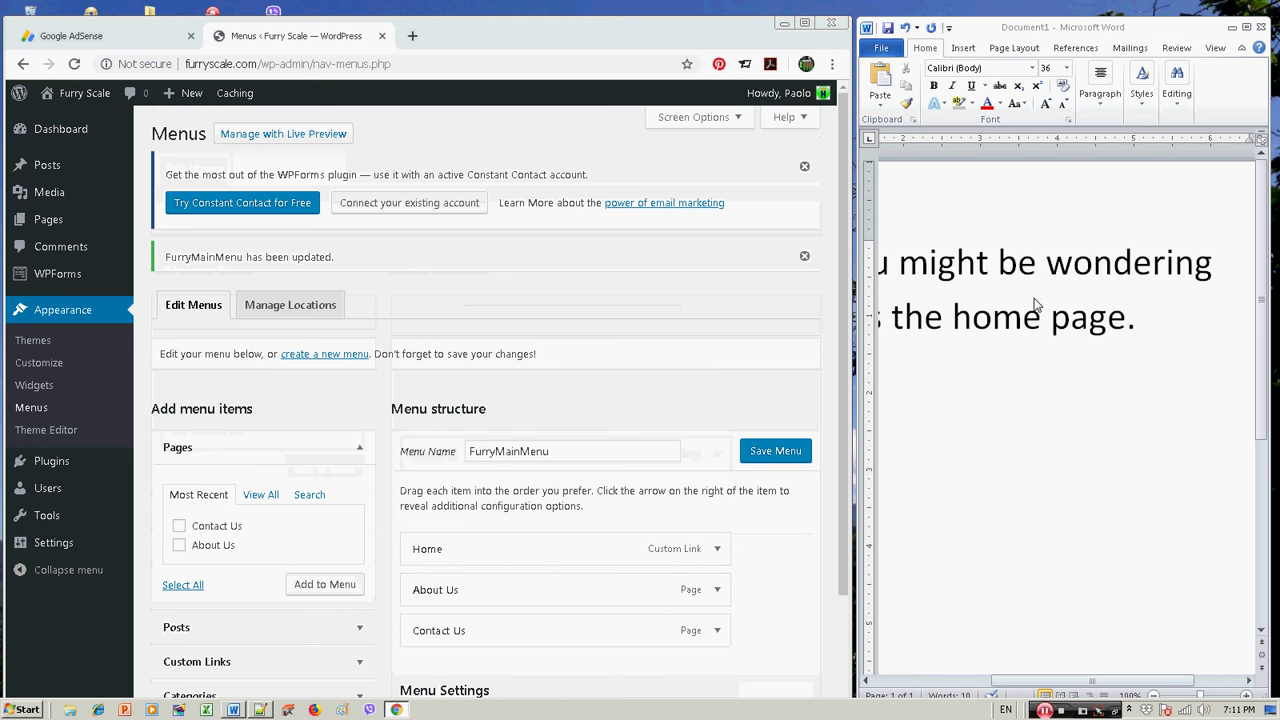
- Visit the Furry Scale site and check the Home, About Us and Contact Us pages through its navigation menu
mouse_move(80, 95)
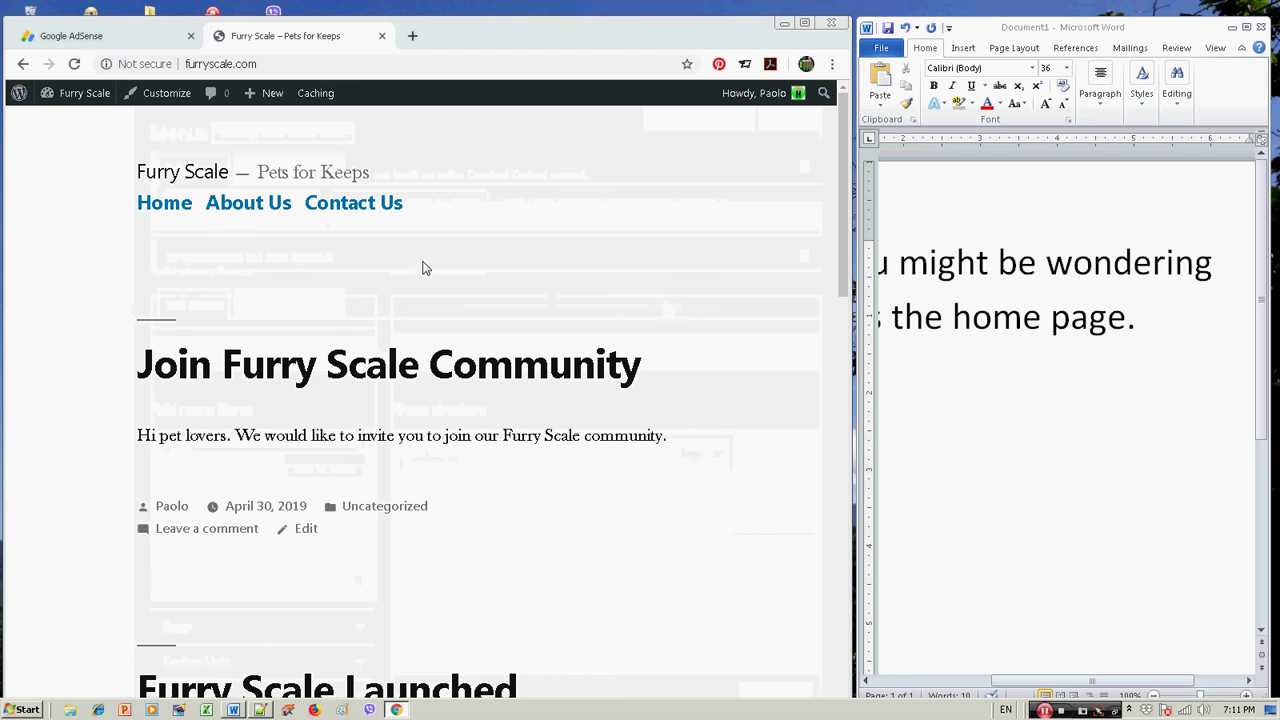
click(171, 205)
scroll(687, 305, down, 7)
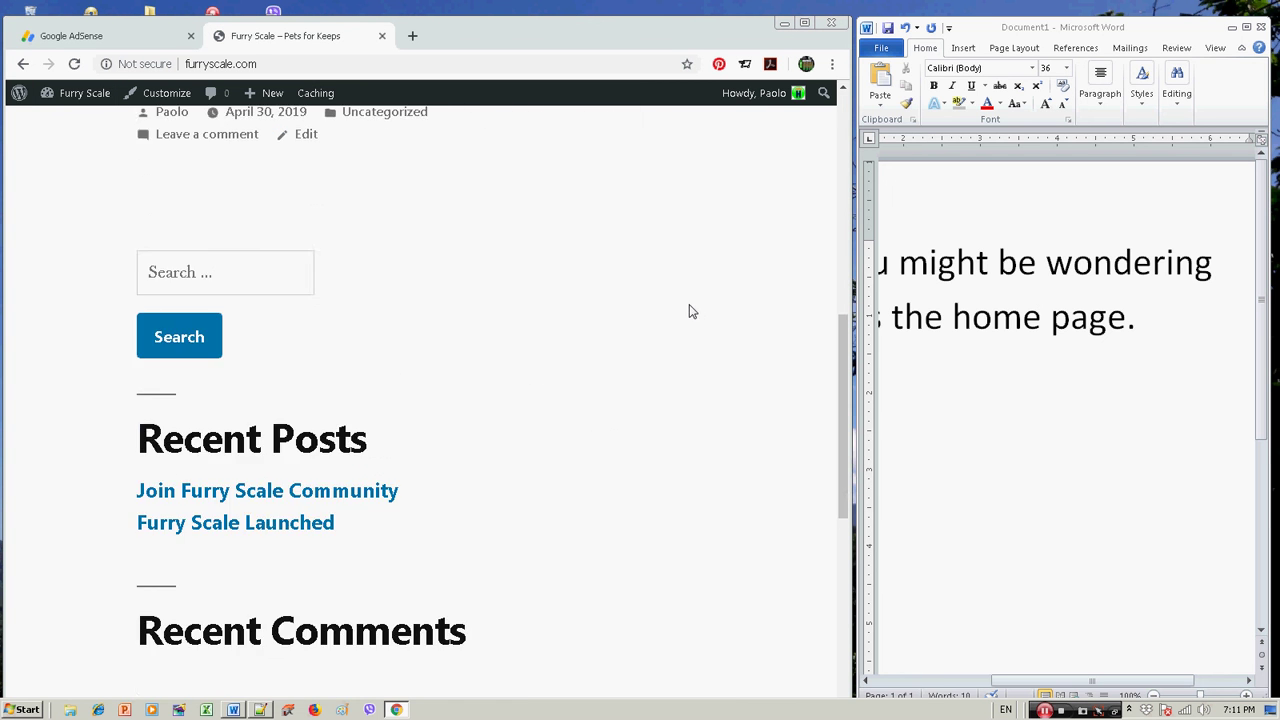
scroll(688, 311, up, 8)
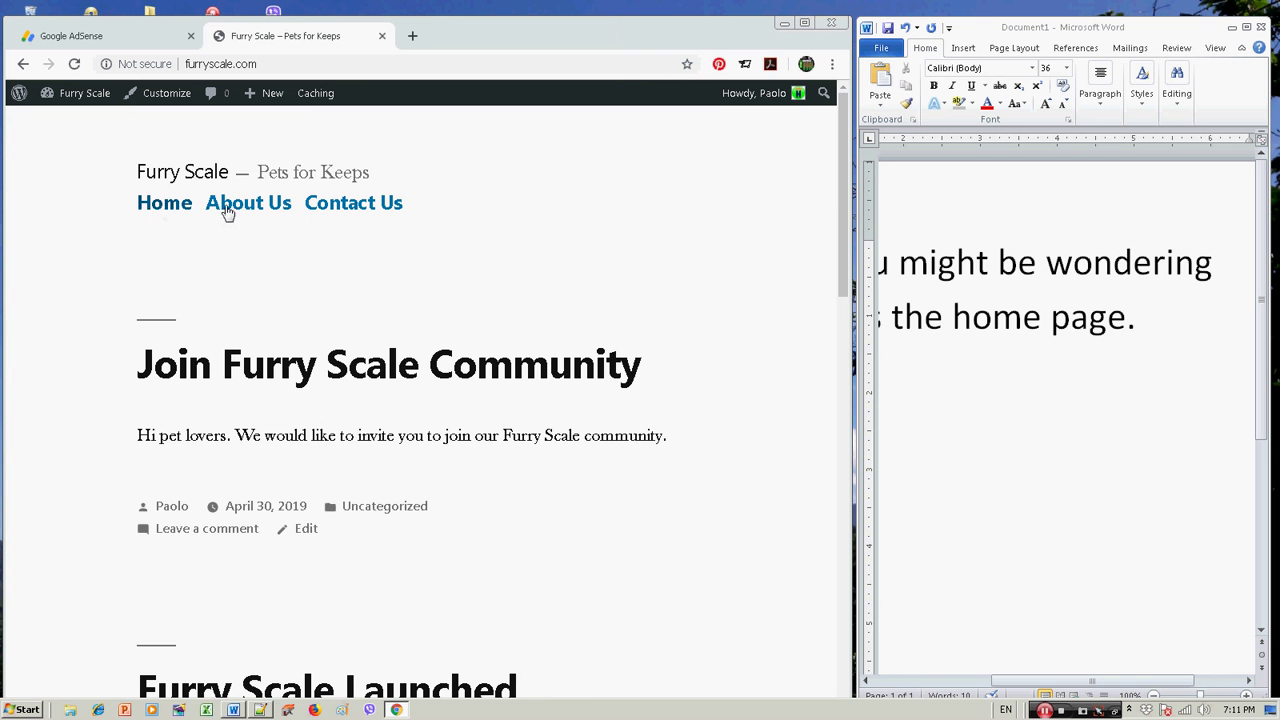
click(228, 213)
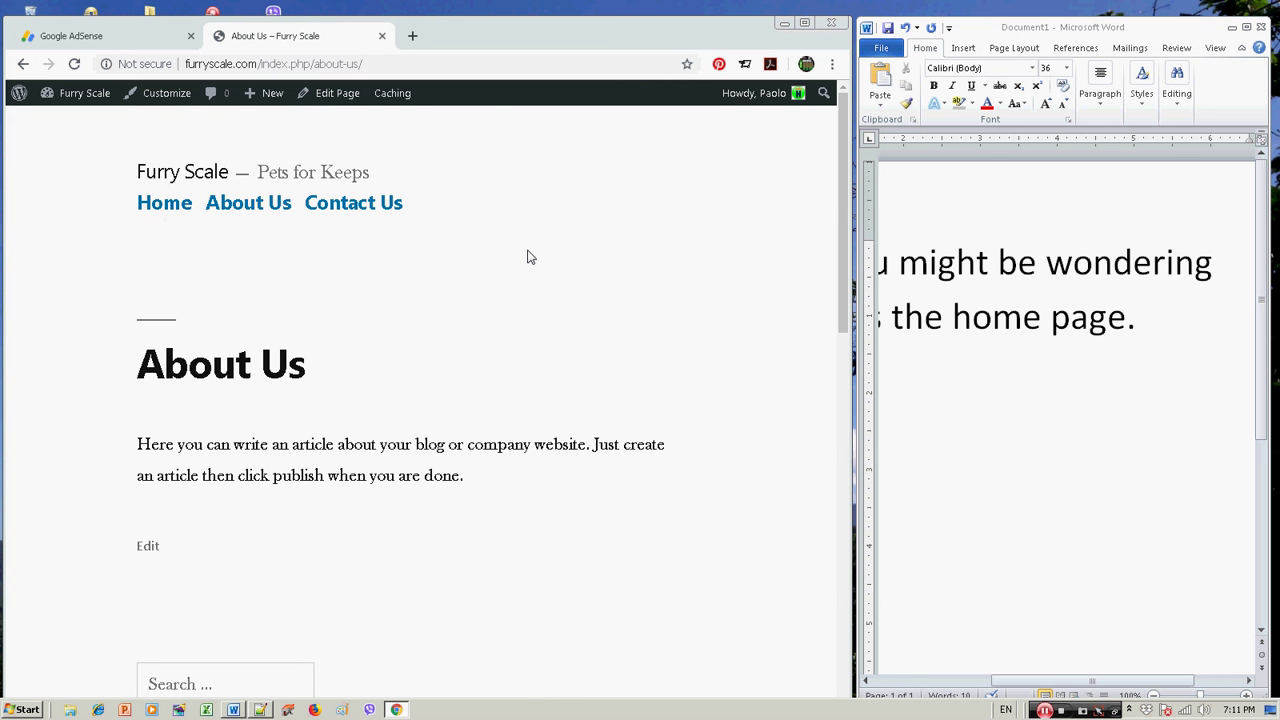
scroll(527, 257, down, 7)
scroll(386, 246, up, 6)
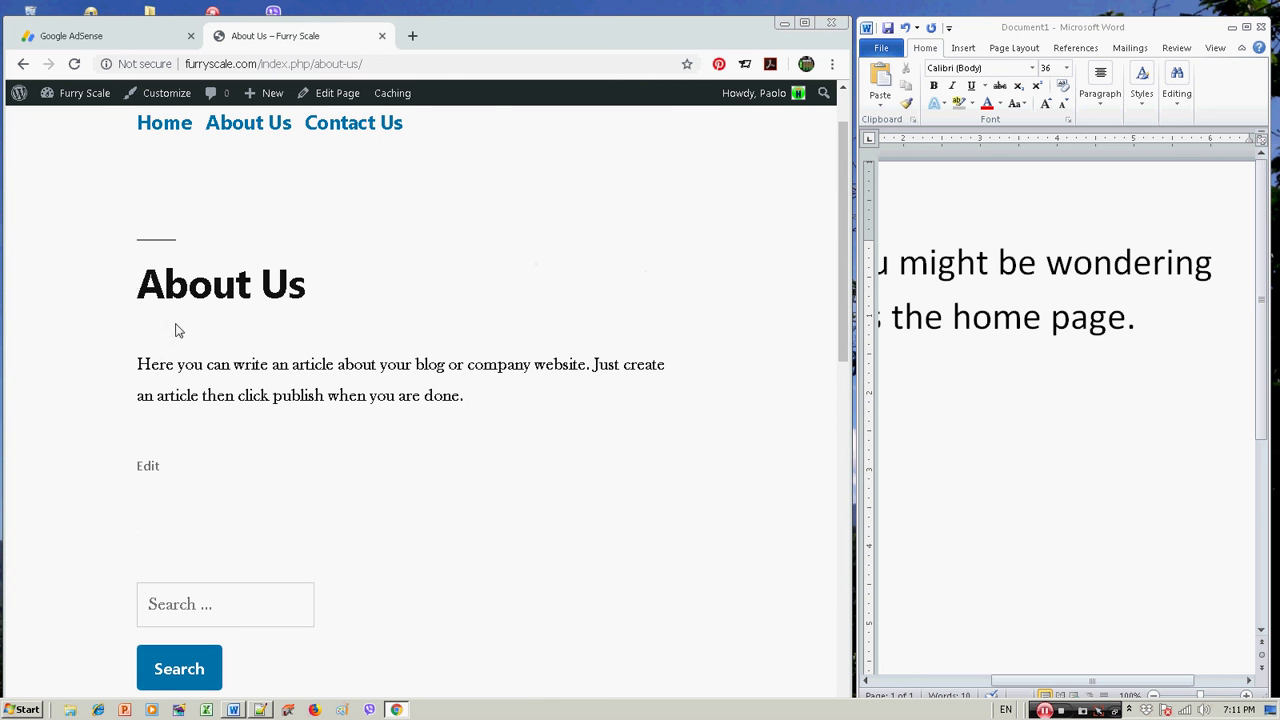
drag(140, 363, 589, 394)
scroll(503, 228, up, 1)
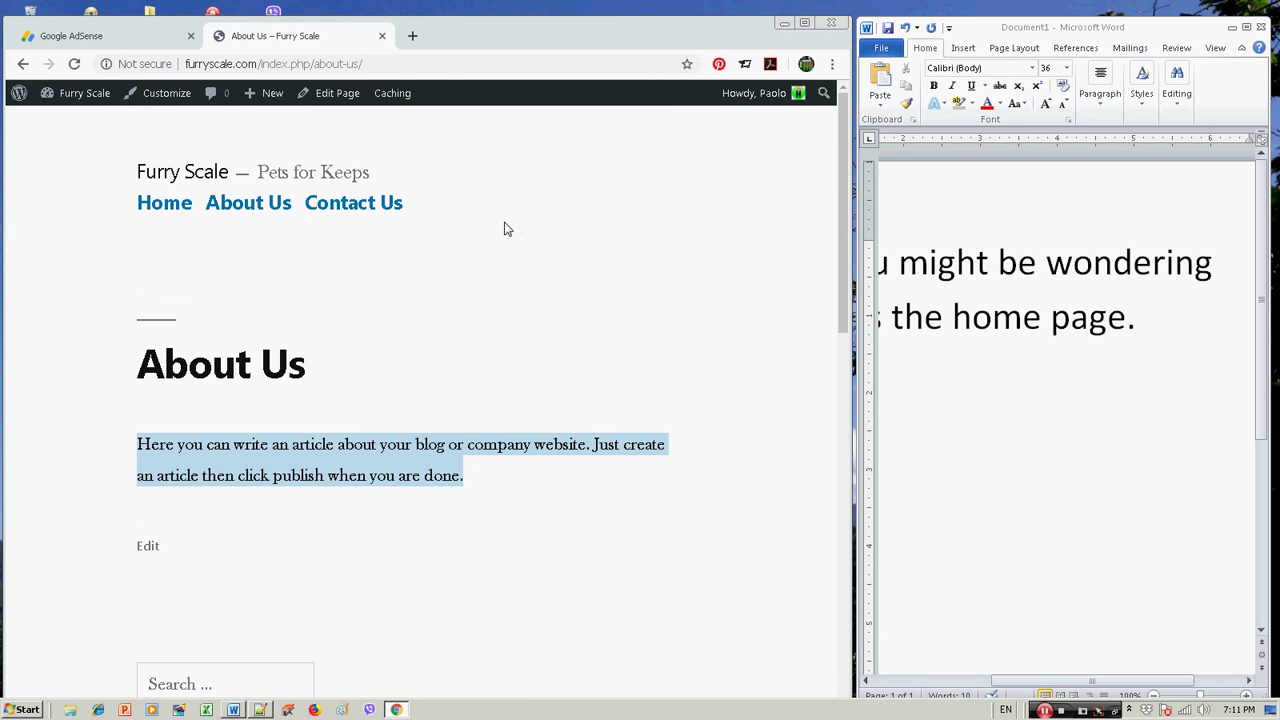
click(368, 211)
scroll(331, 286, down, 3)
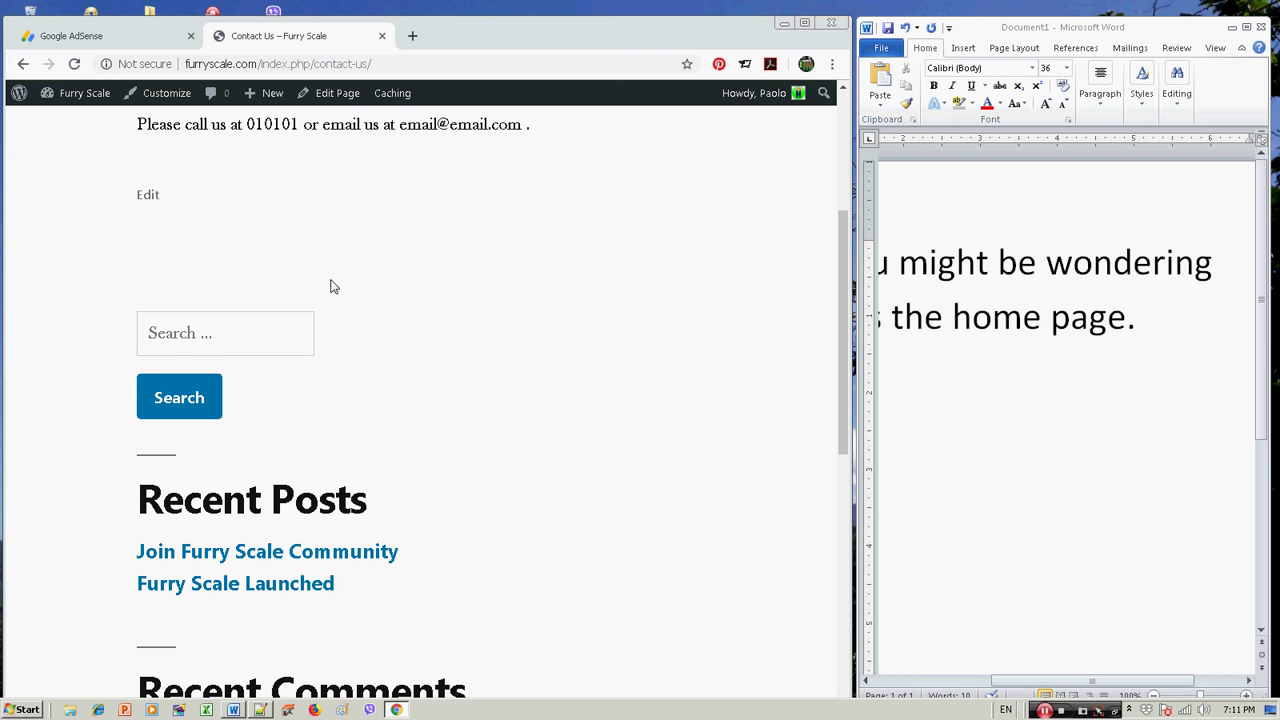
scroll(229, 329, up, 2)
- Switch to Word and replace the whole note with "Congratulations, you / Have created a functional website with posts / And pages." as three paragraphs
click(1021, 335)
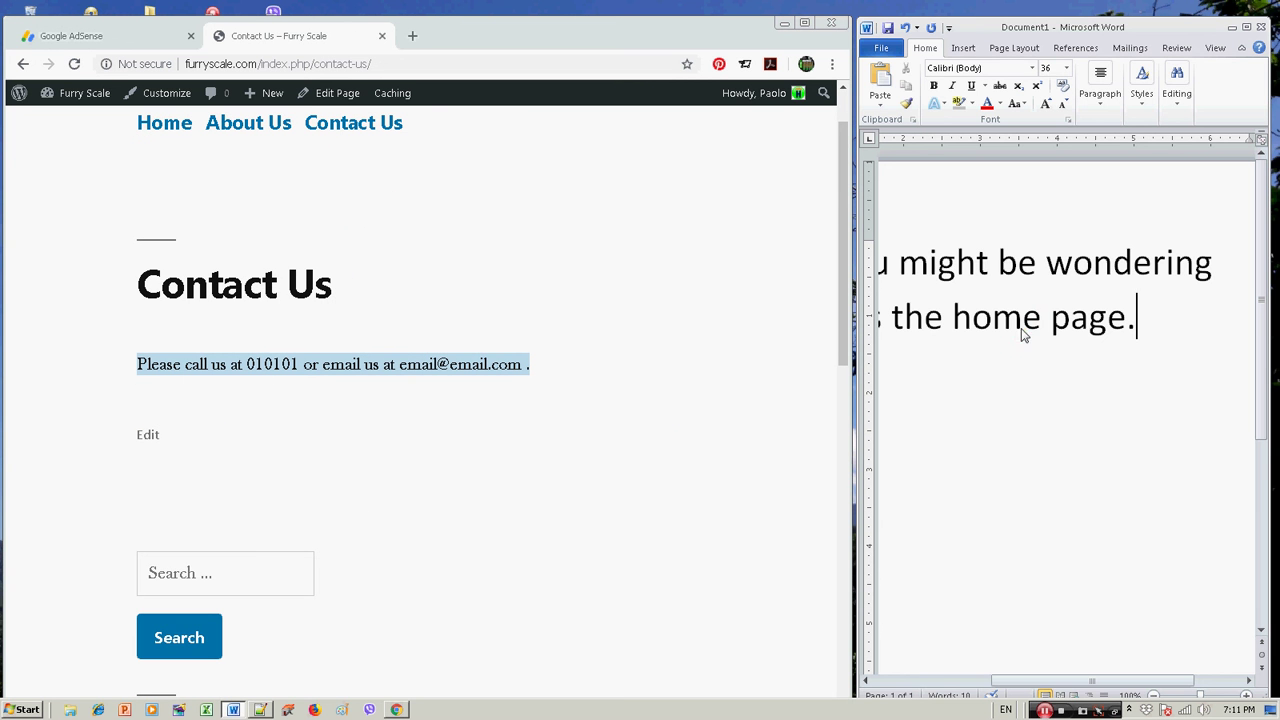
key(ctrl+a)
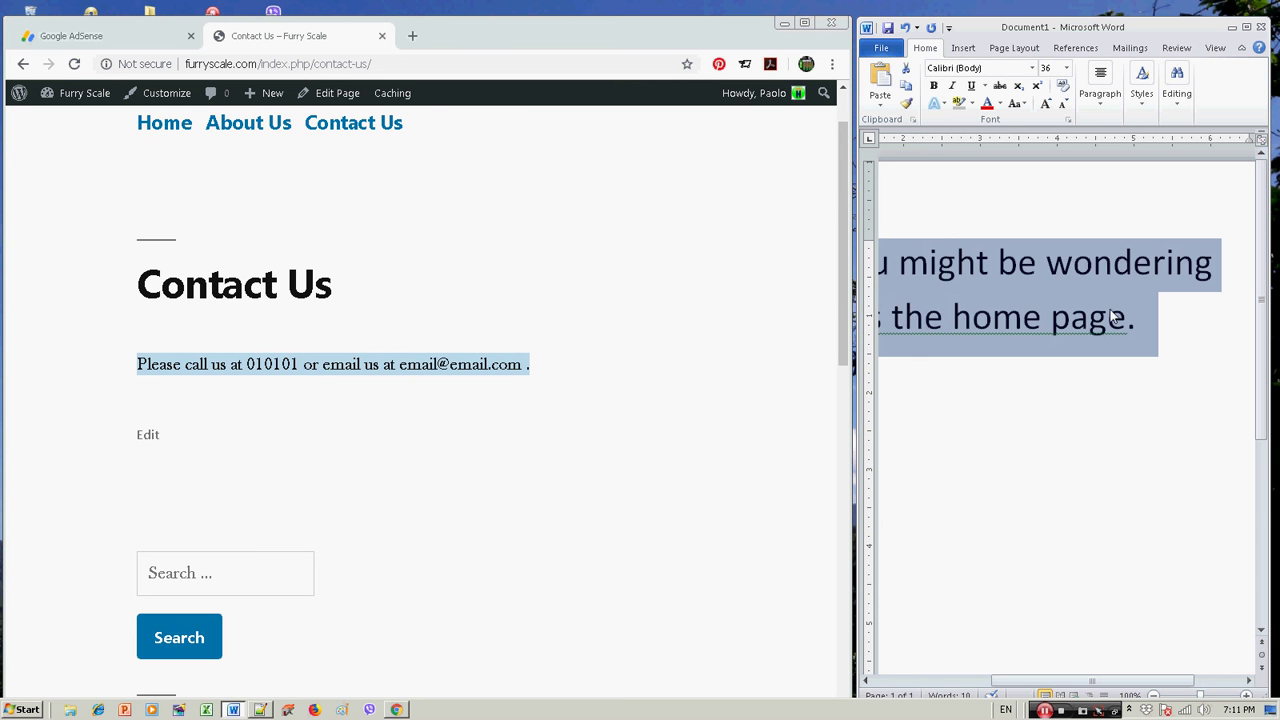
key(Delete)
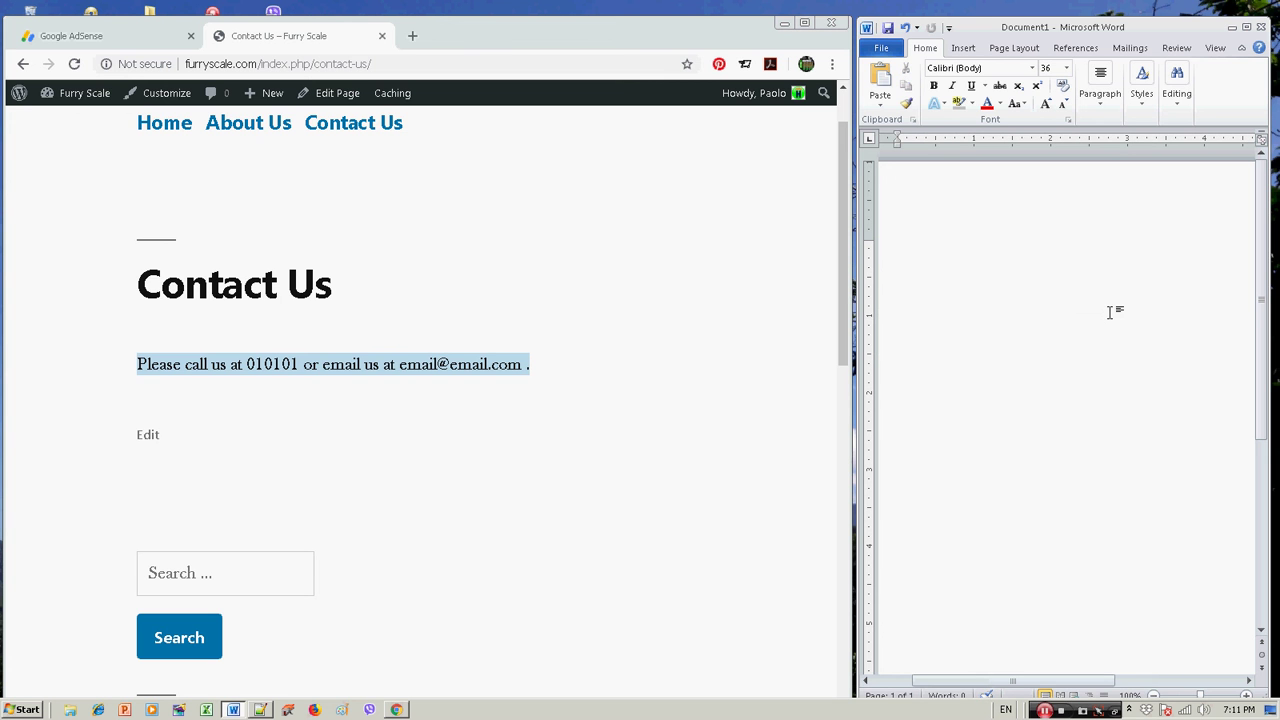
text(Congratul)
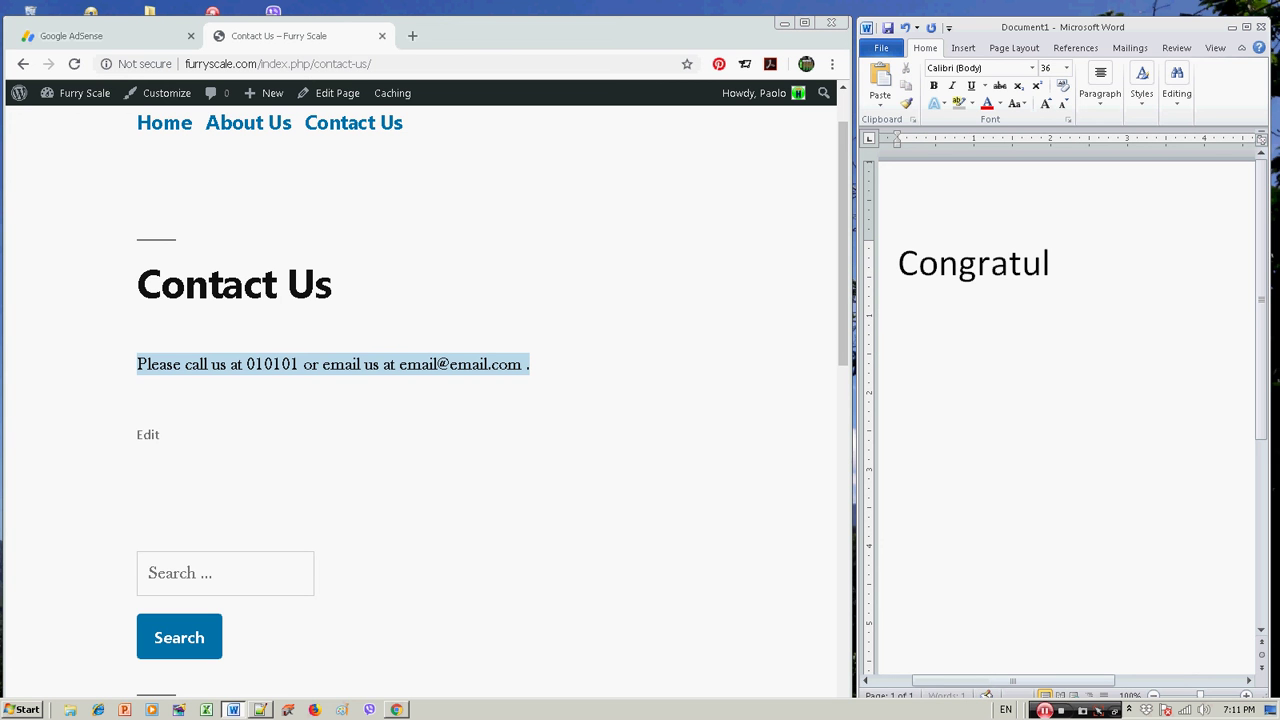
text(ations,)
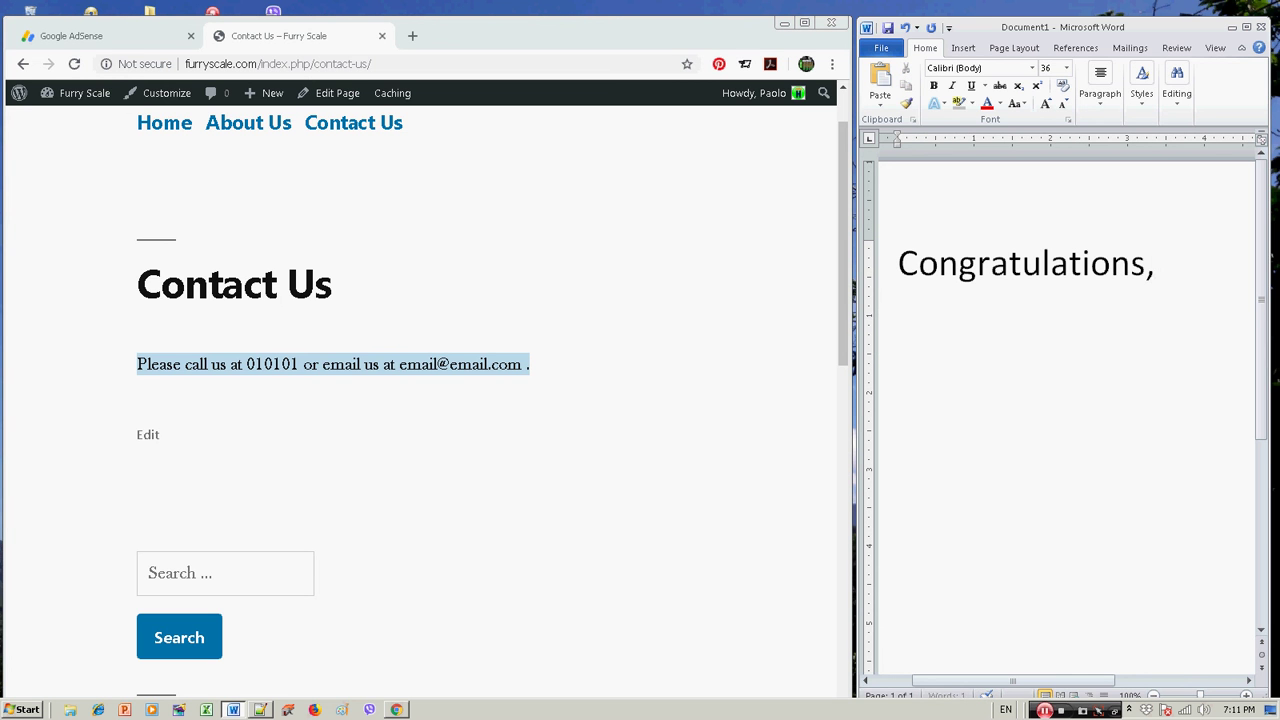
text( you)
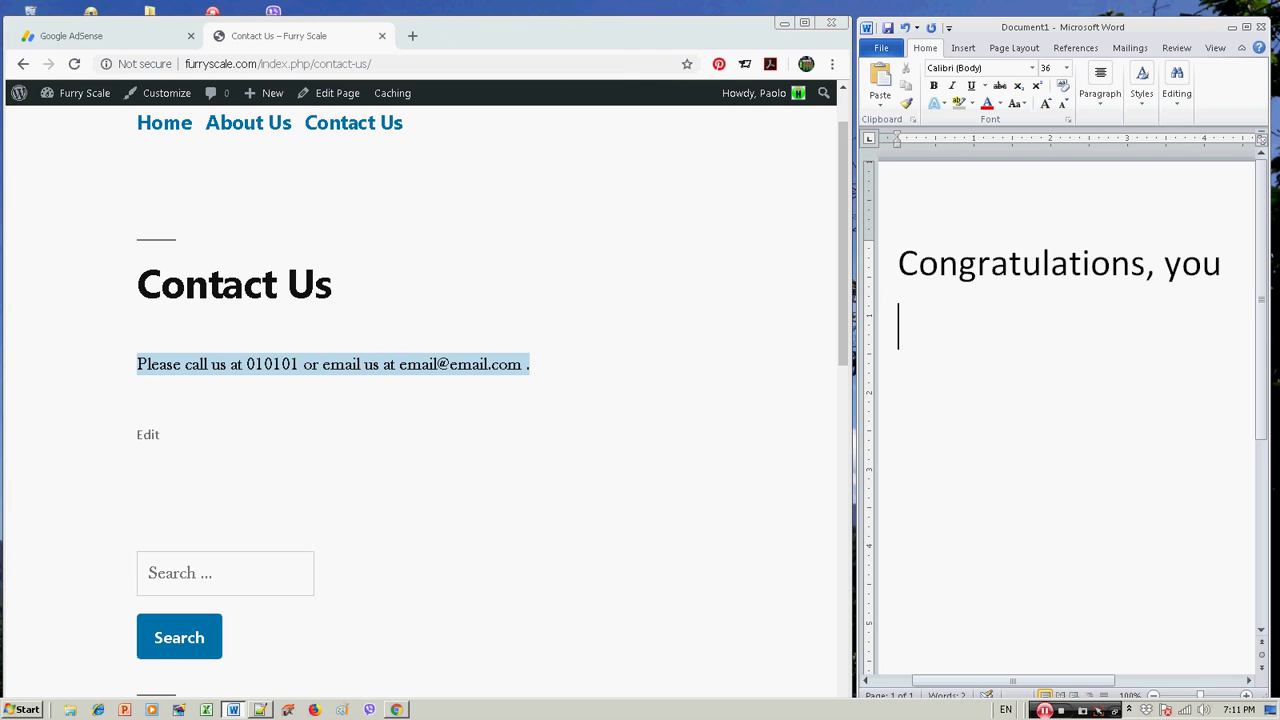
text(have created)
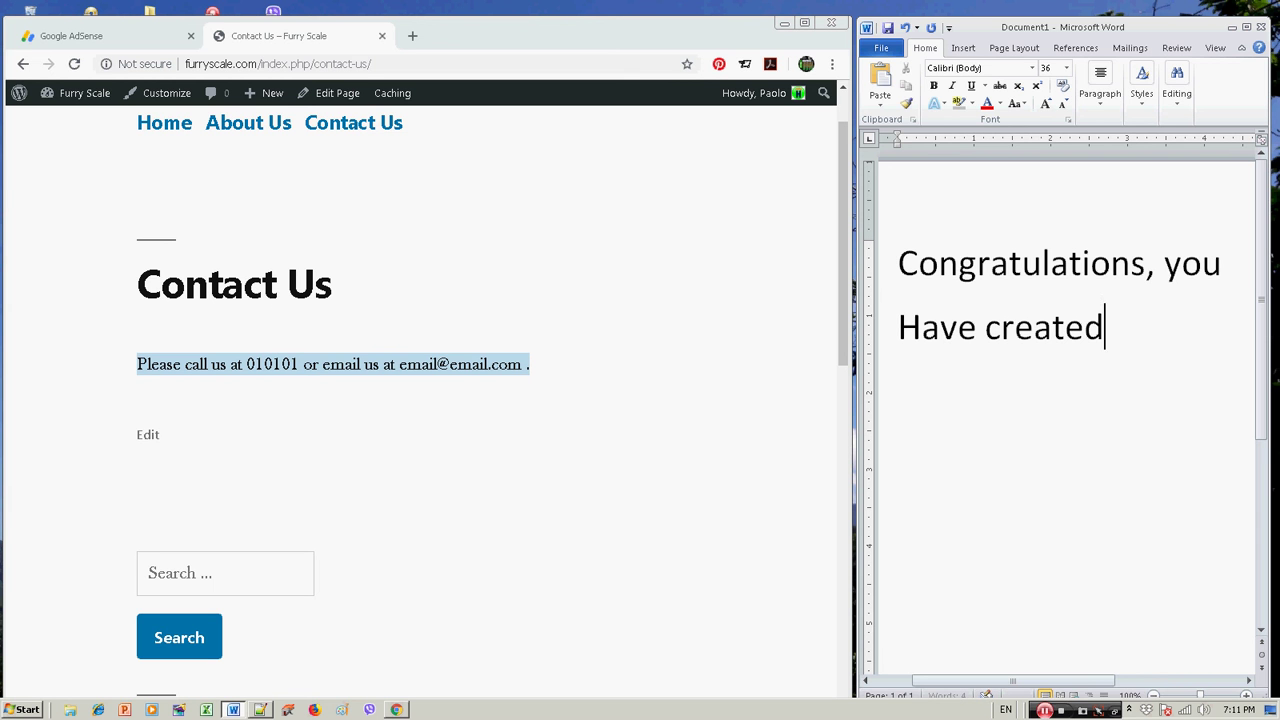
text( a functional)
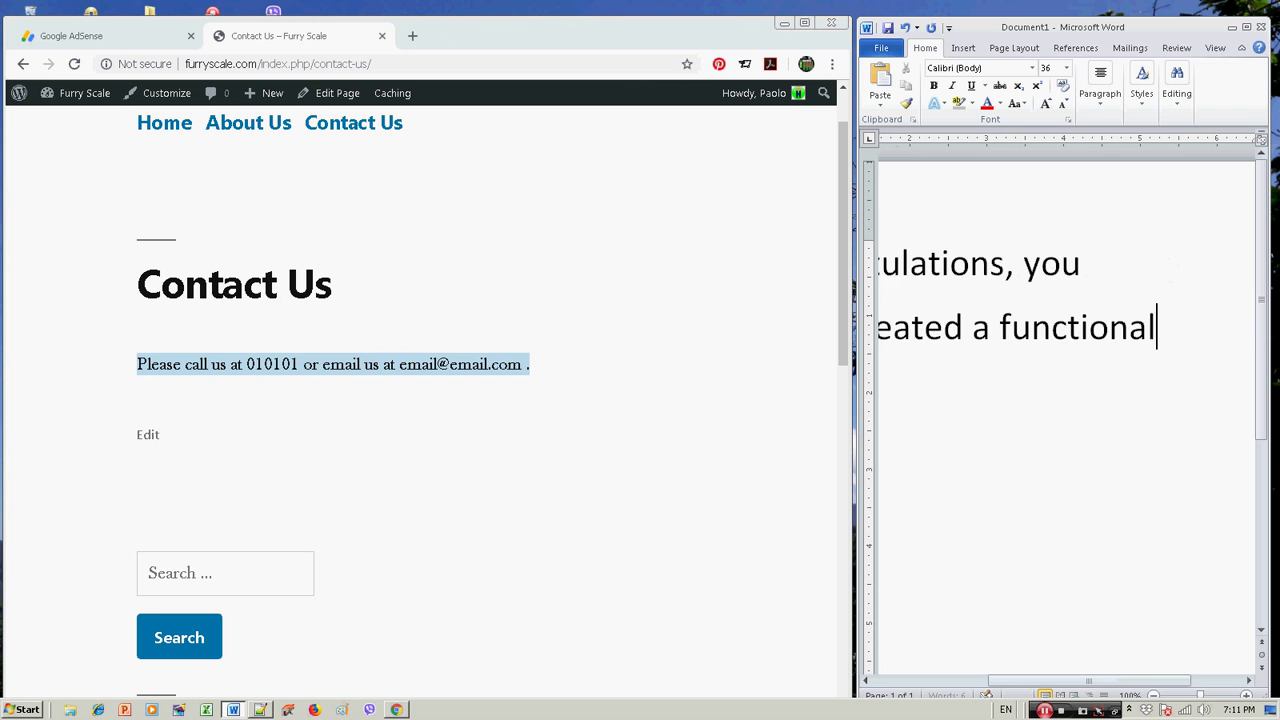
text( website)
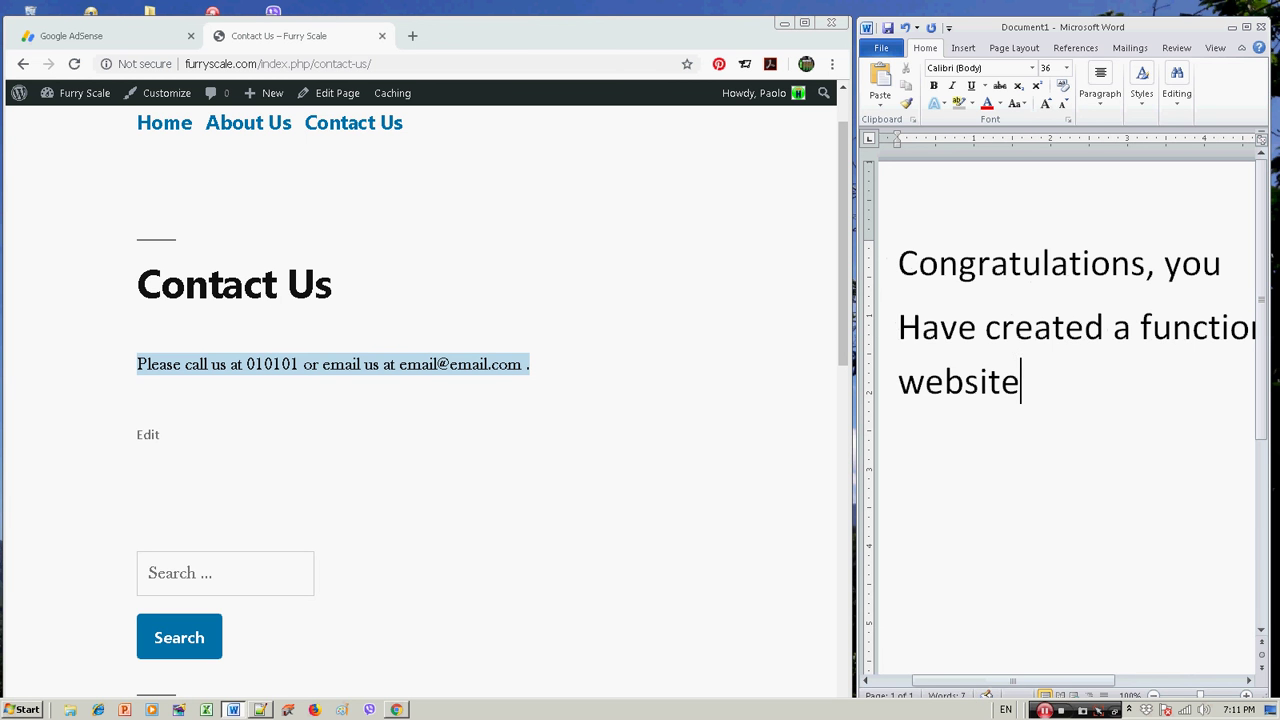
text( with posts)
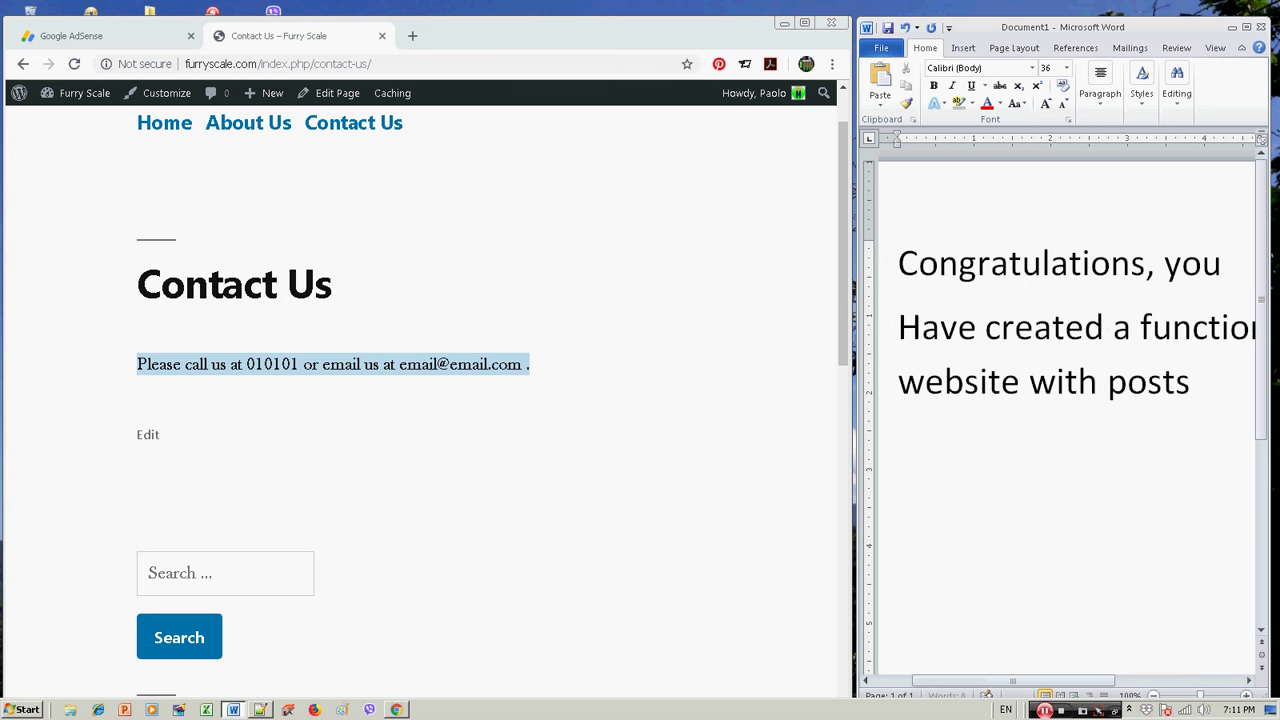
key(Return)
text(And page)
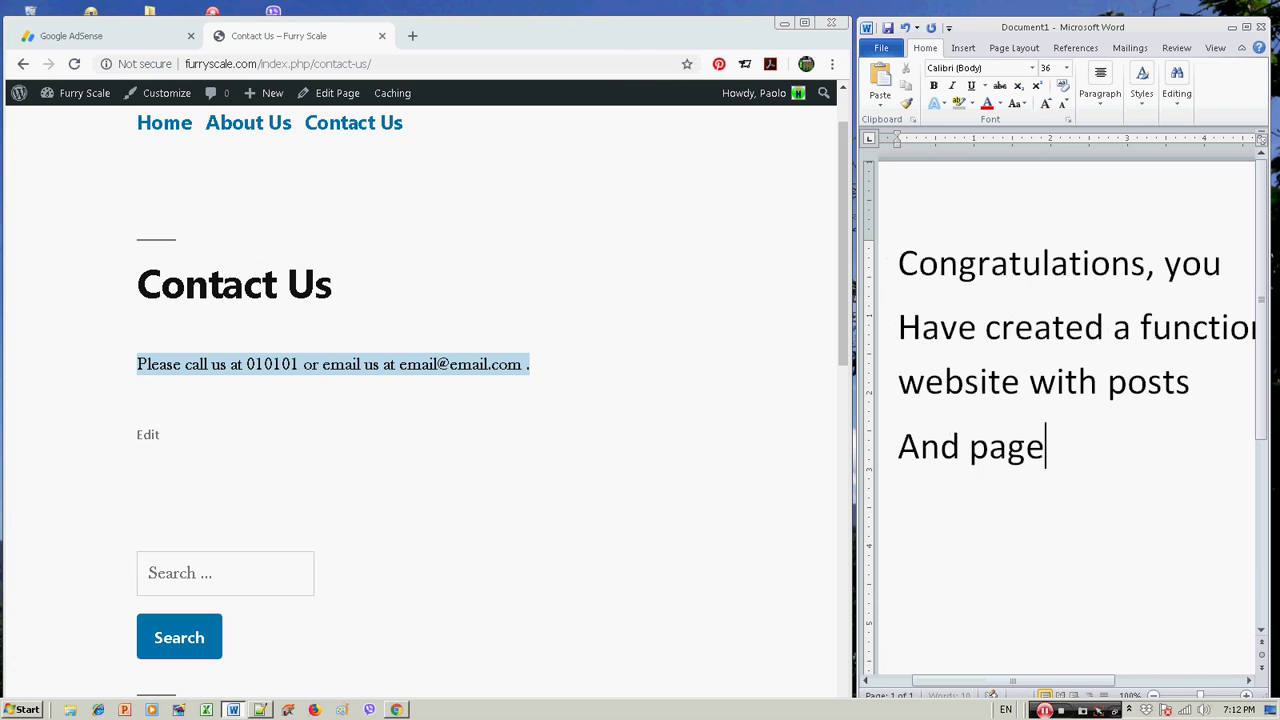
text(s.)
- Add the closing line "Bye for now!!!" below the note, and clear the whole document
key(Return)
text(Bye for now)
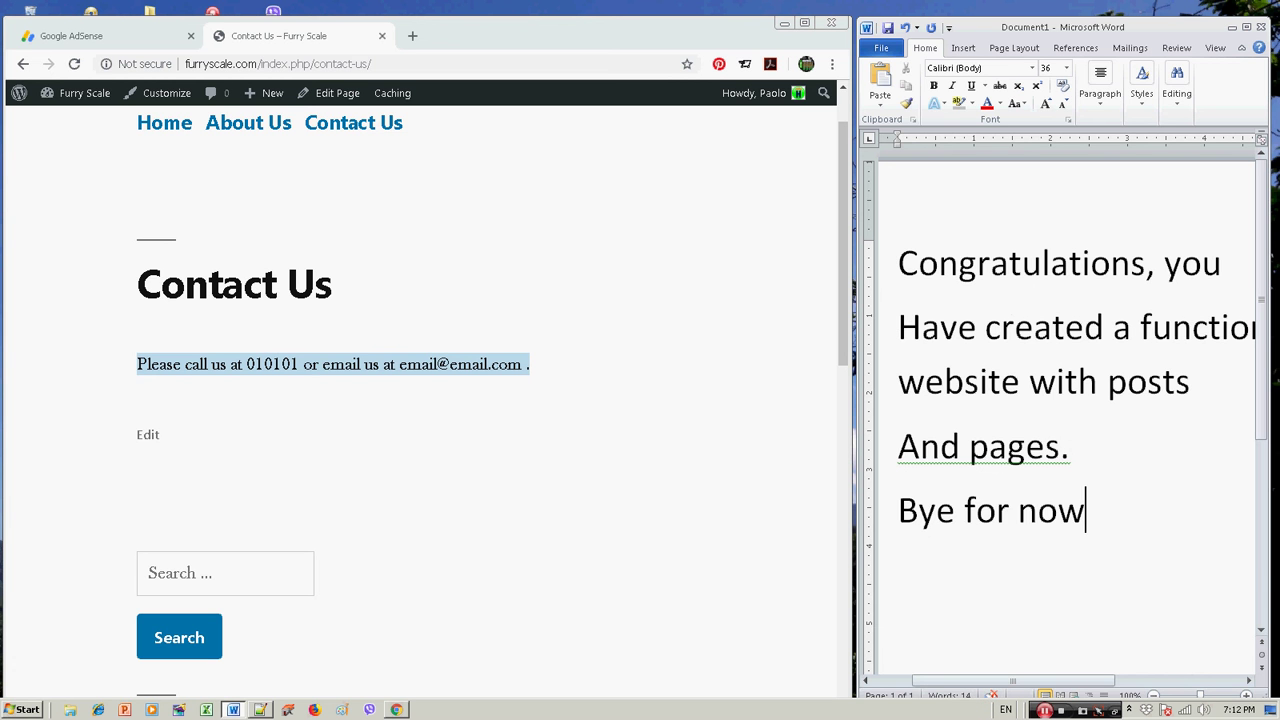
text(!!!)
key(ctrl+a)
key(Delete)
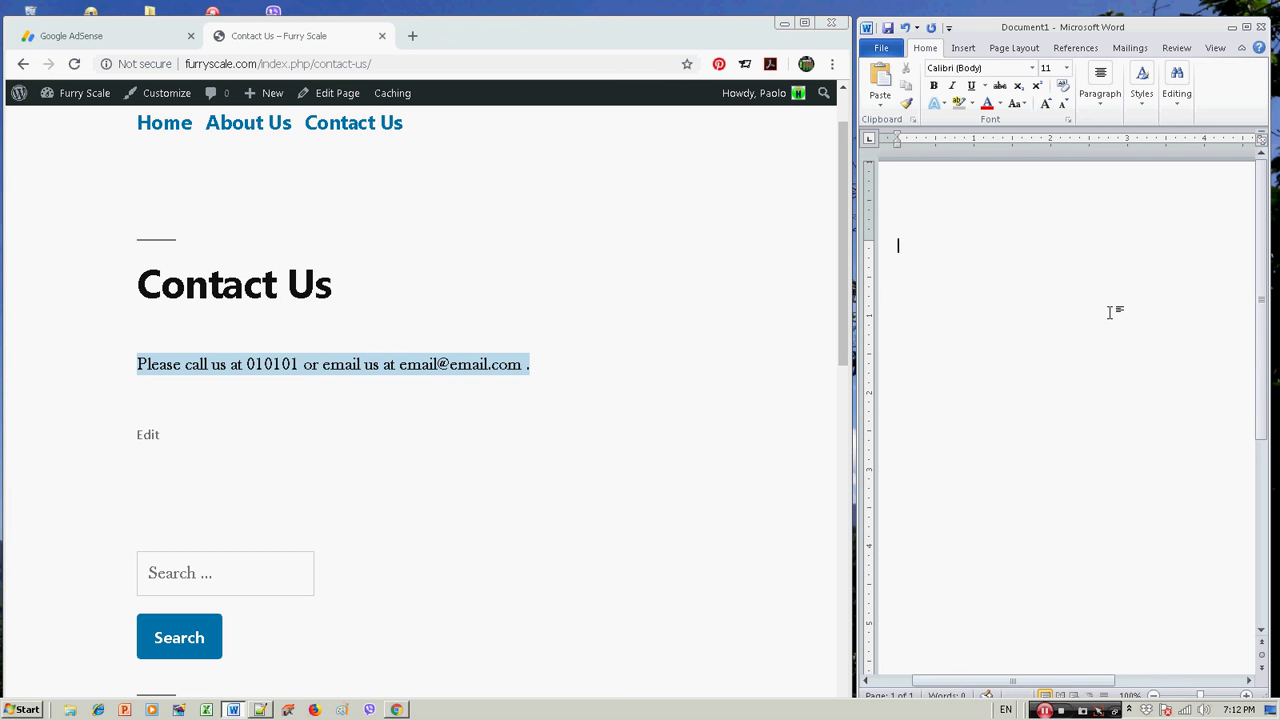